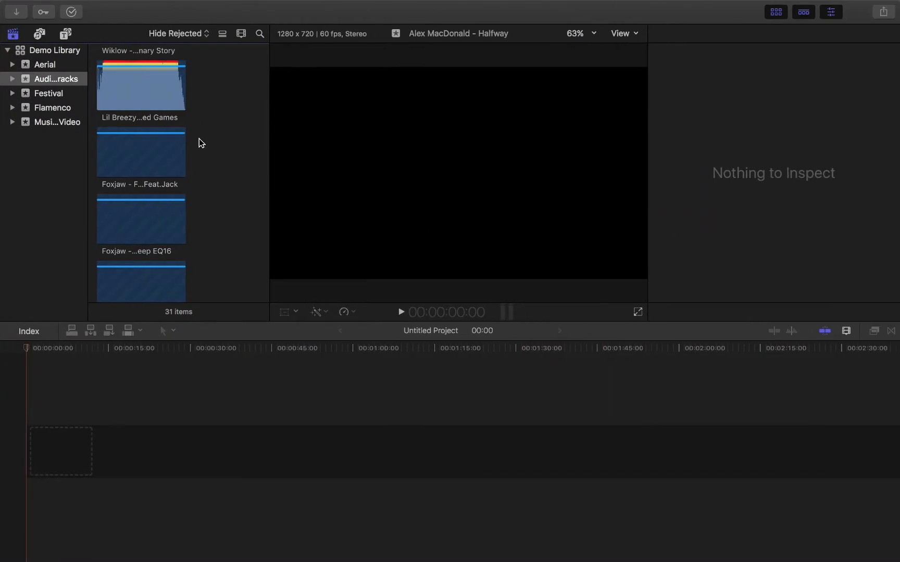
Step: Create an event named Aerial Multicam in the Demo Library, including a new project, and select the event
{"action": "scroll", "coordinate": [198, 143], "scroll_direction": "down", "scroll_amount": 10}
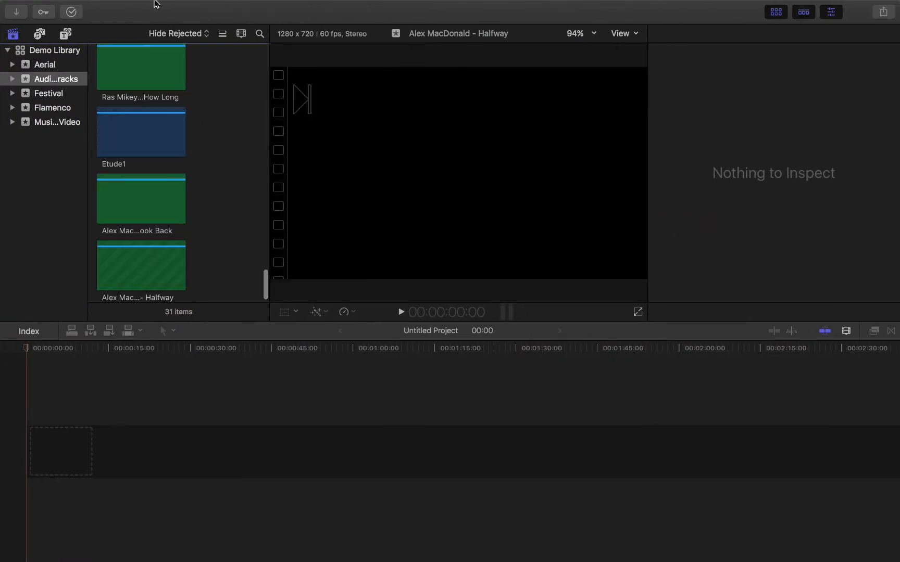
{"action": "left_click", "coordinate": [108, 7]}
{"action": "mouse_move", "coordinate": [116, 22]}
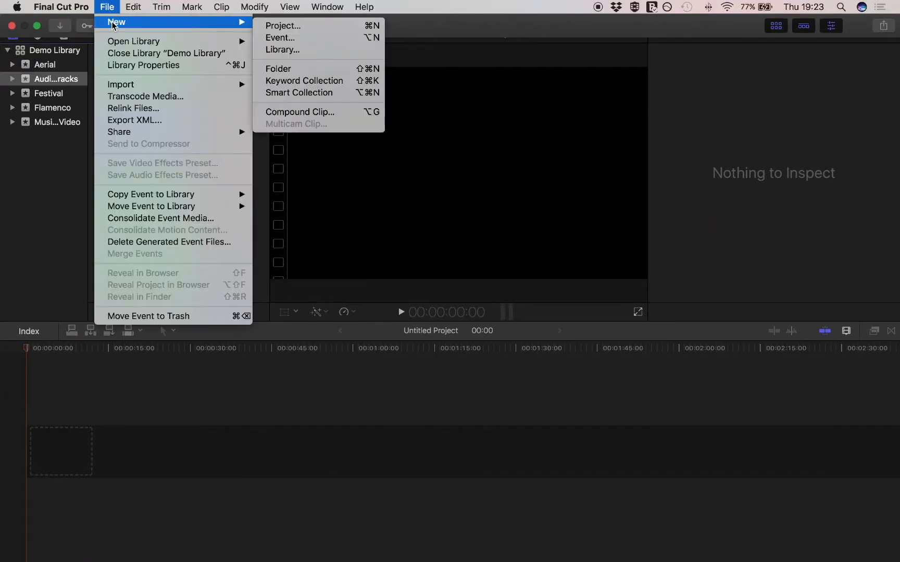
{"action": "left_click", "coordinate": [272, 39]}
{"action": "type", "text": "Aerial Multicam"}
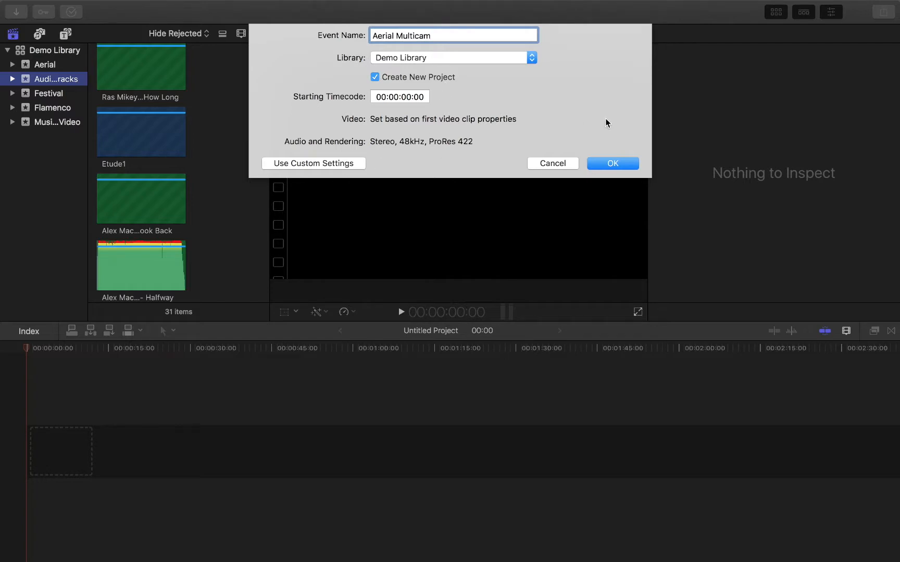
{"action": "left_click", "coordinate": [612, 164]}
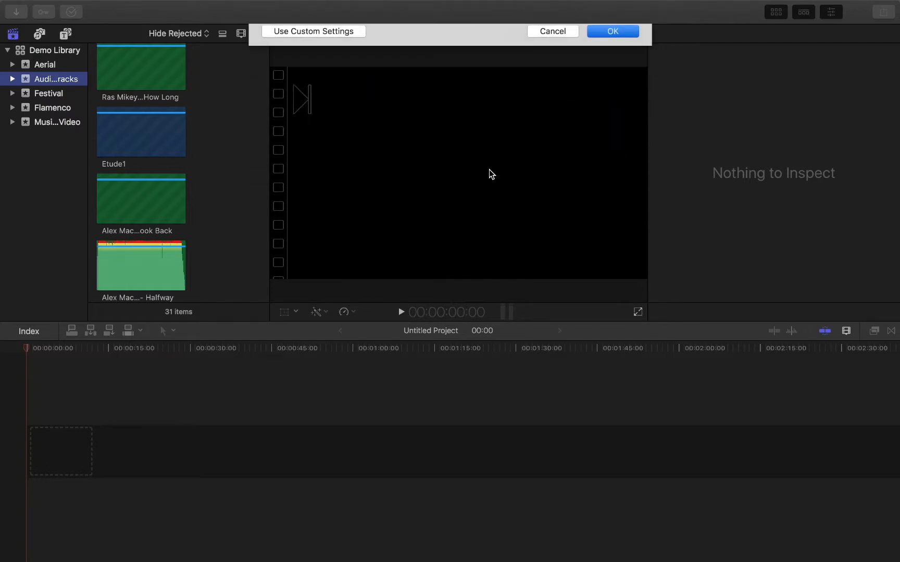
{"action": "left_click", "coordinate": [55, 65]}
{"action": "left_click", "coordinate": [63, 80]}
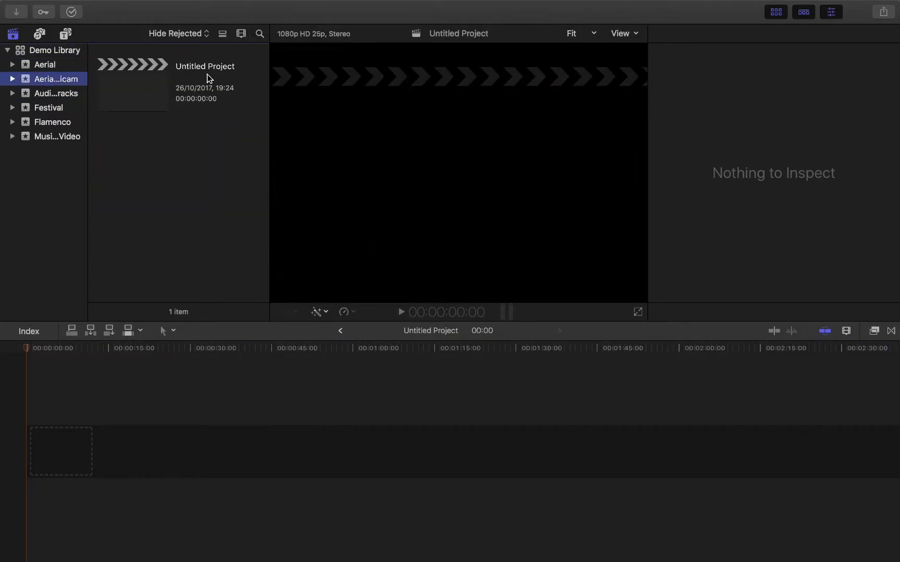
Step: Create a project named Multicam 1 in the Aerial Multicam event with the default video and audio settings
{"action": "left_click", "coordinate": [110, 6]}
{"action": "mouse_move", "coordinate": [117, 22]}
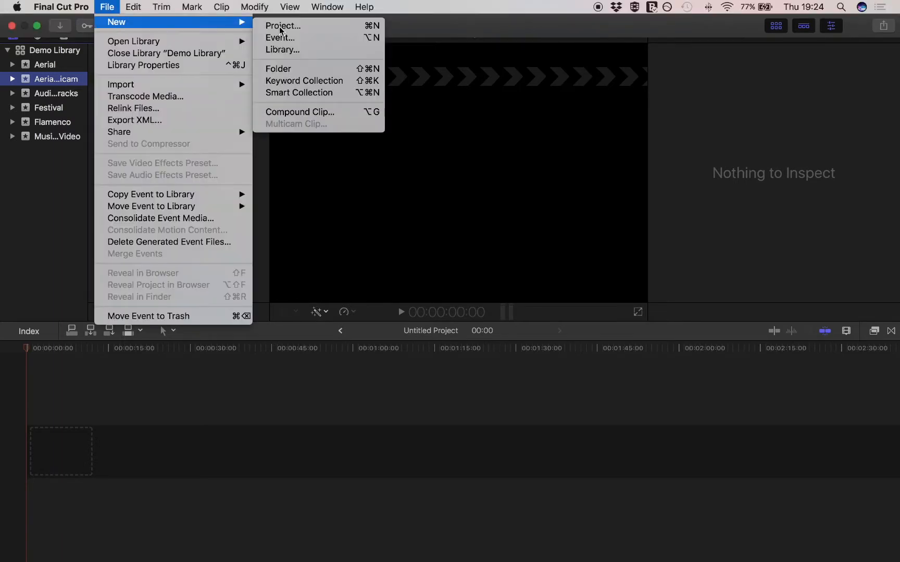
{"action": "left_click", "coordinate": [317, 26]}
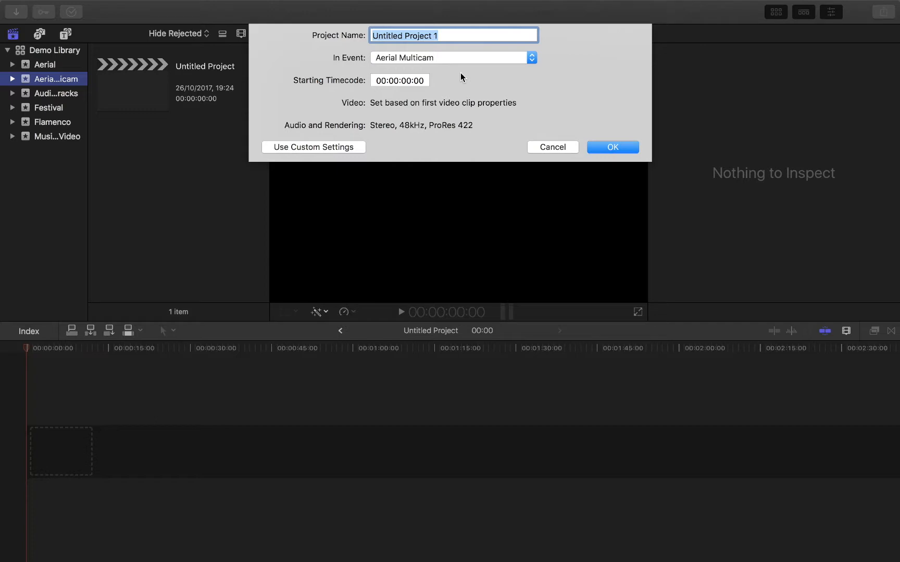
{"action": "type", "text": "Multicam"}
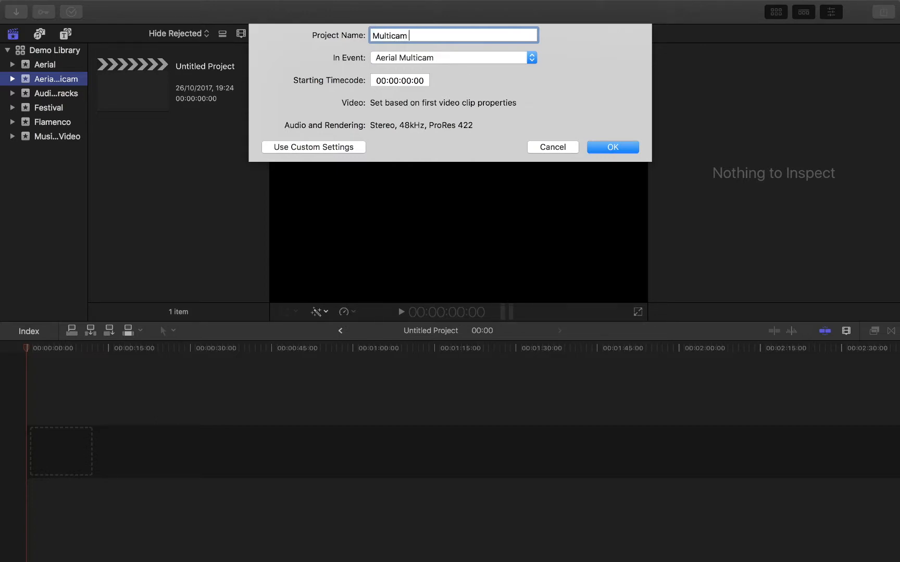
{"action": "left_click", "coordinate": [604, 146]}
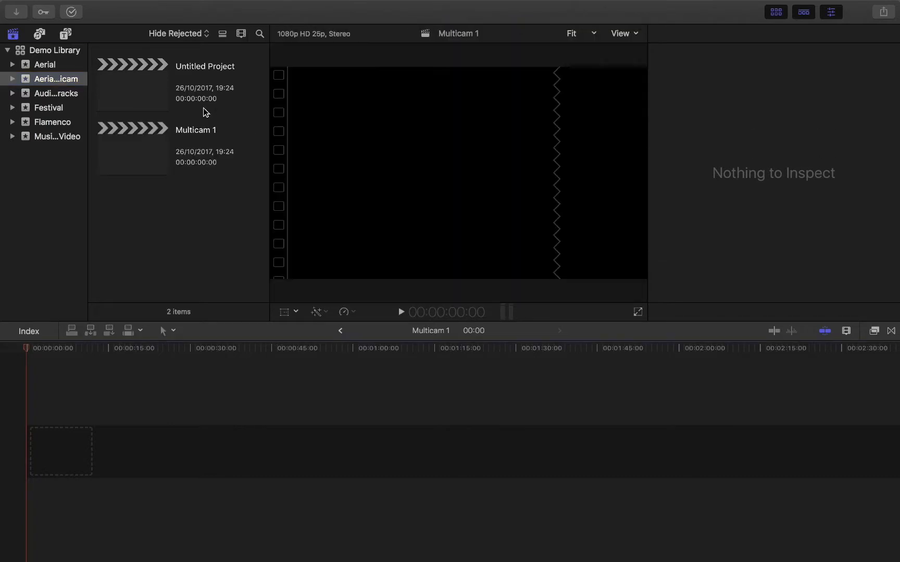
Step: Rename the Untitled Project in the Aerial Multicam event as Multicam 2
{"action": "left_click", "coordinate": [196, 72]}
{"action": "type", "text": "Multicam 2"}
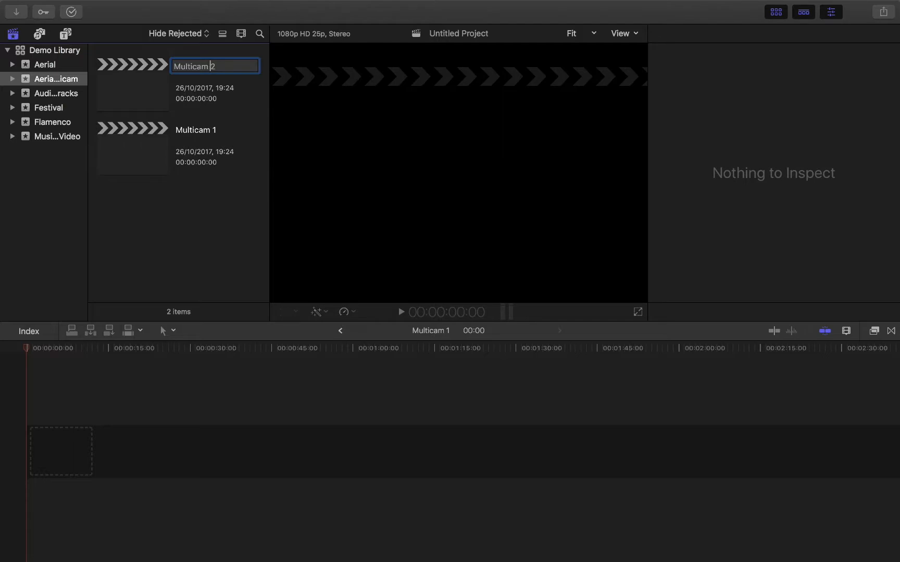
{"action": "key", "text": "Return"}
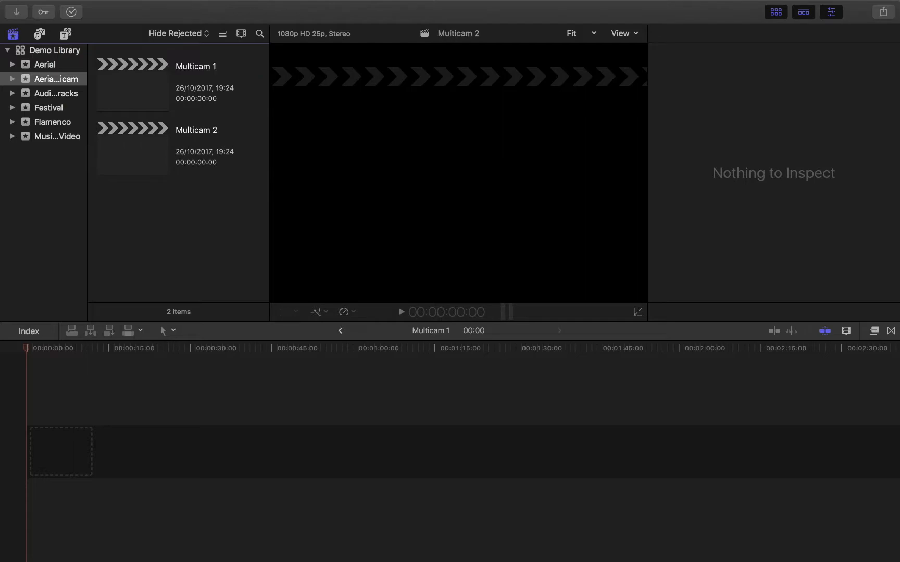
Step: Start a media import and browse the external drive to the Aerial folder inside MD6031
{"action": "left_click", "coordinate": [17, 18]}
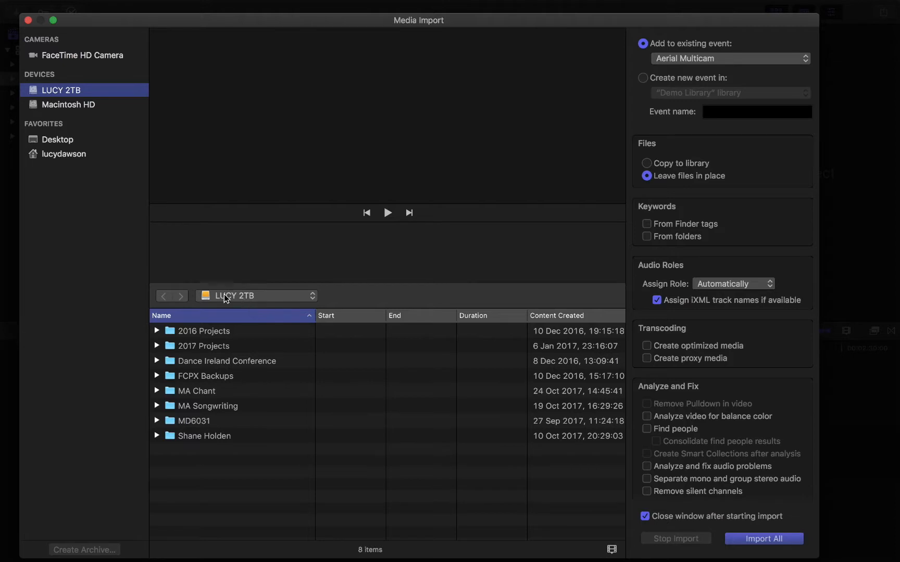
{"action": "left_click", "coordinate": [246, 294]}
{"action": "left_click", "coordinate": [207, 420]}
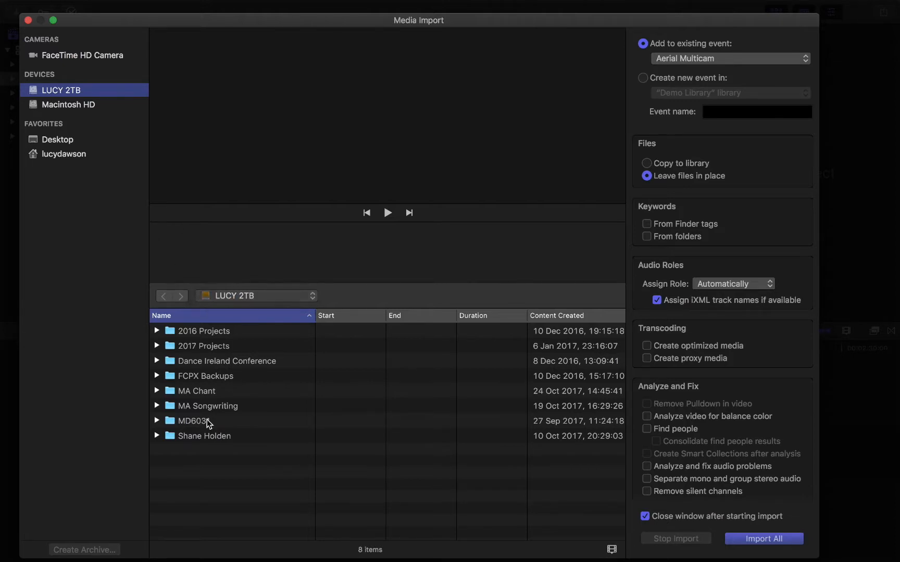
{"action": "double_click", "coordinate": [207, 419]}
{"action": "left_click", "coordinate": [207, 419]}
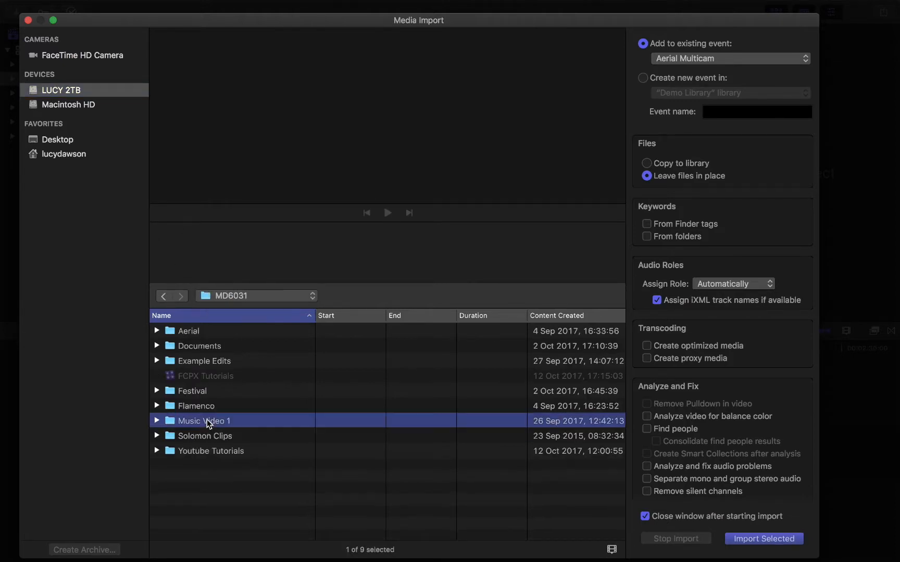
{"action": "double_click", "coordinate": [199, 332]}
{"action": "left_click", "coordinate": [201, 334]}
Step: Import Aerial Close Ups, Aerial Full, Aerial Master and Woodkid - Iron.mp3 into the Aerial Multicam event, leaving out the interview folder
{"action": "left_click", "coordinate": [219, 391]}
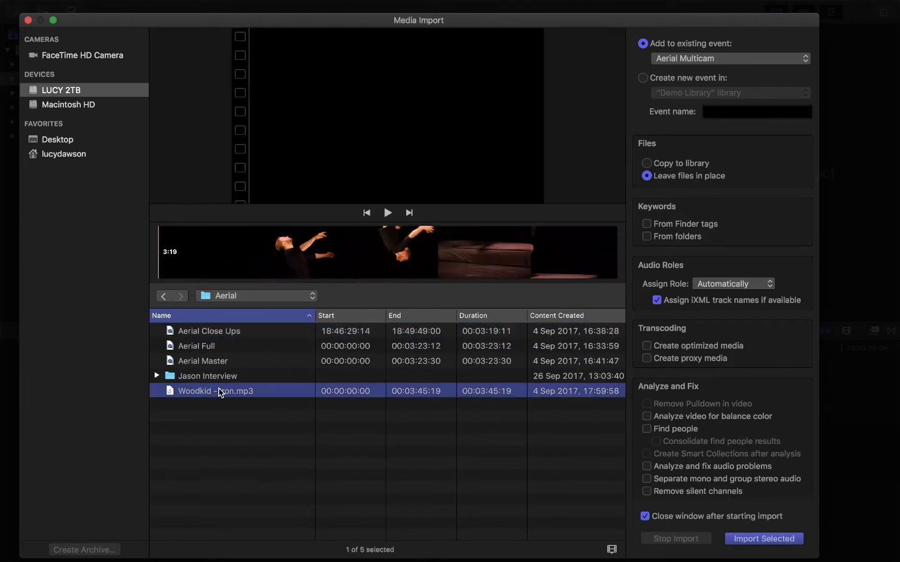
{"action": "key", "text": "super+a"}
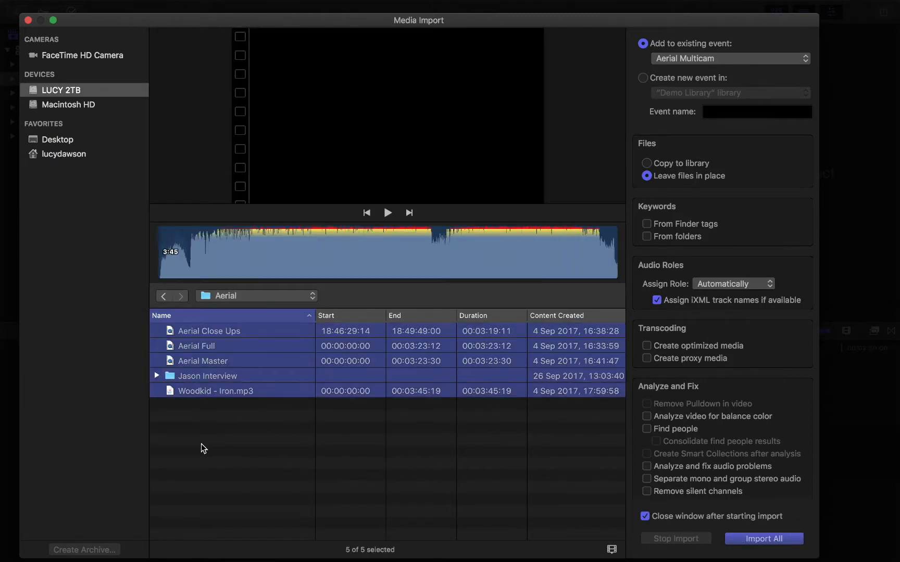
{"action": "left_click", "coordinate": [212, 375], "text": "super"}
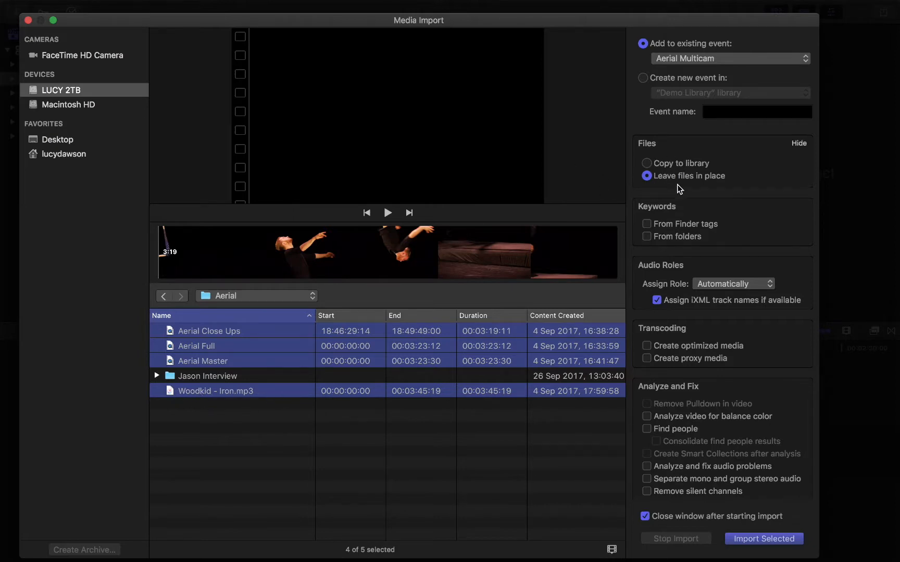
{"action": "left_click", "coordinate": [766, 541]}
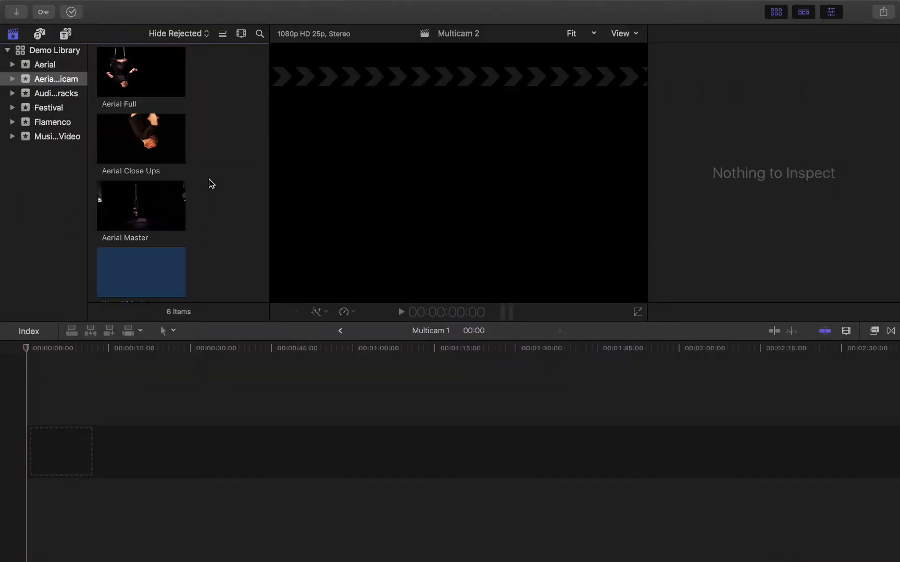
Step: Review the imported Aerial Full, Aerial Close Ups and Aerial Master clips and the event's two projects
{"action": "scroll", "coordinate": [197, 155], "scroll_direction": "down", "scroll_amount": 2}
{"action": "left_click", "coordinate": [141, 65]}
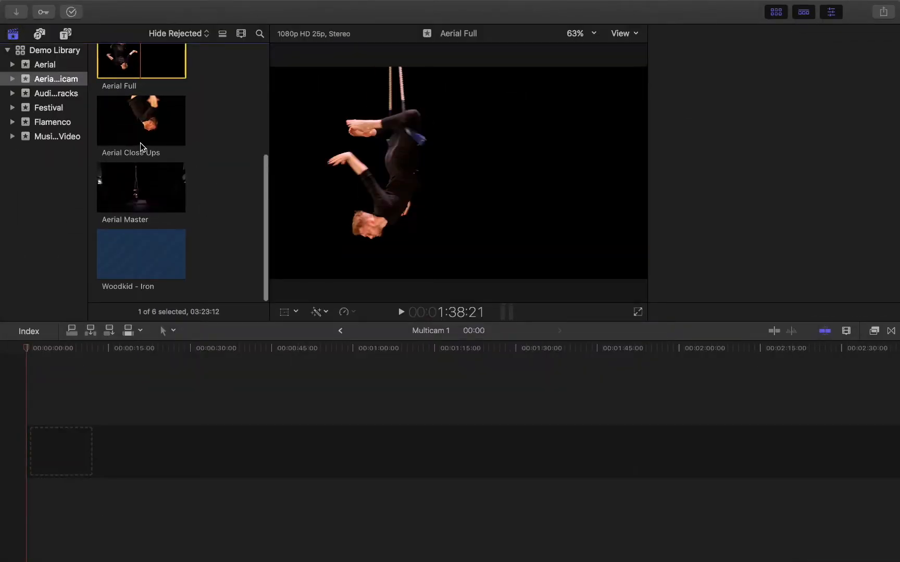
{"action": "left_click", "coordinate": [140, 142]}
{"action": "left_click", "coordinate": [139, 184]}
{"action": "scroll", "coordinate": [191, 173], "scroll_direction": "up", "scroll_amount": 2}
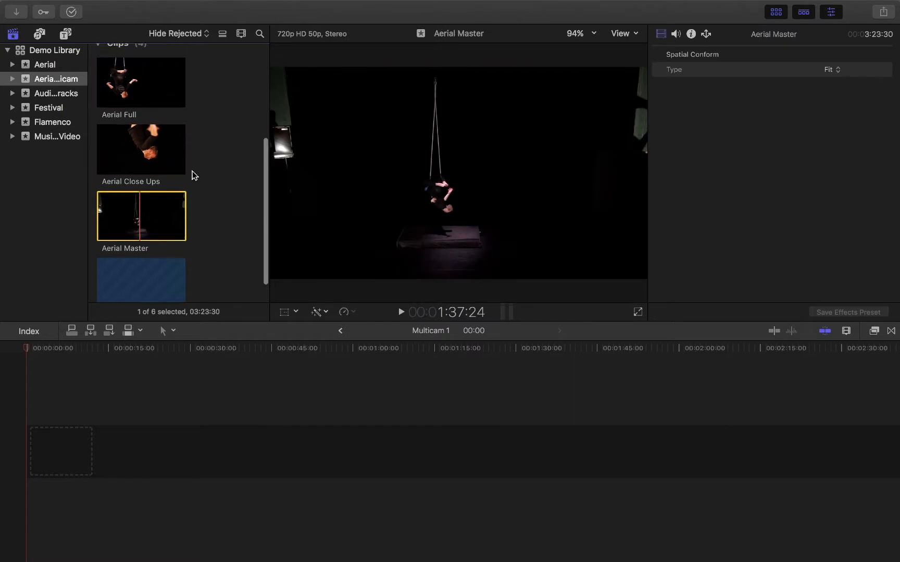
{"action": "left_click", "coordinate": [134, 83]}
{"action": "left_click", "coordinate": [129, 172]}
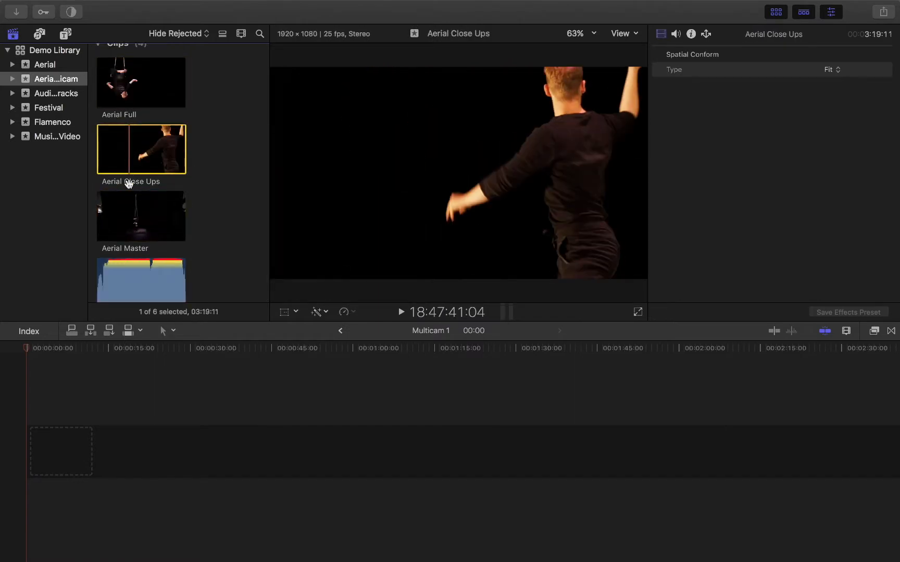
{"action": "left_click", "coordinate": [127, 241]}
{"action": "left_click", "coordinate": [163, 203]}
{"action": "scroll", "coordinate": [163, 204], "scroll_direction": "up", "scroll_amount": 2}
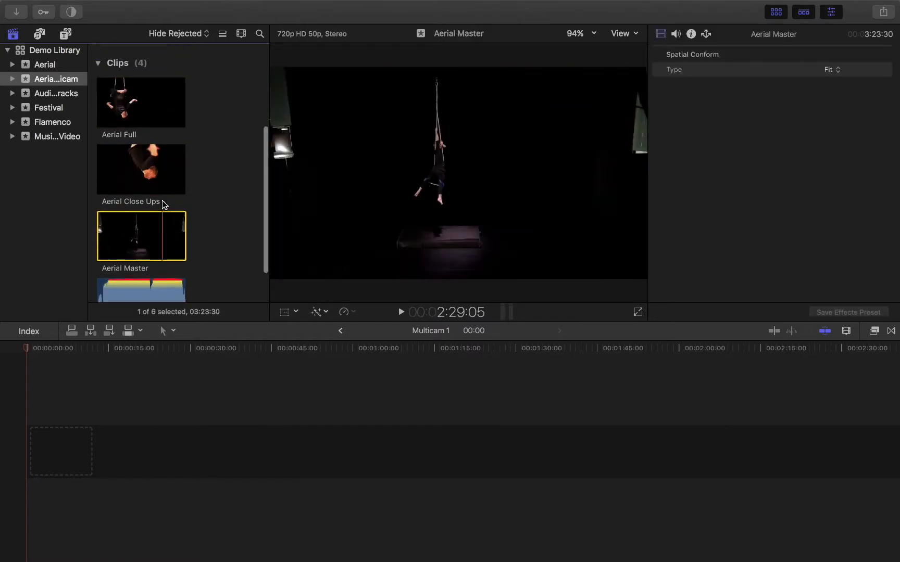
{"action": "scroll", "coordinate": [163, 204], "scroll_direction": "up", "scroll_amount": 5}
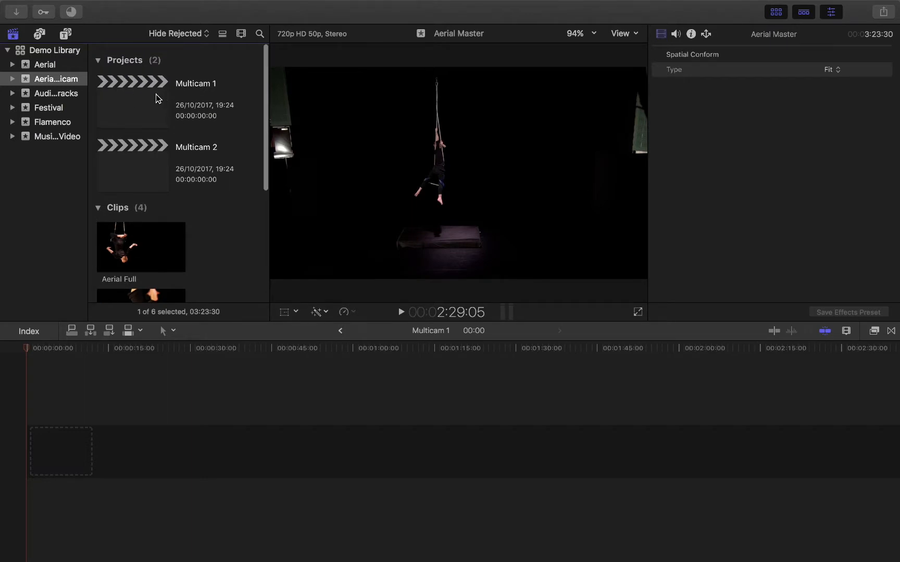
Step: Append the whole Aerial Master clip to the empty Multicam 1 timeline
{"action": "left_click", "coordinate": [139, 100]}
{"action": "scroll", "coordinate": [183, 156], "scroll_direction": "down", "scroll_amount": 8}
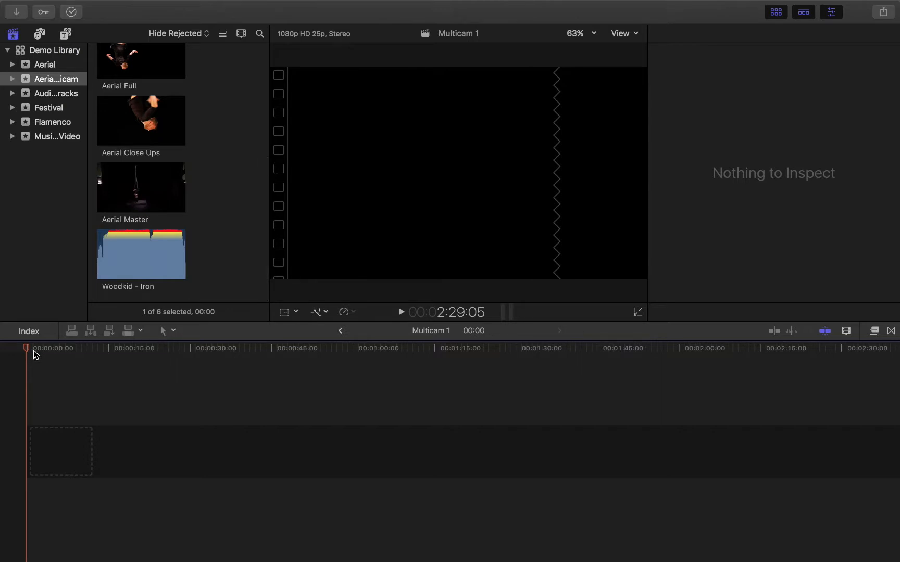
{"action": "scroll", "coordinate": [176, 146], "scroll_direction": "up", "scroll_amount": 2}
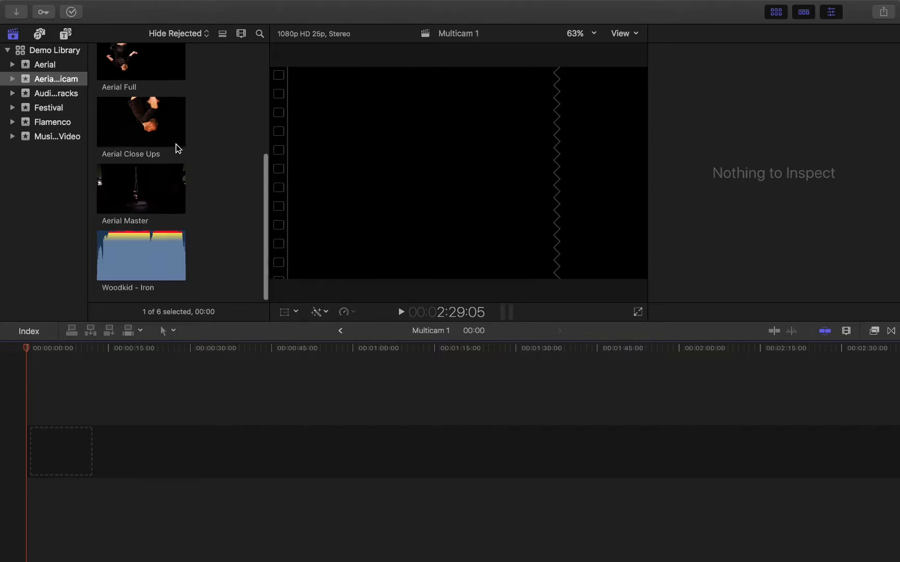
{"action": "left_click", "coordinate": [129, 218]}
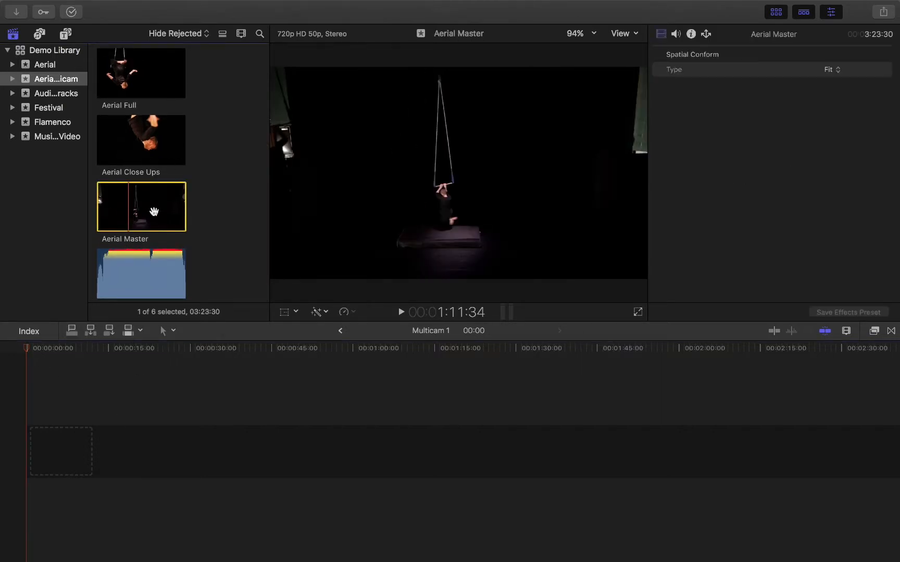
{"action": "left_click", "coordinate": [150, 216]}
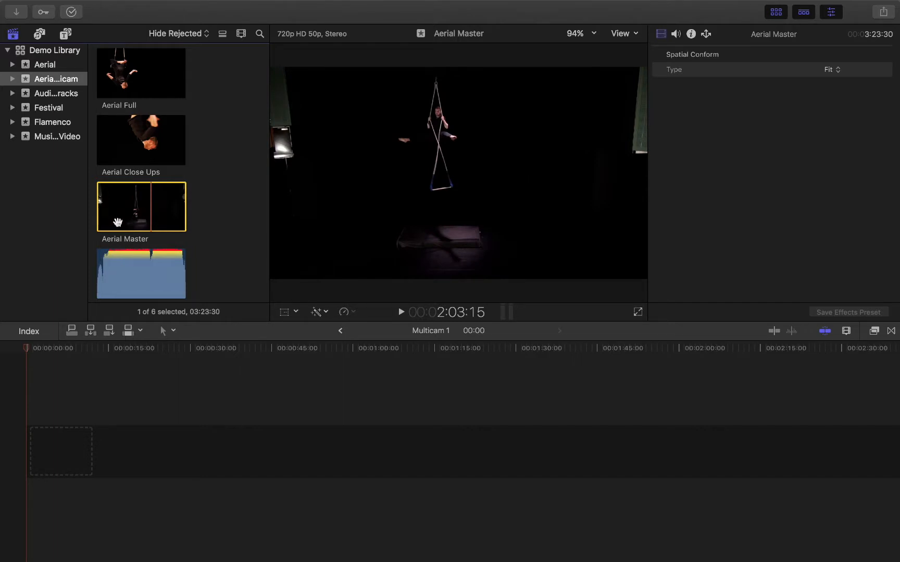
{"action": "left_click", "coordinate": [140, 218]}
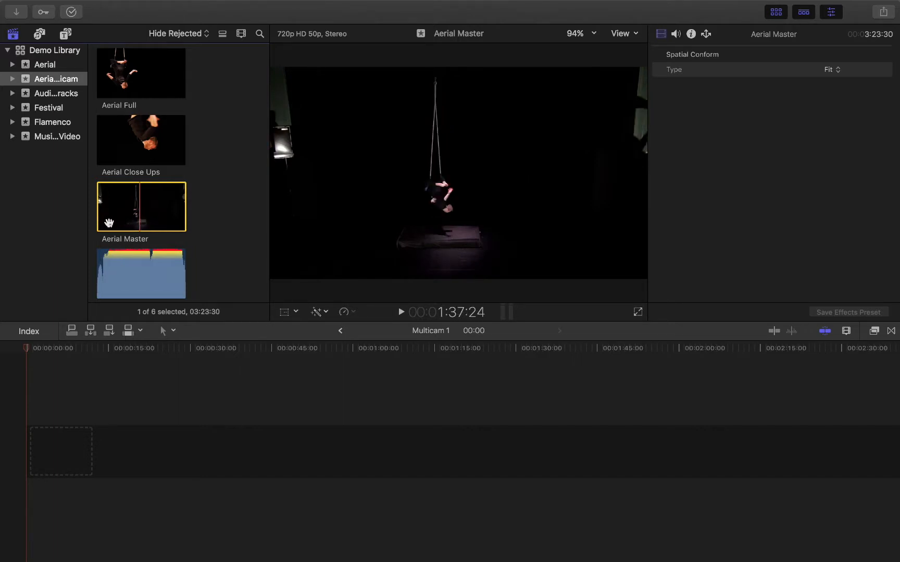
{"action": "left_click", "coordinate": [132, 218]}
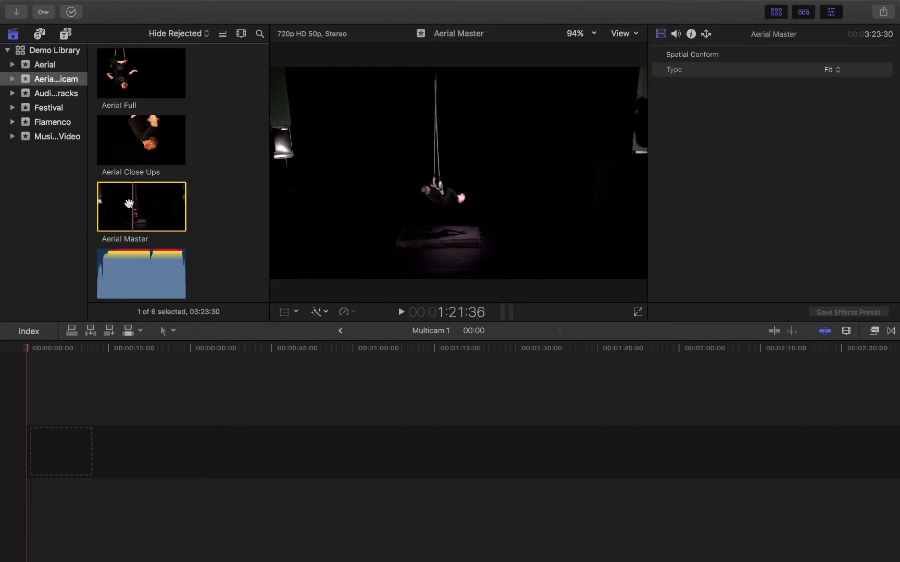
{"action": "key", "text": "e"}
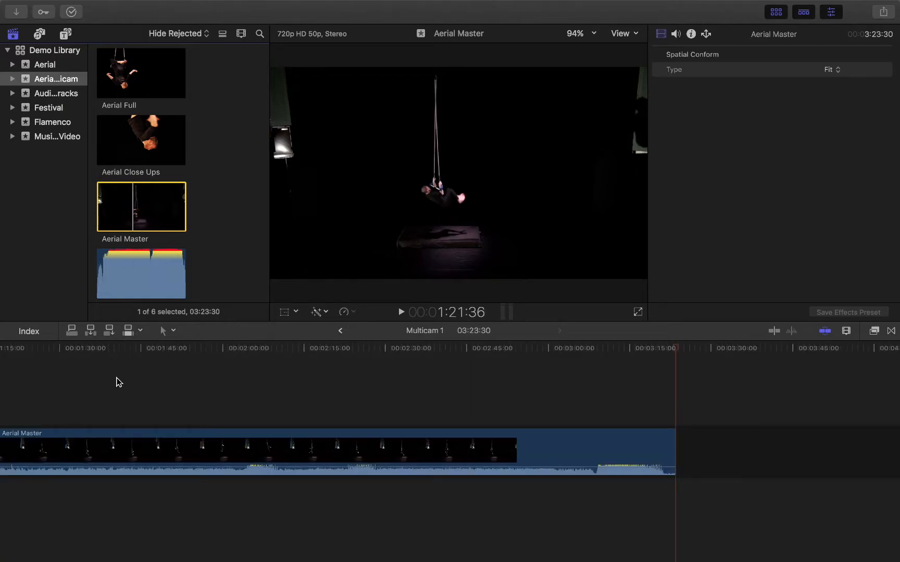
{"action": "scroll", "coordinate": [188, 433], "scroll_direction": "left", "scroll_amount": 10}
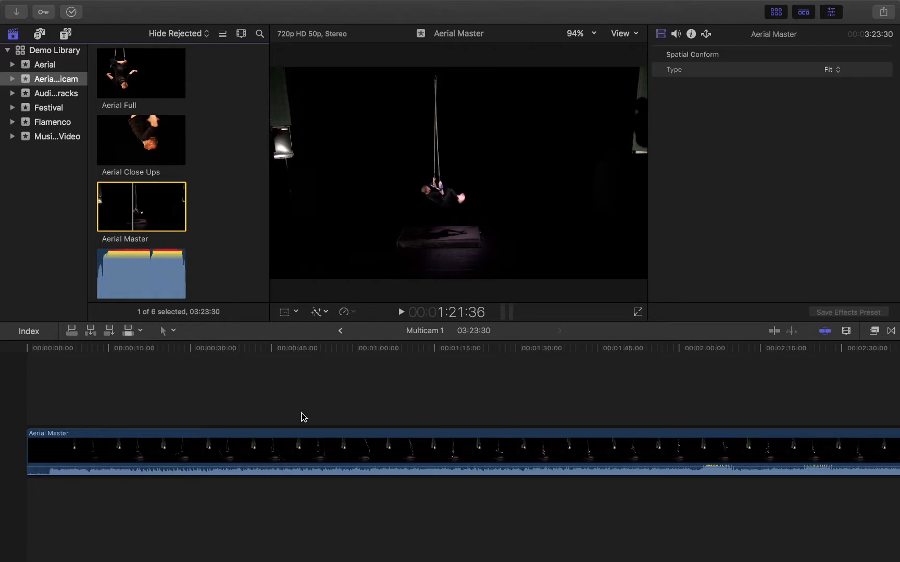
{"action": "left_click", "coordinate": [408, 378]}
{"action": "key", "text": "shift+z"}
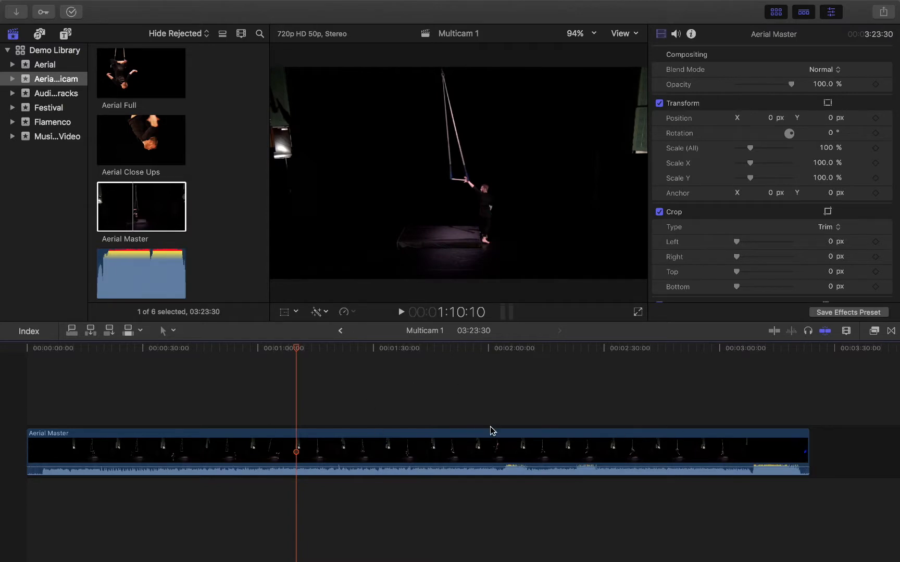
Step: Increase the timeline clip height slightly and choose the clip appearance with a larger audio waveform below the filmstrip
{"action": "left_click", "coordinate": [149, 214]}
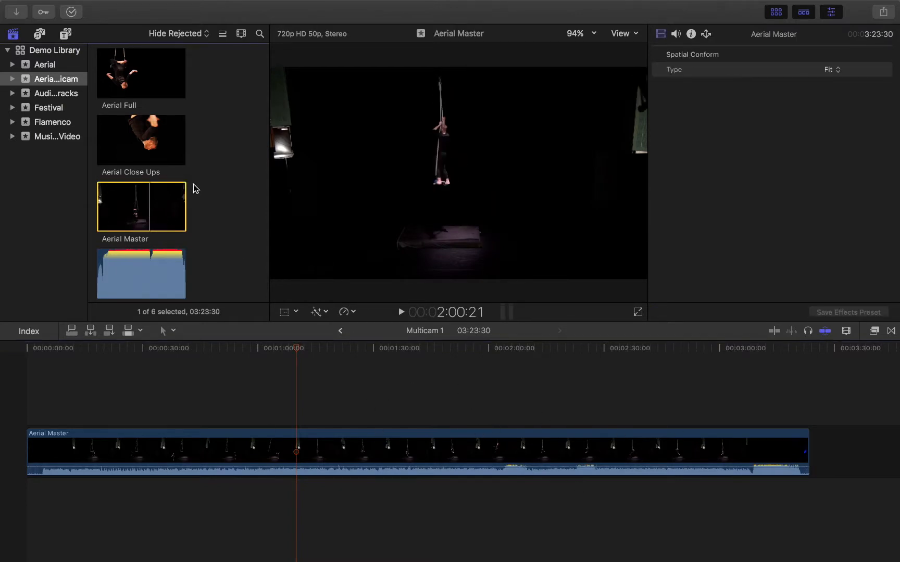
{"action": "scroll", "coordinate": [196, 188], "scroll_direction": "up", "scroll_amount": 2}
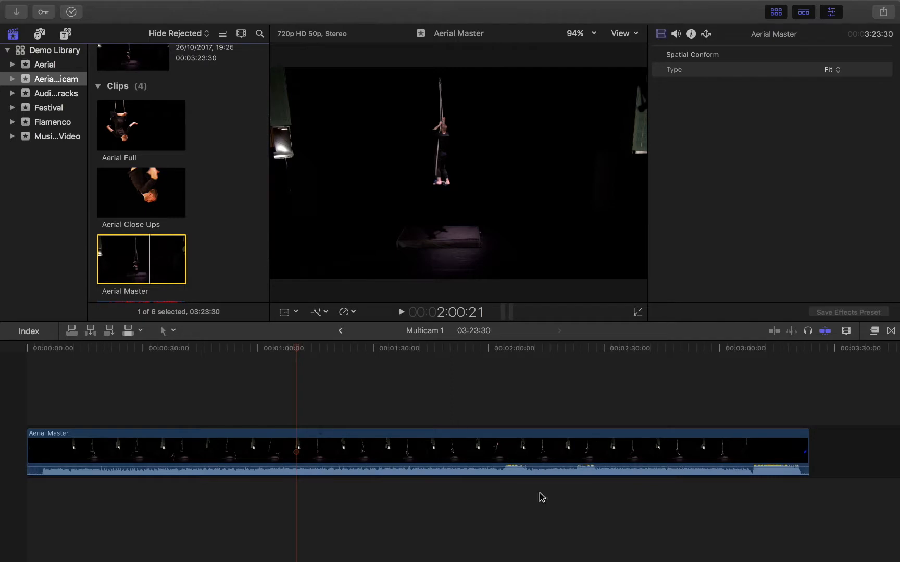
{"action": "left_click", "coordinate": [496, 446]}
{"action": "left_click", "coordinate": [846, 331]}
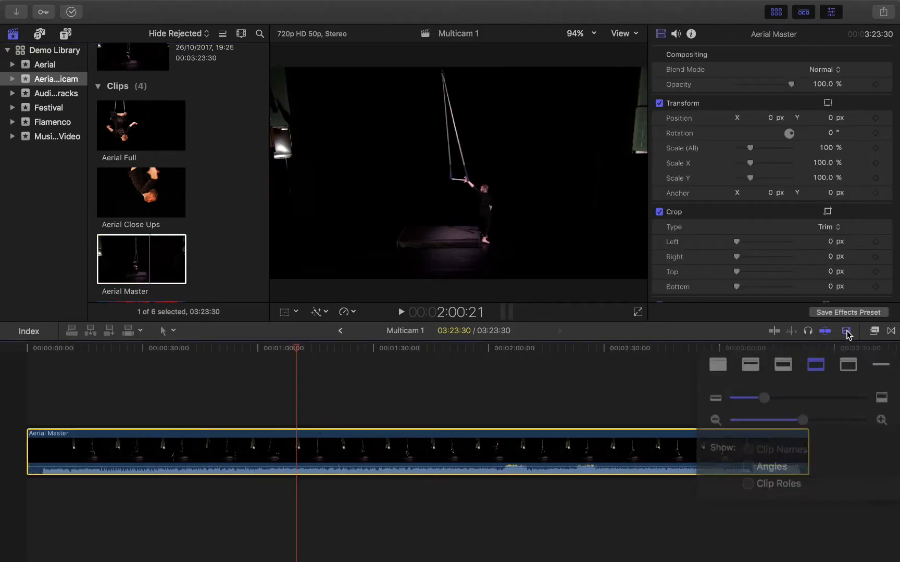
{"action": "left_click_drag", "start_coordinate": [777, 389], "coordinate": [785, 389]}
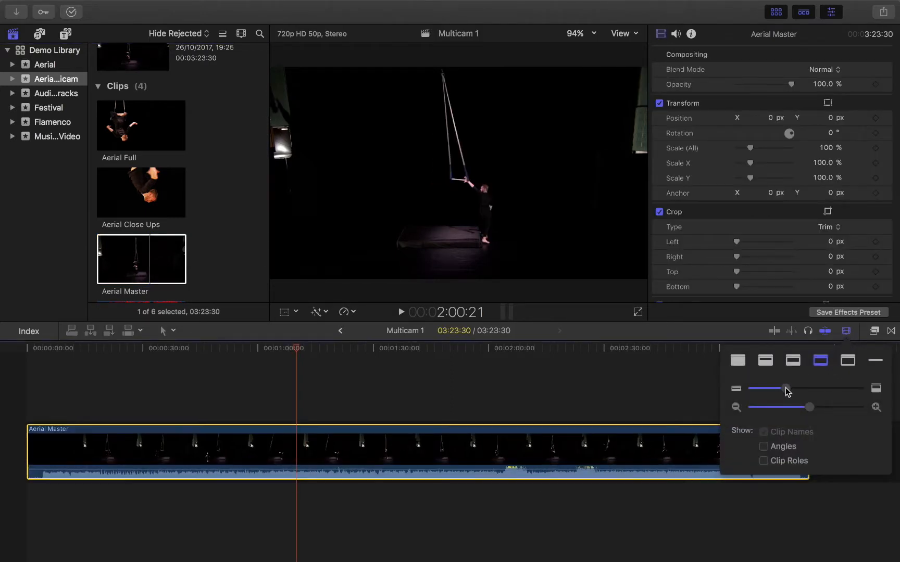
{"action": "left_click", "coordinate": [797, 360]}
{"action": "left_click", "coordinate": [843, 332]}
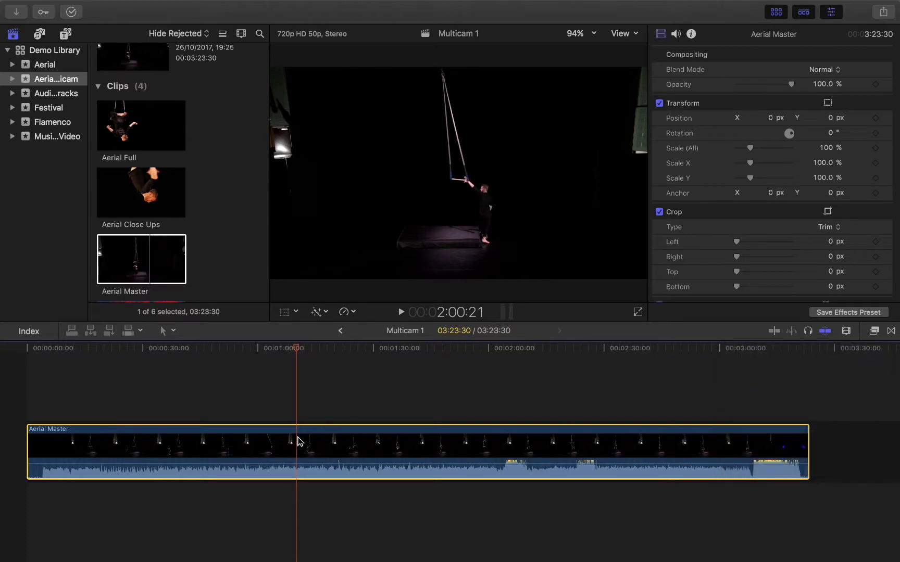
Step: Connect Aerial Full above Aerial Master near the start of the timeline and move the playhead to about 4:19
{"action": "scroll", "coordinate": [333, 419], "scroll_direction": "right", "scroll_amount": 1}
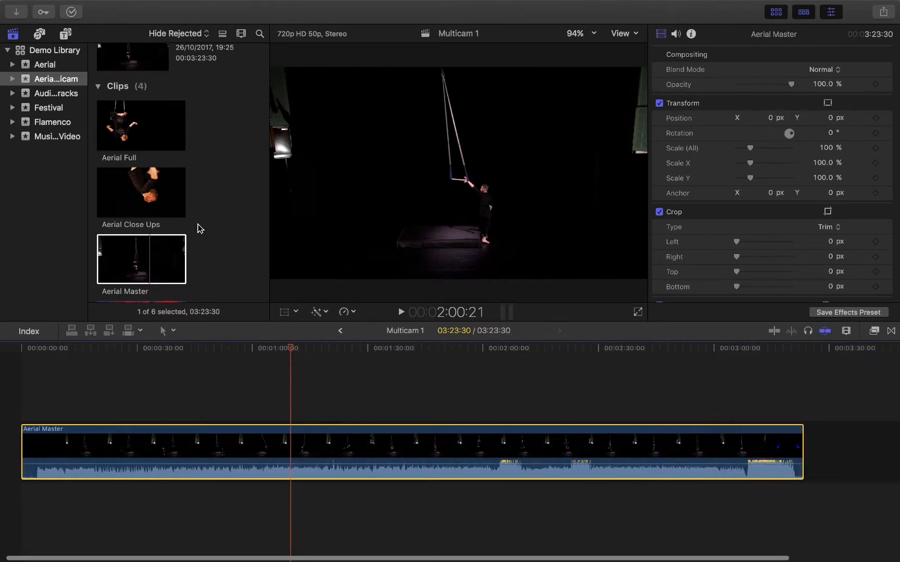
{"action": "scroll", "coordinate": [198, 228], "scroll_direction": "down", "scroll_amount": 2}
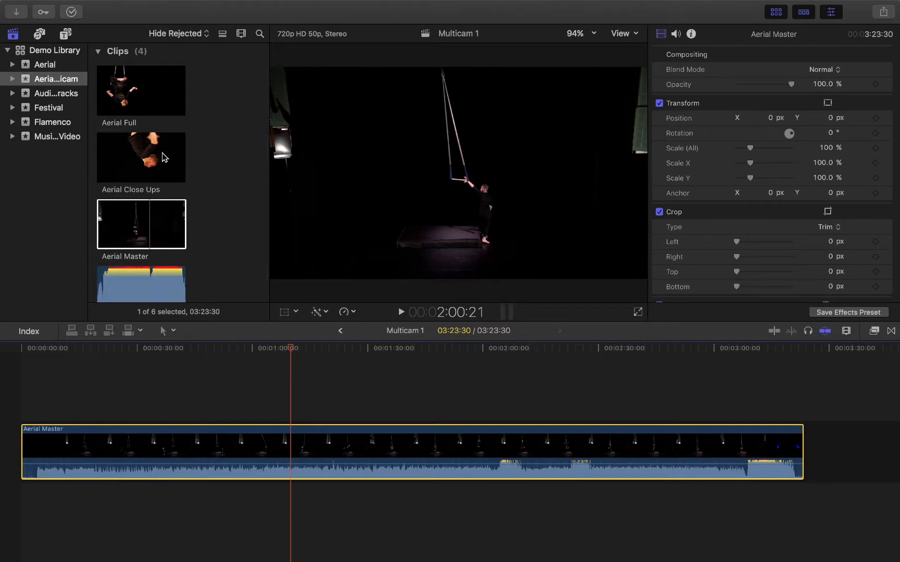
{"action": "left_click", "coordinate": [108, 97]}
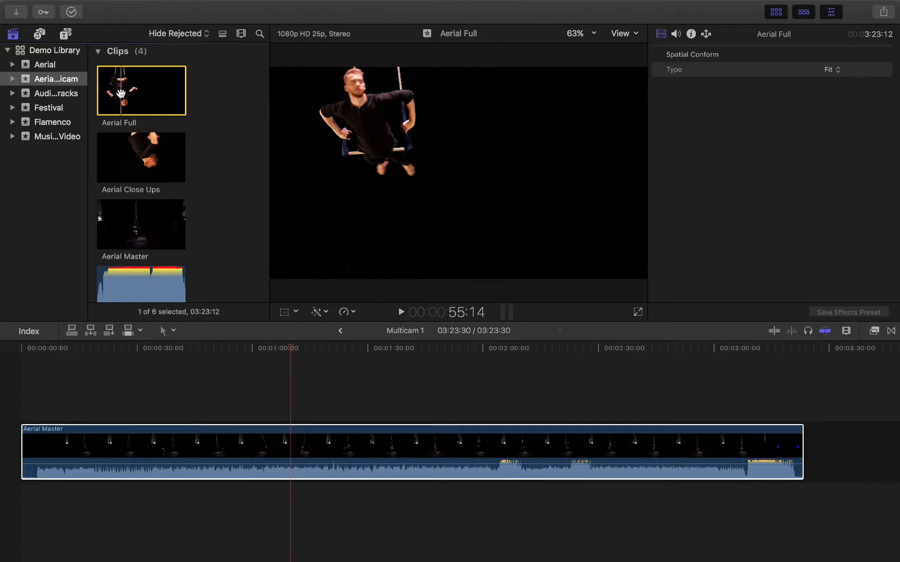
{"action": "left_click_drag", "start_coordinate": [121, 94], "coordinate": [29, 391]}
{"action": "left_click", "coordinate": [566, 435]}
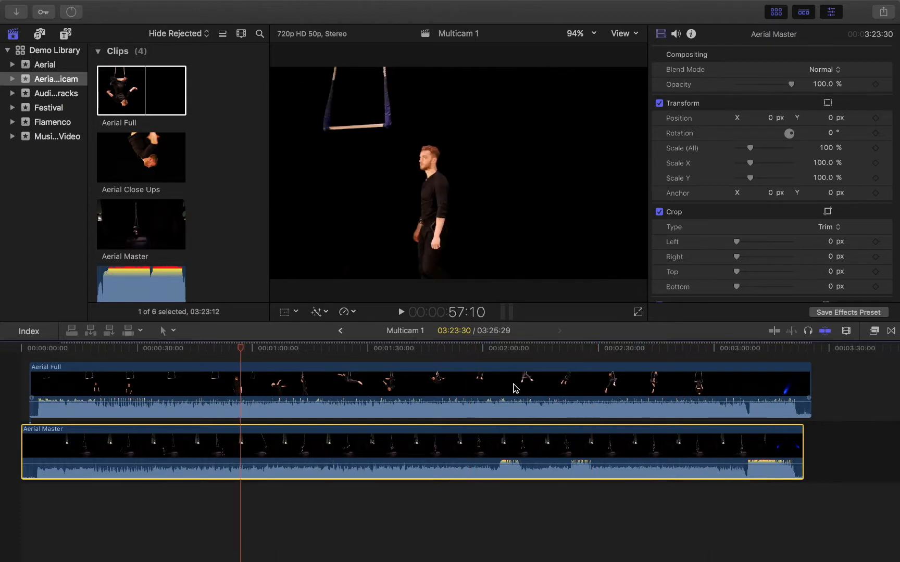
{"action": "left_click", "coordinate": [508, 350]}
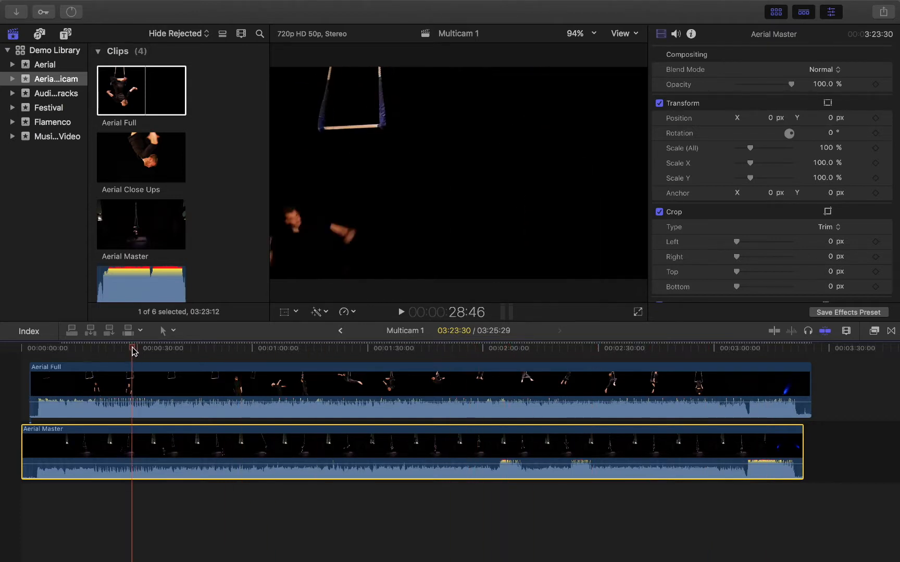
{"action": "left_click", "coordinate": [31, 351]}
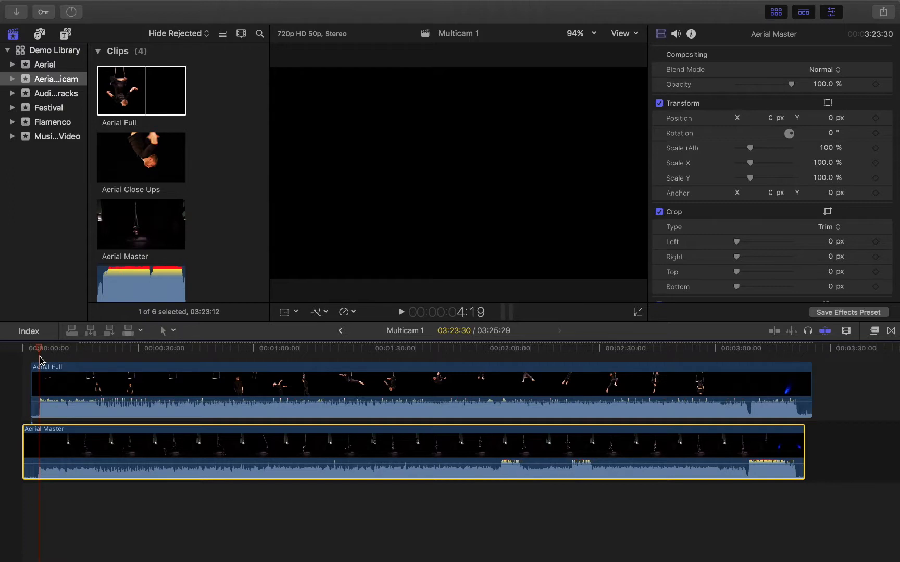
{"action": "scroll", "coordinate": [137, 452], "scroll_direction": "up", "scroll_amount": 3}
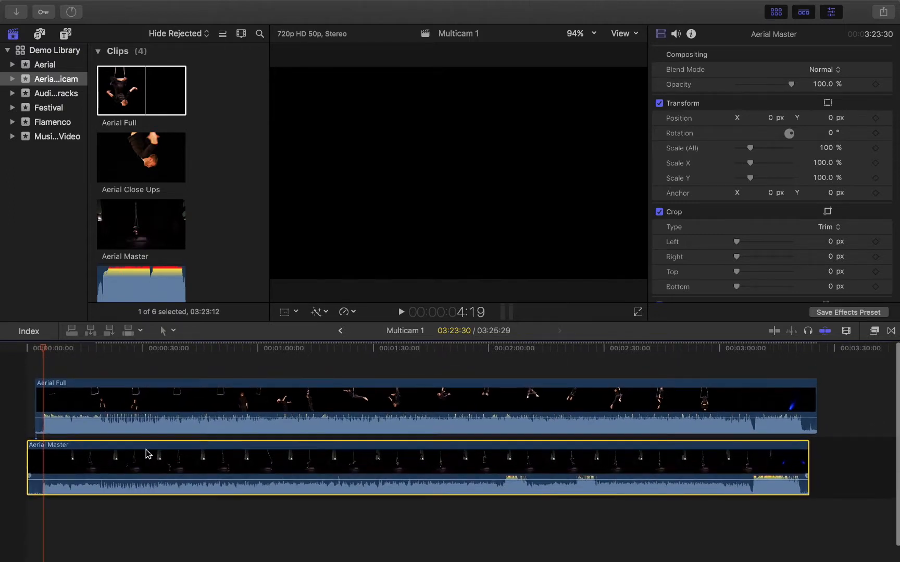
Step: Connect Aerial Close Ups above Aerial Full and align its start with the start of Aerial Full
{"action": "left_click", "coordinate": [130, 176]}
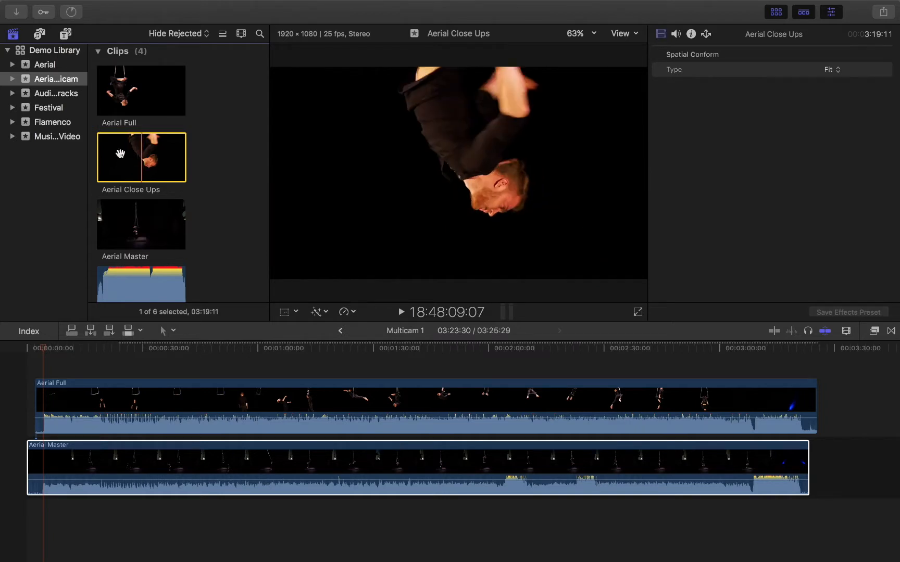
{"action": "left_click_drag", "start_coordinate": [125, 156], "coordinate": [52, 355]}
{"action": "left_click_drag", "start_coordinate": [186, 388], "coordinate": [170, 386]}
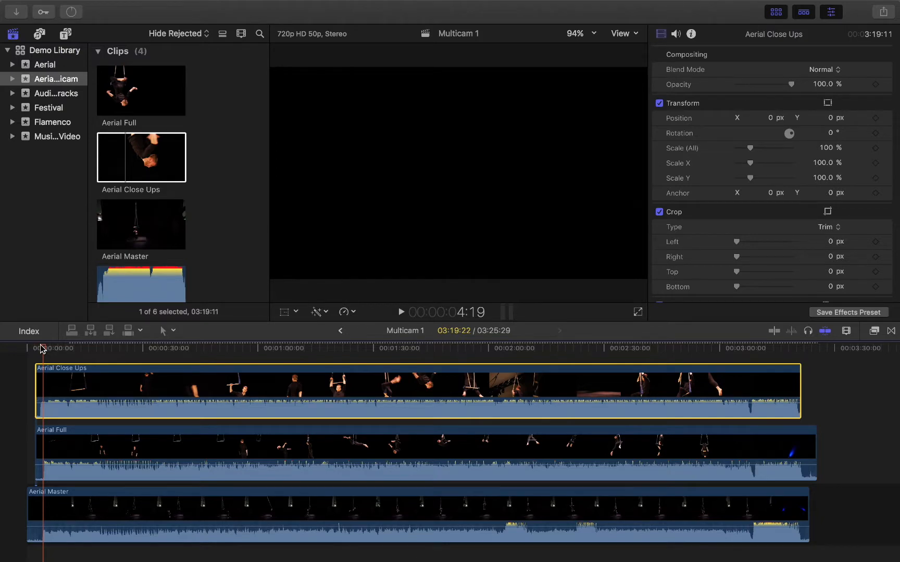
Step: Place the playhead at 4:09, exactly where the music begins in Aerial Master's waveform
{"action": "key", "text": "super+equal"}
{"action": "key", "text": "super+equal"}
{"action": "key", "text": "super+equal"}
{"action": "key", "text": "super+equal"}
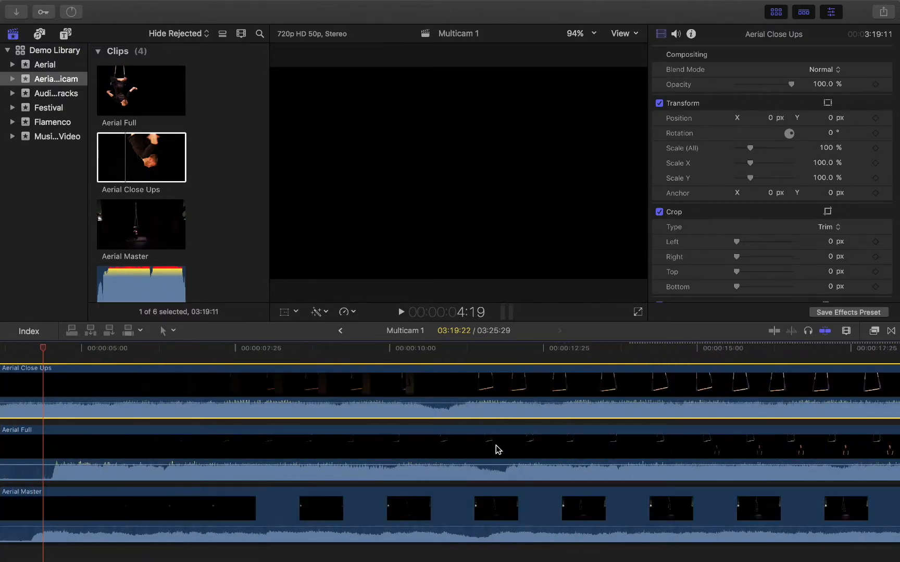
{"action": "scroll", "coordinate": [496, 449], "scroll_direction": "left", "scroll_amount": 5}
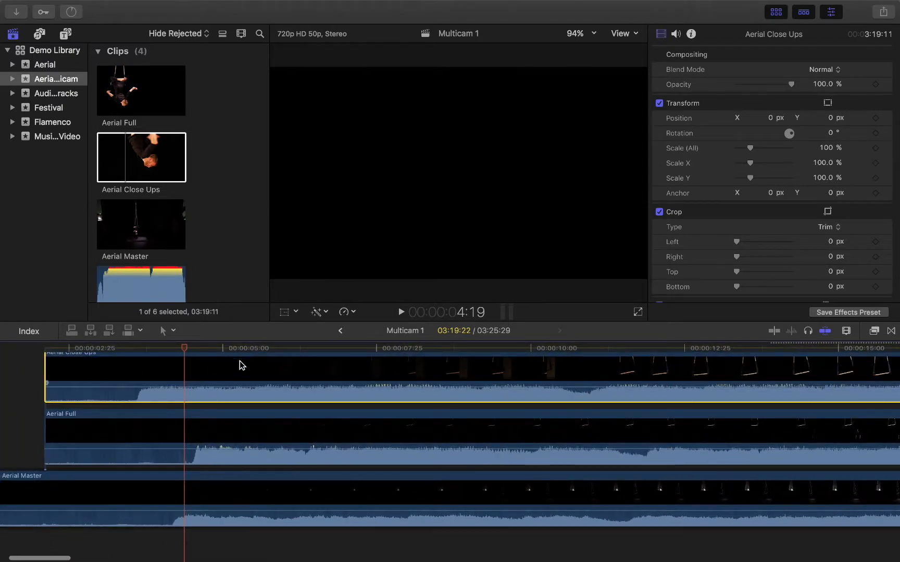
{"action": "left_click_drag", "start_coordinate": [182, 350], "coordinate": [173, 350]}
{"action": "scroll", "coordinate": [208, 532], "scroll_direction": "left", "scroll_amount": 4}
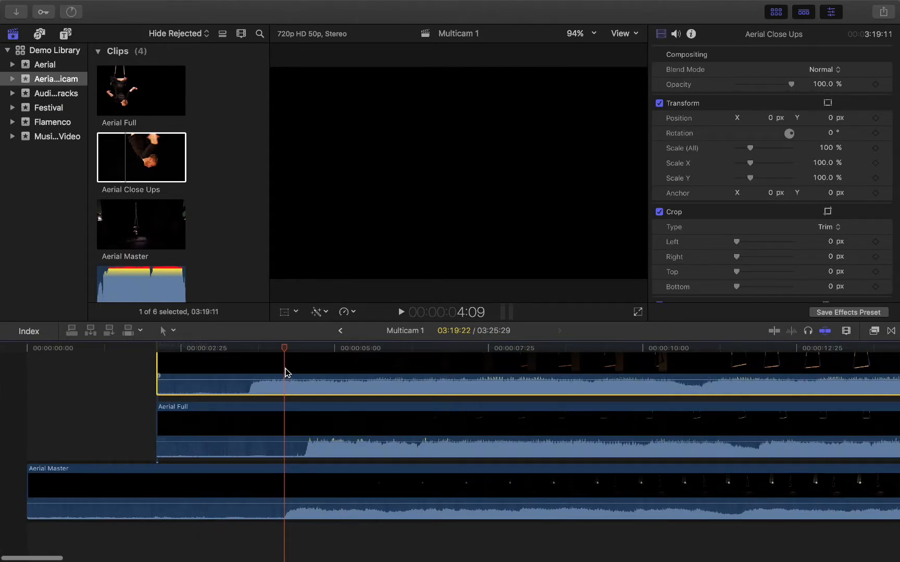
{"action": "key", "text": "super+equal"}
{"action": "key", "text": "super+equal"}
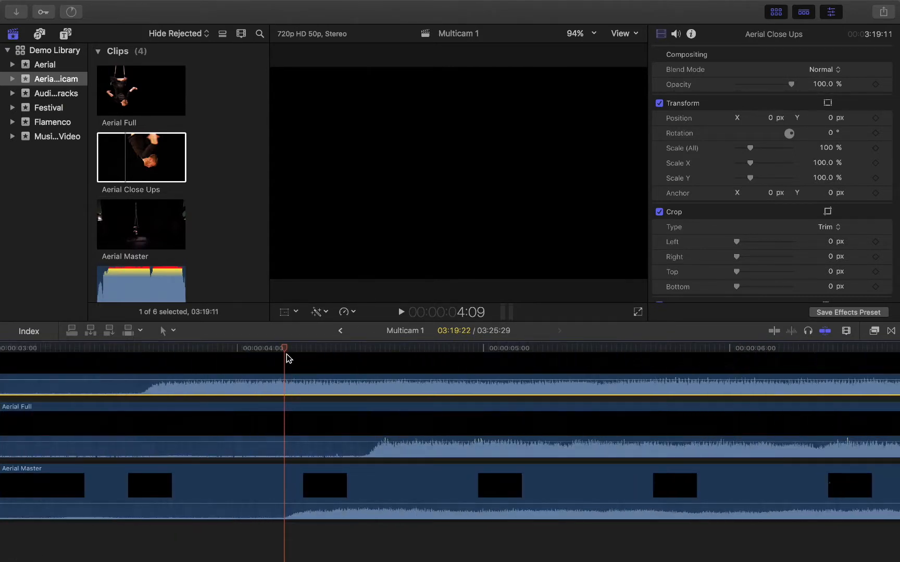
{"action": "mouse_move", "coordinate": [285, 354]}
{"action": "left_mouse_down"}
{"action": "mouse_move", "coordinate": [319, 356]}
{"action": "mouse_move", "coordinate": [286, 363]}
{"action": "left_mouse_up"}
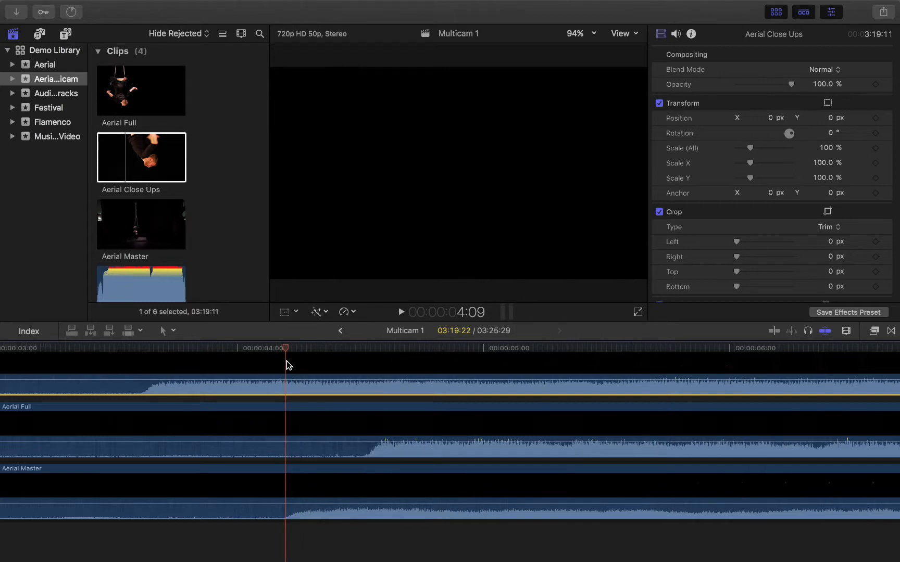
{"action": "left_click", "coordinate": [290, 491]}
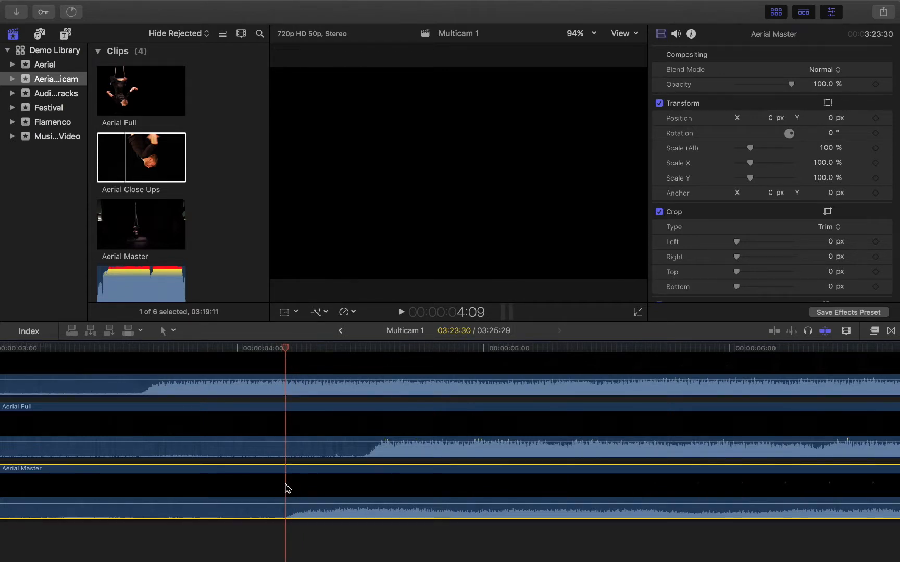
{"action": "mouse_move", "coordinate": [286, 358]}
{"action": "left_mouse_down"}
{"action": "mouse_move", "coordinate": [267, 358]}
{"action": "mouse_move", "coordinate": [288, 359]}
{"action": "left_mouse_up"}
{"action": "key", "text": "m"}
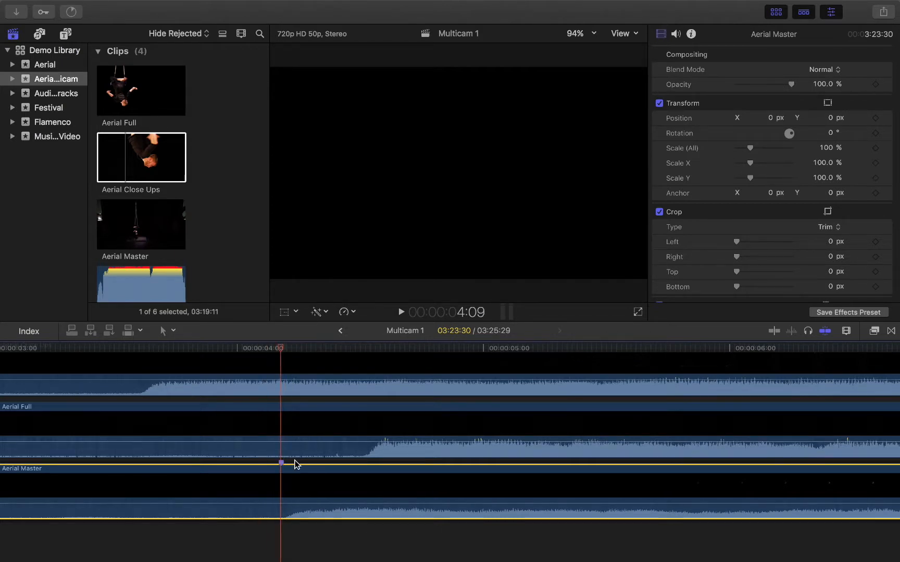
{"action": "key", "text": "super+z"}
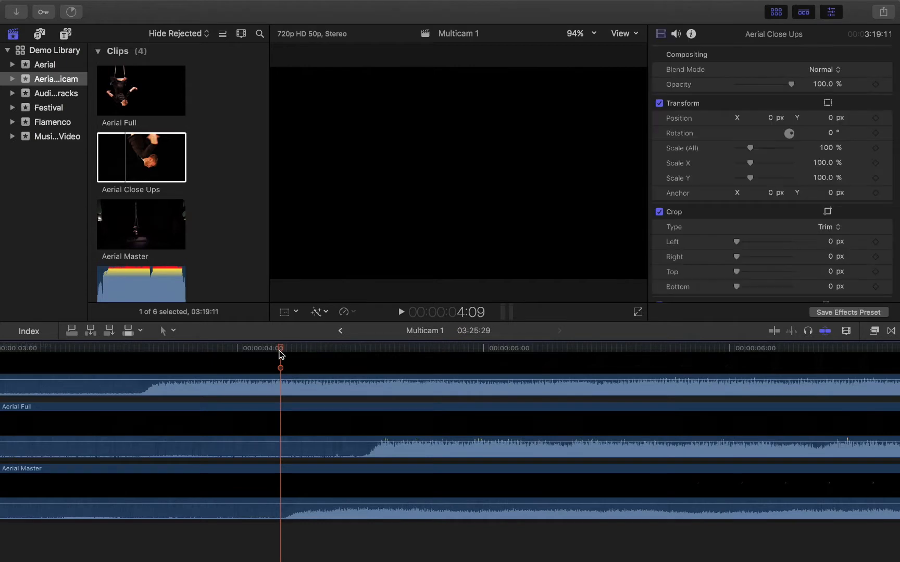
Step: Add a marker to Aerial Master at 4:09, where its audio waveform starts rising
{"action": "left_click_drag", "start_coordinate": [280, 352], "coordinate": [284, 352]}
{"action": "left_click", "coordinate": [286, 501]}
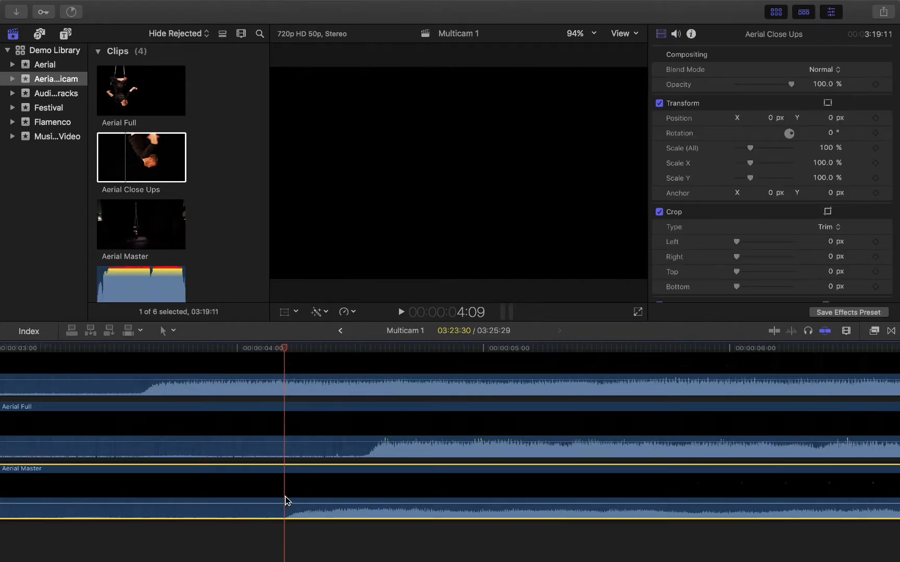
{"action": "left_click", "coordinate": [283, 464]}
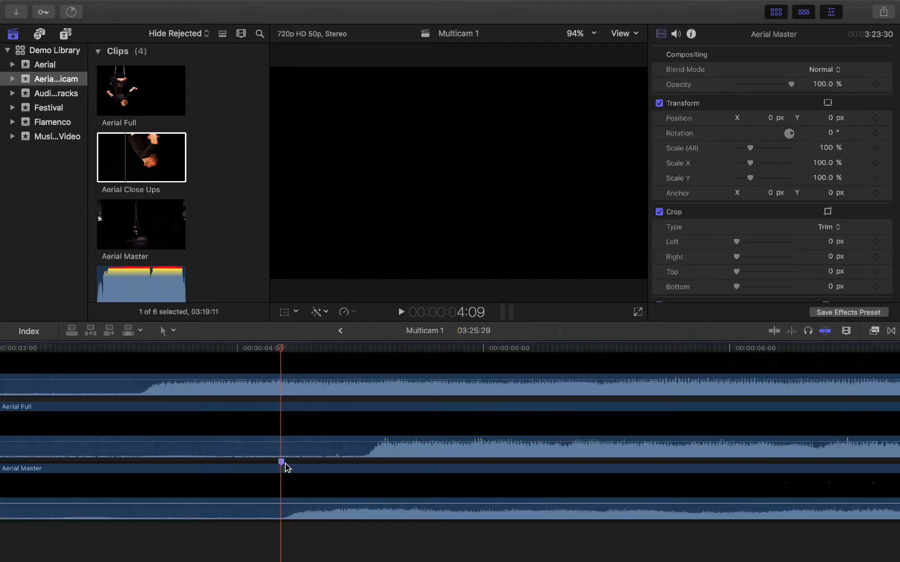
{"action": "left_click", "coordinate": [286, 497]}
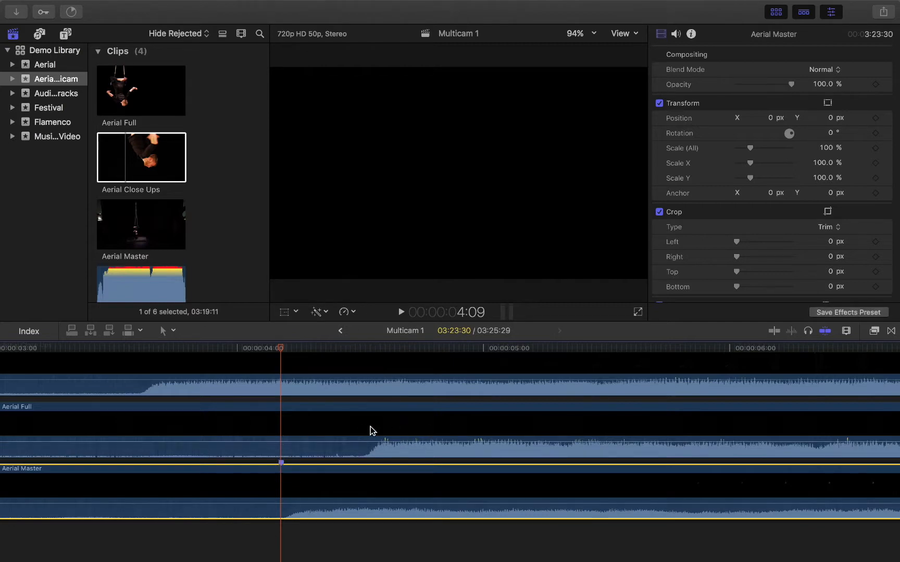
Step: Slide Aerial Full and Aerial Close Ups so their music starts line up with Aerial Master's, and delete the marker
{"action": "left_click_drag", "start_coordinate": [415, 423], "coordinate": [434, 383]}
{"action": "scroll", "coordinate": [346, 444], "scroll_direction": "up", "scroll_amount": 2}
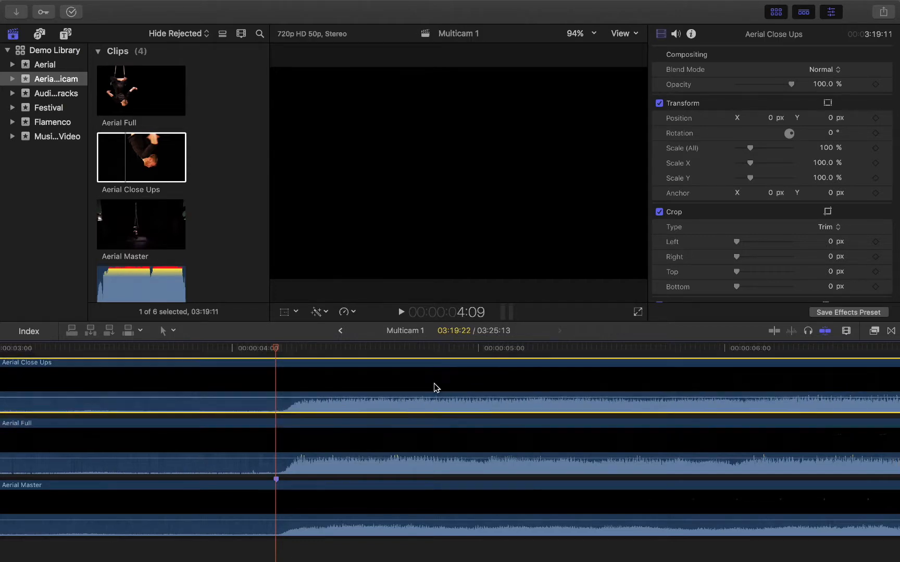
{"action": "mouse_move", "coordinate": [288, 348]}
{"action": "left_mouse_down"}
{"action": "mouse_move", "coordinate": [275, 348]}
{"action": "mouse_move", "coordinate": [283, 347]}
{"action": "left_mouse_up"}
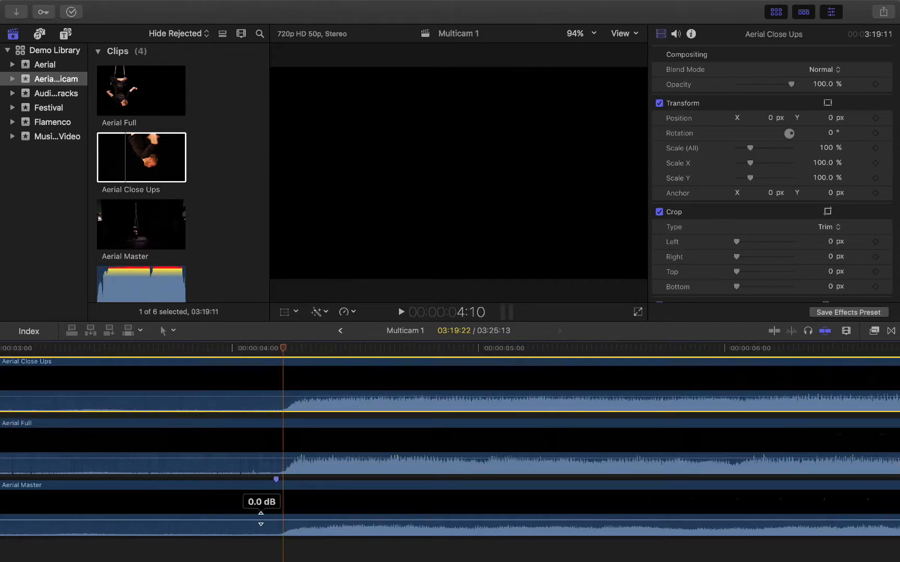
{"action": "right_click", "coordinate": [276, 478]}
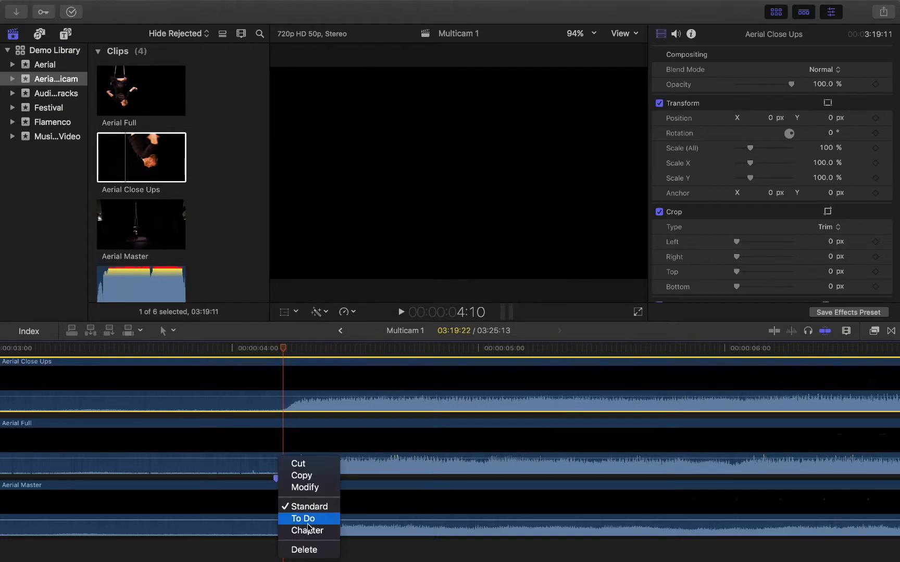
{"action": "left_click", "coordinate": [323, 551]}
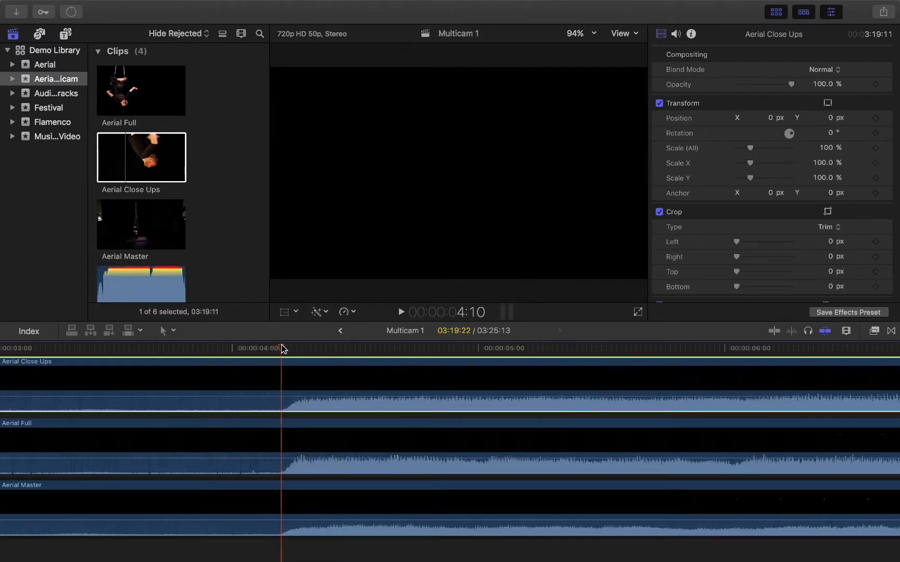
Step: Fine-tune the positions of Aerial Full and Aerial Close Ups so their waveforms start together with Aerial Master at 4:10
{"action": "left_click_drag", "start_coordinate": [338, 442], "coordinate": [339, 442]}
{"action": "mouse_move", "coordinate": [336, 388]}
{"action": "left_mouse_down"}
{"action": "mouse_move", "coordinate": [327, 387]}
{"action": "mouse_move", "coordinate": [337, 386]}
{"action": "left_mouse_up"}
{"action": "key", "text": "super+minus"}
{"action": "key", "text": "super+minus"}
{"action": "key", "text": "super+minus"}
{"action": "key", "text": "super+minus"}
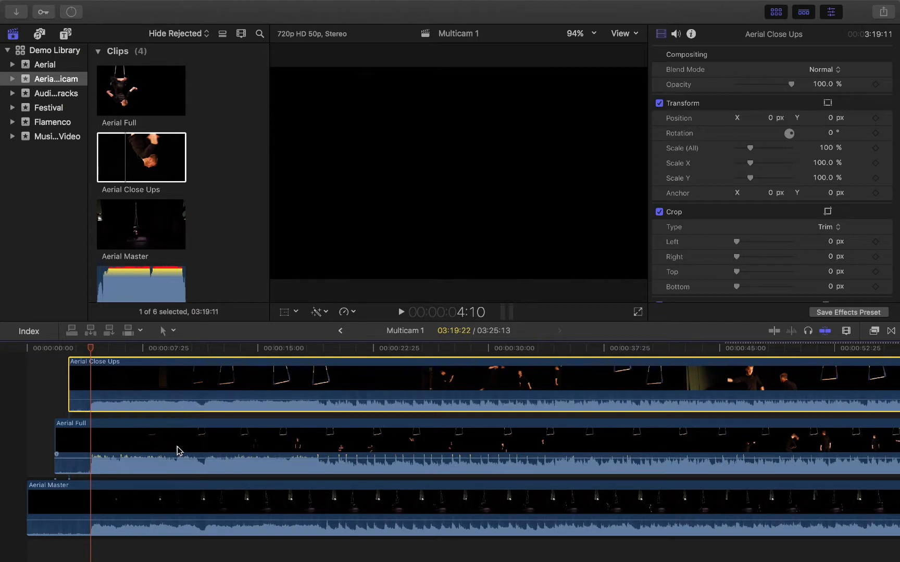
Step: Play the three stacked clips from 4:10 with the system volume raised to check their audio sync
{"action": "left_click", "coordinate": [169, 473]}
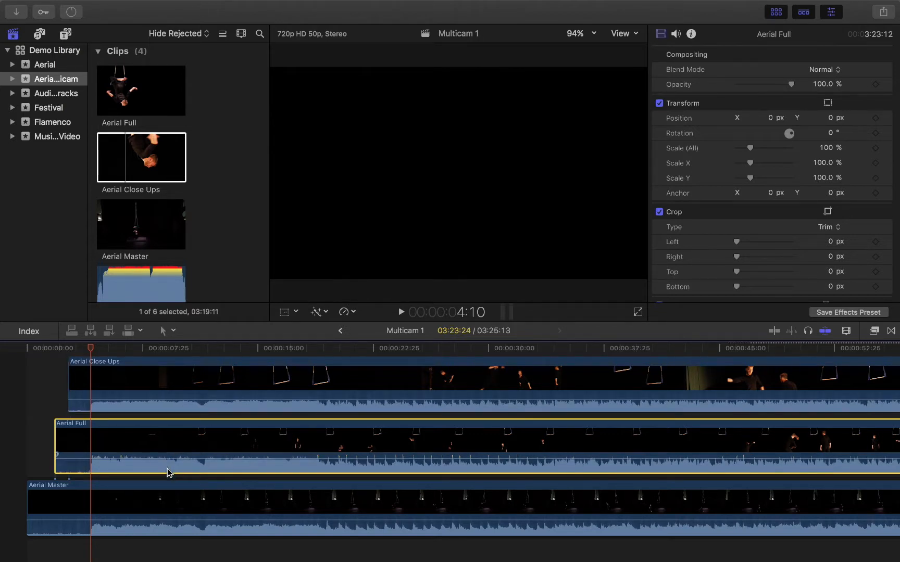
{"action": "left_click", "coordinate": [165, 531]}
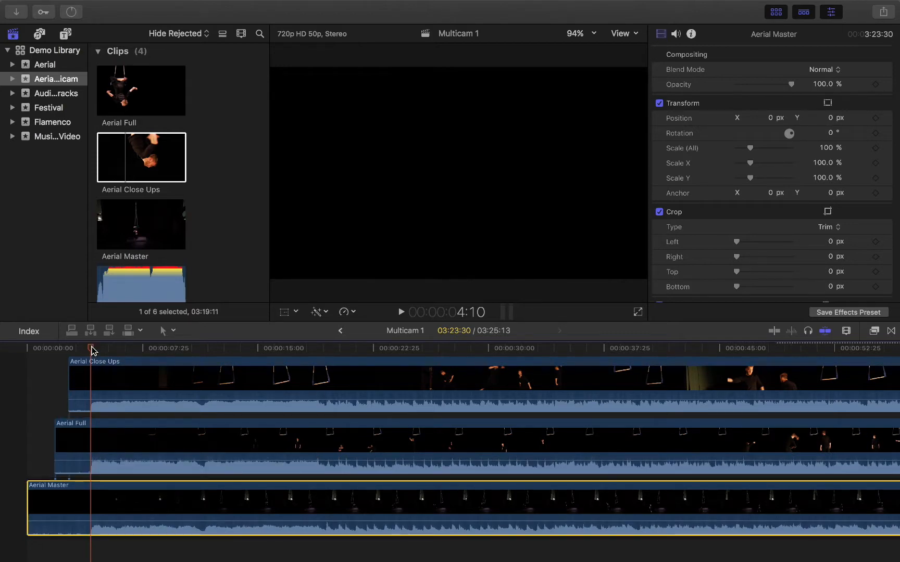
{"action": "key", "text": "space"}
{"action": "key", "text": "XF86AudioRaiseVolume"}
{"action": "key", "text": "XF86AudioRaiseVolume"}
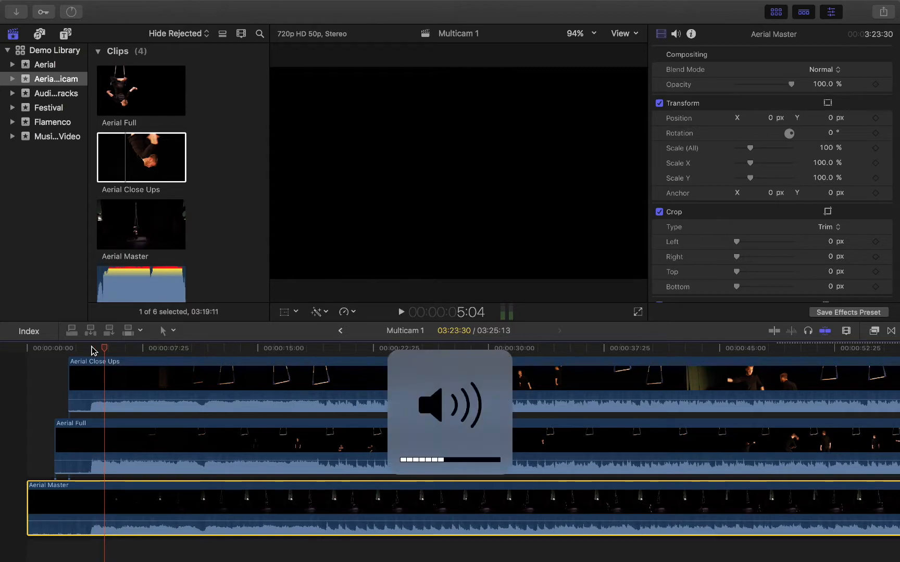
{"action": "key", "text": "space"}
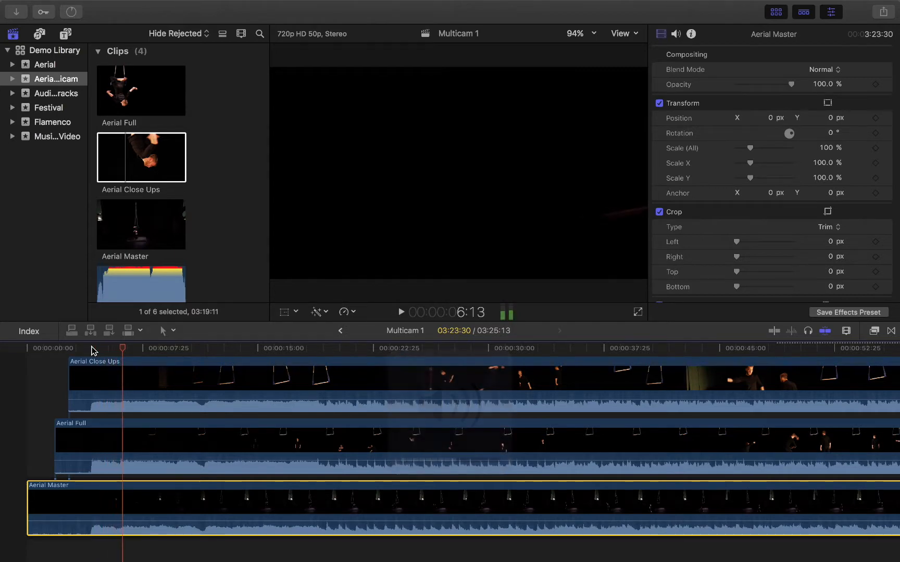
Step: Check which Bluetooth devices are available to the computer for audio output
{"action": "mouse_move", "coordinate": [846, 4]}
{"action": "left_click", "coordinate": [708, 7]}
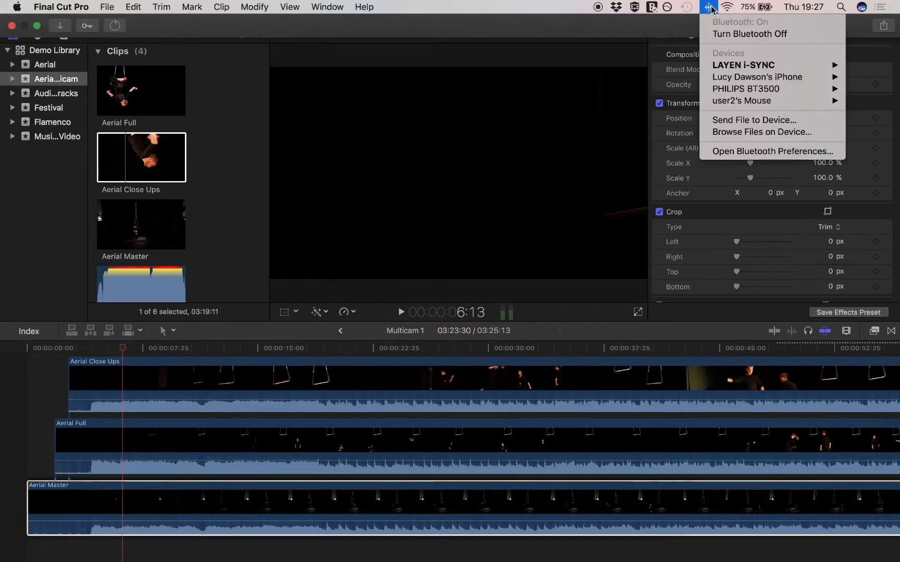
{"action": "mouse_move", "coordinate": [739, 65]}
{"action": "left_click", "coordinate": [692, 69]}
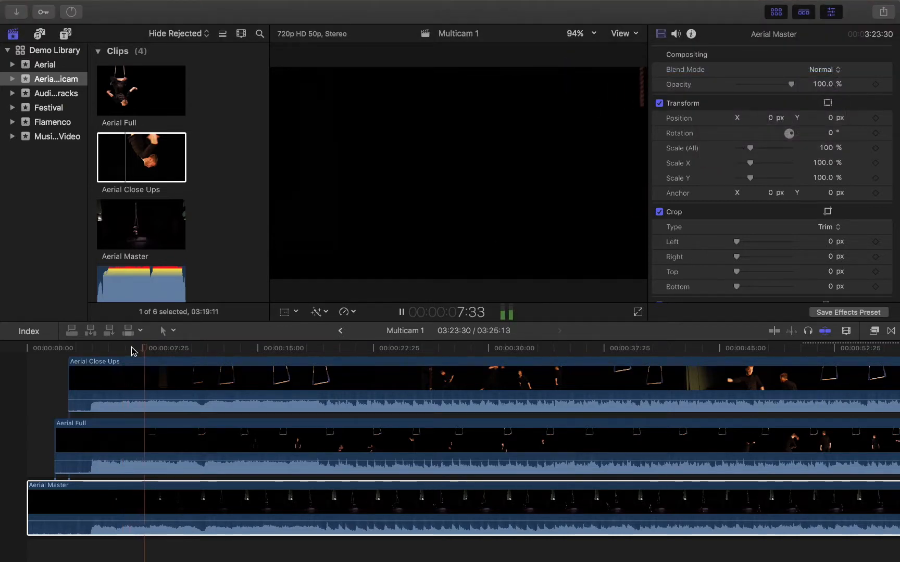
Step: Raise the system volume and play the stacked clips around 7 and 19 seconds to check their audio sync
{"action": "key", "text": "XF86AudioRaiseVolume"}
{"action": "key", "text": "XF86AudioRaiseVolume"}
{"action": "key", "text": "XF86AudioRaiseVolume"}
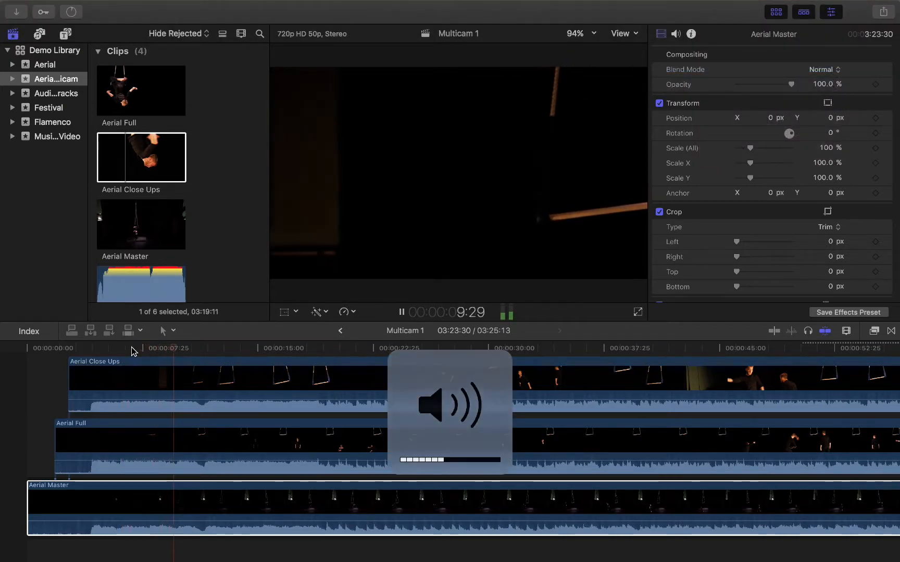
{"action": "key", "text": "space"}
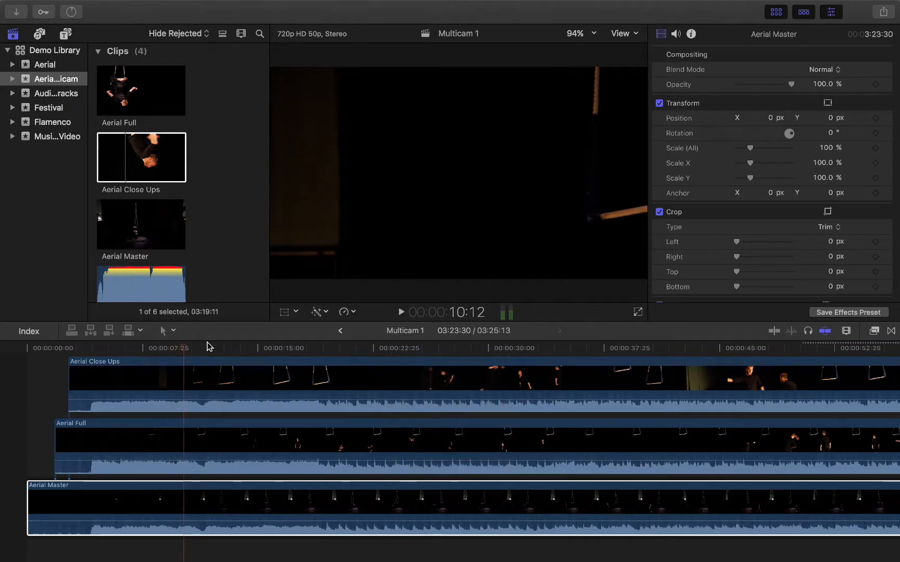
{"action": "left_click", "coordinate": [323, 349]}
{"action": "key", "text": "space"}
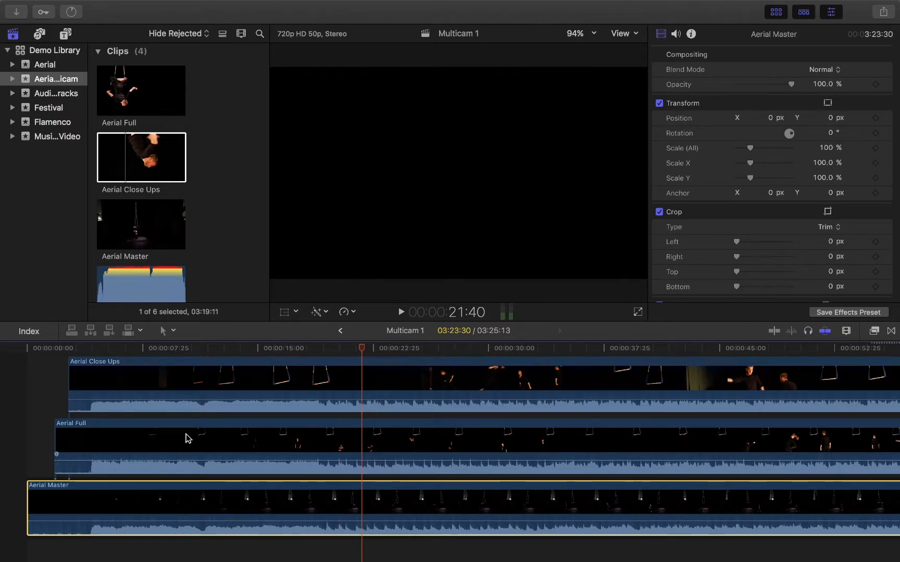
Step: Add the Woodkid - Iron track beneath Aerial Master and trim its opening so the clip lasts 3:30:21
{"action": "scroll", "coordinate": [185, 436], "scroll_direction": "down", "scroll_amount": 4}
{"action": "scroll", "coordinate": [249, 191], "scroll_direction": "down", "scroll_amount": 2}
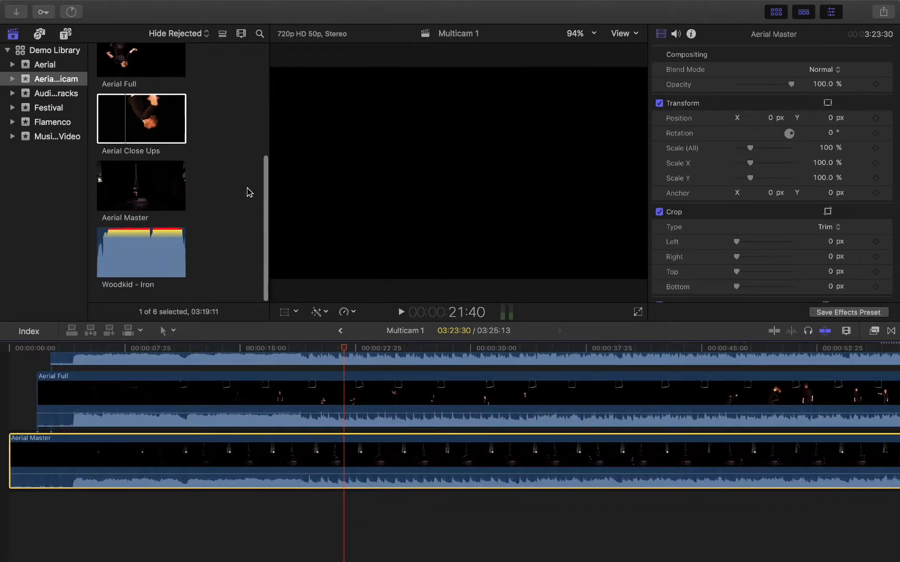
{"action": "left_click", "coordinate": [130, 249]}
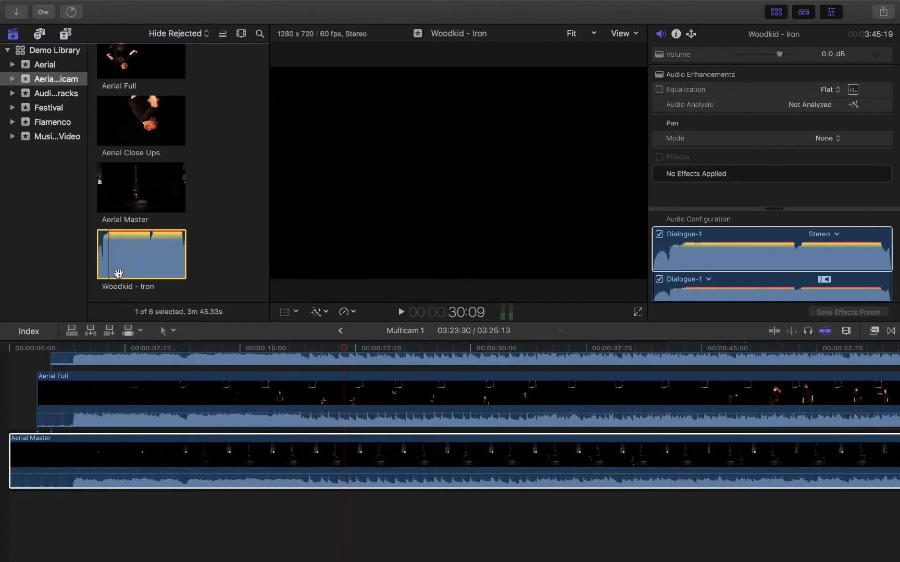
{"action": "left_click_drag", "start_coordinate": [135, 256], "coordinate": [57, 520]}
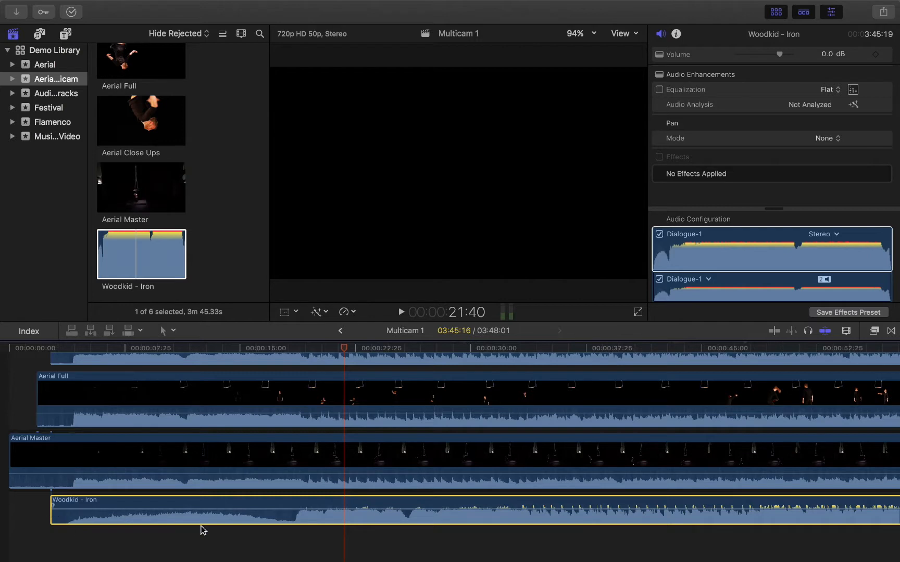
{"action": "left_click_drag", "start_coordinate": [52, 500], "coordinate": [94, 509]}
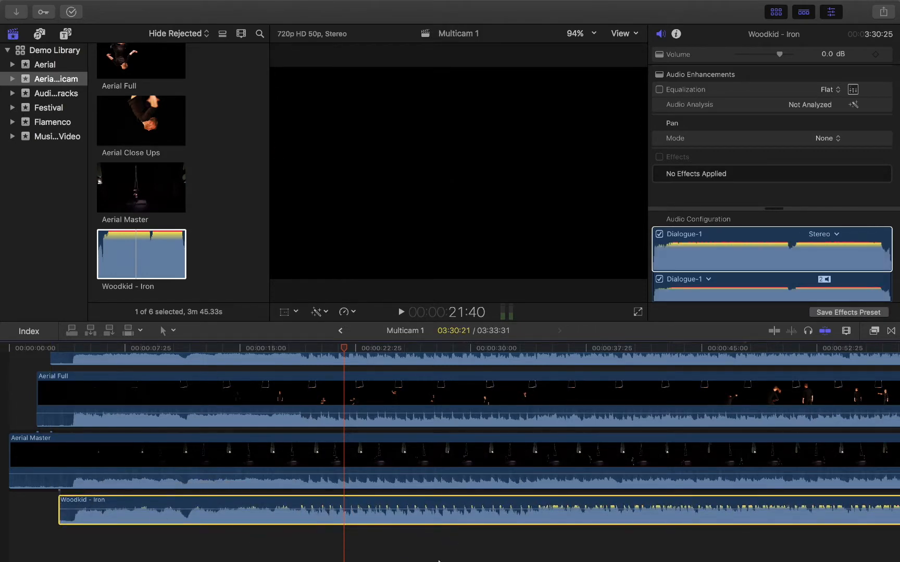
Step: Slide Woodkid - Iron so its beats line up with the Aerial clips' waveforms at about 18:46
{"action": "scroll", "coordinate": [346, 440], "scroll_direction": "right", "scroll_amount": 2}
{"action": "scroll", "coordinate": [345, 440], "scroll_direction": "up", "scroll_amount": 2}
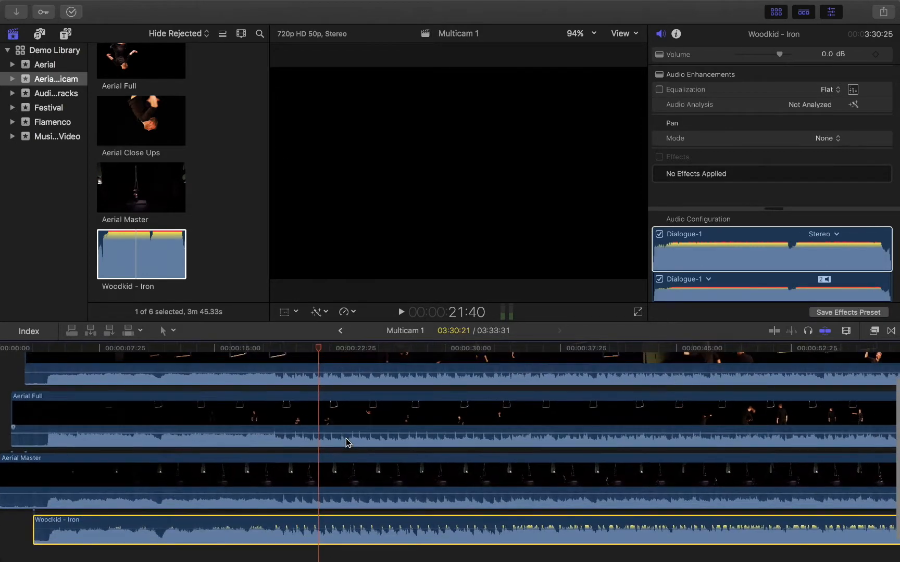
{"action": "left_click_drag", "start_coordinate": [318, 348], "coordinate": [282, 350]}
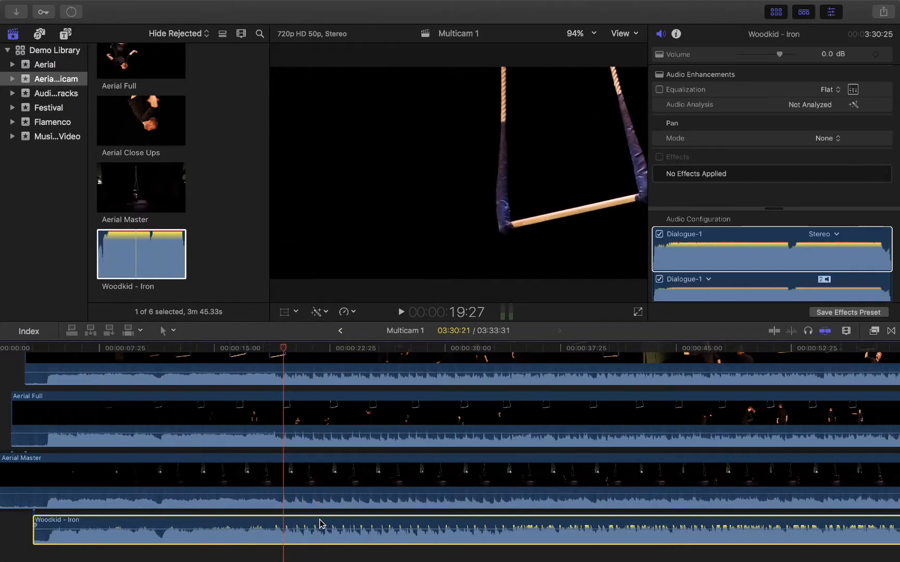
{"action": "left_click_drag", "start_coordinate": [319, 523], "coordinate": [327, 524]}
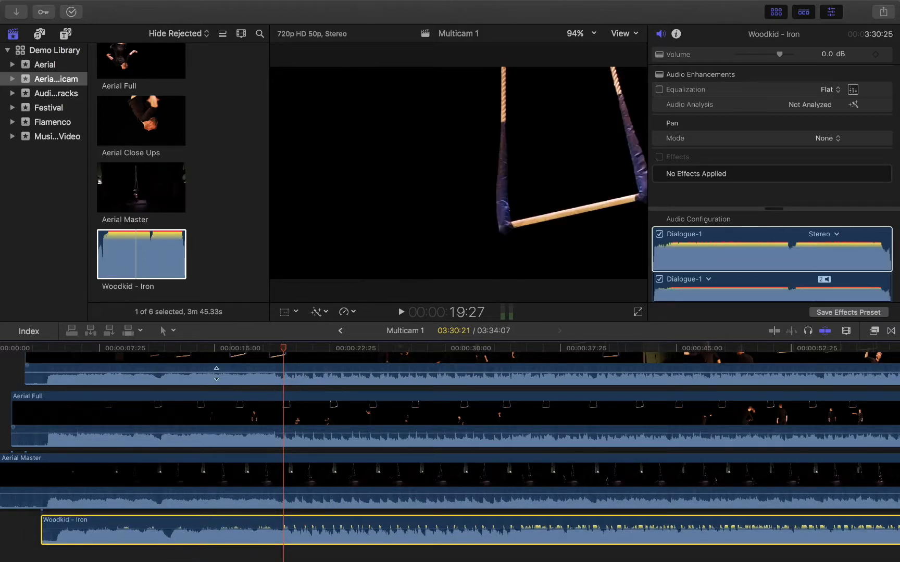
{"action": "left_click_drag", "start_coordinate": [307, 520], "coordinate": [303, 520]}
{"action": "left_click_drag", "start_coordinate": [284, 348], "coordinate": [275, 348]}
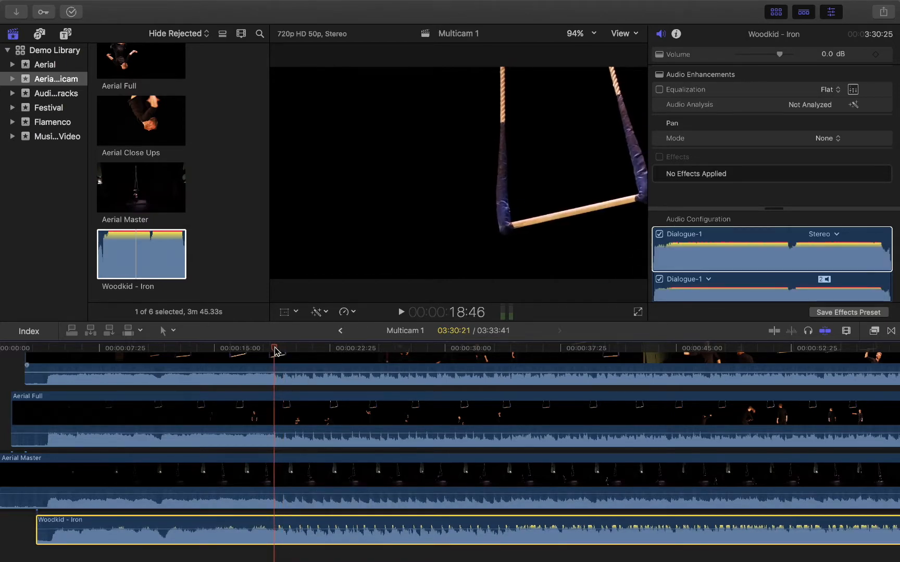
{"action": "left_click_drag", "start_coordinate": [299, 523], "coordinate": [293, 523]}
Step: Fine-tune Woodkid - Iron at high zoom so its music start matches Aerial Master's at 4:09
{"action": "key", "text": "super+equal"}
{"action": "key", "text": "super+equal"}
{"action": "key", "text": "super+equal"}
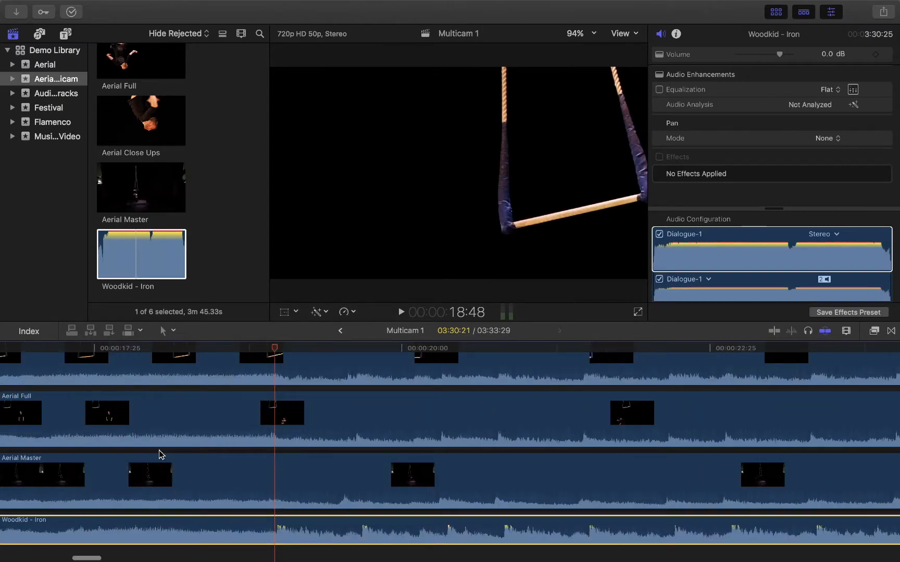
{"action": "scroll", "coordinate": [177, 451], "scroll_direction": "left", "scroll_amount": 20}
{"action": "scroll", "coordinate": [177, 452], "scroll_direction": "right", "scroll_amount": 20}
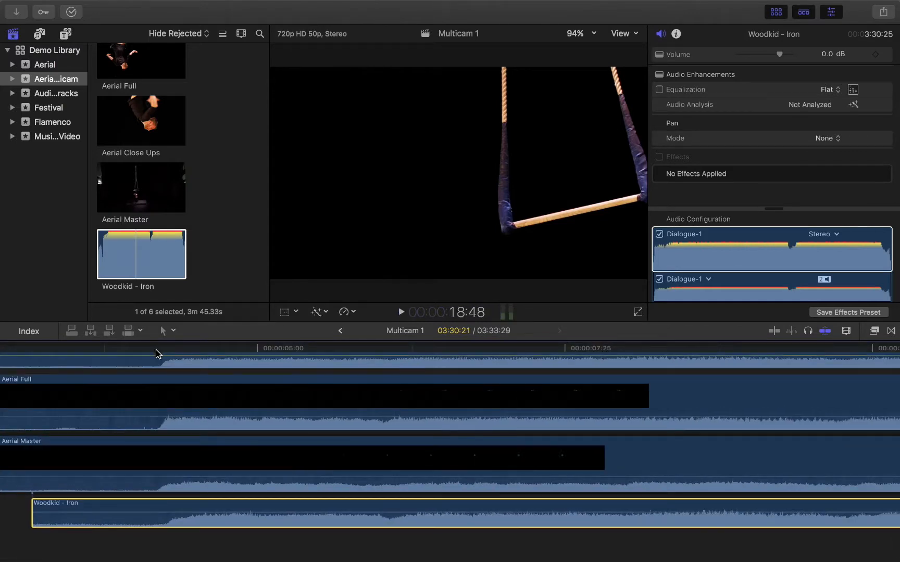
{"action": "left_click", "coordinate": [157, 348]}
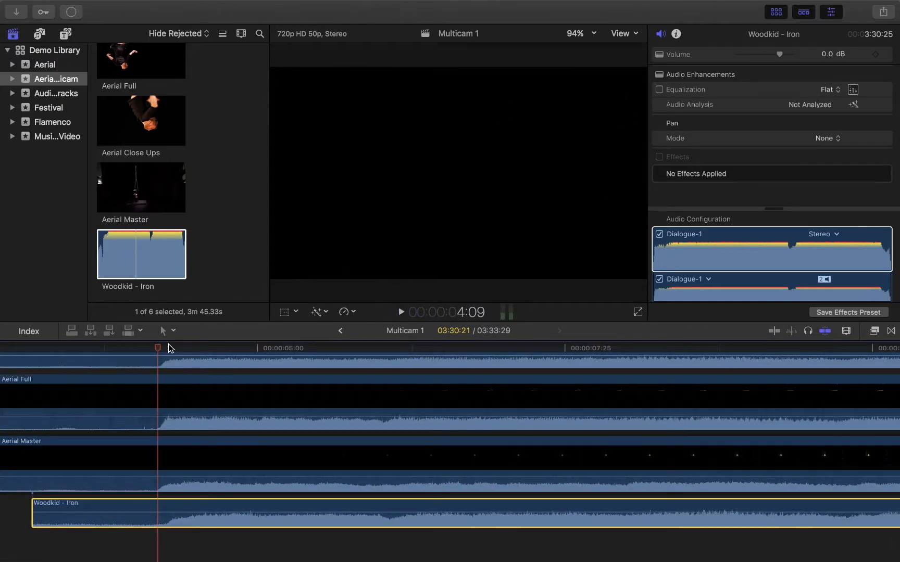
{"action": "left_click_drag", "start_coordinate": [185, 504], "coordinate": [176, 504]}
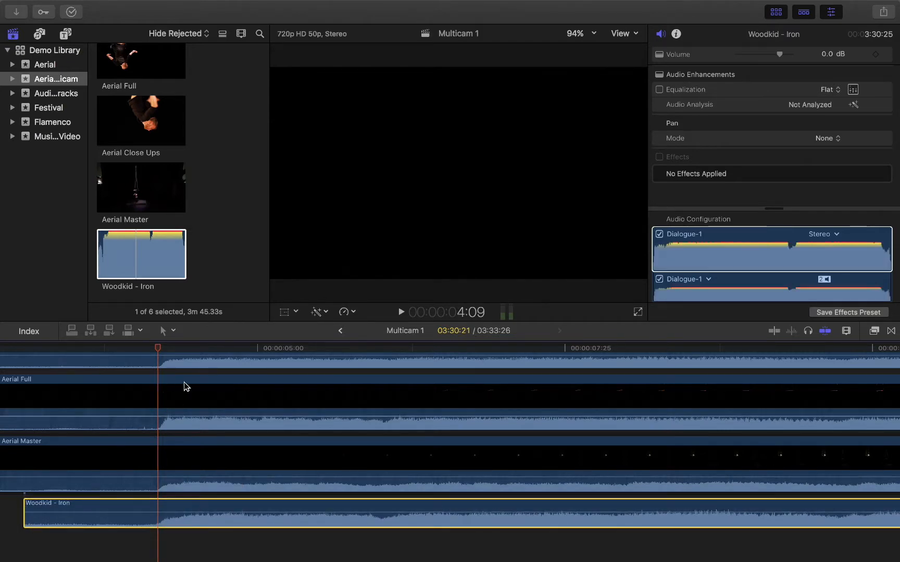
Step: Play the stack from 18:39 to check the music track's sync, and dismiss the dropped-frames warning
{"action": "key", "text": "super+minus"}
{"action": "key", "text": "super+minus"}
{"action": "scroll", "coordinate": [218, 403], "scroll_direction": "right", "scroll_amount": 5}
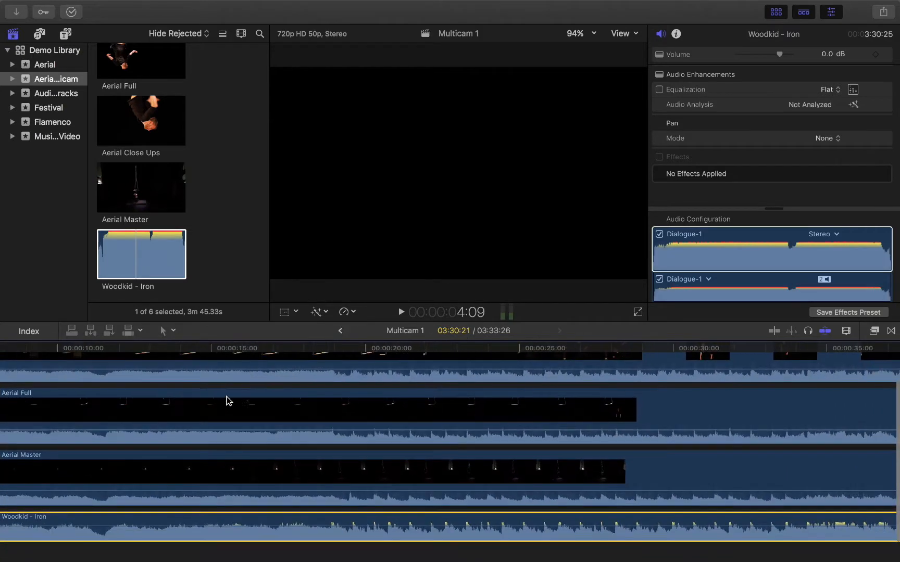
{"action": "left_click", "coordinate": [334, 349]}
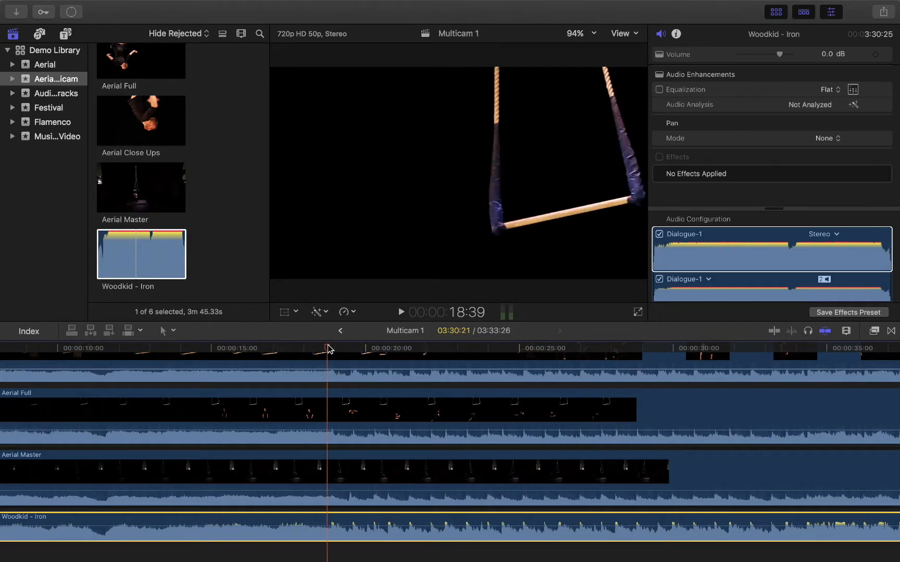
{"action": "key", "text": "space"}
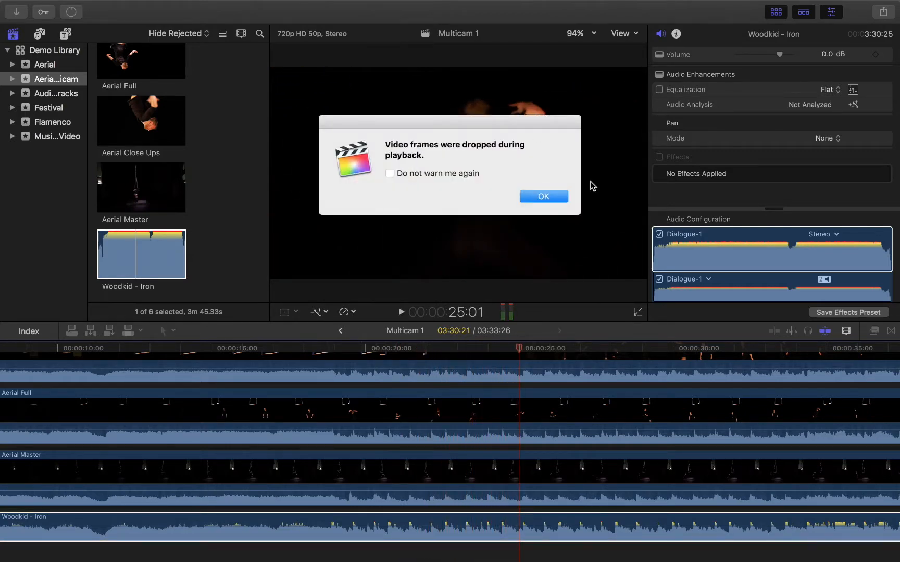
{"action": "left_click", "coordinate": [562, 196]}
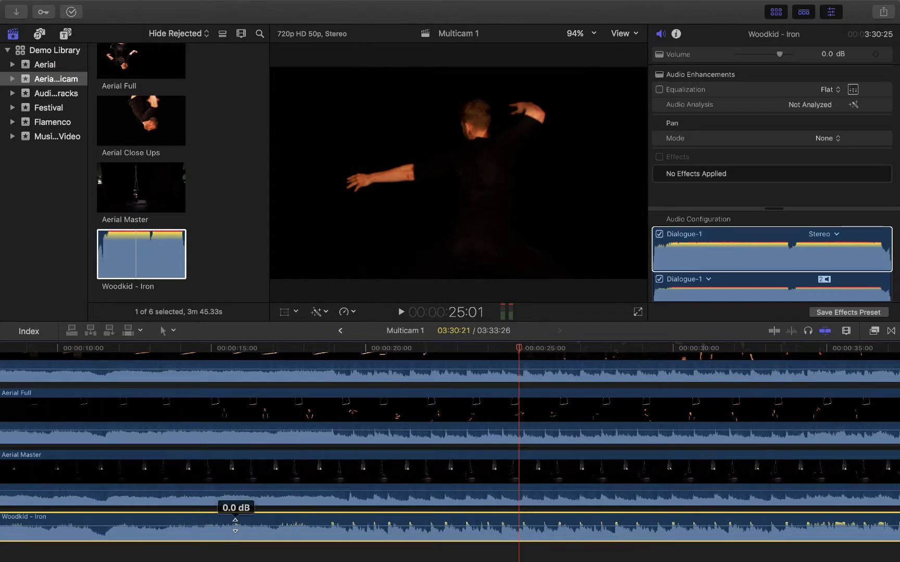
Step: Lower the Woodkid - Iron clip's volume to -4.0 dB
{"action": "key", "text": "ctrl+minus"}
{"action": "key", "text": "ctrl+minus"}
{"action": "key", "text": "ctrl+minus"}
{"action": "key", "text": "ctrl+minus"}
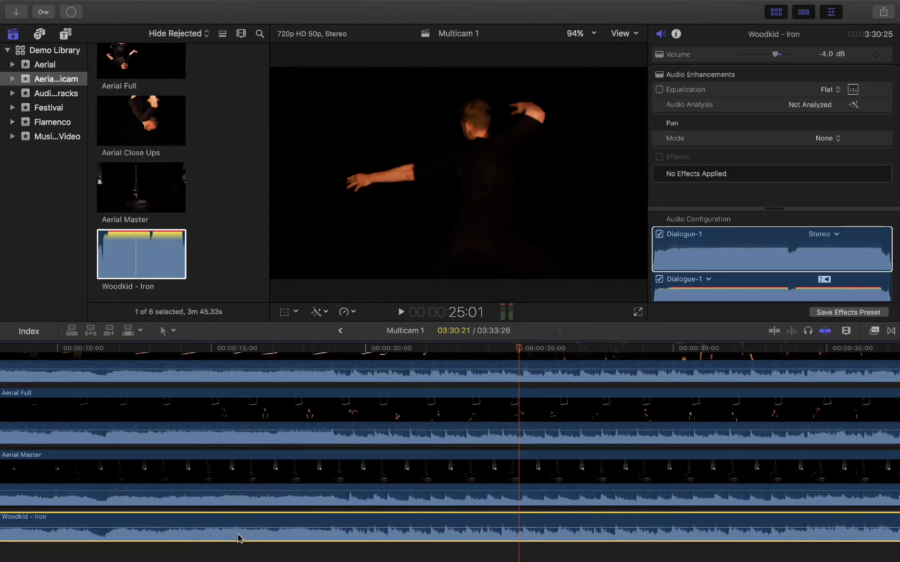
Step: Disable the Woodkid - Iron clip and play from about 3:03 to hear the Aerial clips' own audio
{"action": "key", "text": "shift+z"}
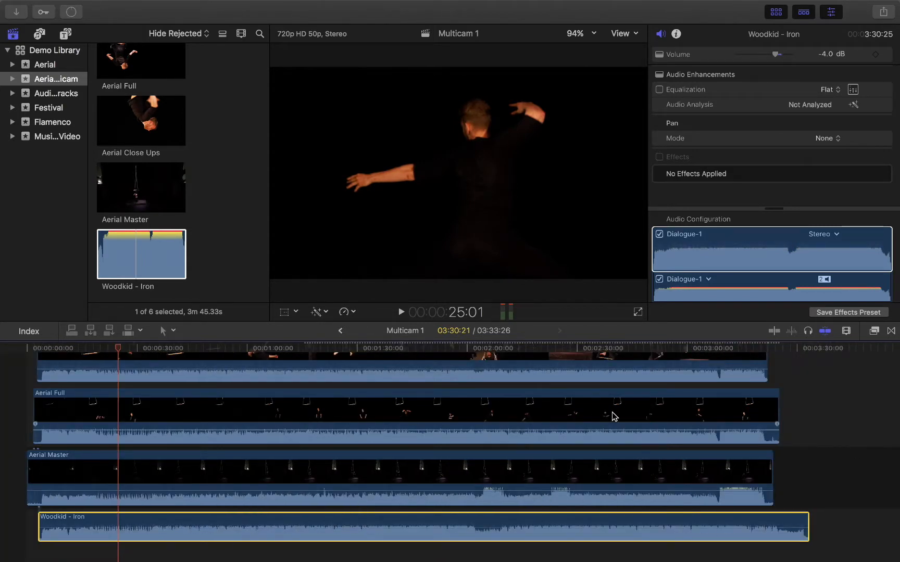
{"action": "scroll", "coordinate": [253, 440], "scroll_direction": "up", "scroll_amount": 3}
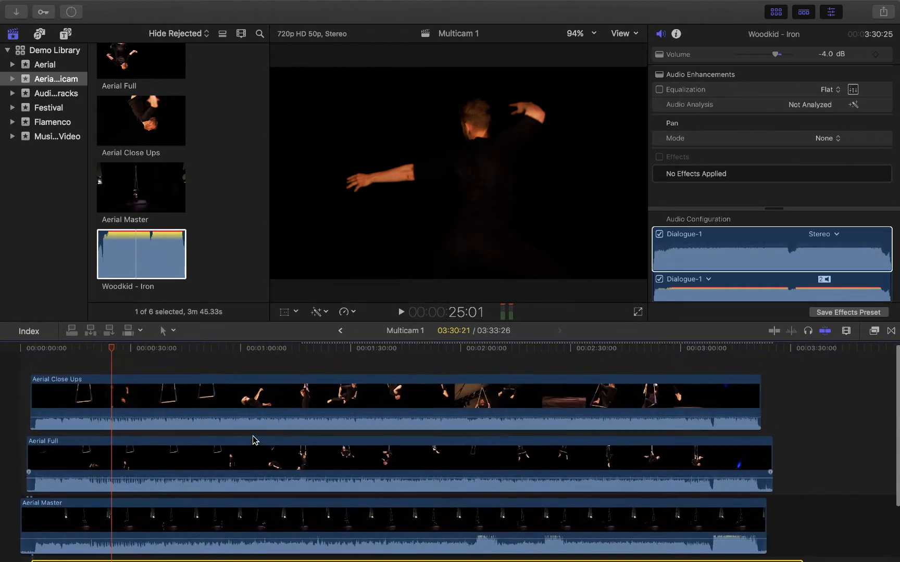
{"action": "scroll", "coordinate": [253, 440], "scroll_direction": "down", "scroll_amount": 3}
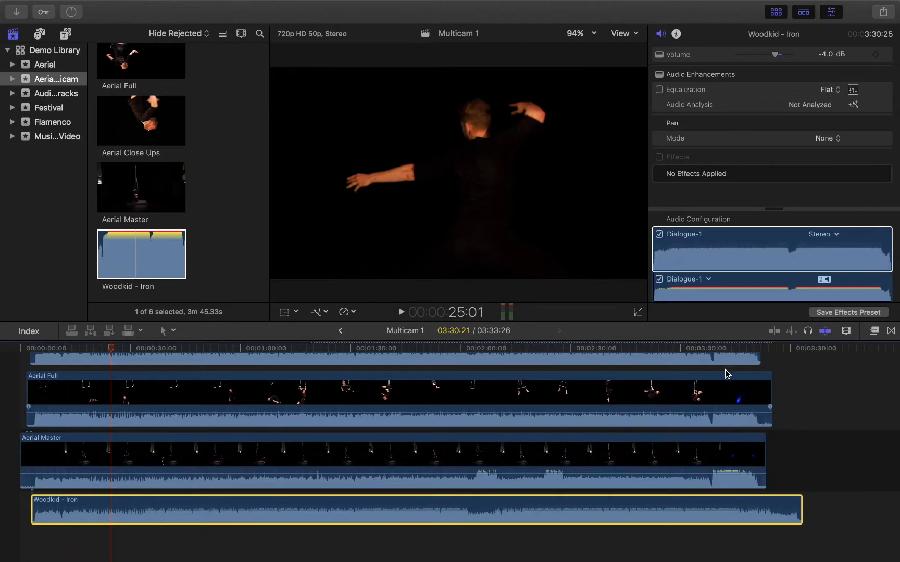
{"action": "left_click", "coordinate": [693, 351]}
{"action": "key", "text": "space"}
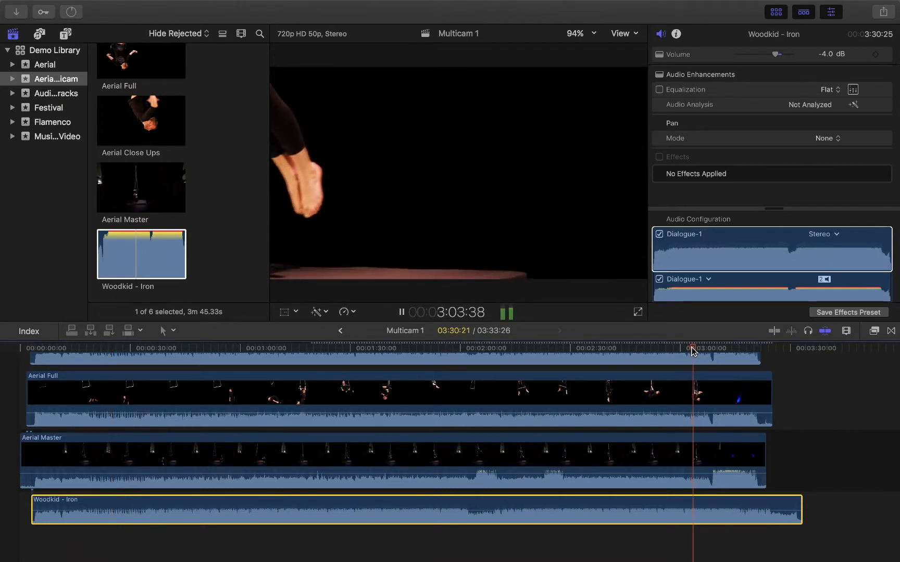
{"action": "key", "text": "space"}
{"action": "left_click_drag", "start_coordinate": [684, 504], "coordinate": [657, 353]}
{"action": "key", "text": "space"}
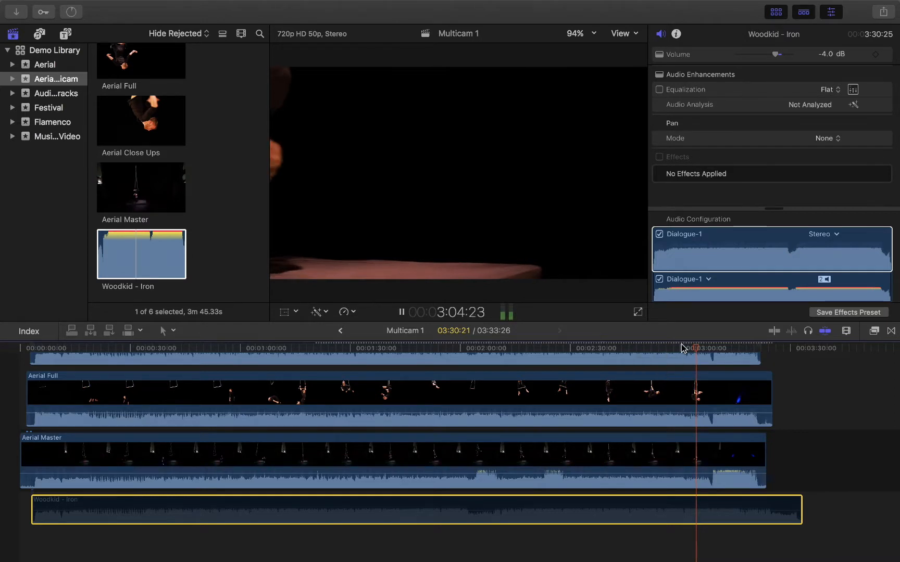
{"action": "key", "text": "space"}
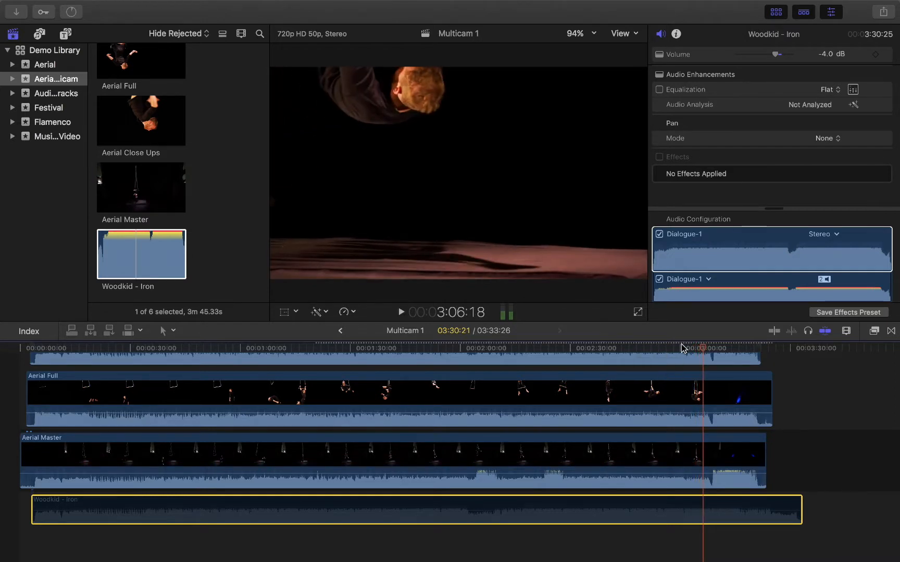
Step: Cut the disabled Woodkid - Iron clip at about 3:01, at the dip in its waveform
{"action": "key", "text": "super+equal"}
{"action": "key", "text": "super+equal"}
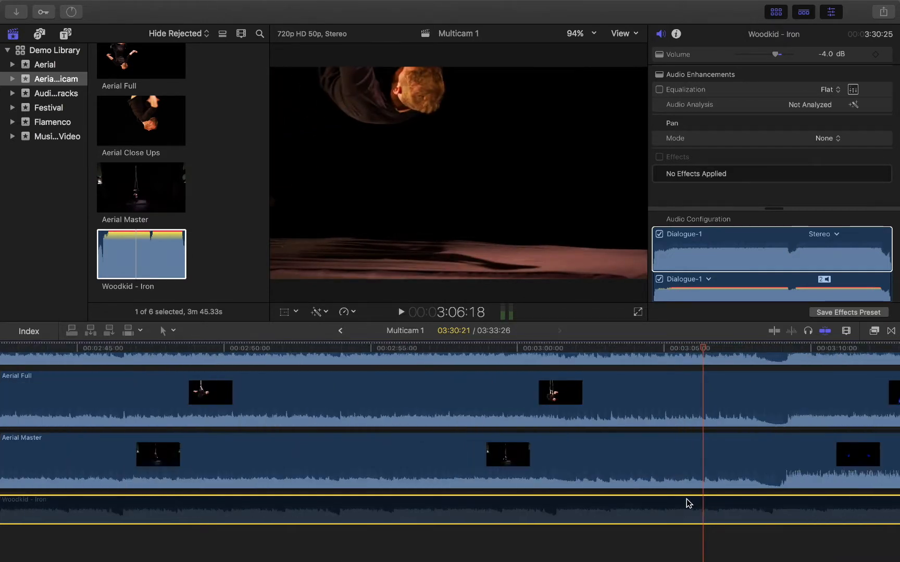
{"action": "scroll", "coordinate": [687, 503], "scroll_direction": "right", "scroll_amount": 3}
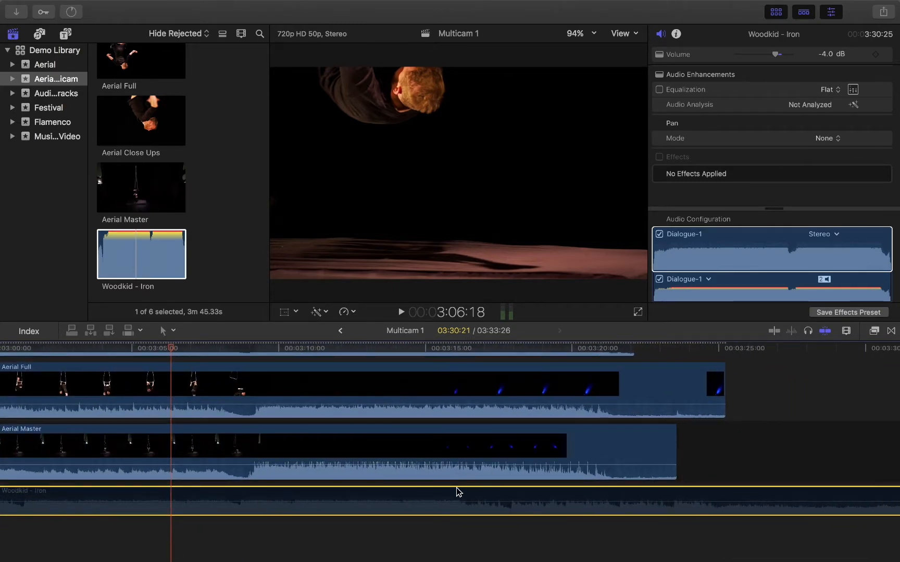
{"action": "key", "text": "super+minus"}
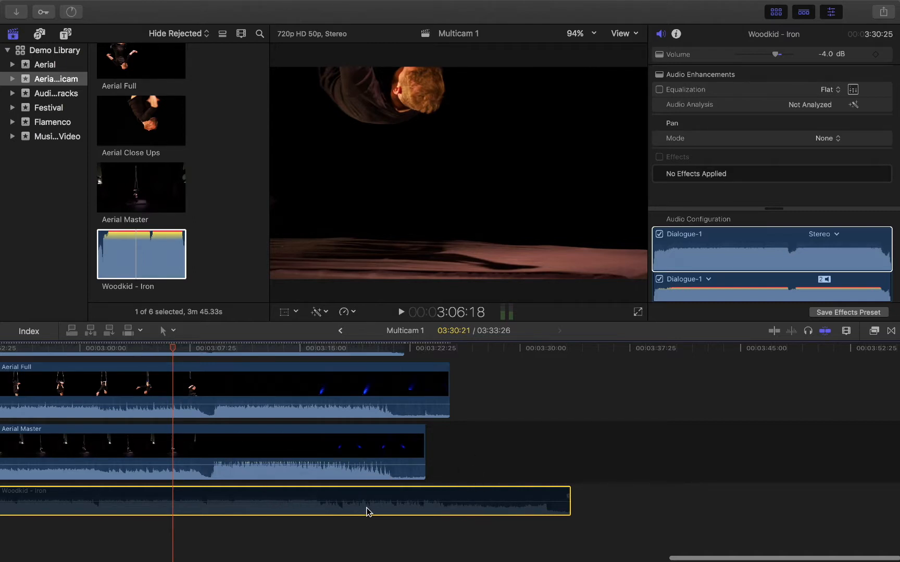
{"action": "scroll", "coordinate": [367, 511], "scroll_direction": "left", "scroll_amount": 3}
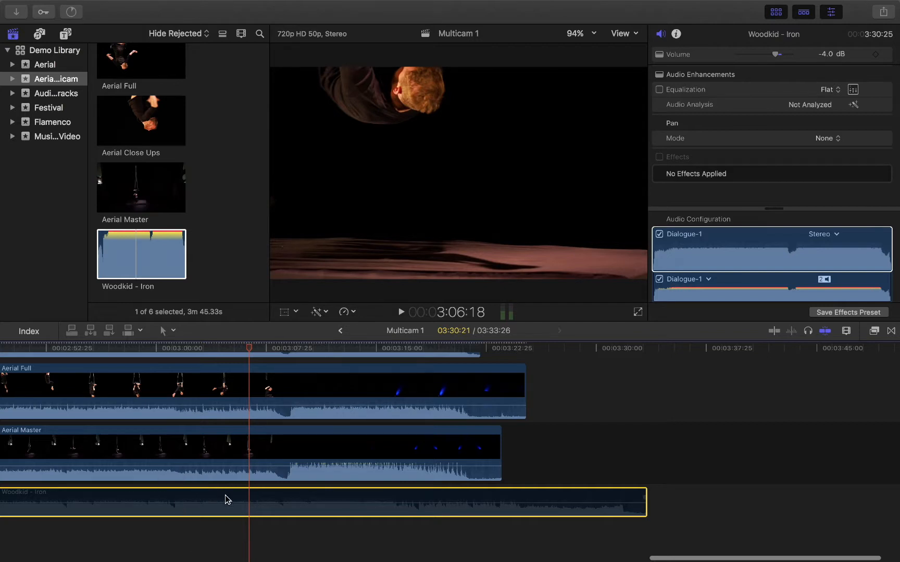
{"action": "scroll", "coordinate": [328, 502], "scroll_direction": "left", "scroll_amount": 2}
{"action": "scroll", "coordinate": [329, 501], "scroll_direction": "left", "scroll_amount": 6}
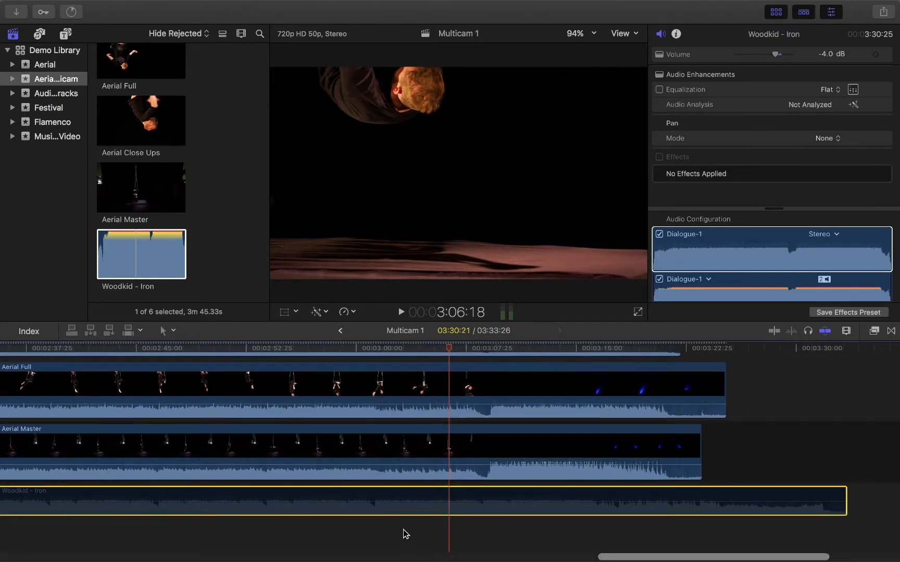
{"action": "key", "text": "b"}
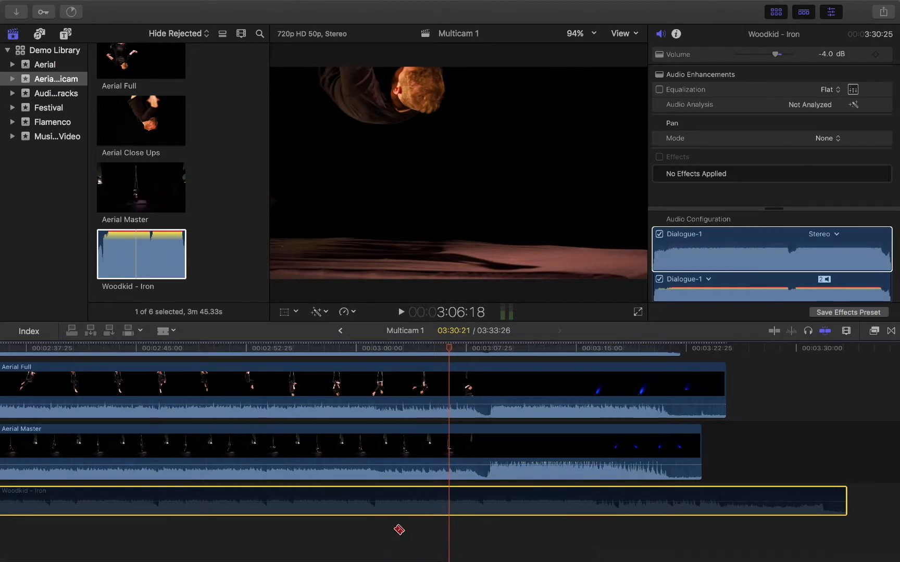
{"action": "left_click", "coordinate": [375, 504]}
{"action": "key", "text": "a"}
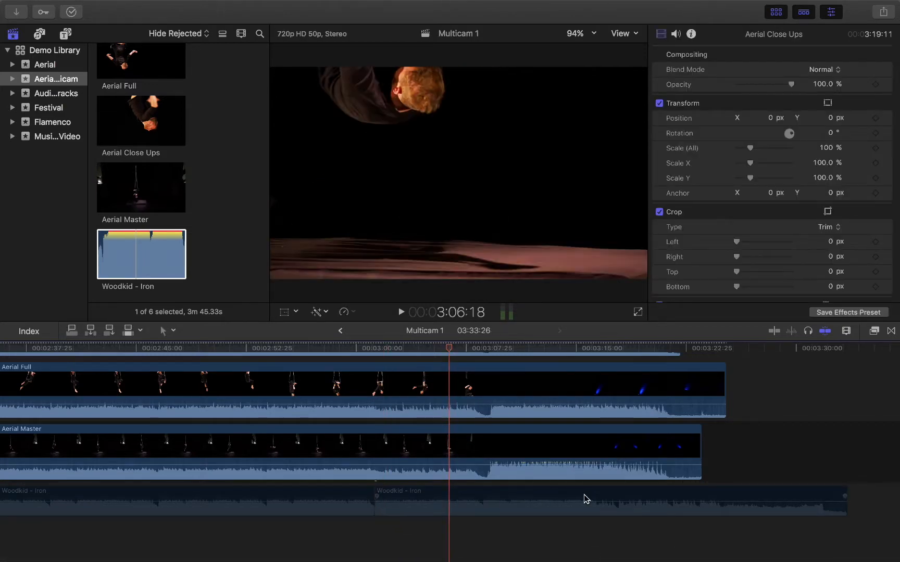
Step: Cut the second Woodkid - Iron piece at about 3:16, delete its first part, and butt the remaining ending against the 3:01 cut
{"action": "key", "text": "b"}
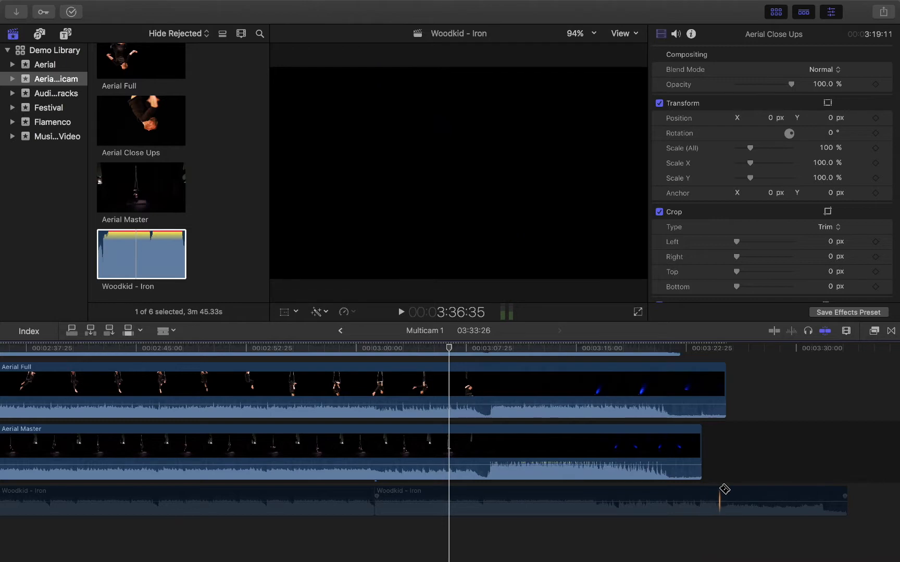
{"action": "left_click", "coordinate": [597, 494]}
{"action": "key", "text": "a"}
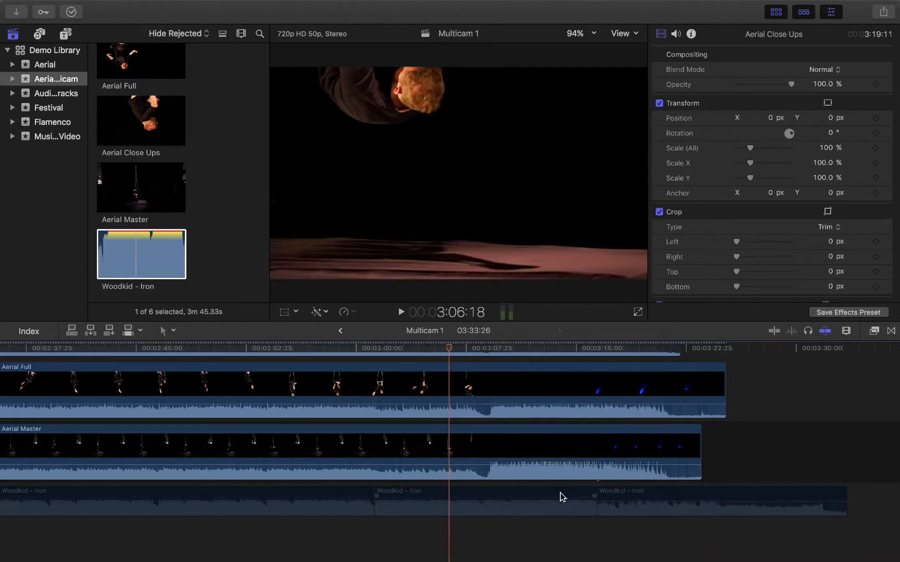
{"action": "left_click", "coordinate": [560, 496]}
{"action": "key", "text": "Delete"}
{"action": "left_click_drag", "start_coordinate": [621, 496], "coordinate": [388, 496]}
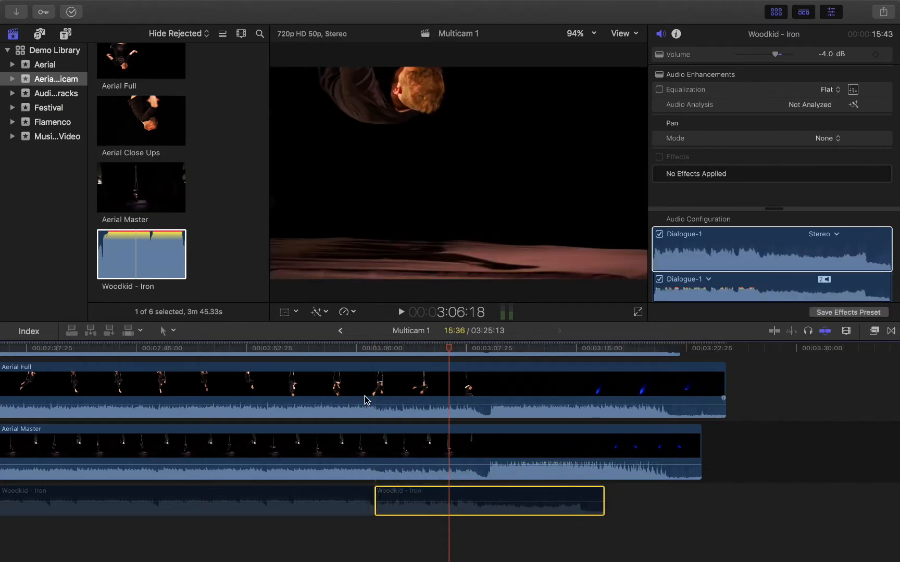
Step: Re-enable both Woodkid - Iron clips
{"action": "key", "text": "space"}
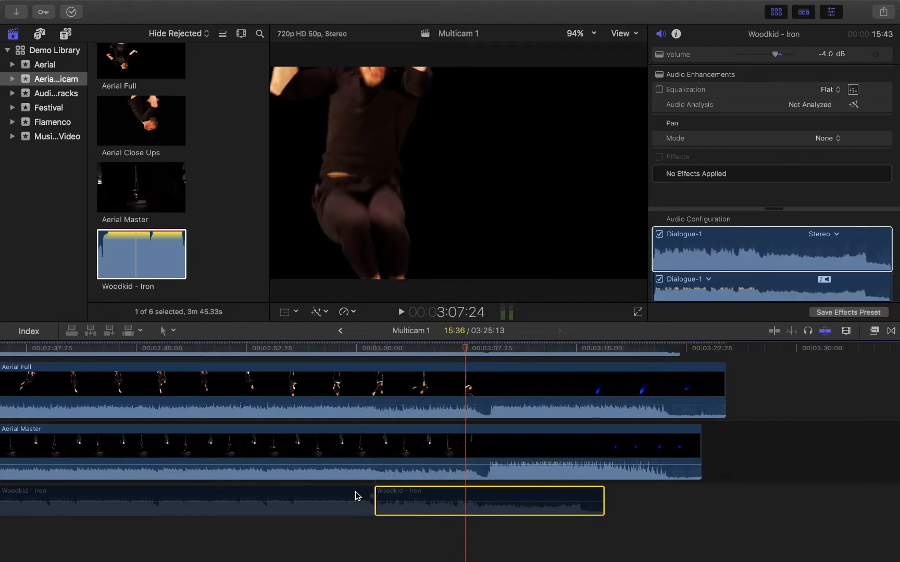
{"action": "key", "text": "v"}
{"action": "left_click", "coordinate": [343, 494]}
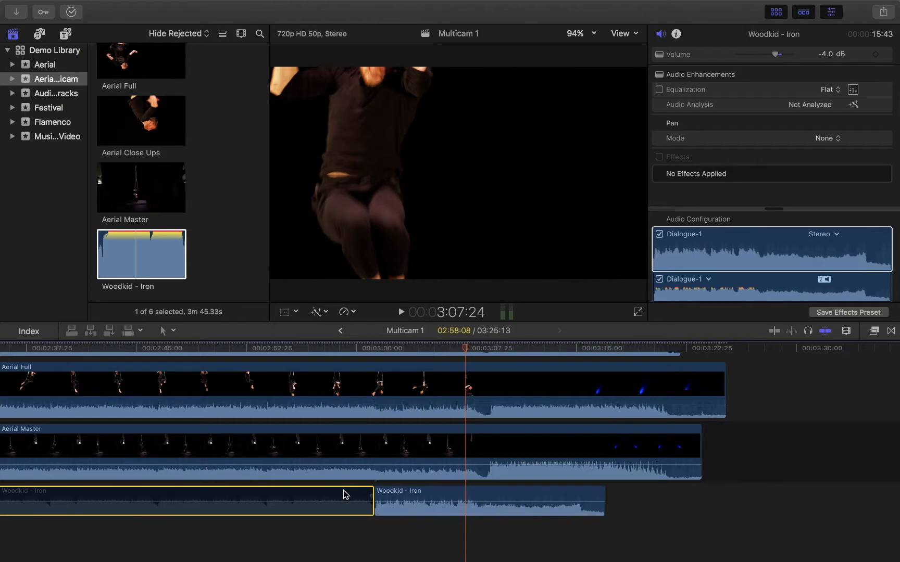
{"action": "key", "text": "v"}
Step: Disable the Aerial Full, Aerial Master and Aerial Close Ups clips to leave only the music track active
{"action": "left_click", "coordinate": [385, 393]}
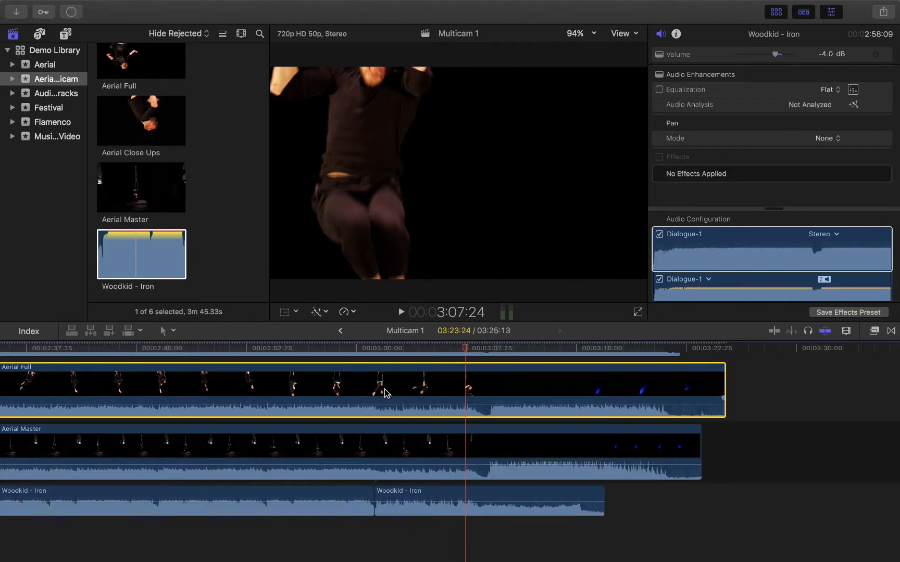
{"action": "key", "text": "v"}
{"action": "left_click", "coordinate": [378, 454]}
{"action": "scroll", "coordinate": [377, 448], "scroll_direction": "up", "scroll_amount": 3}
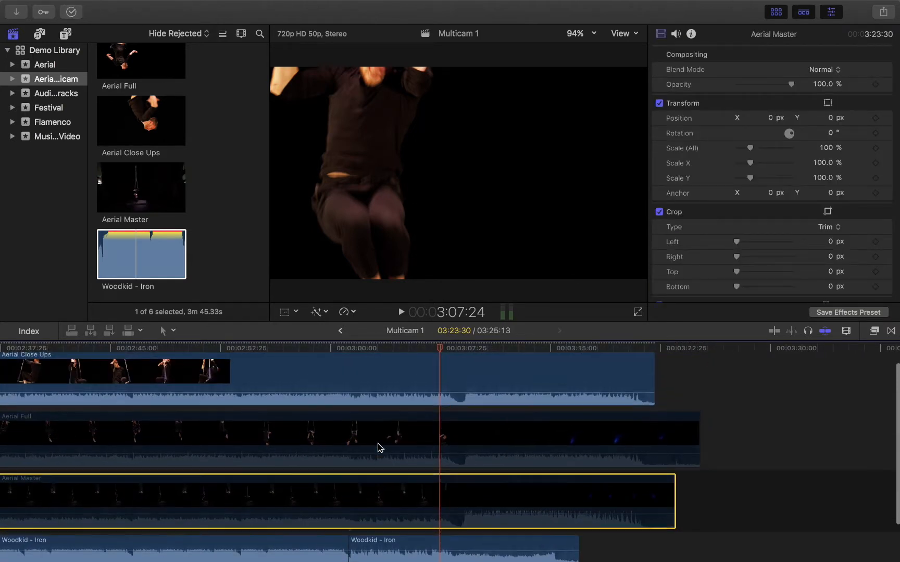
{"action": "key", "text": "v"}
{"action": "left_click", "coordinate": [377, 372]}
{"action": "key", "text": "v"}
{"action": "scroll", "coordinate": [377, 372], "scroll_direction": "down", "scroll_amount": 2}
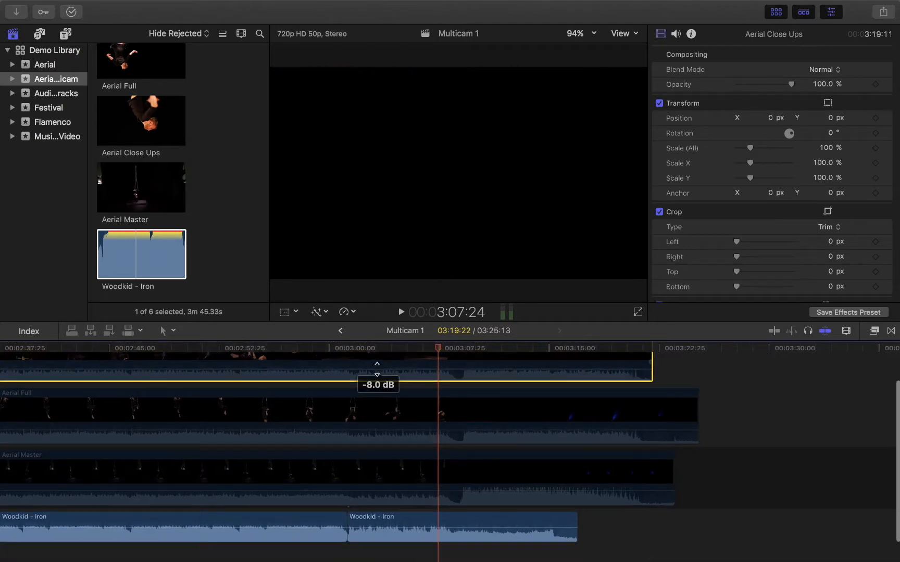
Step: Play across the join between the two Woodkid - Iron clips from about 2:57 to hear the cut
{"action": "left_click", "coordinate": [331, 349]}
{"action": "key", "text": "super+equal"}
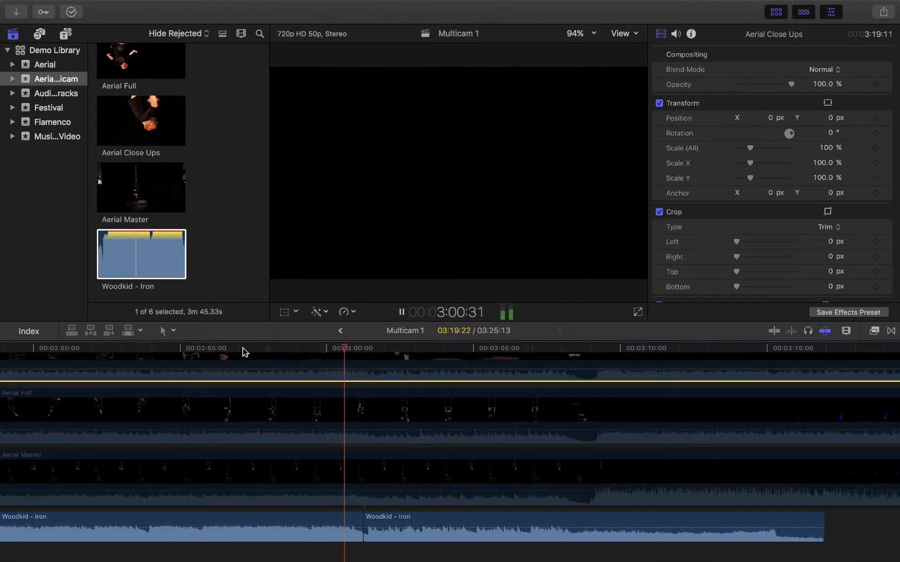
{"action": "key", "text": "super+equal"}
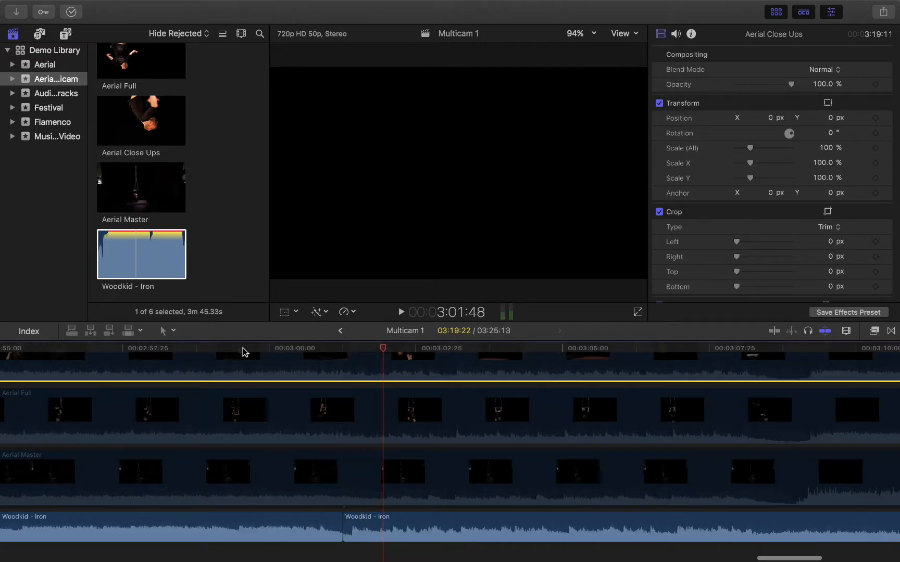
{"action": "left_click", "coordinate": [118, 349]}
{"action": "key", "text": "space"}
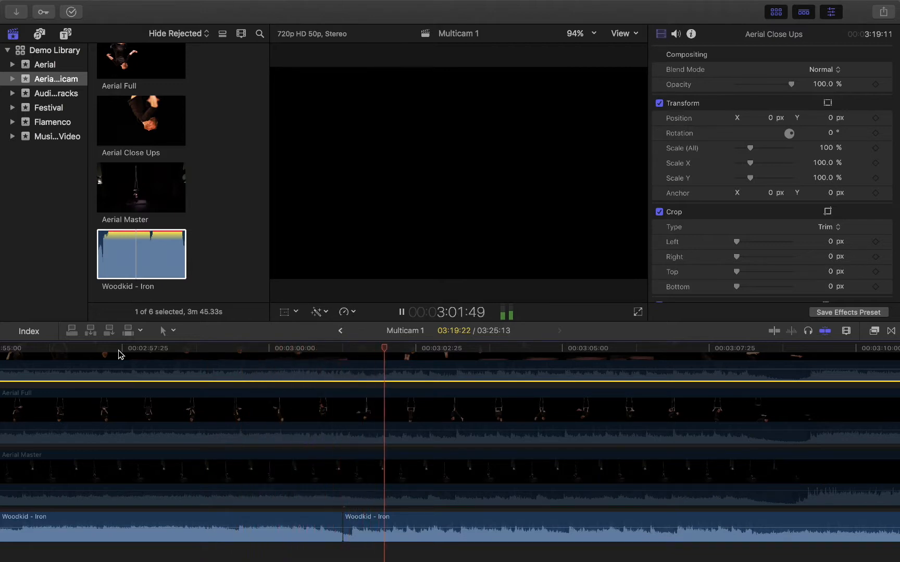
{"action": "key", "text": "space"}
Step: Tighten the join between the two Woodkid - Iron clips to just before 3:01, and play across it from about 2:59
{"action": "mouse_move", "coordinate": [340, 518]}
{"action": "left_mouse_down"}
{"action": "mouse_move", "coordinate": [320, 518]}
{"action": "mouse_move", "coordinate": [352, 518]}
{"action": "mouse_move", "coordinate": [342, 526]}
{"action": "left_mouse_up"}
{"action": "left_click", "coordinate": [253, 480]}
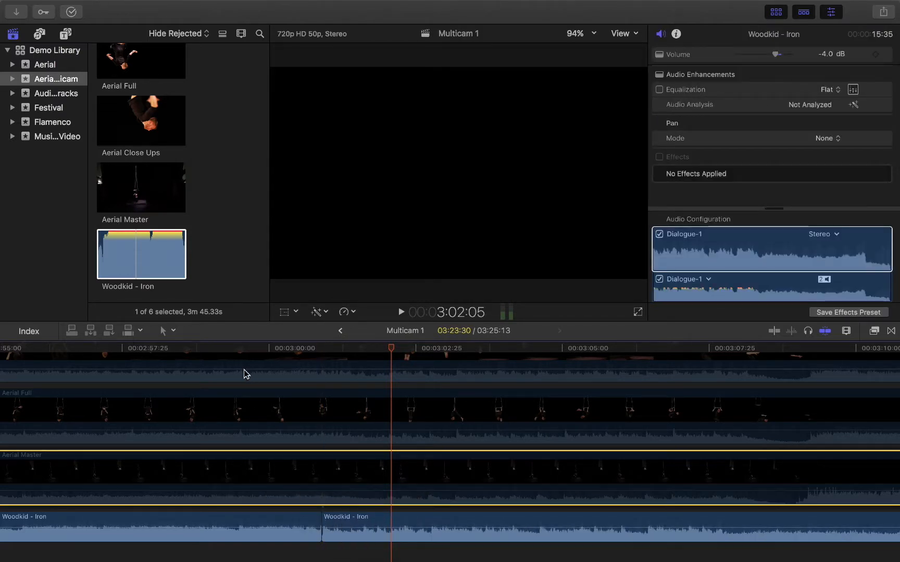
{"action": "left_click", "coordinate": [232, 346]}
{"action": "key", "text": "space"}
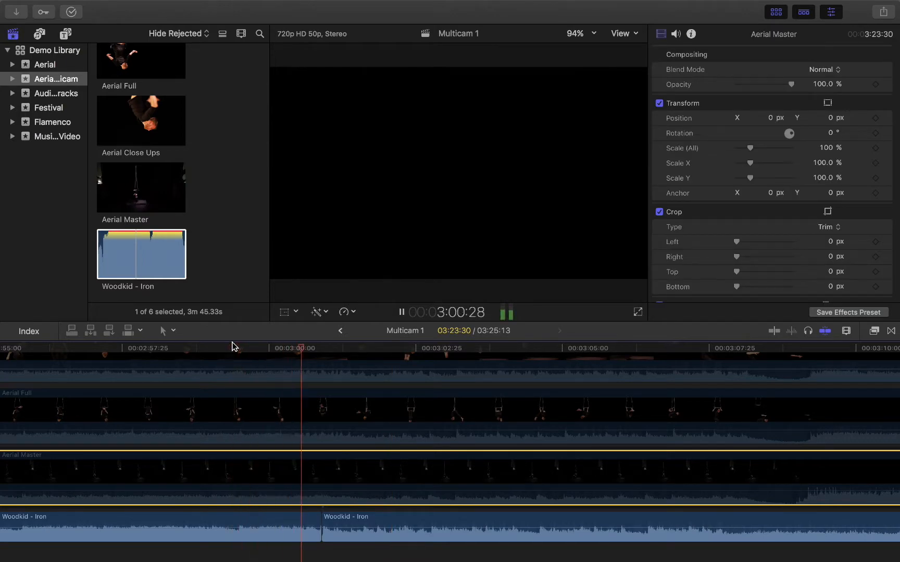
{"action": "key", "text": "space"}
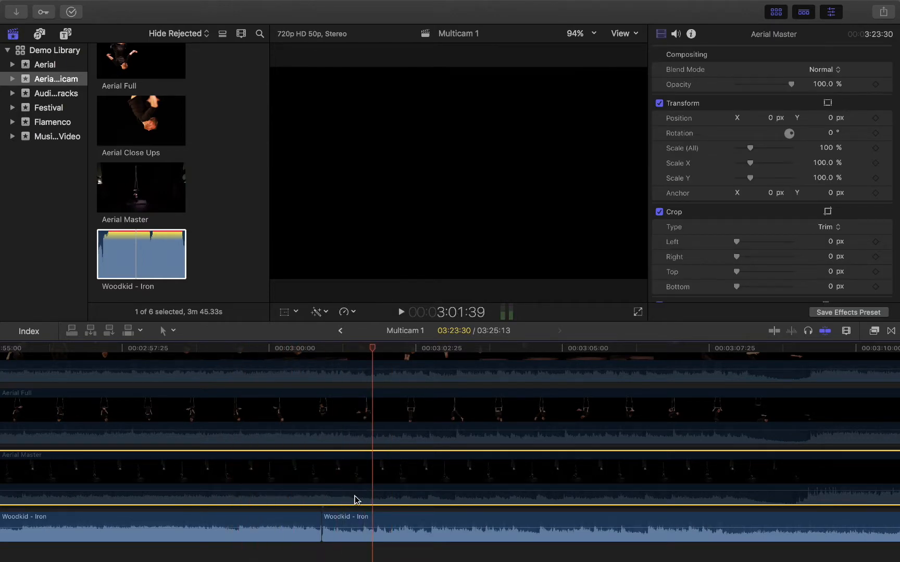
Step: Extend the end of the first Woodkid - Iron clip to just past 3:01 and butt the second clip against it
{"action": "left_click_drag", "start_coordinate": [322, 517], "coordinate": [345, 517]}
{"action": "left_click", "coordinate": [240, 354]}
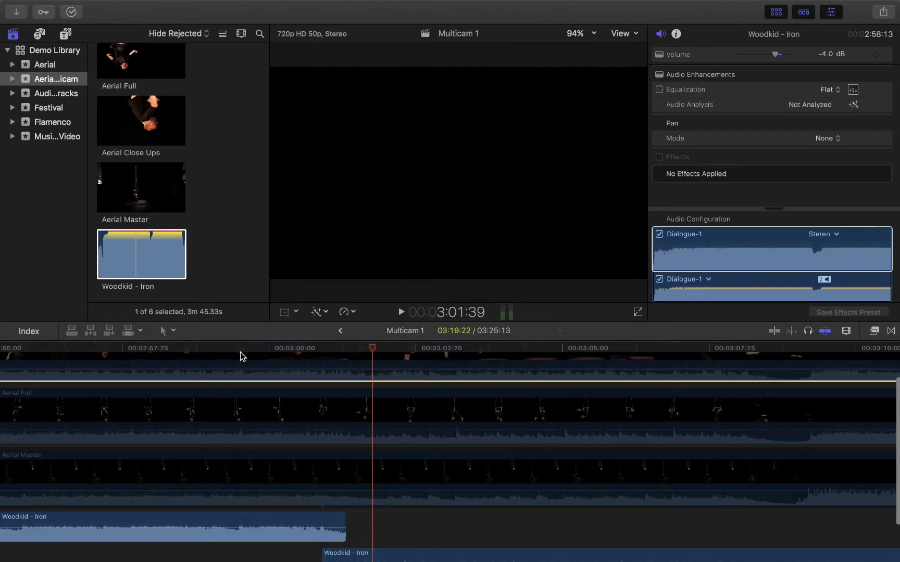
{"action": "scroll", "coordinate": [416, 526], "scroll_direction": "down", "scroll_amount": 3}
{"action": "left_click_drag", "start_coordinate": [421, 503], "coordinate": [444, 500]}
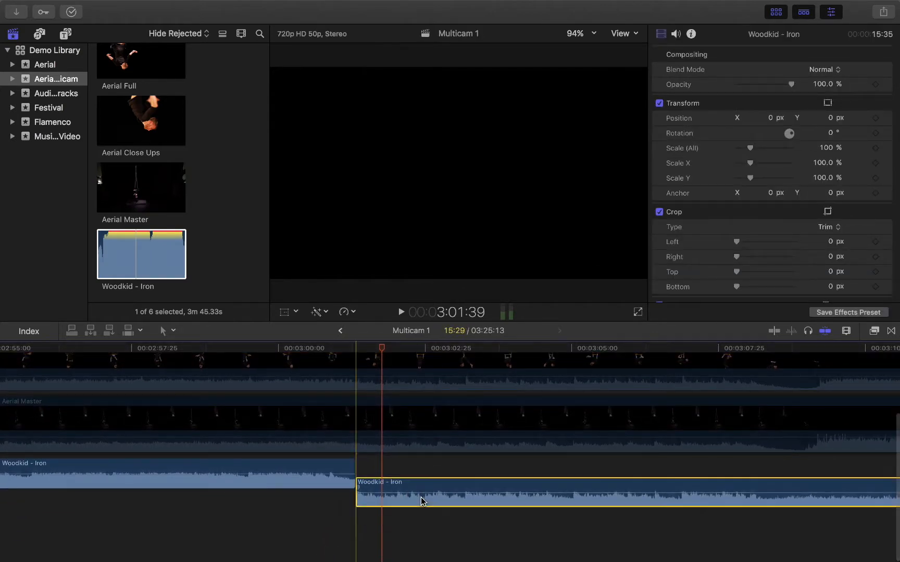
Step: Play across the adjusted music join from about 2:59, and scrub on to 3:03:10
{"action": "left_click", "coordinate": [249, 345]}
{"action": "key", "text": "space"}
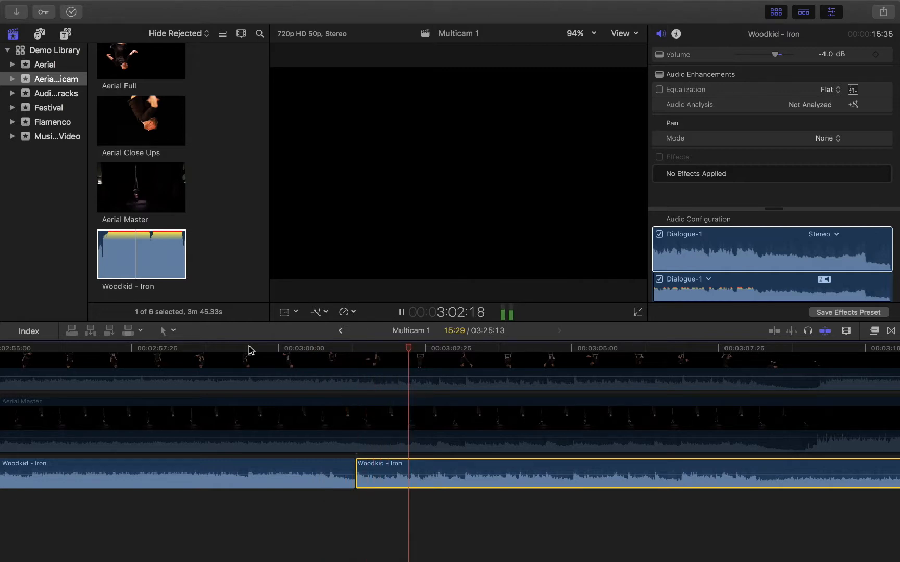
{"action": "key", "text": "space"}
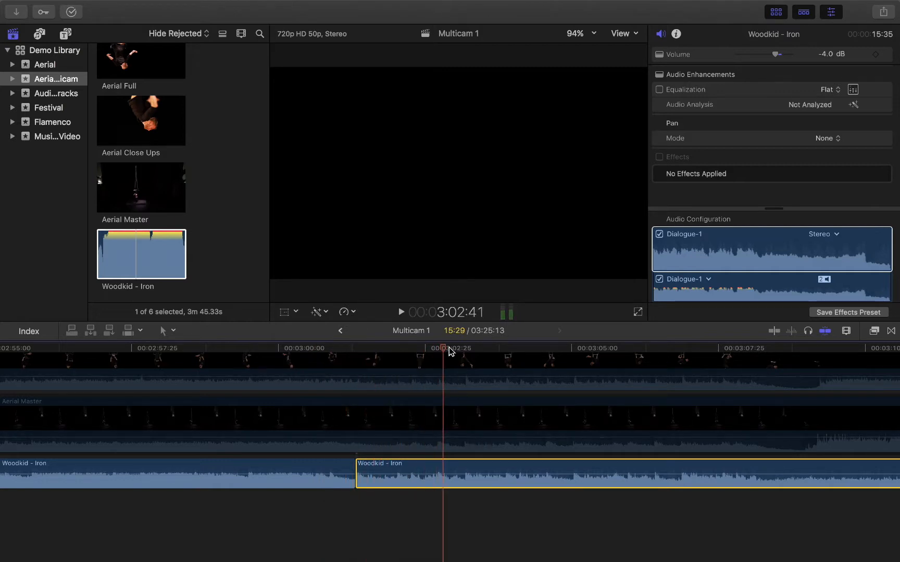
{"action": "left_click_drag", "start_coordinate": [449, 352], "coordinate": [468, 351]}
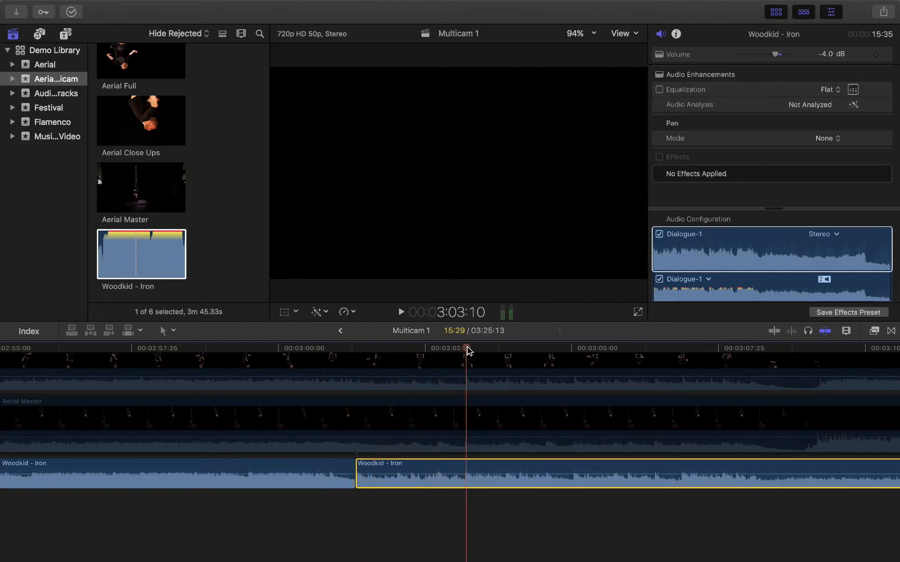
Step: Enable the Aerial Master clip and play it with the music through 3:09 to check the ending's sync
{"action": "left_click", "coordinate": [471, 428]}
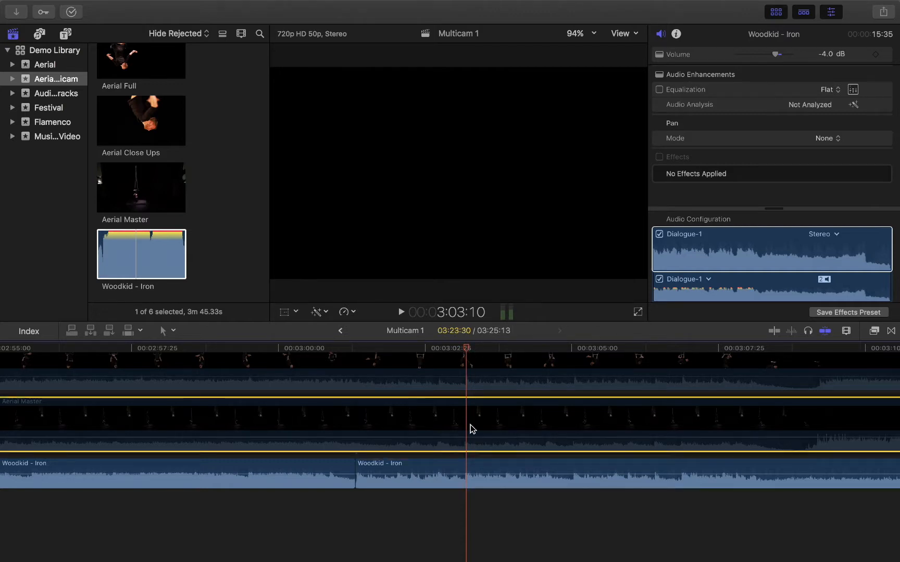
{"action": "left_click", "coordinate": [262, 348]}
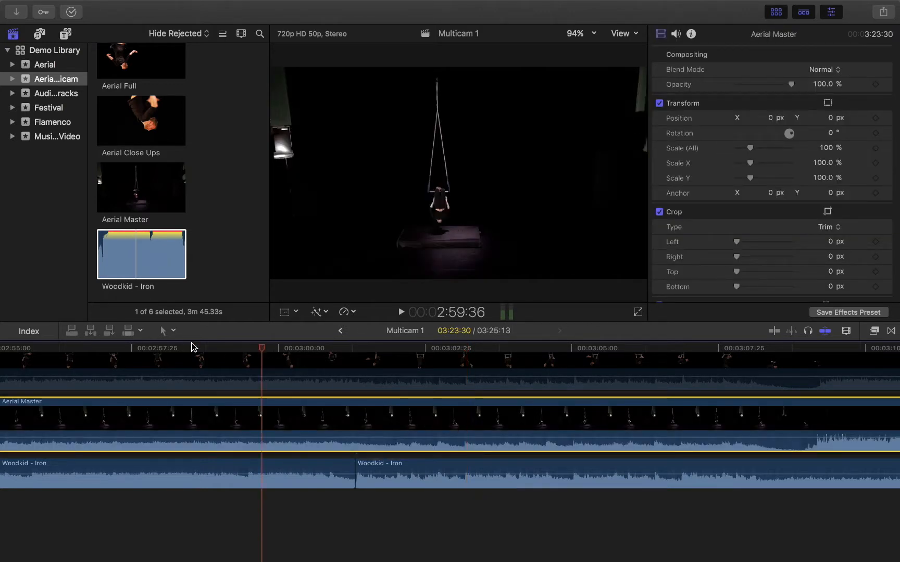
{"action": "key", "text": "space"}
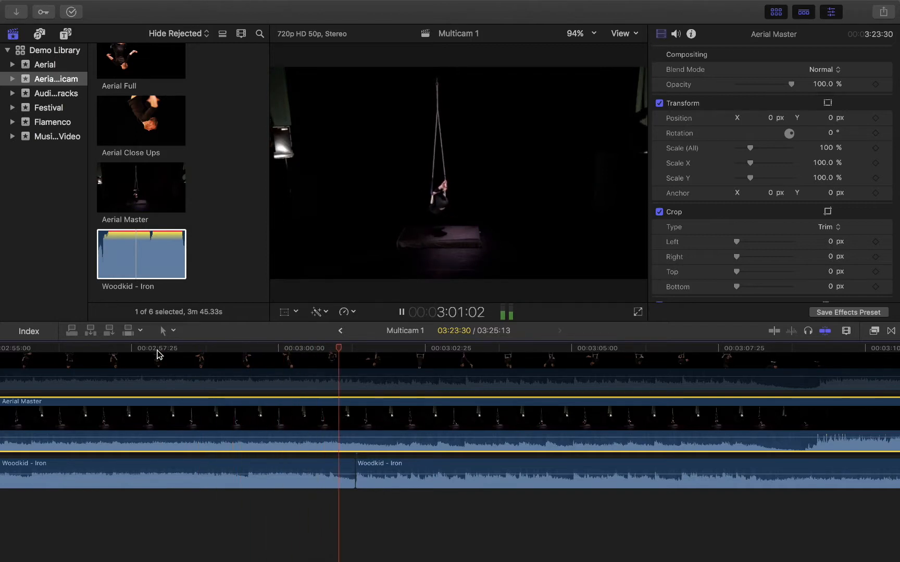
{"action": "scroll", "coordinate": [160, 355], "scroll_direction": "up", "scroll_amount": 3}
{"action": "scroll", "coordinate": [160, 354], "scroll_direction": "right", "scroll_amount": 2}
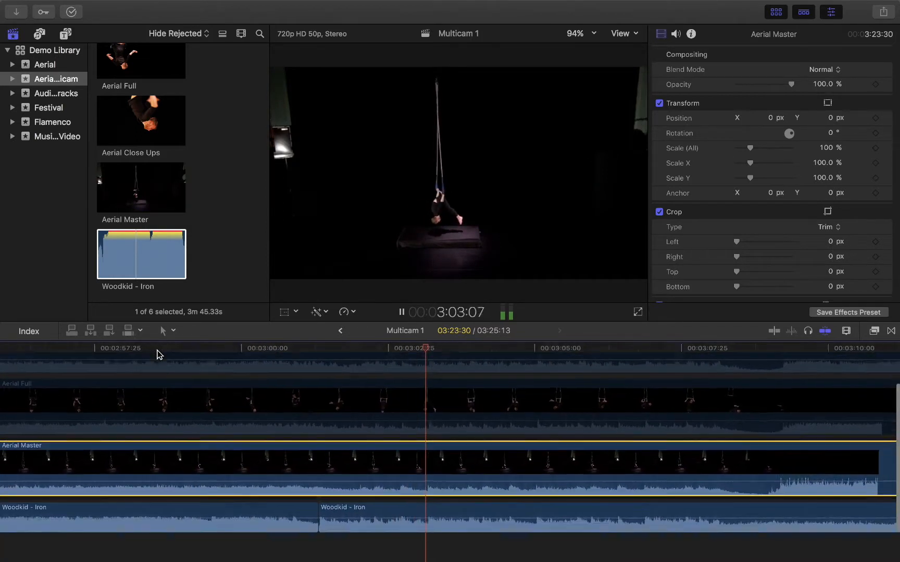
{"action": "scroll", "coordinate": [159, 354], "scroll_direction": "down", "scroll_amount": 3}
{"action": "scroll", "coordinate": [157, 354], "scroll_direction": "right", "scroll_amount": 6}
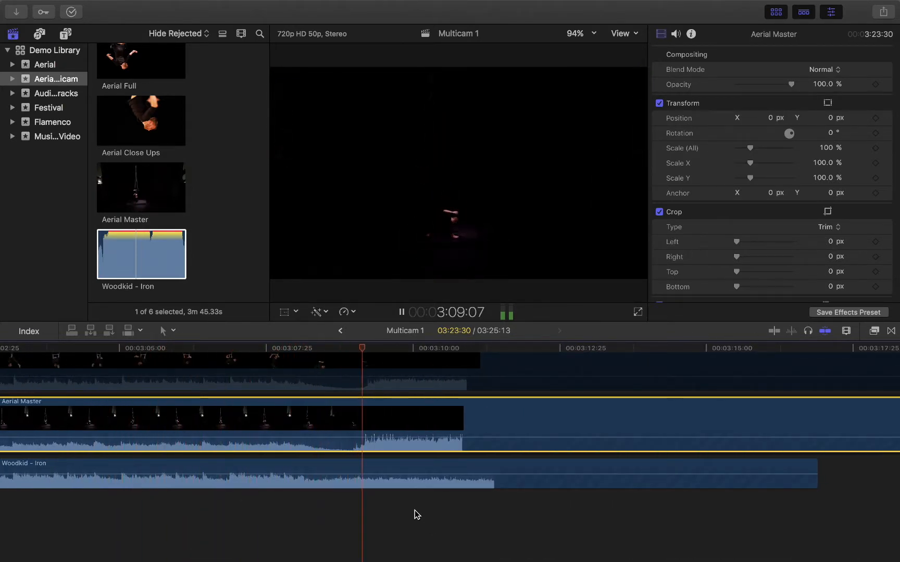
{"action": "key", "text": "space"}
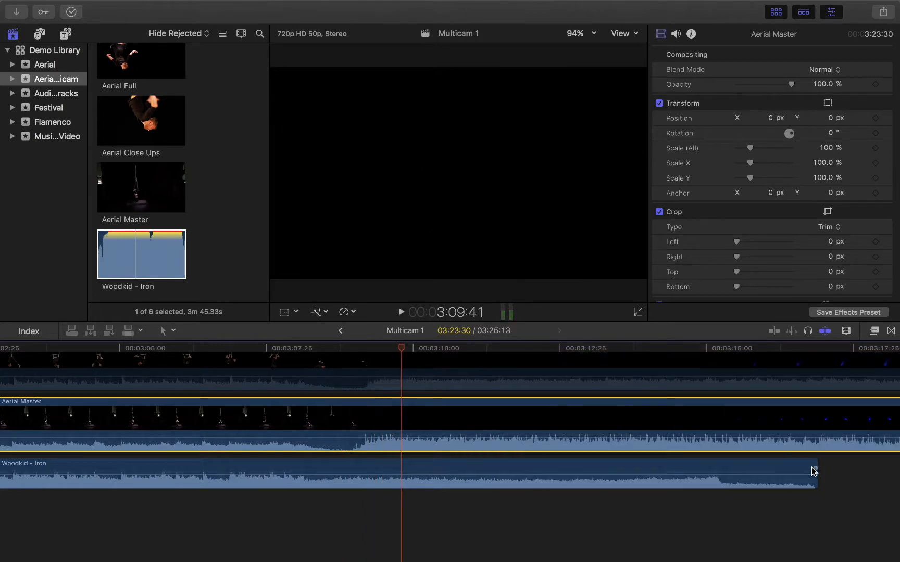
Step: Group the two Woodkid - Iron clips into one connected storyline
{"action": "key", "text": "shift+z"}
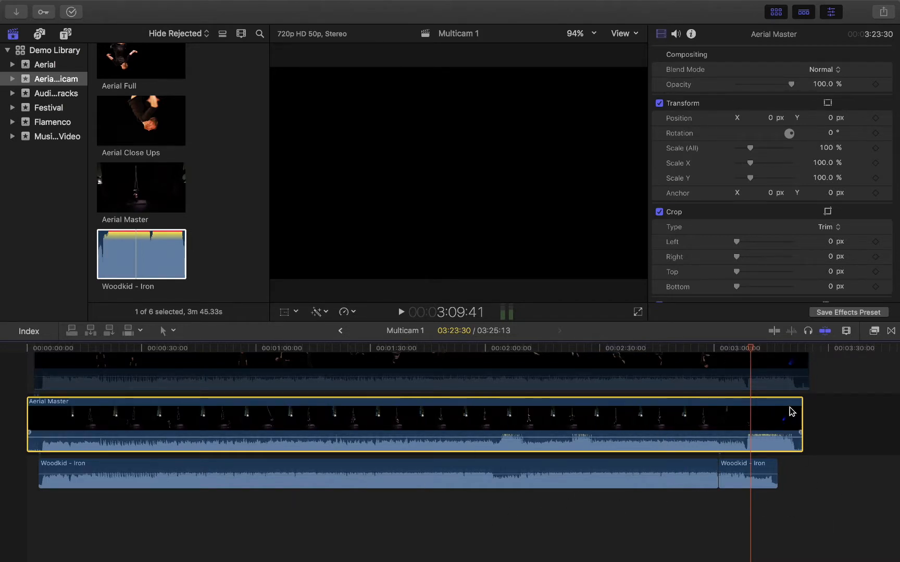
{"action": "left_click_drag", "start_coordinate": [750, 349], "coordinate": [816, 375]}
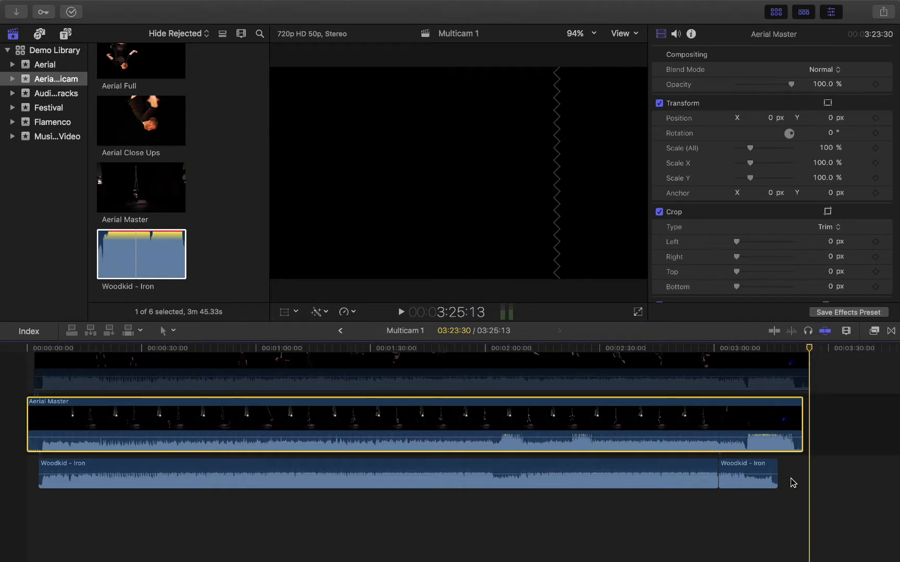
{"action": "left_click_drag", "start_coordinate": [790, 478], "coordinate": [650, 486]}
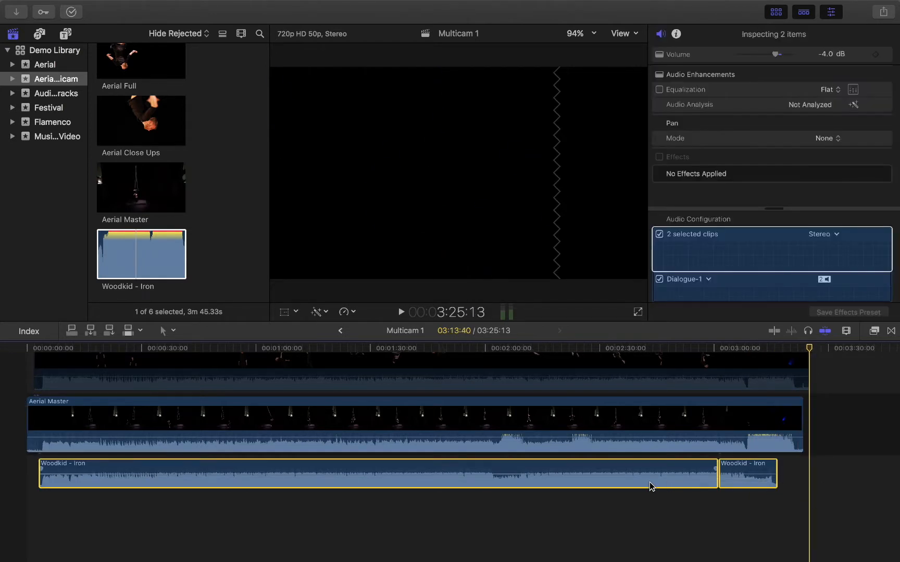
{"action": "left_click", "coordinate": [715, 517]}
{"action": "left_click", "coordinate": [683, 478]}
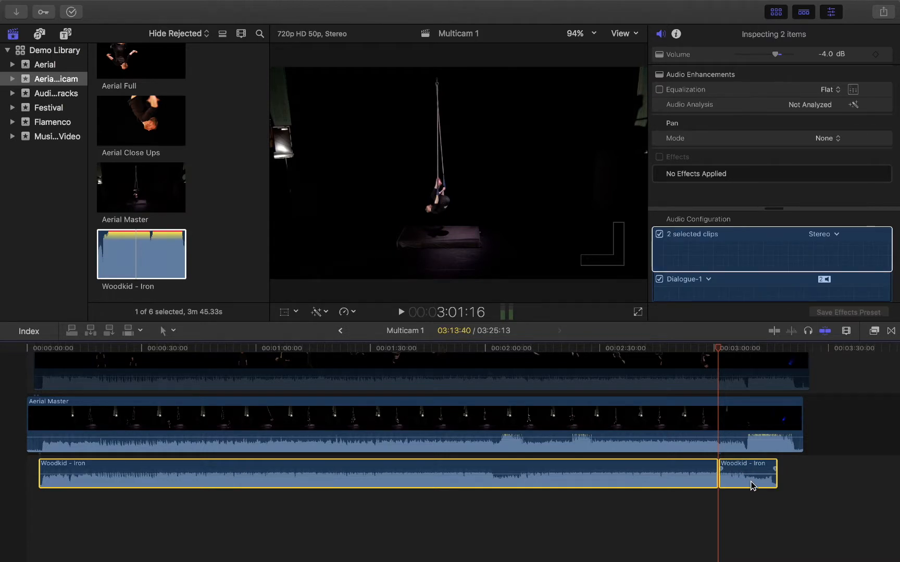
{"action": "right_click", "coordinate": [752, 486]}
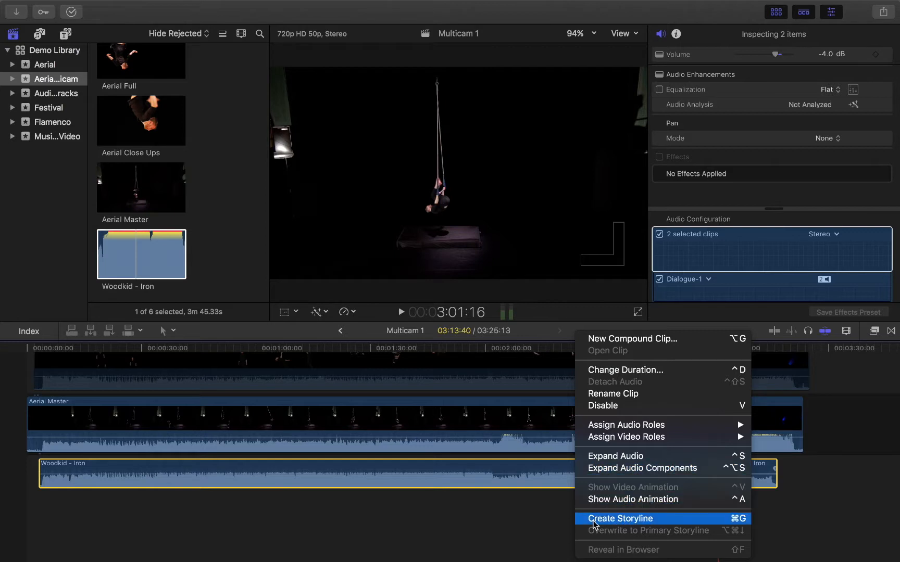
{"action": "left_click", "coordinate": [632, 519]}
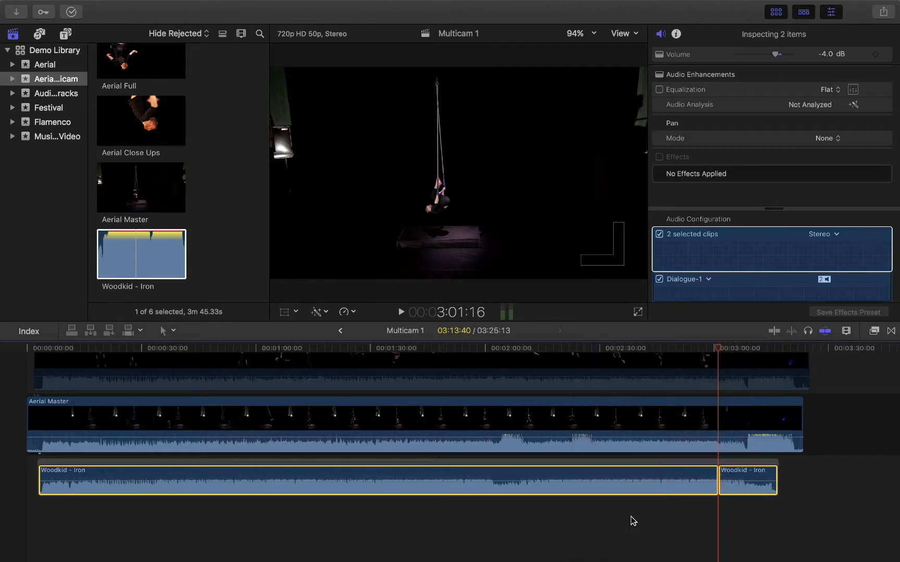
{"action": "left_click", "coordinate": [817, 504]}
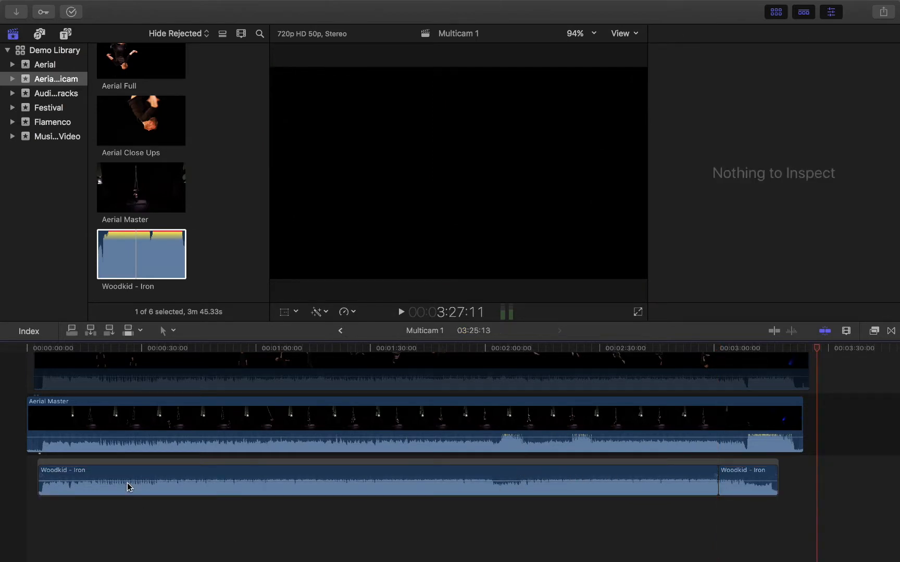
Step: Re-enable the Aerial Full and Aerial Close Ups clips
{"action": "scroll", "coordinate": [83, 534], "scroll_direction": "up", "scroll_amount": 3}
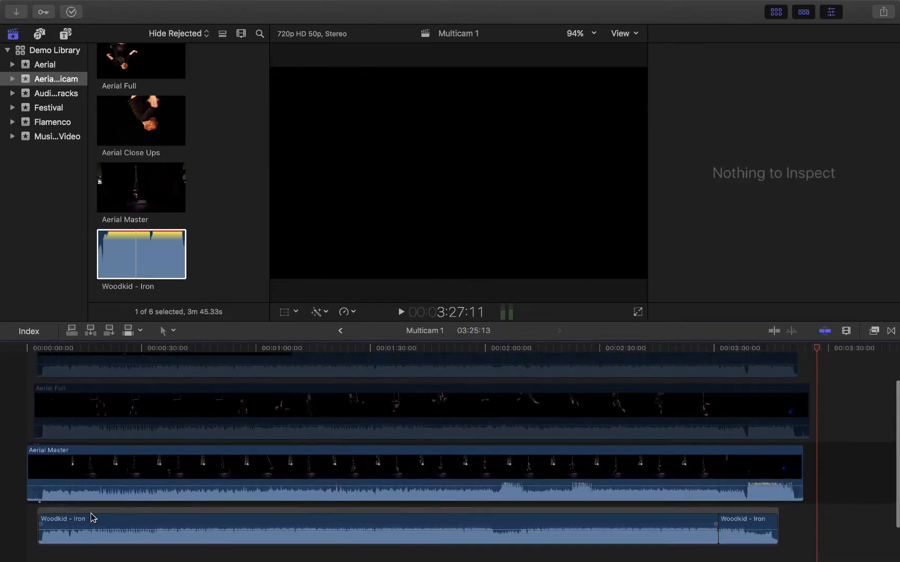
{"action": "left_click", "coordinate": [127, 403]}
{"action": "scroll", "coordinate": [135, 375], "scroll_direction": "up", "scroll_amount": 1}
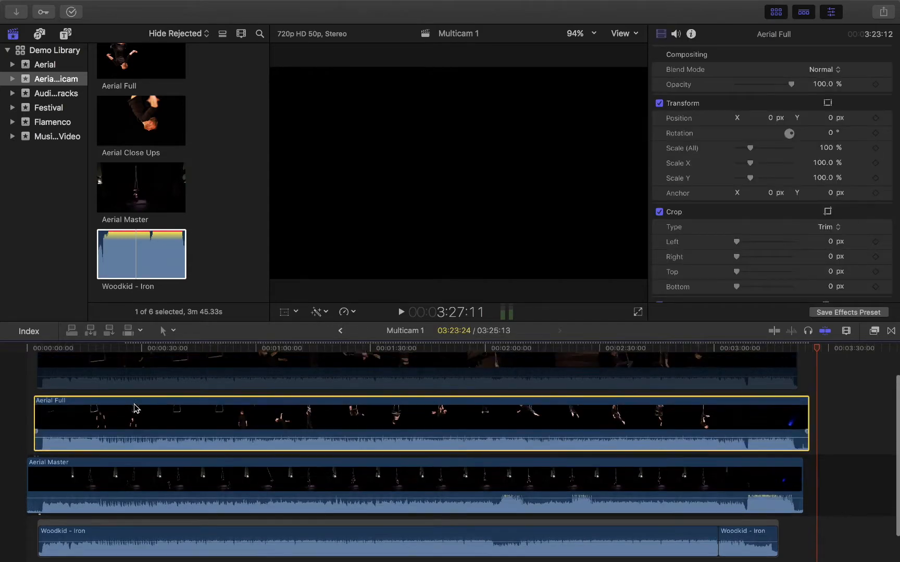
{"action": "left_click", "coordinate": [145, 367]}
{"action": "scroll", "coordinate": [130, 364], "scroll_direction": "up", "scroll_amount": 3}
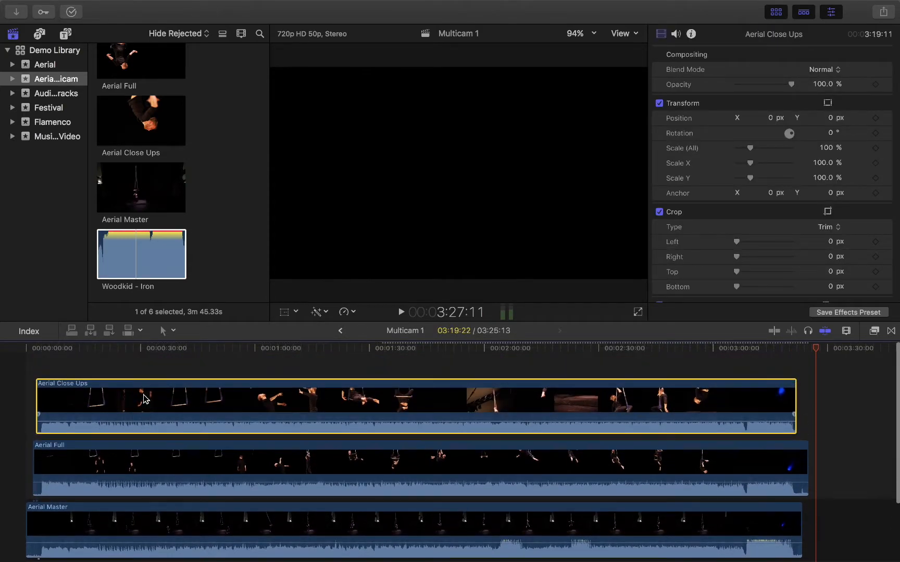
Step: Lower the audio levels of the Aerial Close Ups and Aerial Full clips all the way to silence
{"action": "right_click", "coordinate": [106, 360]}
{"action": "left_click", "coordinate": [78, 369]}
{"action": "scroll", "coordinate": [78, 369], "scroll_direction": "down", "scroll_amount": 3}
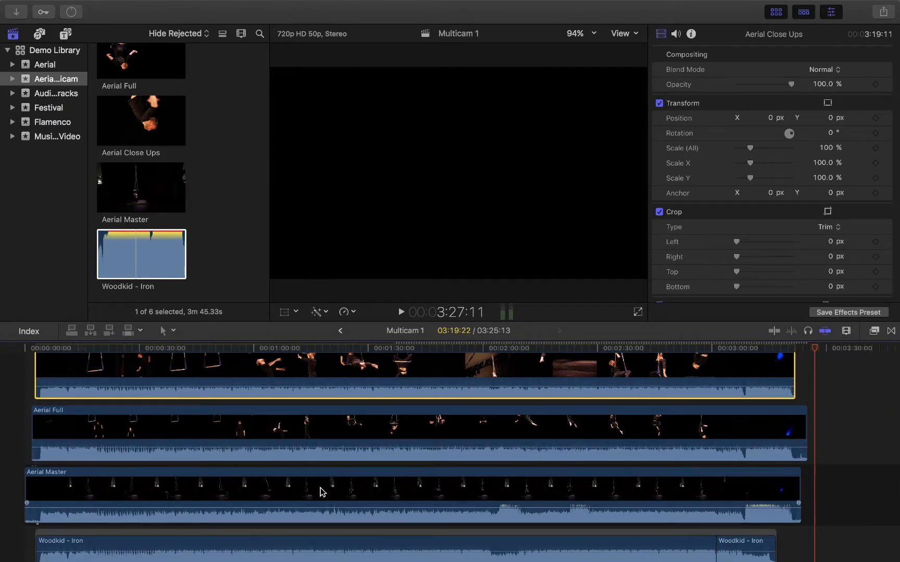
{"action": "scroll", "coordinate": [321, 490], "scroll_direction": "down", "scroll_amount": 3}
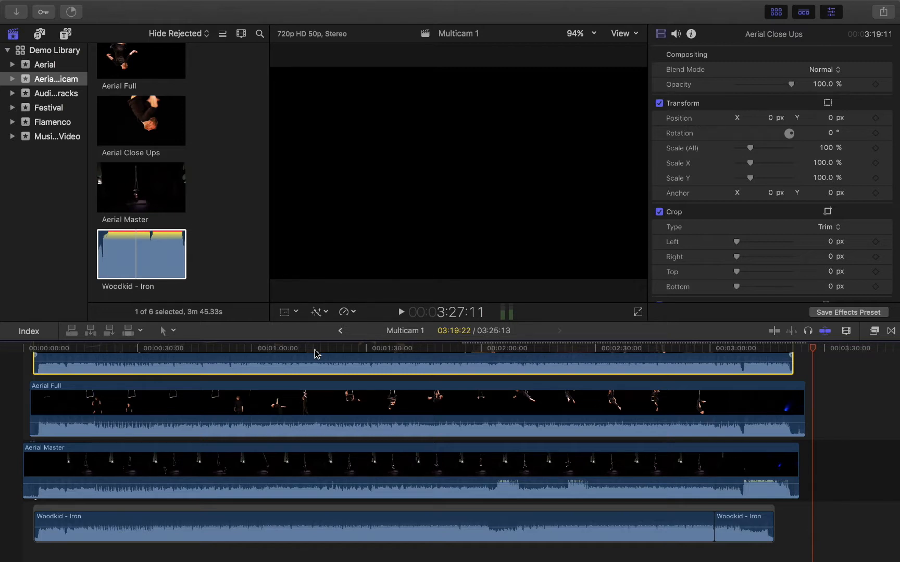
{"action": "scroll", "coordinate": [321, 417], "scroll_direction": "up", "scroll_amount": 3}
{"action": "scroll", "coordinate": [322, 424], "scroll_direction": "up", "scroll_amount": 3}
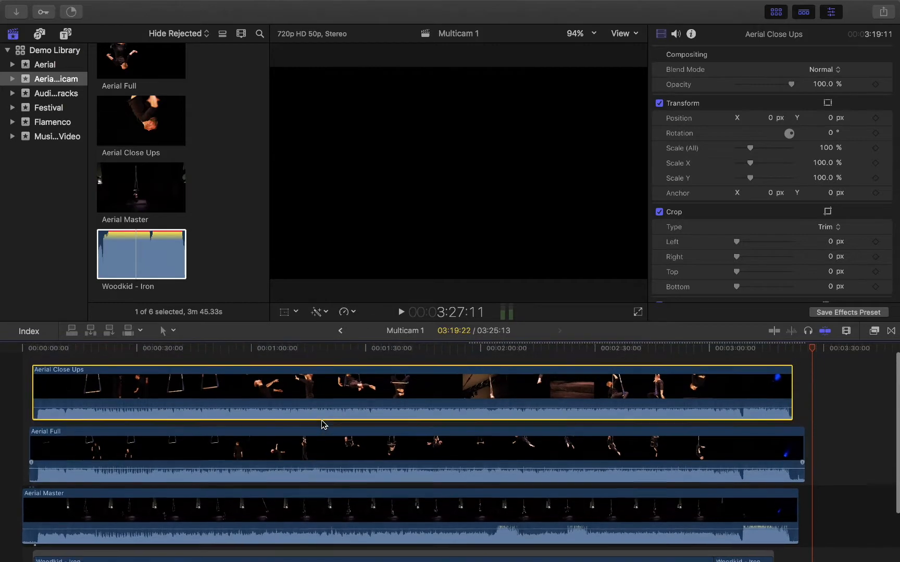
{"action": "scroll", "coordinate": [317, 515], "scroll_direction": "down", "scroll_amount": 5}
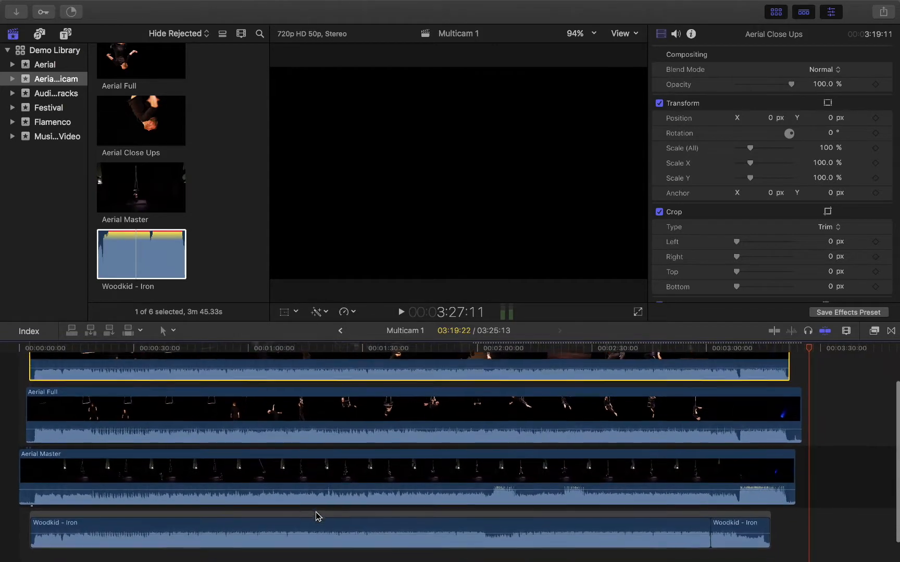
{"action": "scroll", "coordinate": [318, 515], "scroll_direction": "up", "scroll_amount": 1}
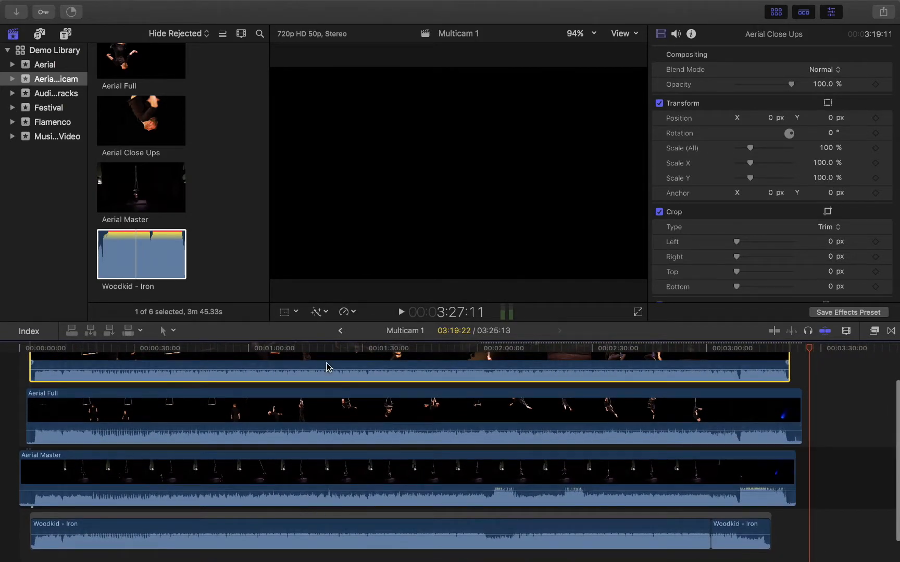
{"action": "left_click_drag", "start_coordinate": [327, 363], "coordinate": [330, 382]}
{"action": "left_click_drag", "start_coordinate": [334, 430], "coordinate": [334, 462]}
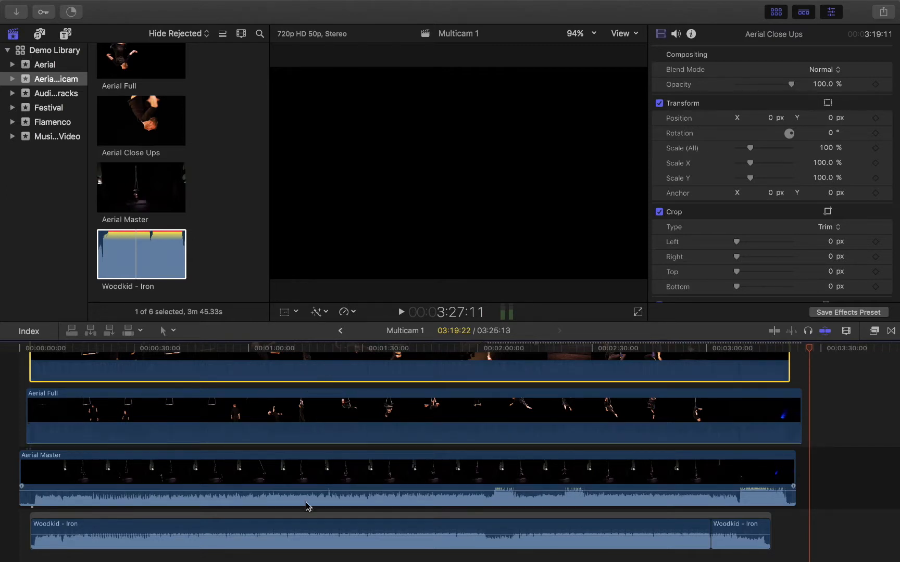
Step: Play the timeline near 0:10 and again near 2:03 to check the mix of Aerial Master's sound and the music
{"action": "left_click", "coordinate": [60, 348]}
{"action": "key", "text": "space"}
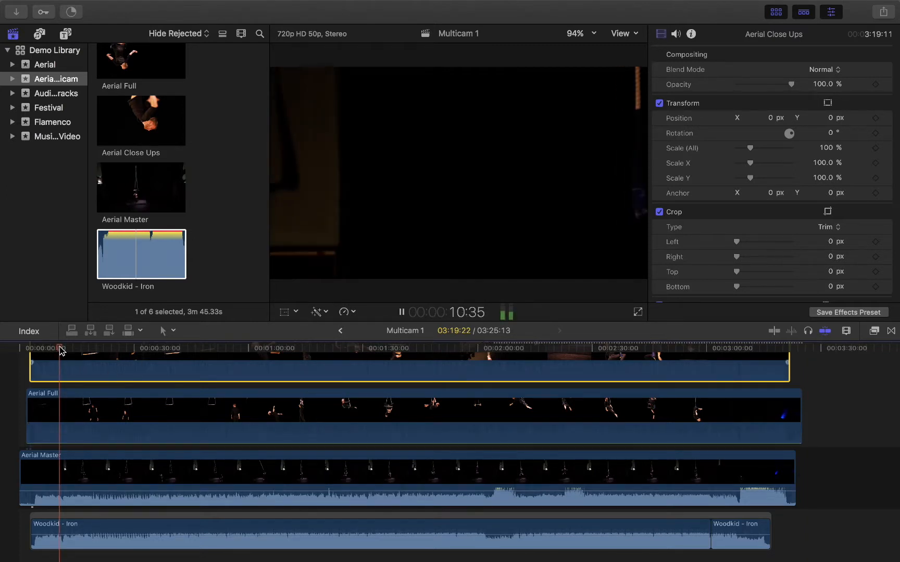
{"action": "key", "text": "space"}
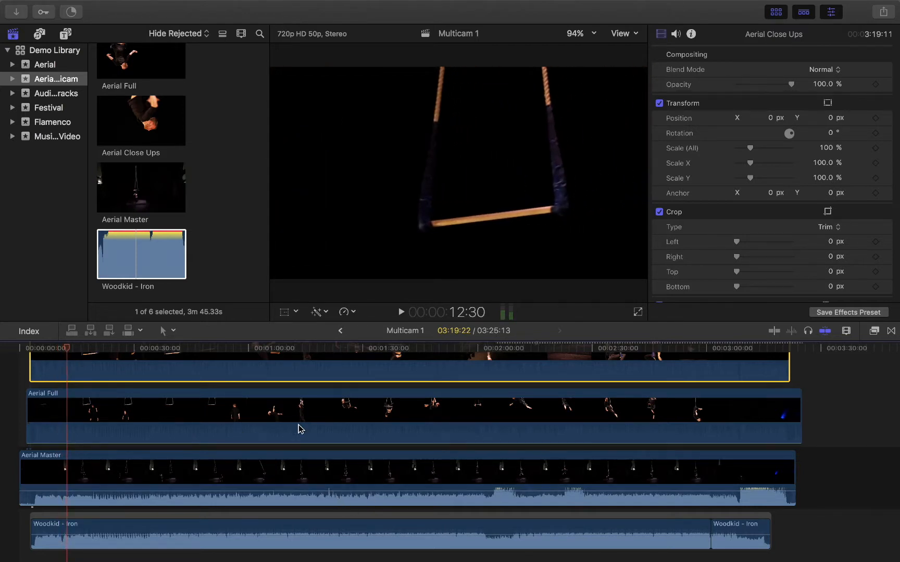
{"action": "left_click", "coordinate": [314, 350]}
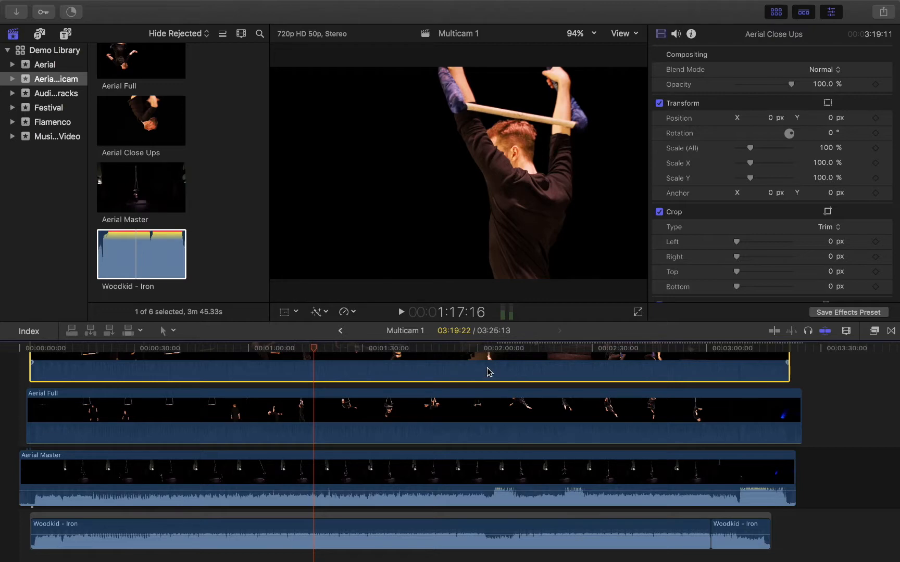
{"action": "left_click", "coordinate": [488, 350]}
{"action": "key", "text": "space"}
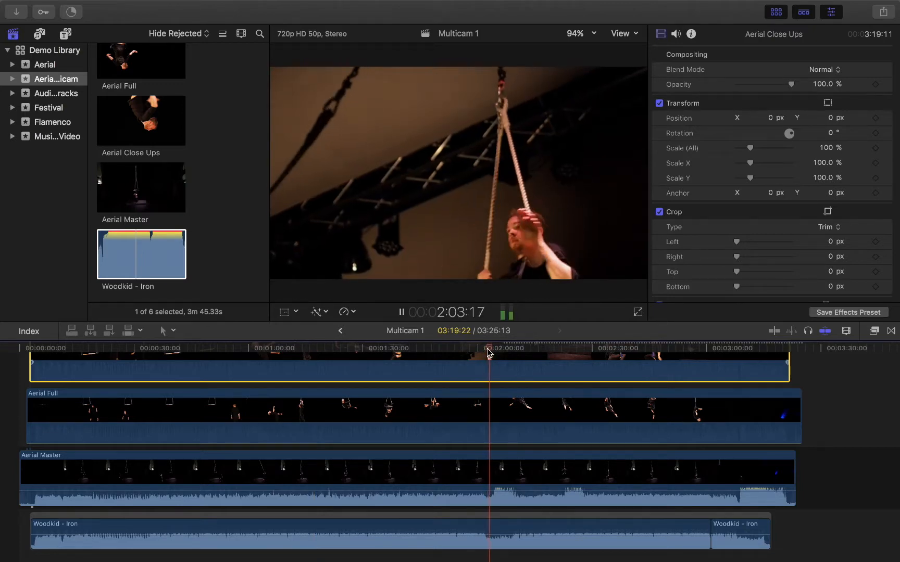
{"action": "key", "text": "space"}
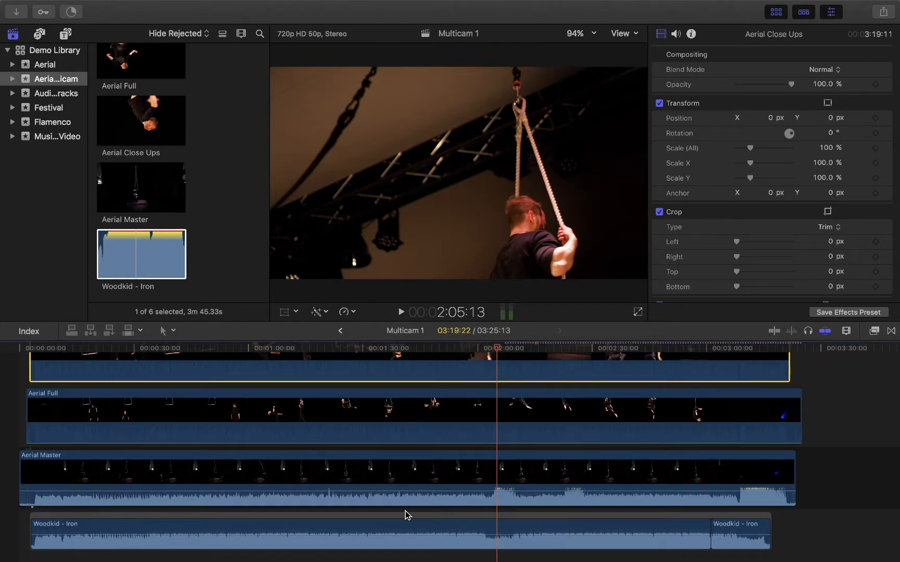
Step: Lower the Aerial Master clip's audio level to about -15 dB and play through about 2:04 to check the mix
{"action": "scroll", "coordinate": [456, 484], "scroll_direction": "down", "scroll_amount": 2}
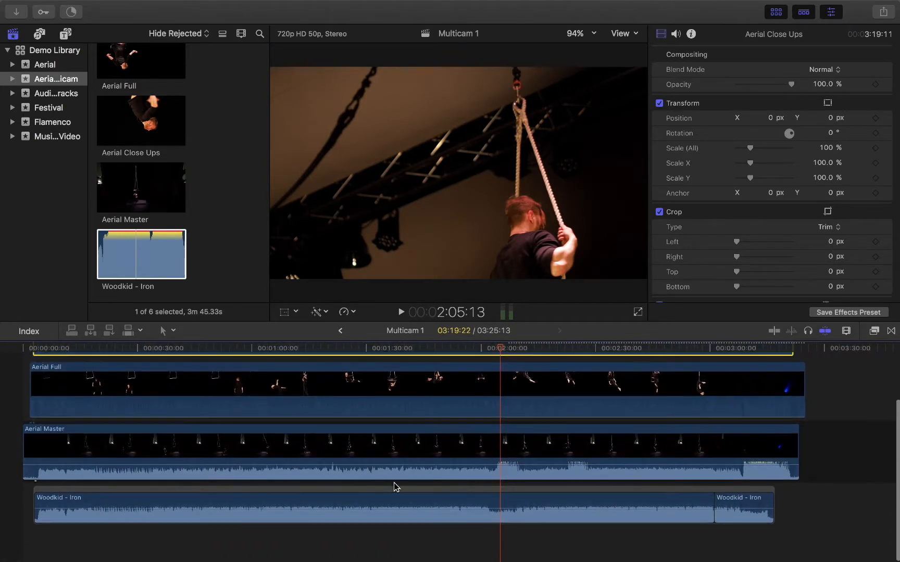
{"action": "mouse_move", "coordinate": [398, 466]}
{"action": "left_click_drag", "start_coordinate": [398, 465], "coordinate": [399, 470]}
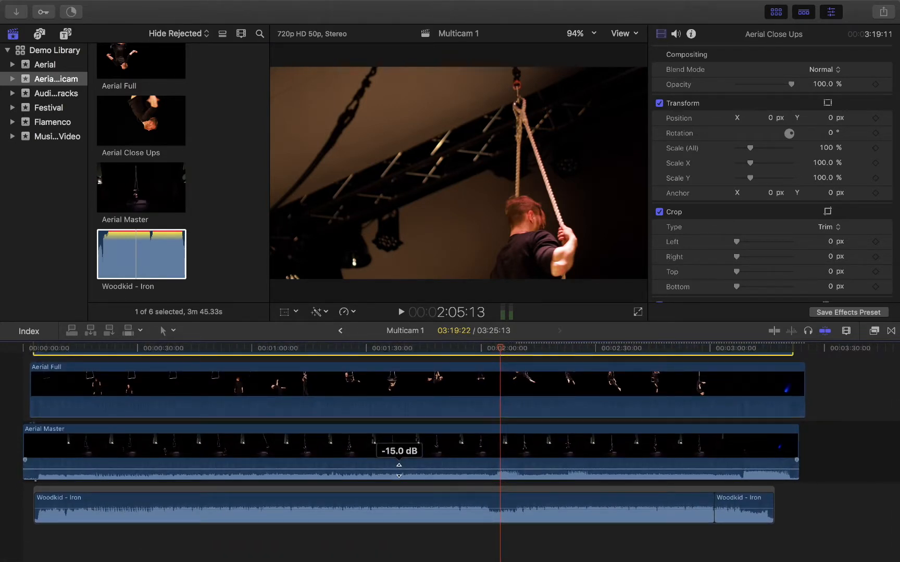
{"action": "left_click", "coordinate": [477, 348]}
{"action": "key", "text": "space"}
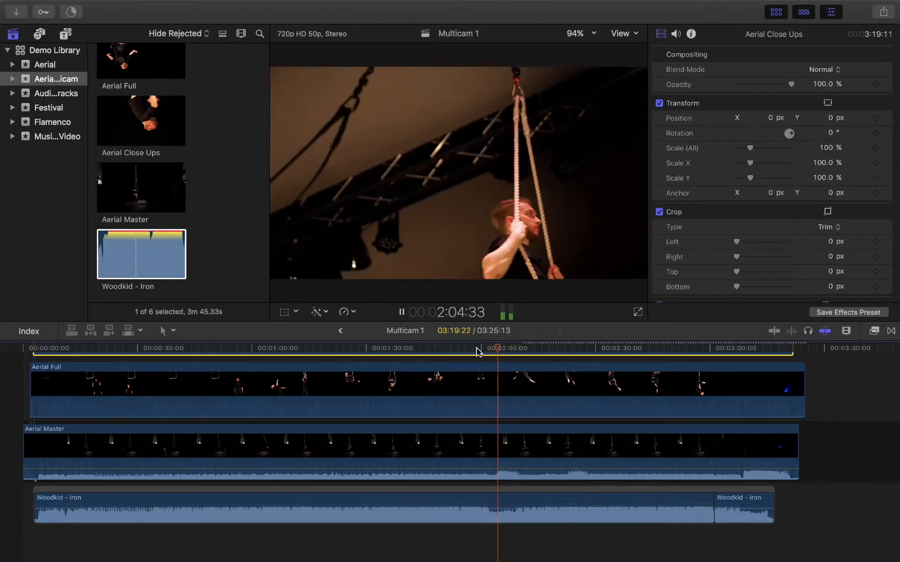
{"action": "key", "text": "space"}
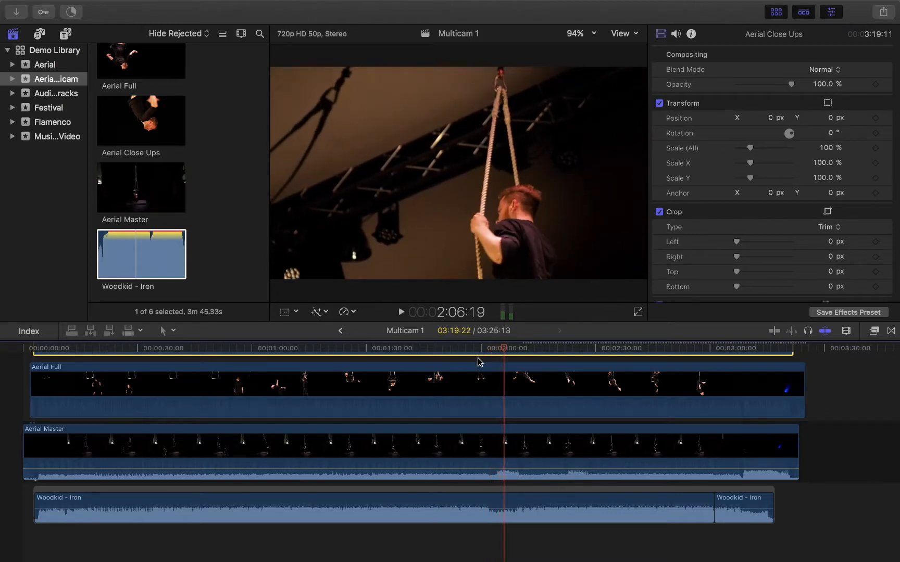
Step: Raise the Aerial Master clip's audio level slightly under the music
{"action": "scroll", "coordinate": [481, 396], "scroll_direction": "up", "scroll_amount": 2}
{"action": "scroll", "coordinate": [484, 408], "scroll_direction": "up", "scroll_amount": 4}
{"action": "scroll", "coordinate": [484, 408], "scroll_direction": "down", "scroll_amount": 5}
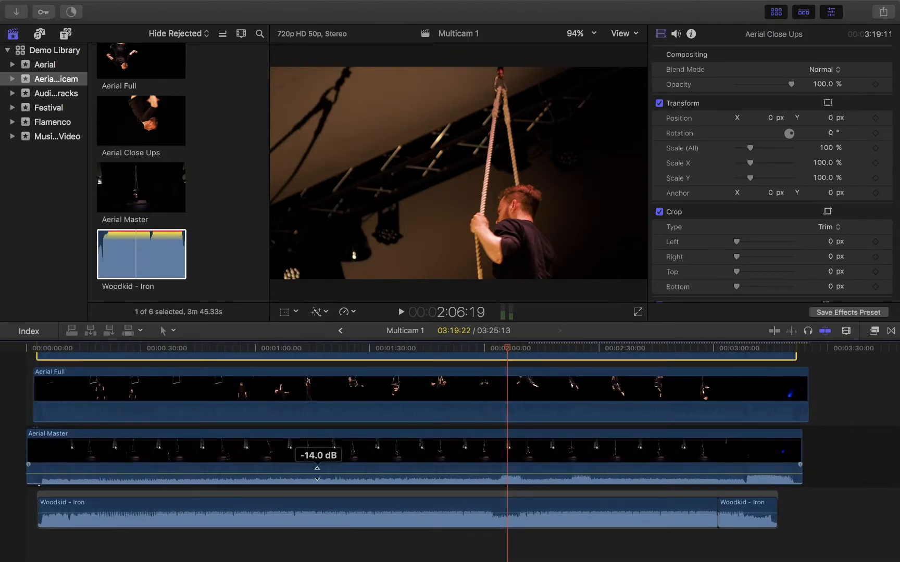
{"action": "left_click_drag", "start_coordinate": [321, 472], "coordinate": [321, 471]}
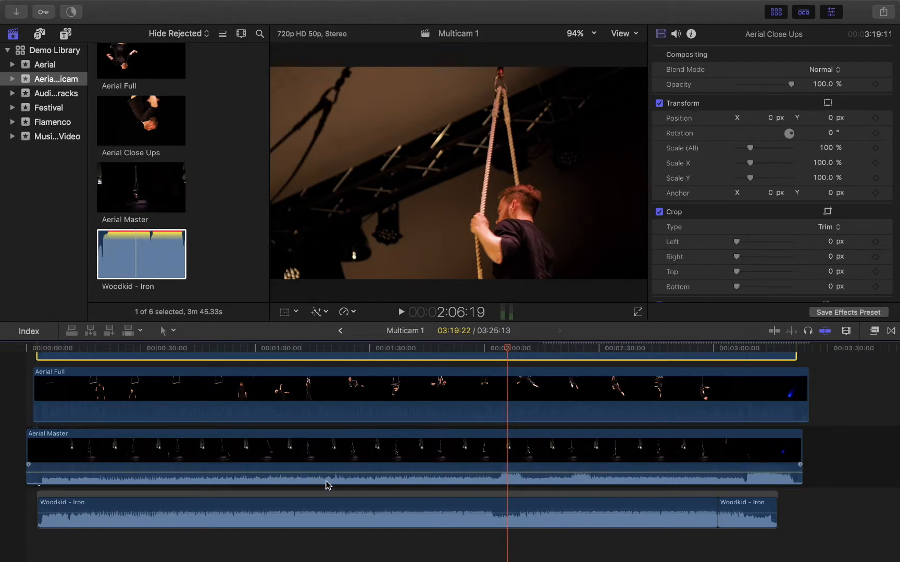
Step: Examine the full length of the three stacked Aerial clips and the Woodkid - Iron storyline, including where each ends
{"action": "key", "text": "super+minus"}
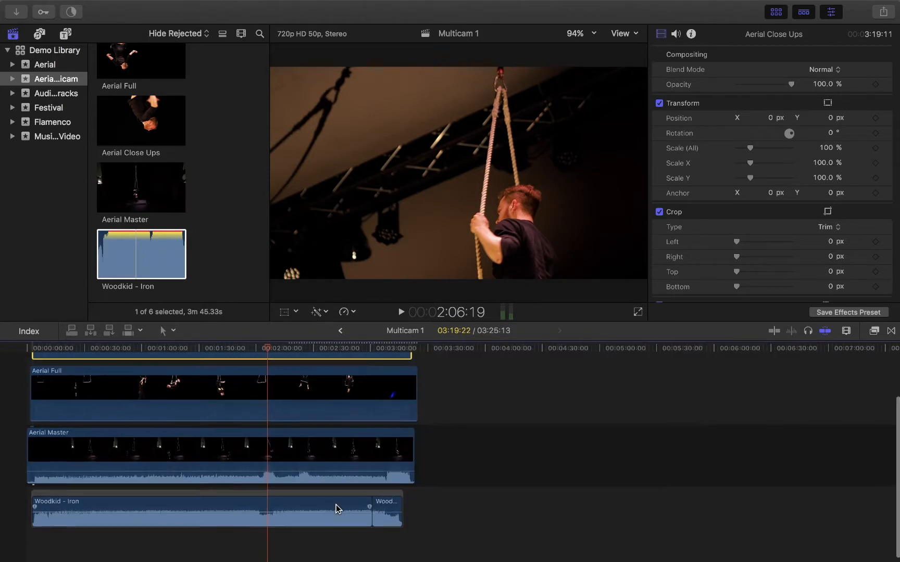
{"action": "scroll", "coordinate": [336, 509], "scroll_direction": "up", "scroll_amount": 3}
{"action": "scroll", "coordinate": [141, 417], "scroll_direction": "down", "scroll_amount": 2}
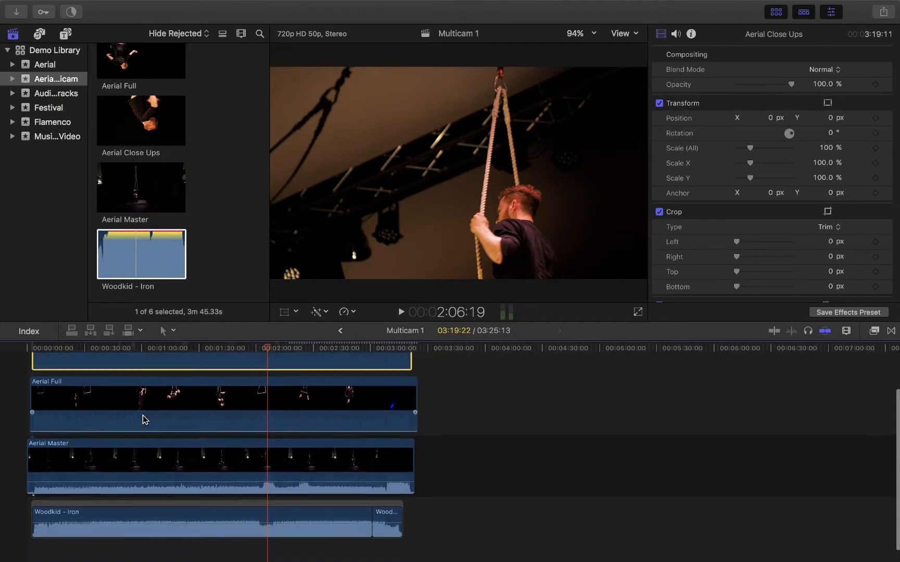
{"action": "scroll", "coordinate": [212, 442], "scroll_direction": "up", "scroll_amount": 2}
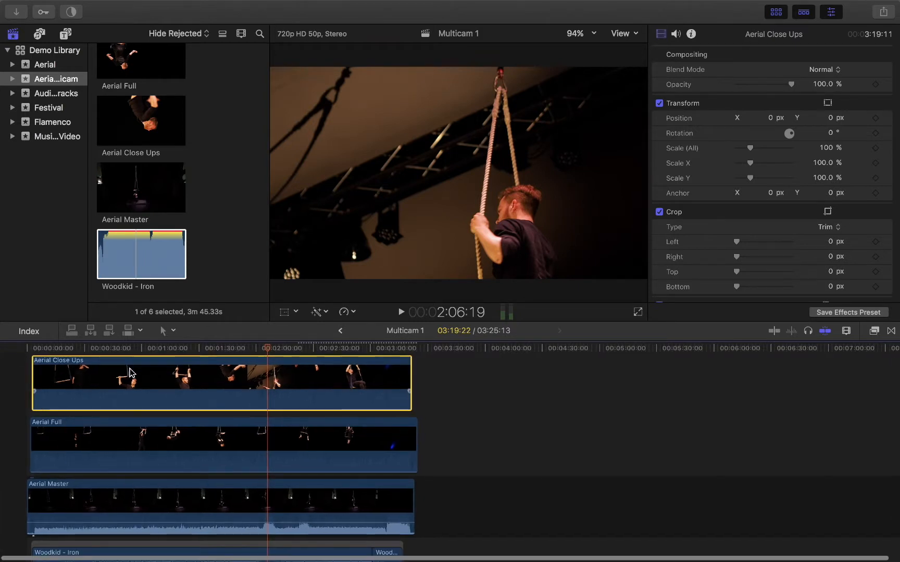
{"action": "key", "text": "super+equal"}
{"action": "scroll", "coordinate": [130, 372], "scroll_direction": "down", "scroll_amount": 2}
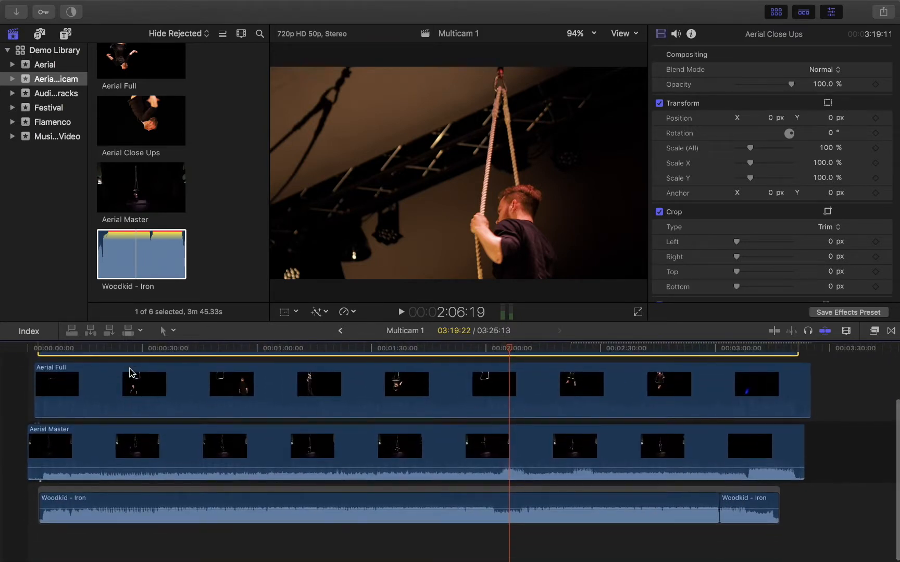
{"action": "scroll", "coordinate": [158, 415], "scroll_direction": "up", "scroll_amount": 2}
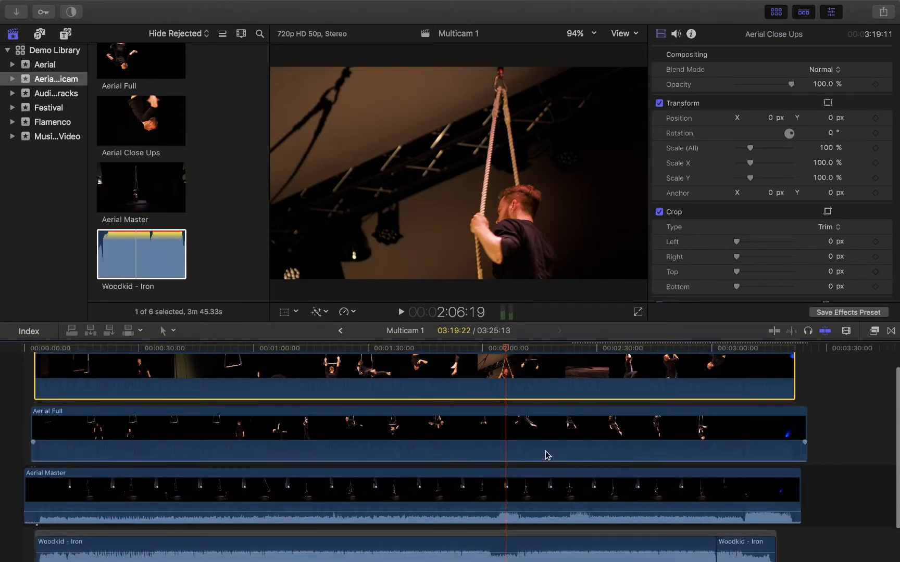
{"action": "scroll", "coordinate": [819, 511], "scroll_direction": "right", "scroll_amount": 2}
{"action": "scroll", "coordinate": [820, 511], "scroll_direction": "right", "scroll_amount": 2}
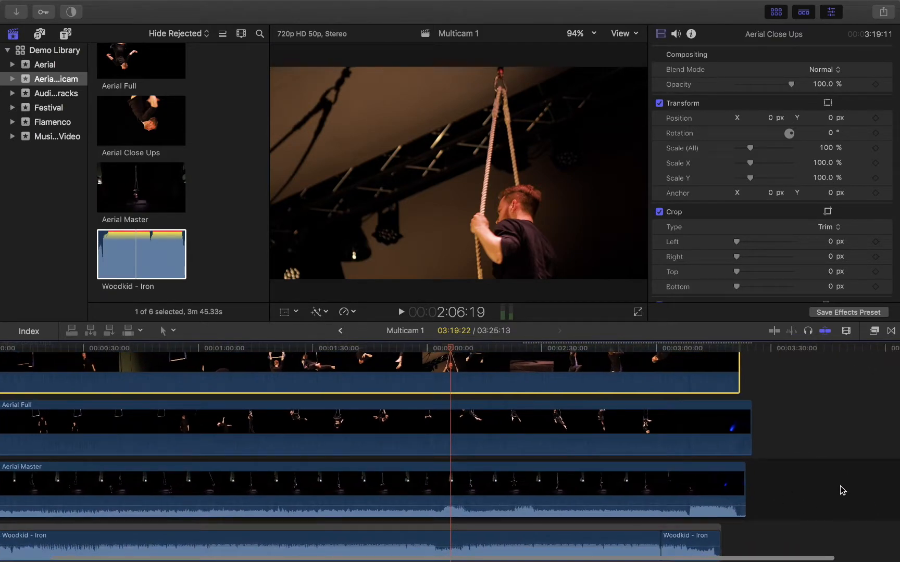
{"action": "scroll", "coordinate": [875, 492], "scroll_direction": "down", "scroll_amount": 3}
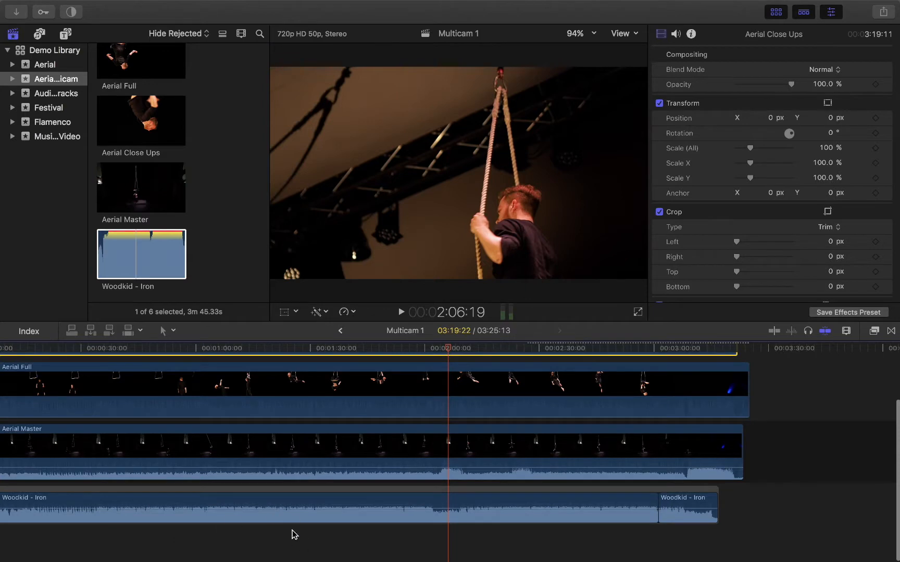
{"action": "scroll", "coordinate": [311, 520], "scroll_direction": "up", "scroll_amount": 3}
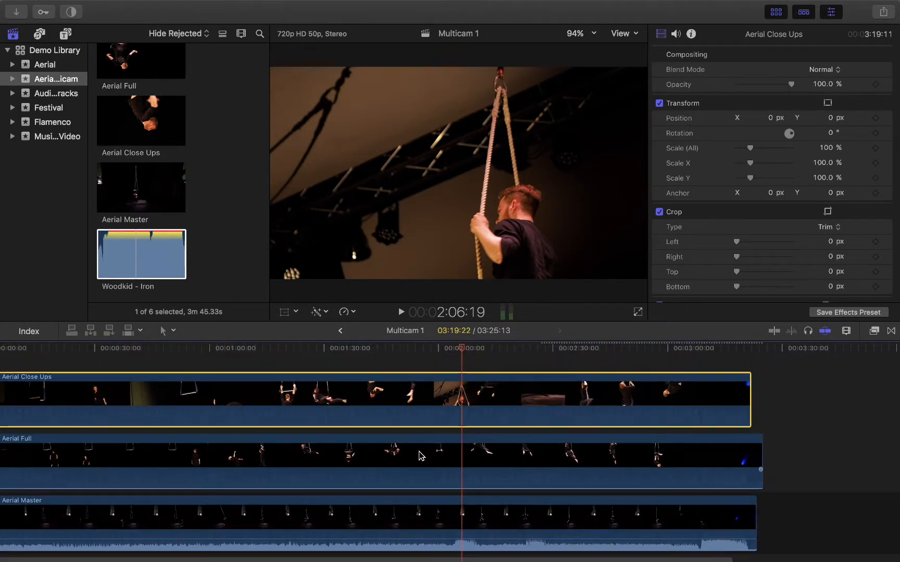
{"action": "scroll", "coordinate": [422, 456], "scroll_direction": "left", "scroll_amount": 4}
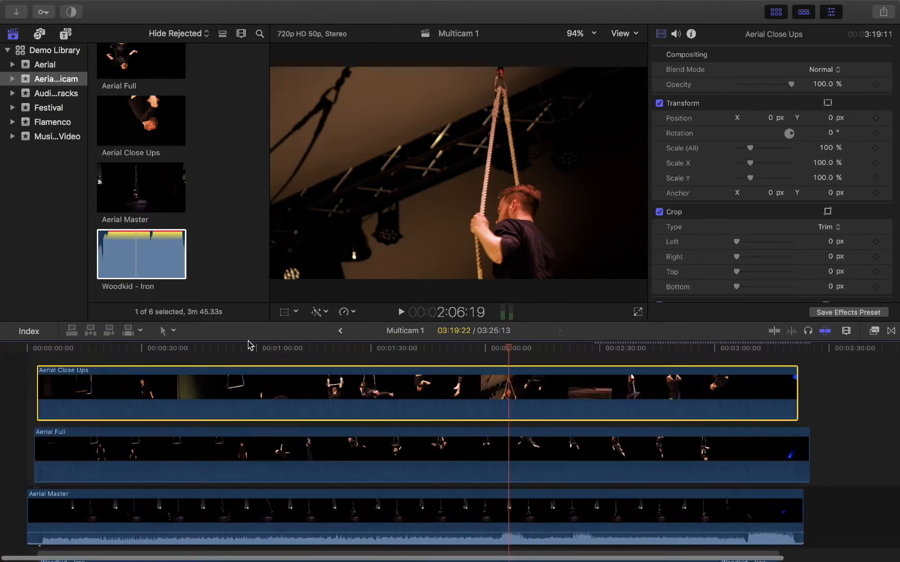
Step: Scrub the timeline from about 0:36 to 2:09 to review the Aerial Close Ups footage
{"action": "left_click", "coordinate": [165, 353]}
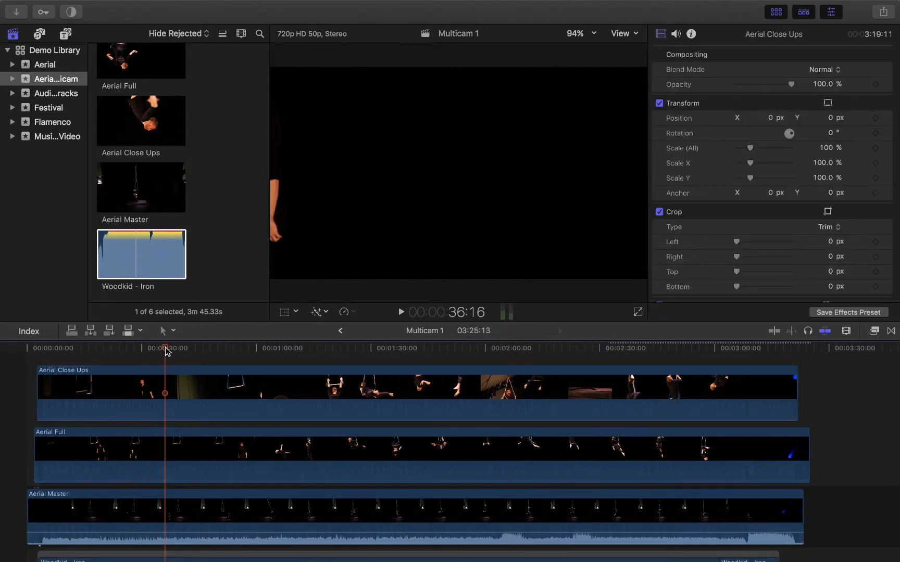
{"action": "left_click_drag", "start_coordinate": [165, 350], "coordinate": [521, 354]}
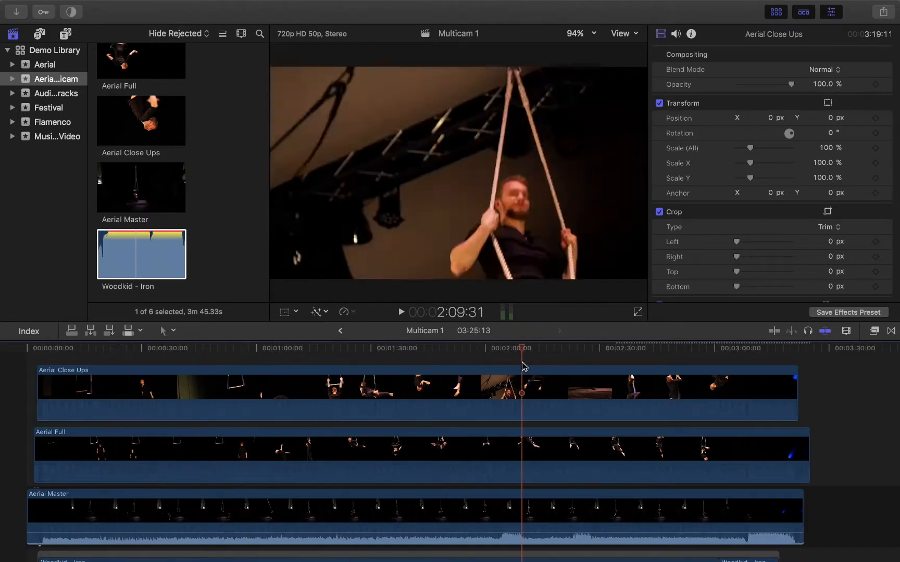
{"action": "scroll", "coordinate": [460, 453], "scroll_direction": "down", "scroll_amount": 3}
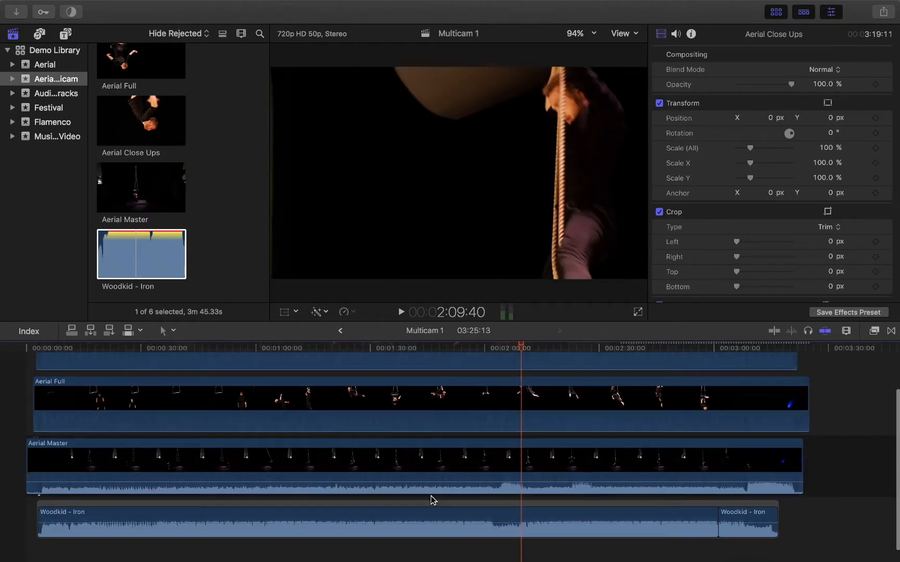
{"action": "scroll", "coordinate": [432, 498], "scroll_direction": "up", "scroll_amount": 2}
{"action": "scroll", "coordinate": [432, 500], "scroll_direction": "up", "scroll_amount": 2}
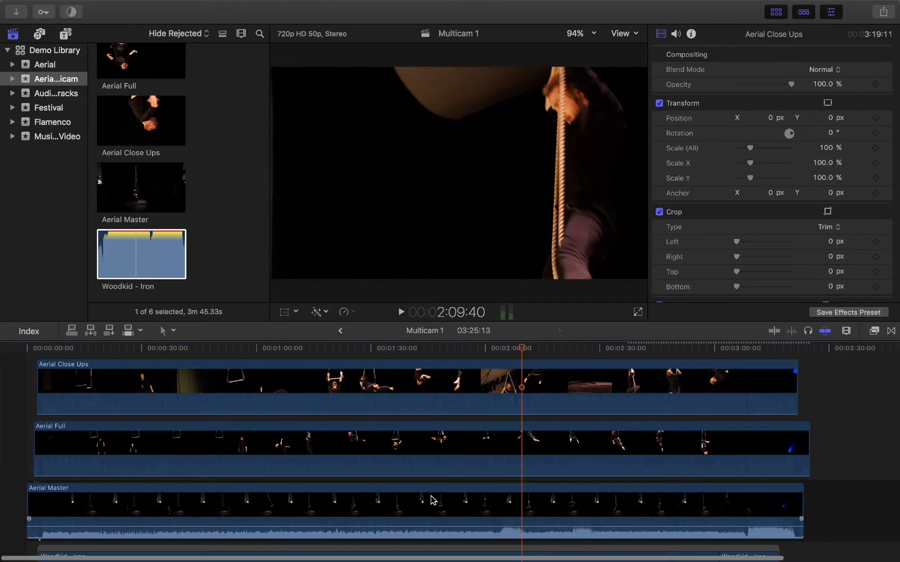
Step: Return the playhead to the timeline's start and cut the Aerial Close Ups clip at about 11 seconds with the Blade tool
{"action": "scroll", "coordinate": [397, 452], "scroll_direction": "down", "scroll_amount": 1}
{"action": "key", "text": "super+equal"}
{"action": "scroll", "coordinate": [397, 452], "scroll_direction": "left", "scroll_amount": 10}
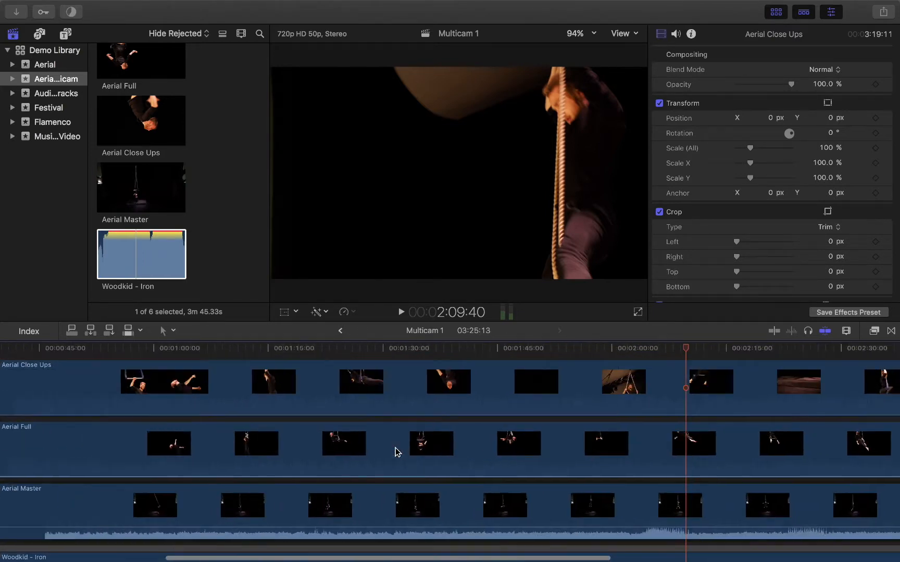
{"action": "scroll", "coordinate": [397, 451], "scroll_direction": "down", "scroll_amount": 3}
{"action": "scroll", "coordinate": [395, 451], "scroll_direction": "up", "scroll_amount": 3}
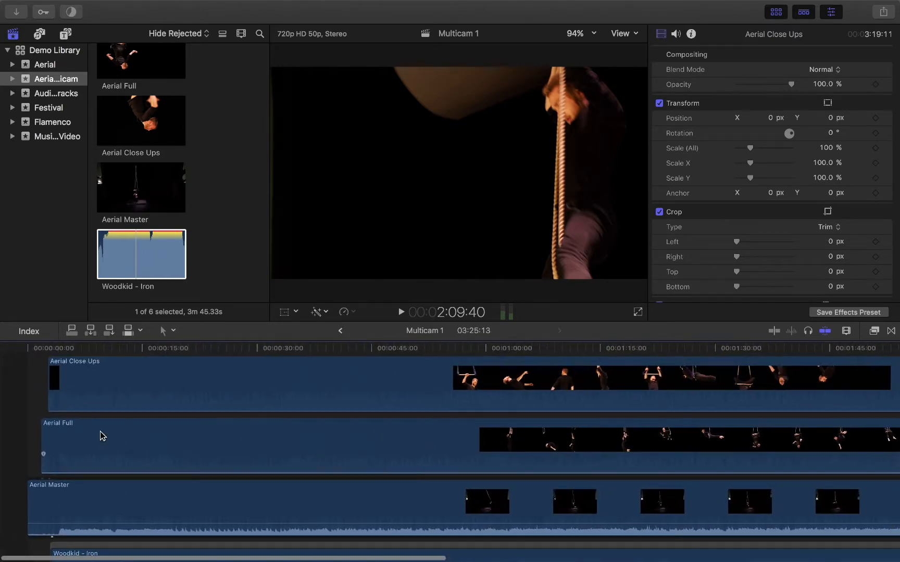
{"action": "left_click", "coordinate": [26, 361]}
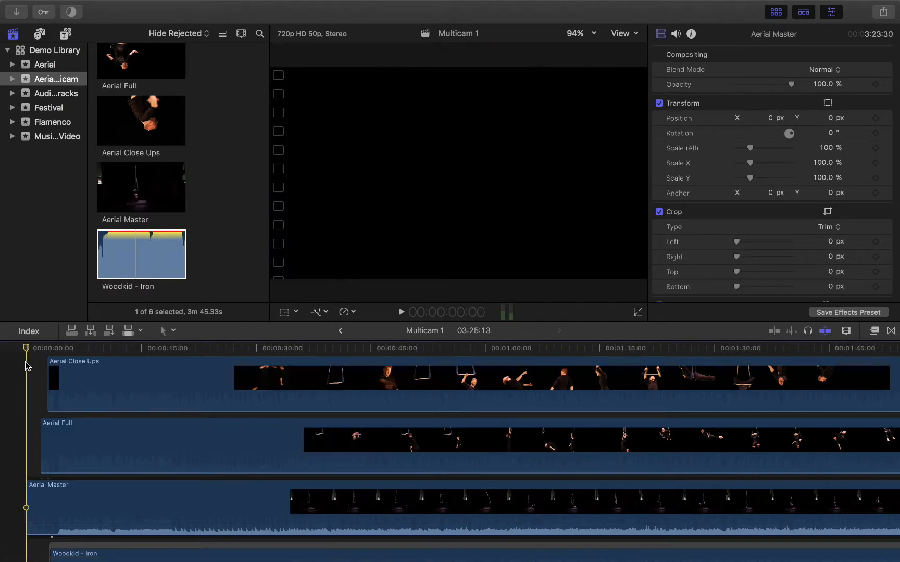
{"action": "scroll", "coordinate": [46, 376], "scroll_direction": "up", "scroll_amount": 1}
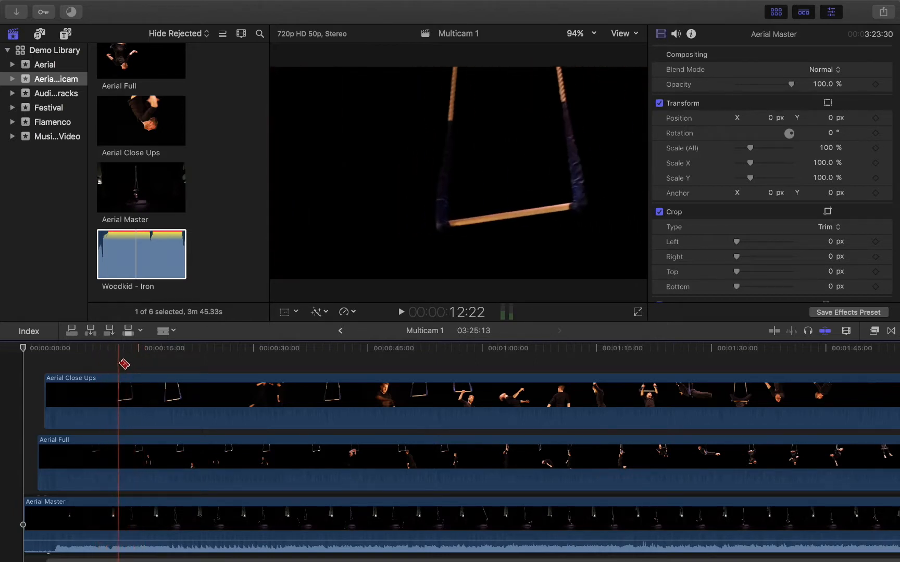
{"action": "left_click", "coordinate": [109, 390]}
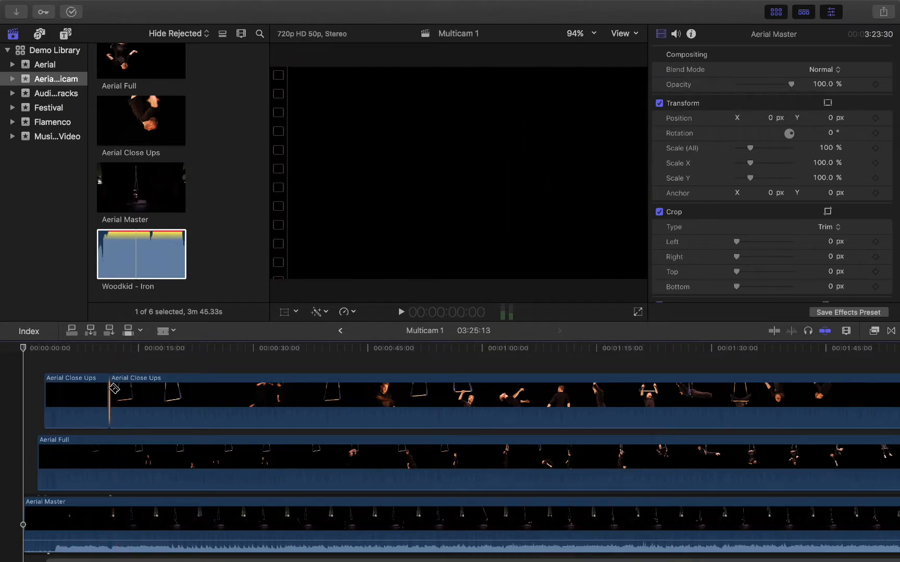
Step: Delete the opening Aerial Close Ups piece and trim the start of Aerial Full to align with the cut at about 11 seconds
{"action": "key", "text": "a"}
{"action": "left_click", "coordinate": [96, 393]}
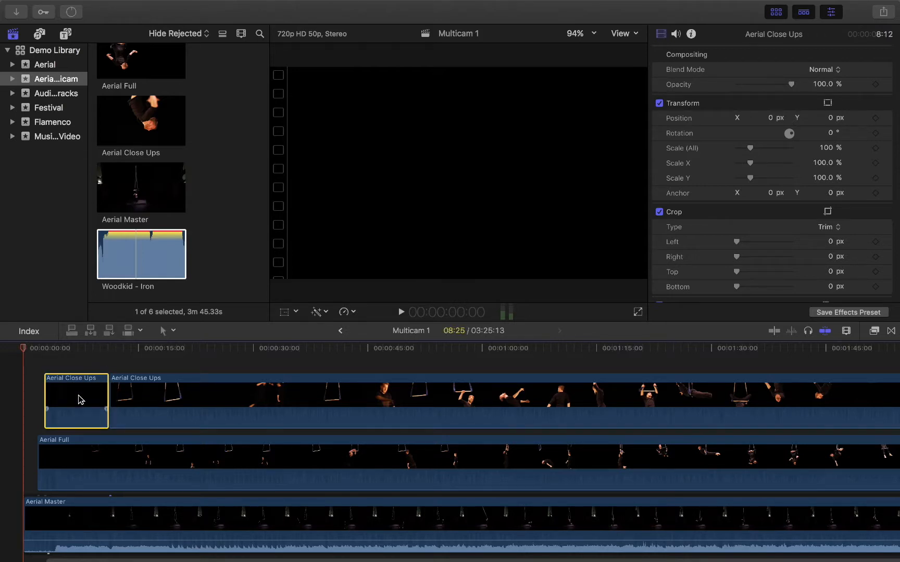
{"action": "key", "text": "Delete"}
{"action": "left_click_drag", "start_coordinate": [23, 353], "coordinate": [47, 366]}
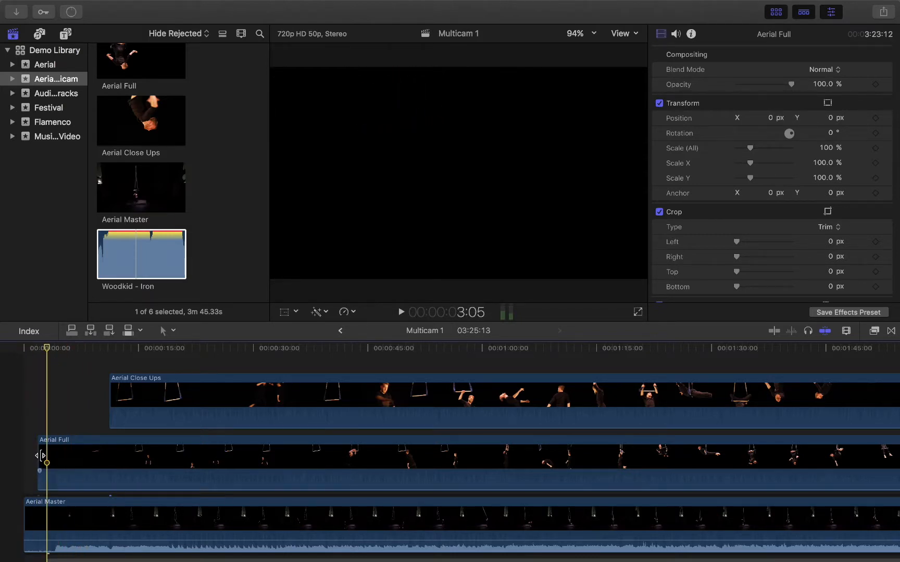
{"action": "left_click_drag", "start_coordinate": [38, 458], "coordinate": [108, 463]}
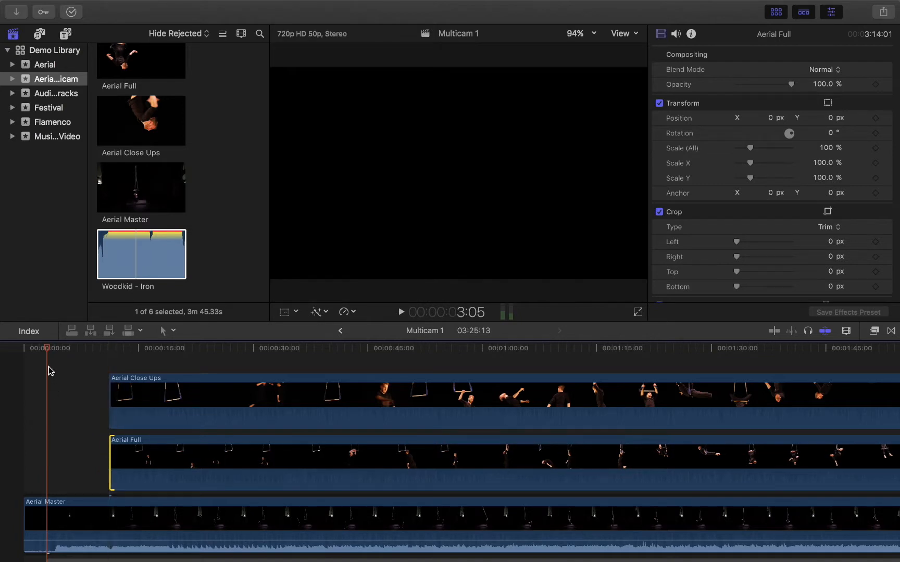
Step: Trim the starts of both Aerial Close Ups and Aerial Full to about 13 seconds
{"action": "left_click_drag", "start_coordinate": [47, 350], "coordinate": [124, 386]}
{"action": "left_click_drag", "start_coordinate": [114, 444], "coordinate": [124, 443]}
{"action": "left_click", "coordinate": [51, 415]}
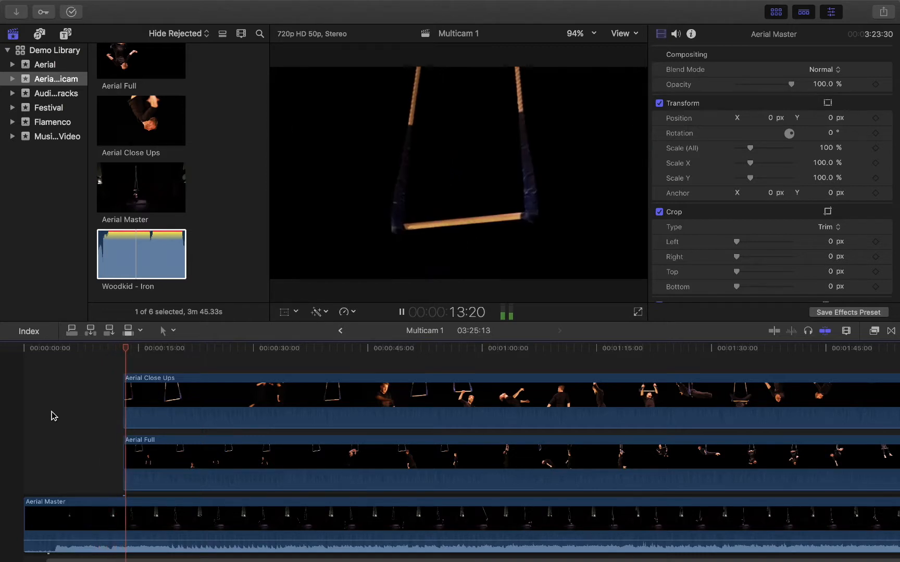
Step: Extend the start of Aerial Close Ups back to about 12 seconds and play through the transition
{"action": "key", "text": "space"}
{"action": "key", "text": "super+equal"}
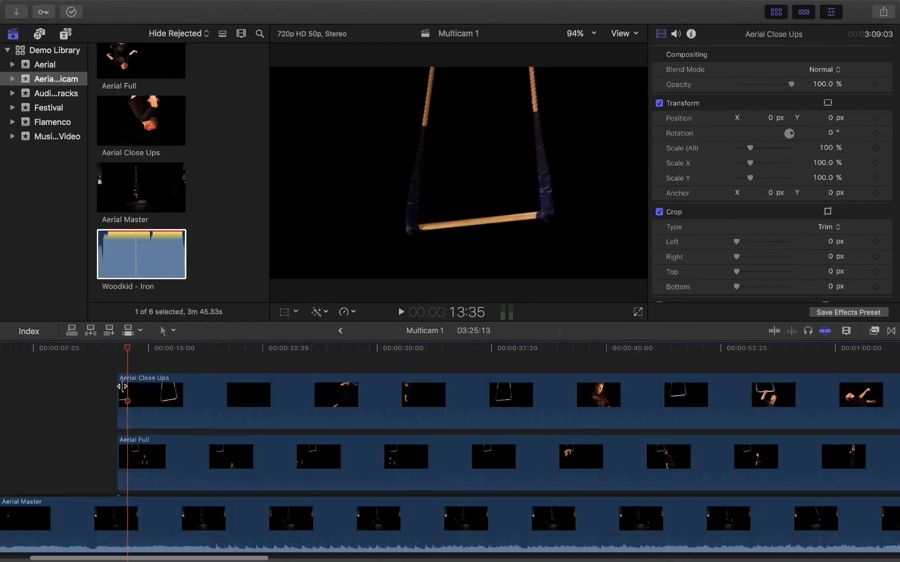
{"action": "left_click_drag", "start_coordinate": [117, 388], "coordinate": [103, 386]}
{"action": "left_click", "coordinate": [71, 370]}
{"action": "key", "text": "space"}
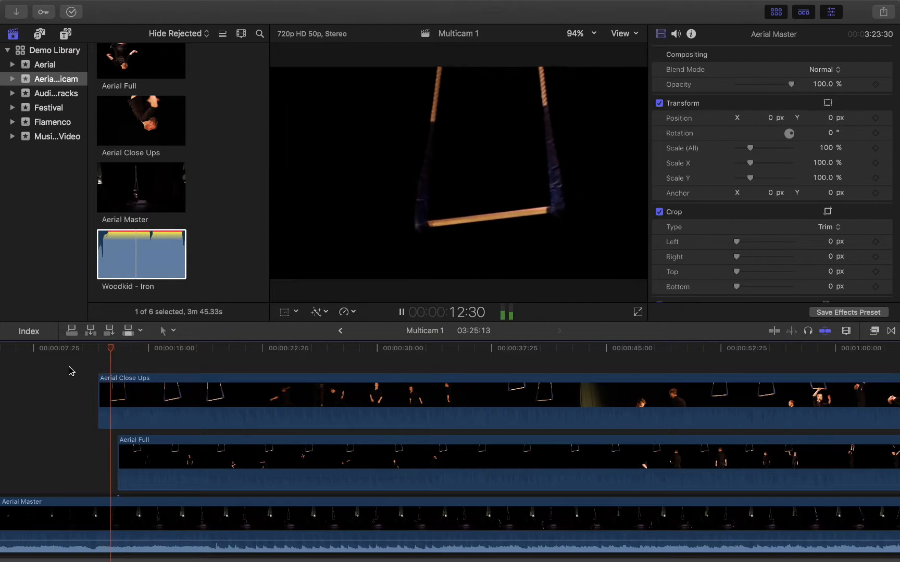
{"action": "key", "text": "space"}
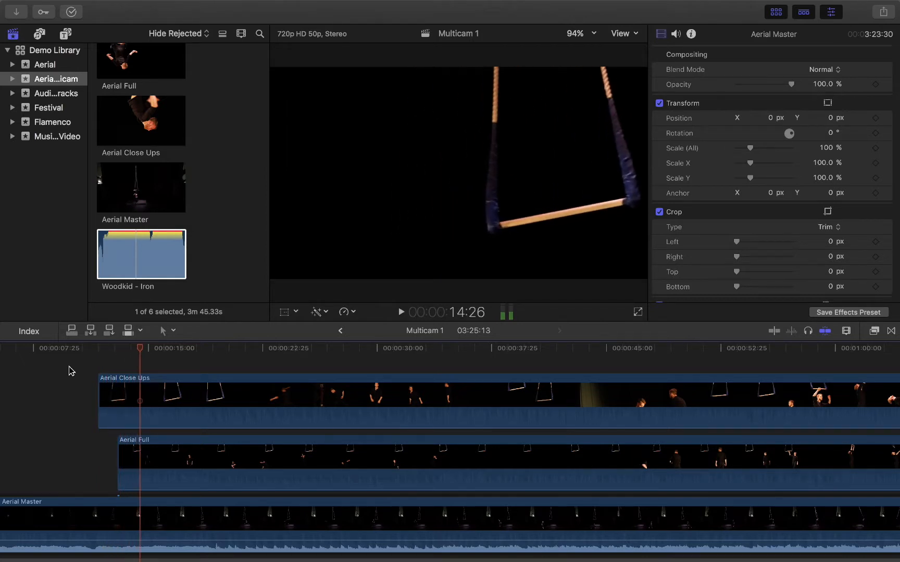
Step: Blade both Aerial Close Ups and Aerial Full at about 21 seconds and again at about 30 seconds
{"action": "key", "text": "super+minus"}
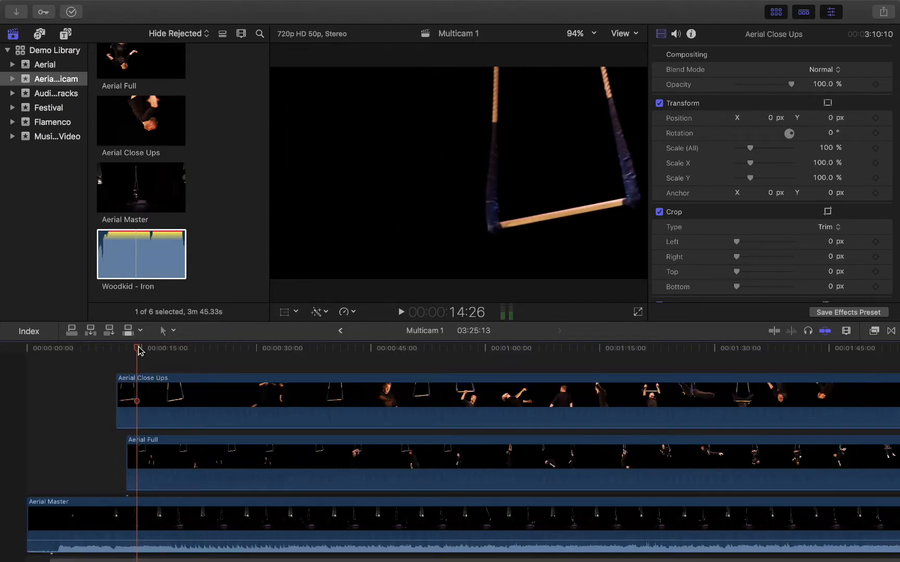
{"action": "left_click_drag", "start_coordinate": [145, 351], "coordinate": [188, 351]}
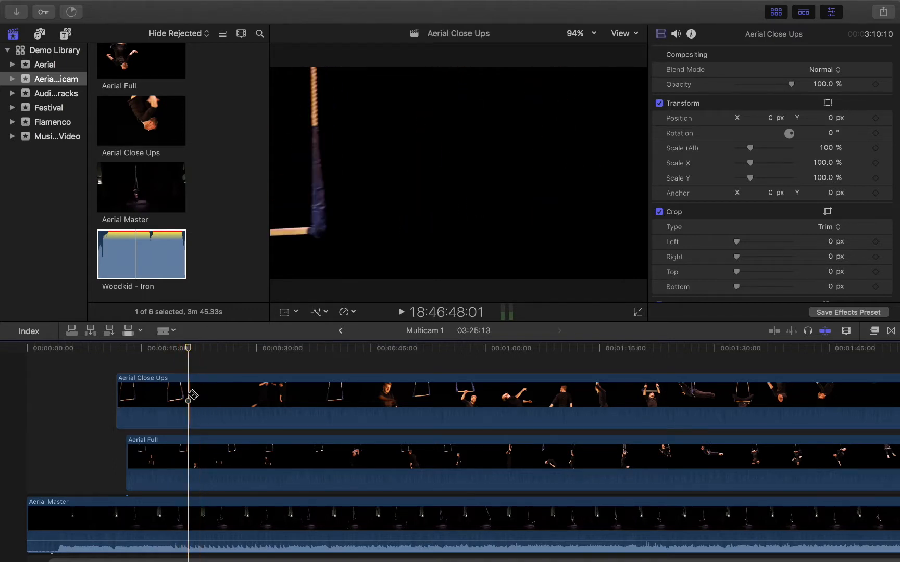
{"action": "key", "text": "super+b"}
{"action": "left_click", "coordinate": [197, 465]}
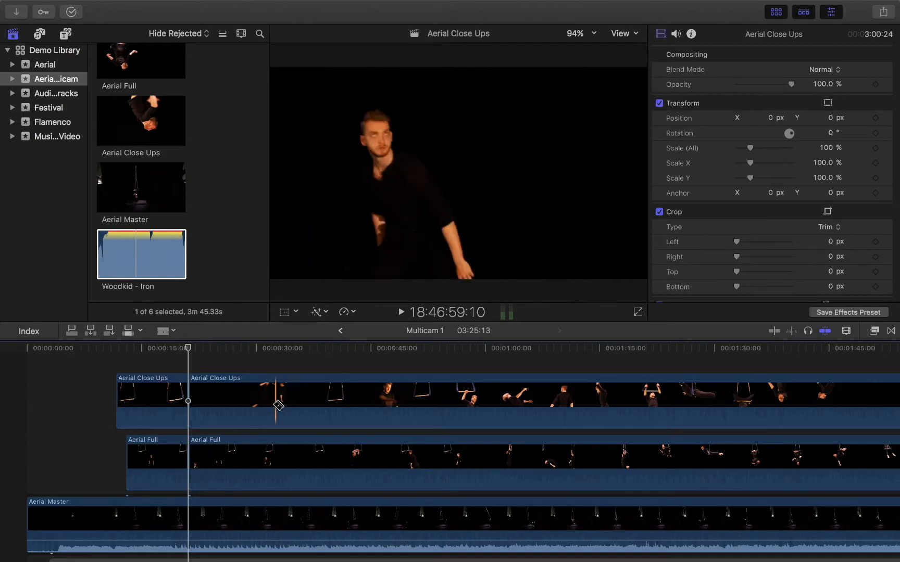
{"action": "left_click", "coordinate": [256, 406]}
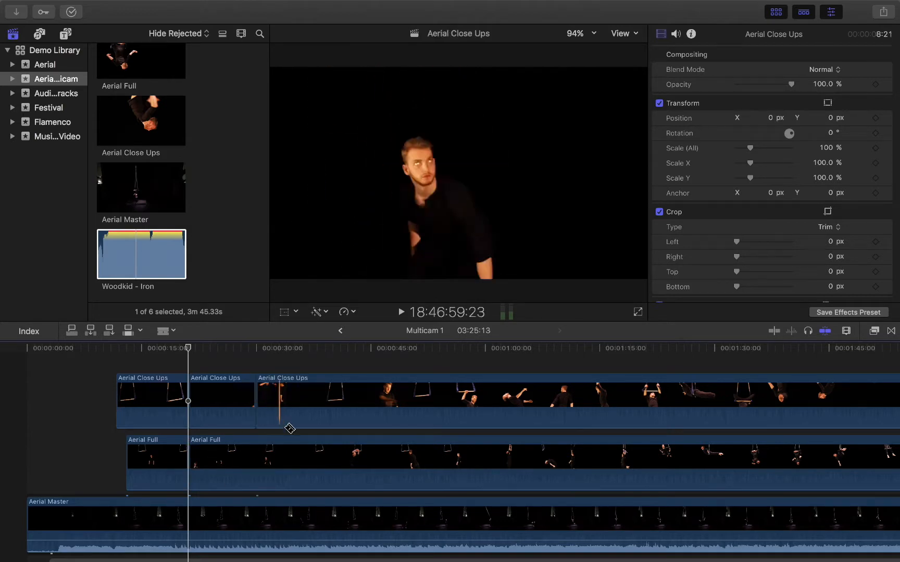
{"action": "left_click", "coordinate": [255, 455]}
Step: Blade Aerial Close Ups and Aerial Full at matching points of about 0:43, 0:55 and 1:09
{"action": "left_click", "coordinate": [357, 405]}
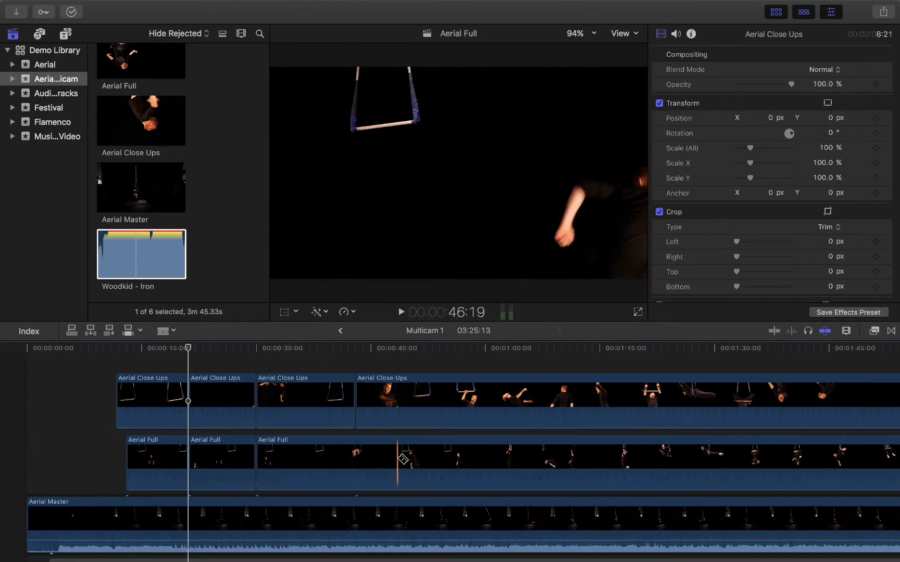
{"action": "left_click", "coordinate": [356, 460]}
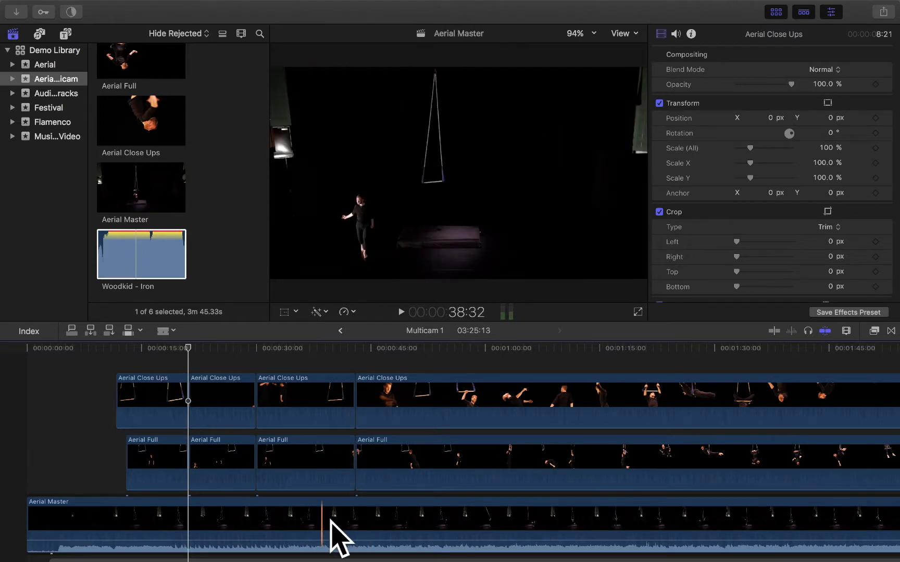
{"action": "left_click", "coordinate": [450, 400]}
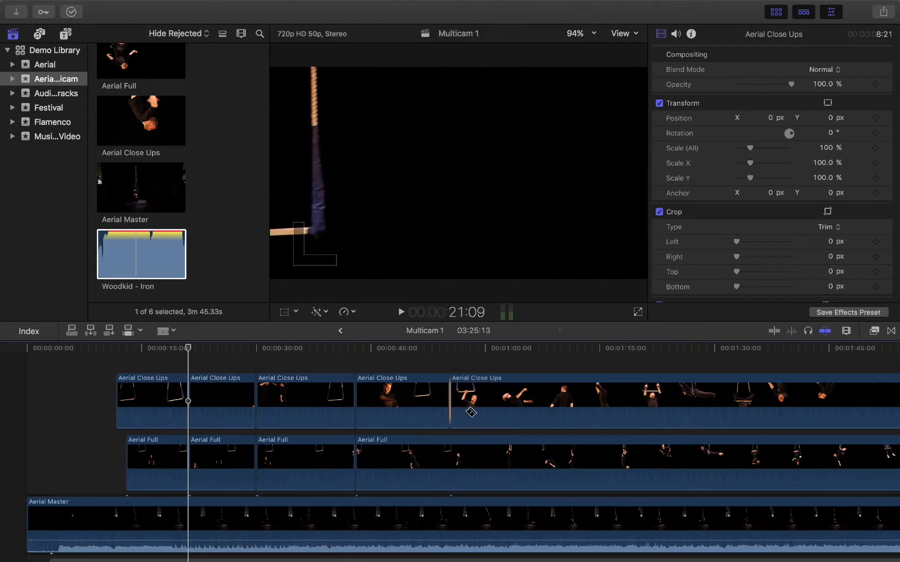
{"action": "left_click", "coordinate": [451, 456]}
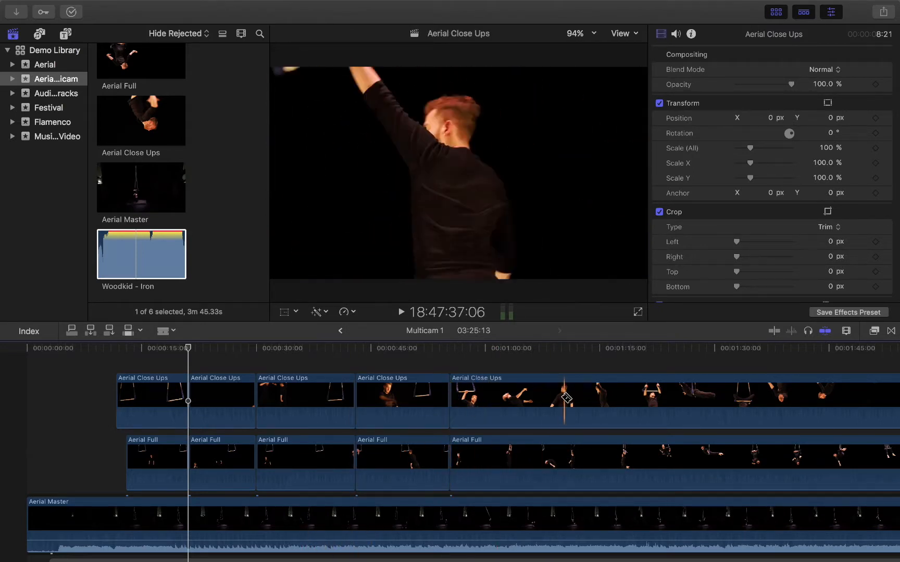
{"action": "left_click", "coordinate": [553, 400]}
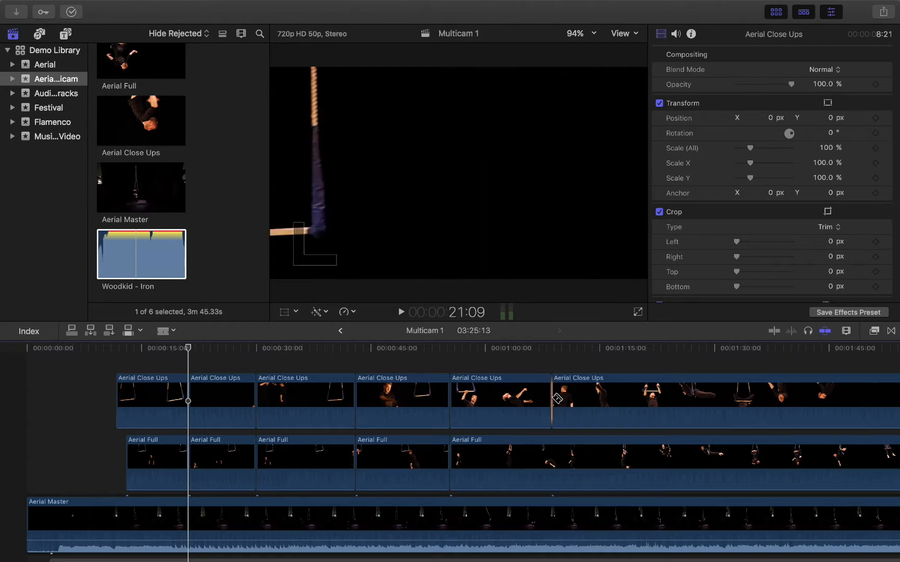
{"action": "left_click", "coordinate": [553, 460]}
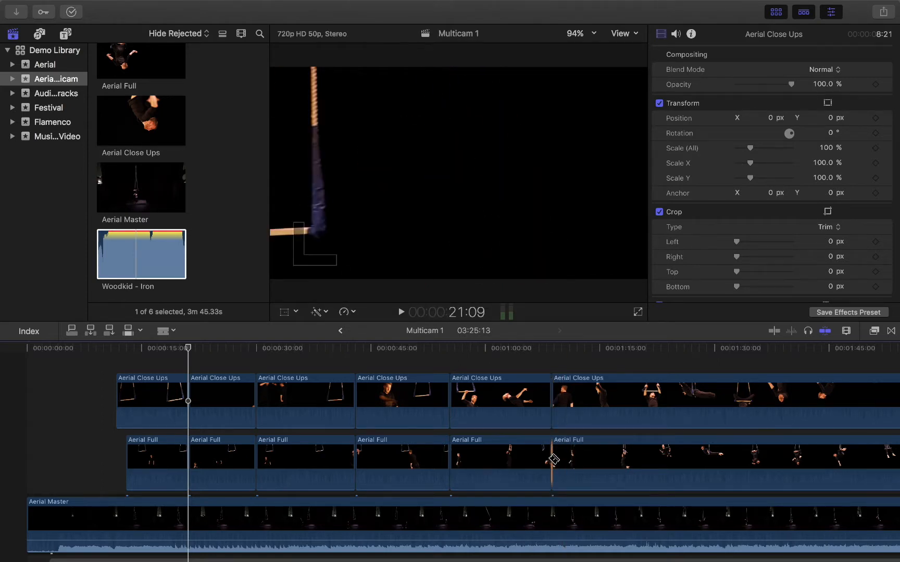
Step: Detach the audio from the Aerial Master clip
{"action": "key", "text": "super+minus"}
{"action": "scroll", "coordinate": [555, 462], "scroll_direction": "down", "scroll_amount": 3}
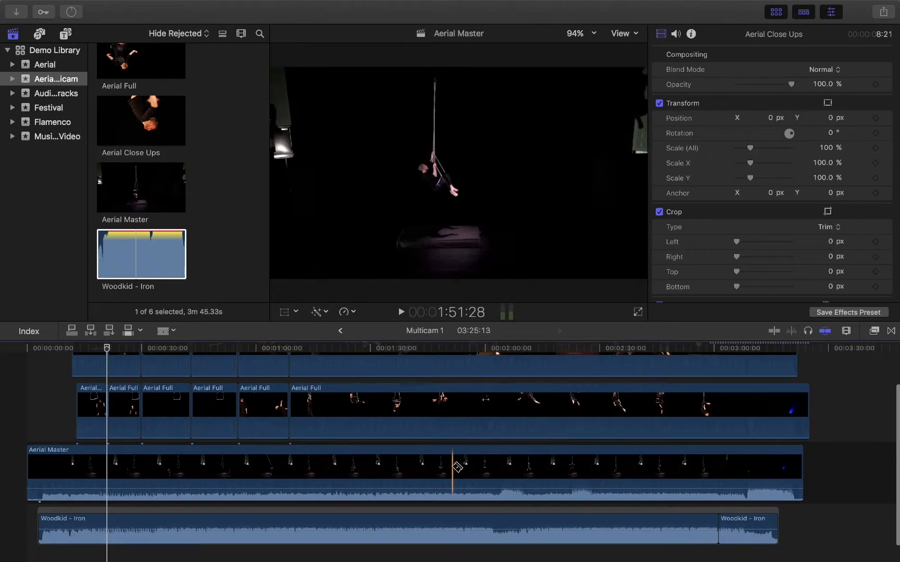
{"action": "key", "text": "a"}
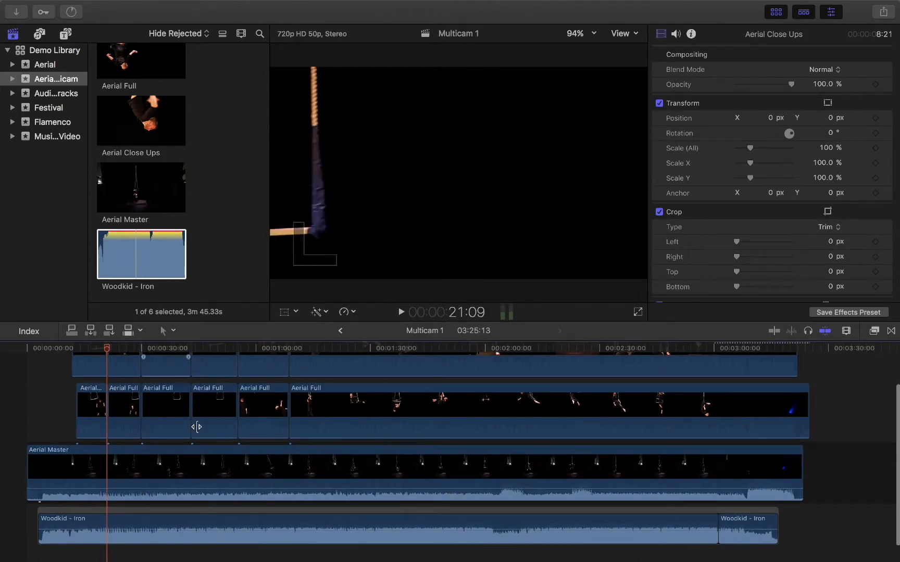
{"action": "left_click", "coordinate": [283, 460]}
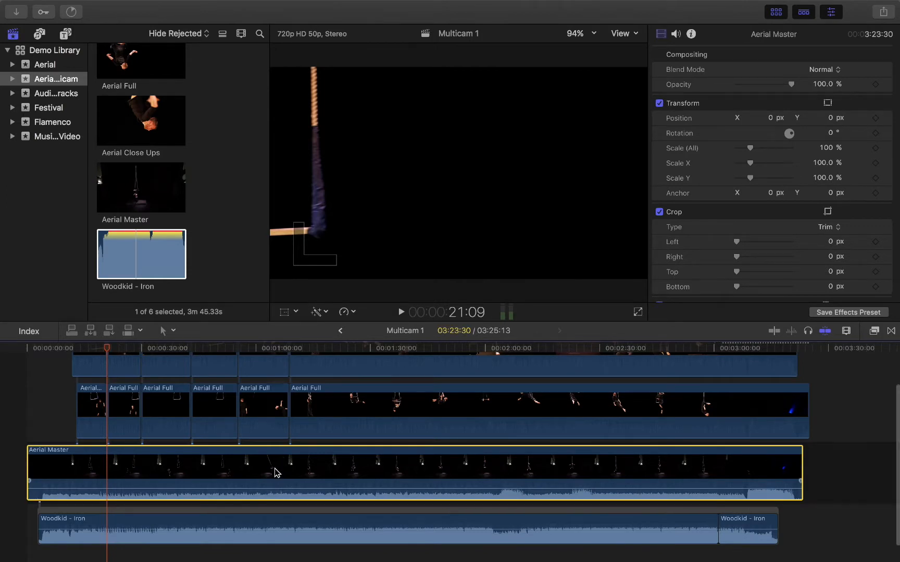
{"action": "right_click", "coordinate": [275, 472]}
{"action": "left_click", "coordinate": [320, 396]}
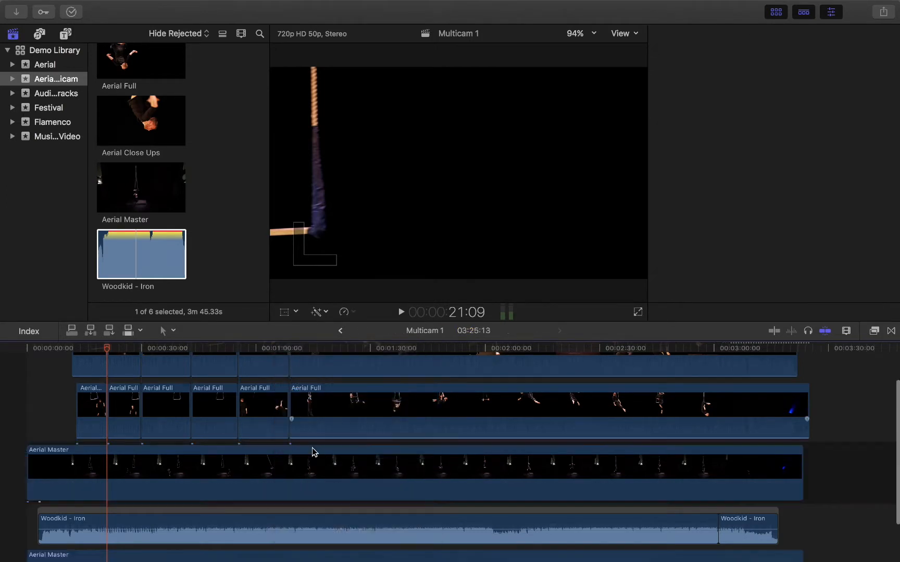
Step: Examine the detached Aerial Master audio below the Woodkid - Iron storyline and the stacked angle pieces above it
{"action": "scroll", "coordinate": [314, 452], "scroll_direction": "down", "scroll_amount": 3}
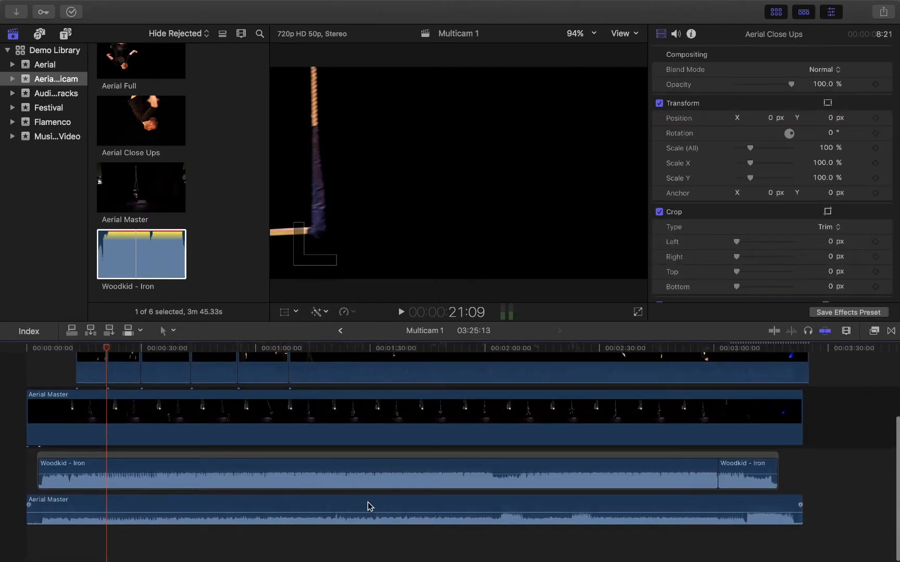
{"action": "scroll", "coordinate": [367, 506], "scroll_direction": "up", "scroll_amount": 5}
{"action": "scroll", "coordinate": [255, 469], "scroll_direction": "up", "scroll_amount": 2}
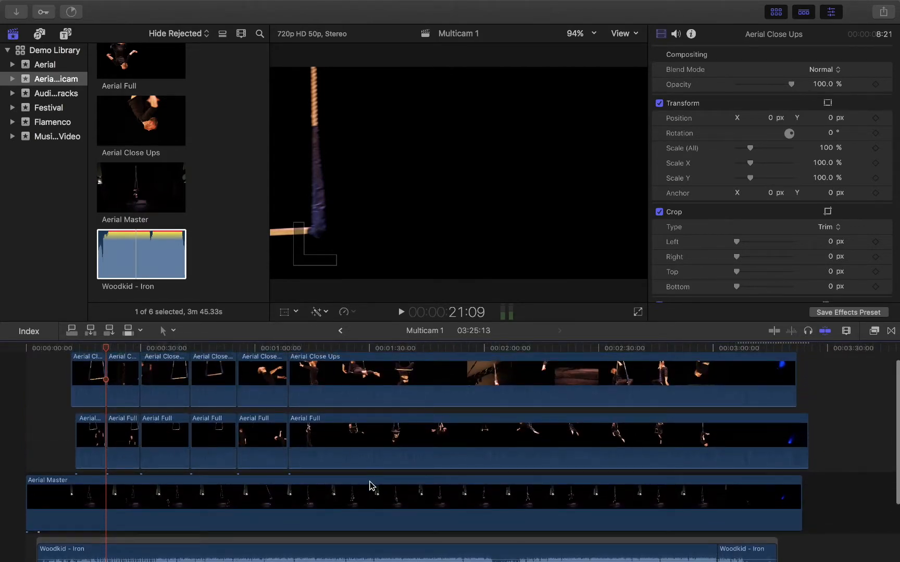
{"action": "scroll", "coordinate": [371, 483], "scroll_direction": "up", "scroll_amount": 1}
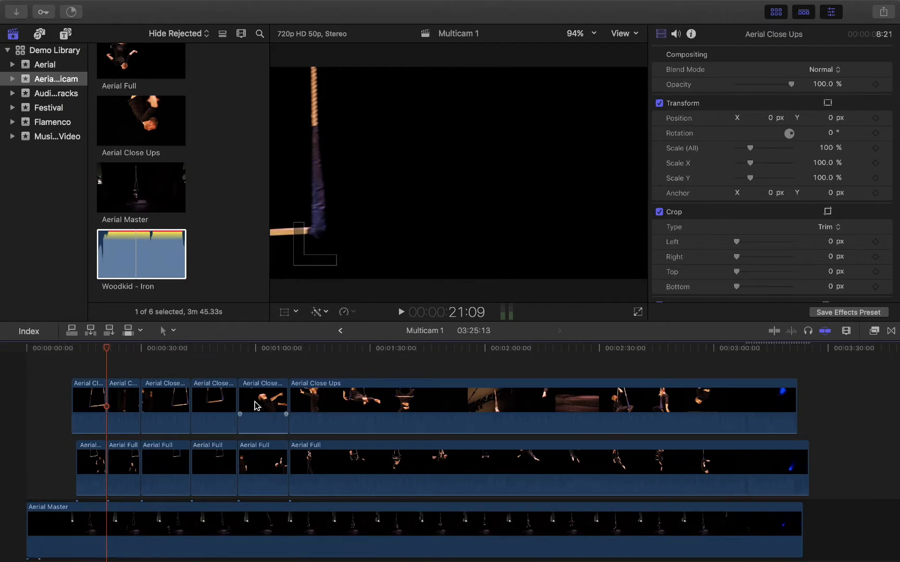
{"action": "scroll", "coordinate": [255, 406], "scroll_direction": "down", "scroll_amount": 3}
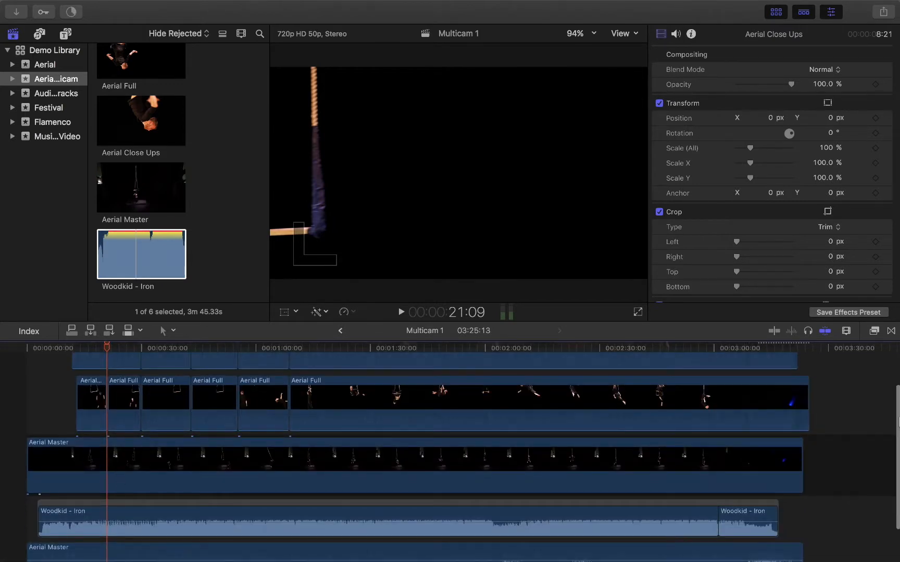
{"action": "key", "text": "super+minus"}
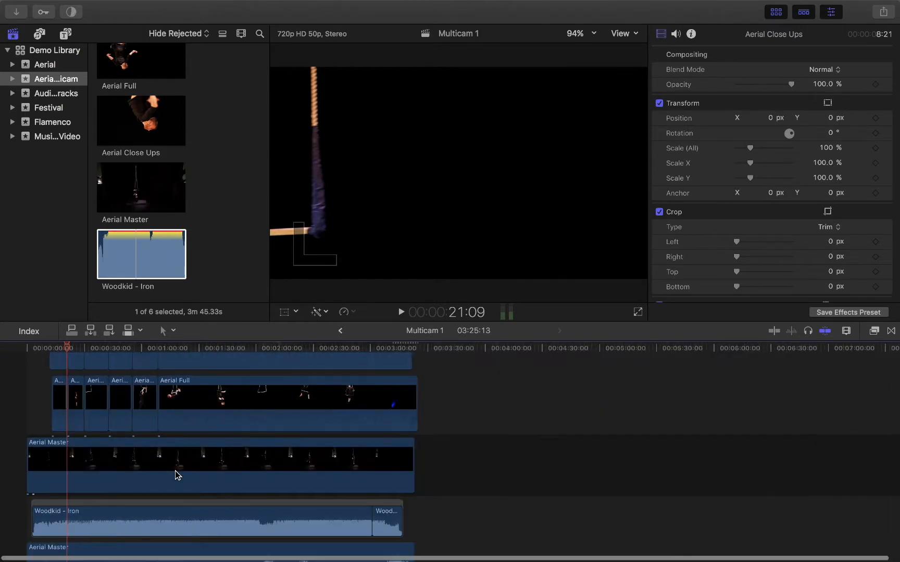
{"action": "key", "text": "super+equal"}
{"action": "scroll", "coordinate": [177, 475], "scroll_direction": "up", "scroll_amount": 3}
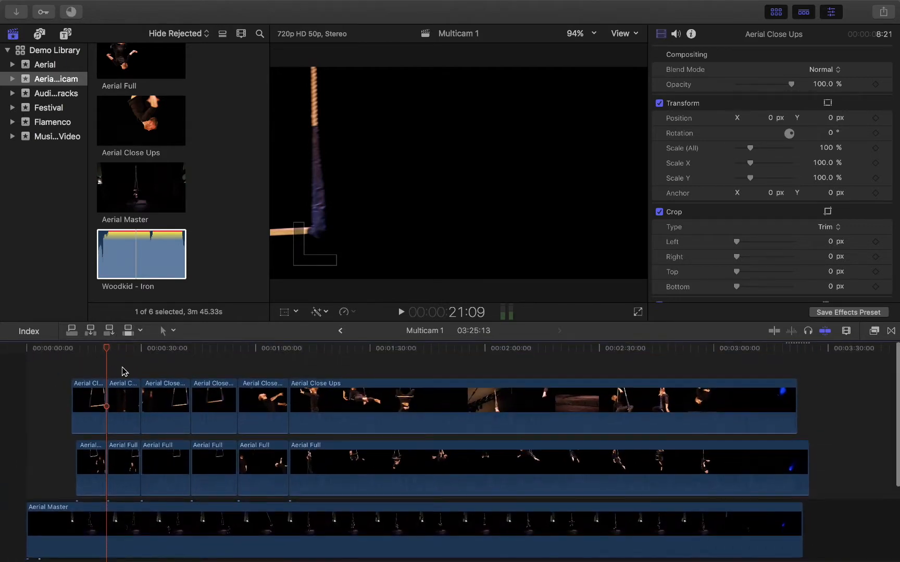
Step: Disable the second and third Aerial Close Ups pieces
{"action": "left_click", "coordinate": [124, 407]}
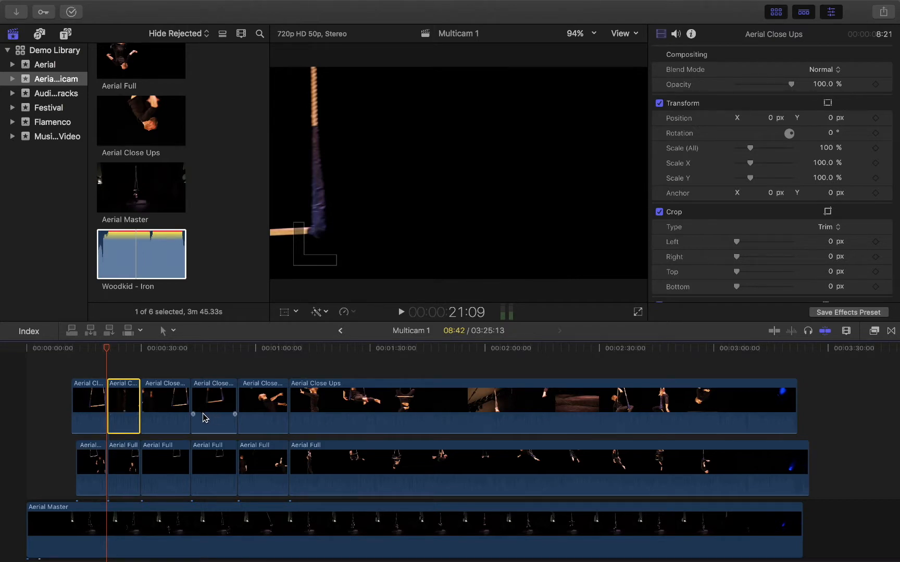
{"action": "key", "text": "v"}
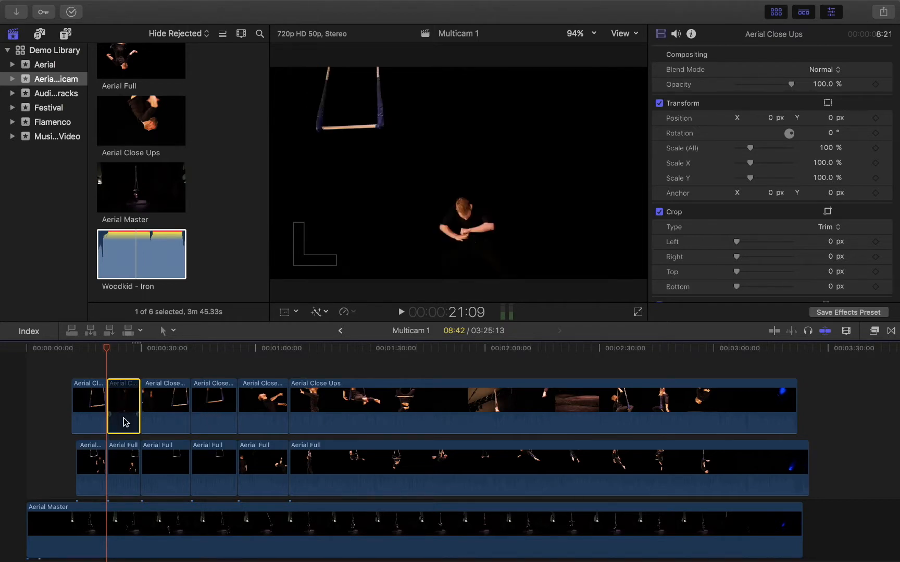
{"action": "left_click", "coordinate": [165, 408]}
{"action": "key", "text": "v"}
{"action": "key", "text": "v"}
{"action": "key", "text": "v"}
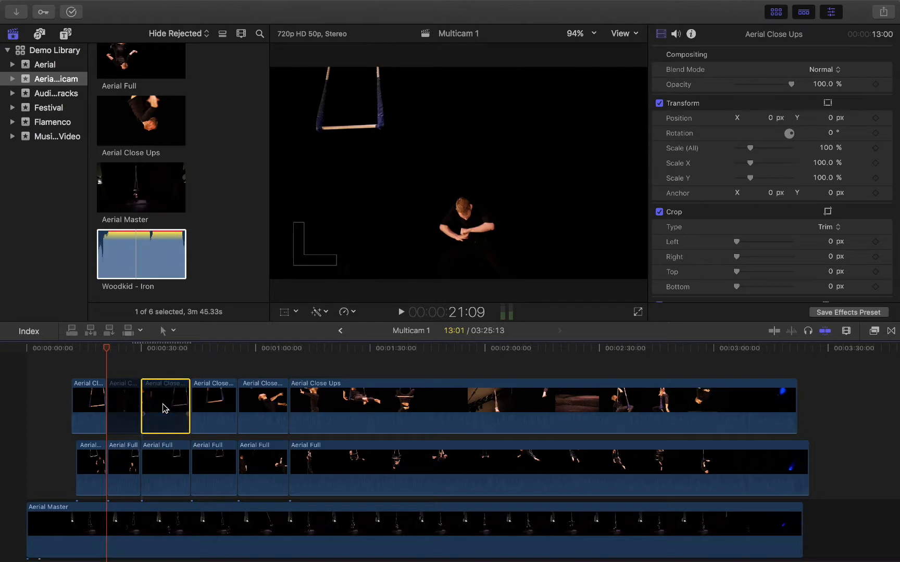
Step: Disable the third Aerial Full piece and the fifth Aerial Close Ups piece
{"action": "left_click", "coordinate": [170, 465]}
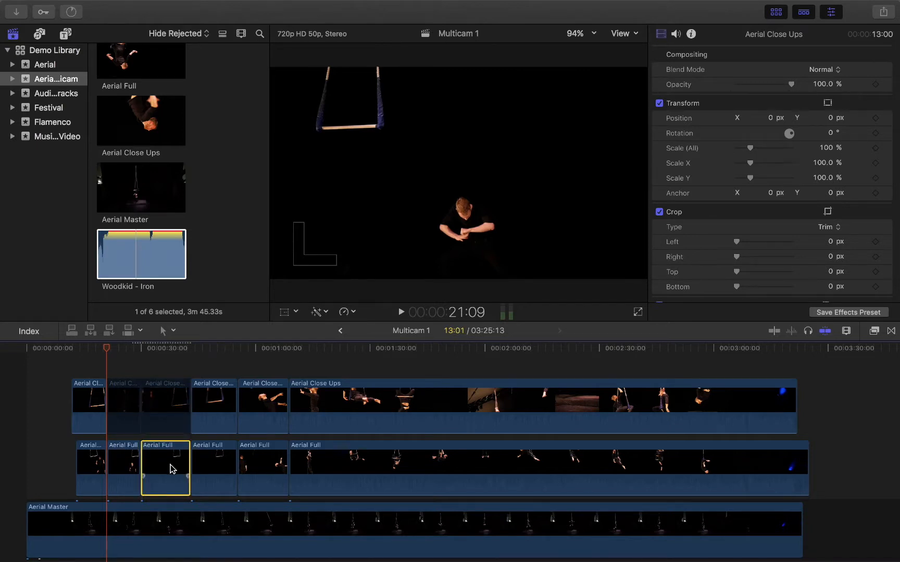
{"action": "key", "text": "v"}
{"action": "left_click", "coordinate": [266, 406]}
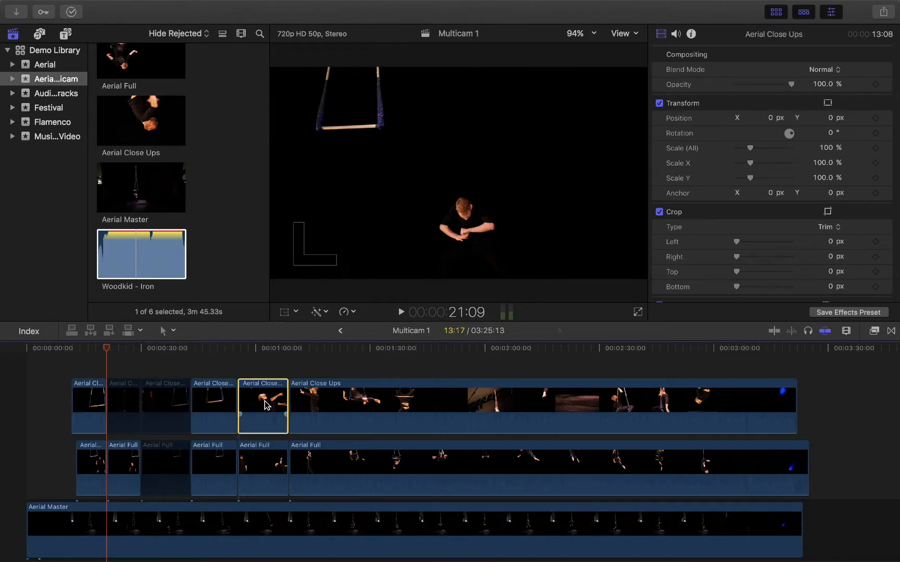
{"action": "key", "text": "v"}
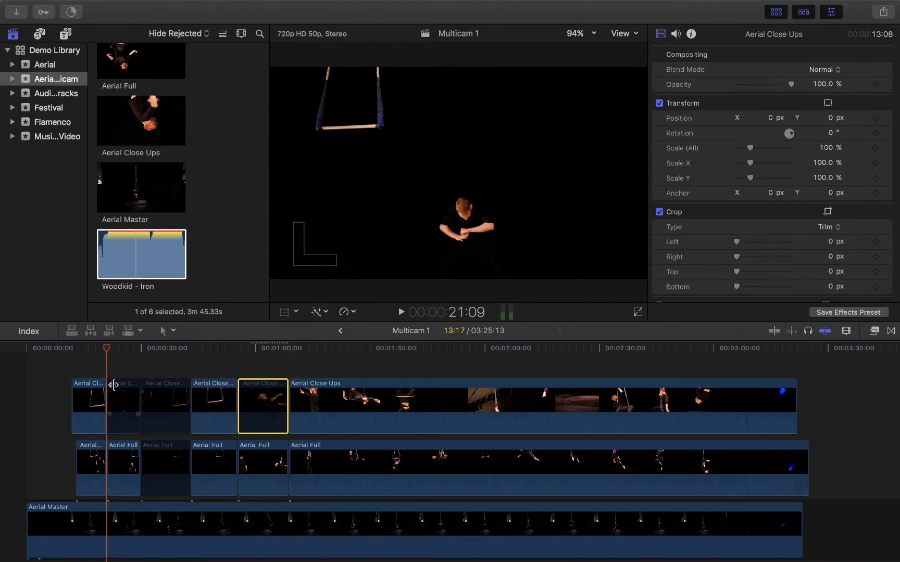
Step: Return the playhead to the start of the timeline, keeping the cut and disabled pieces in view
{"action": "key", "text": "super+equal"}
{"action": "scroll", "coordinate": [51, 356], "scroll_direction": "left", "scroll_amount": 3}
{"action": "scroll", "coordinate": [51, 356], "scroll_direction": "down", "scroll_amount": 1}
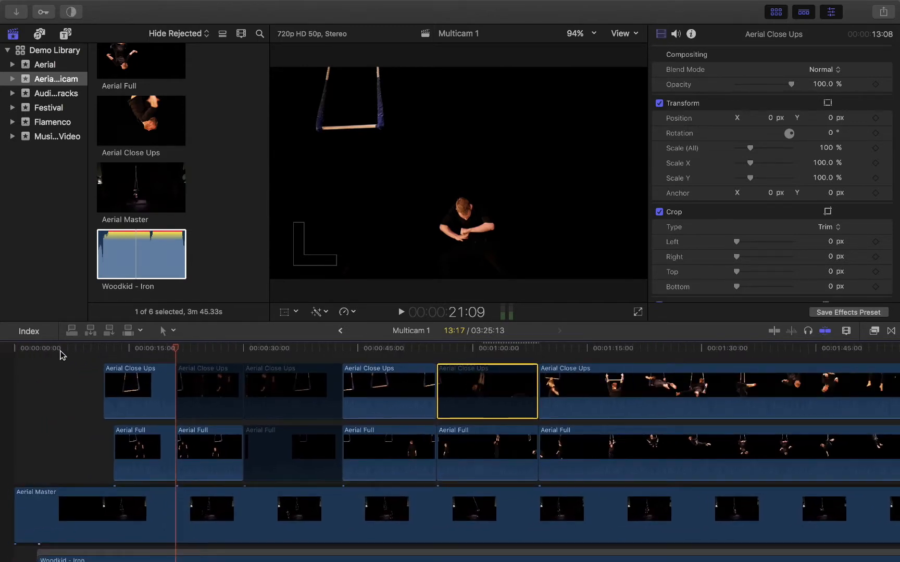
{"action": "left_click", "coordinate": [17, 350]}
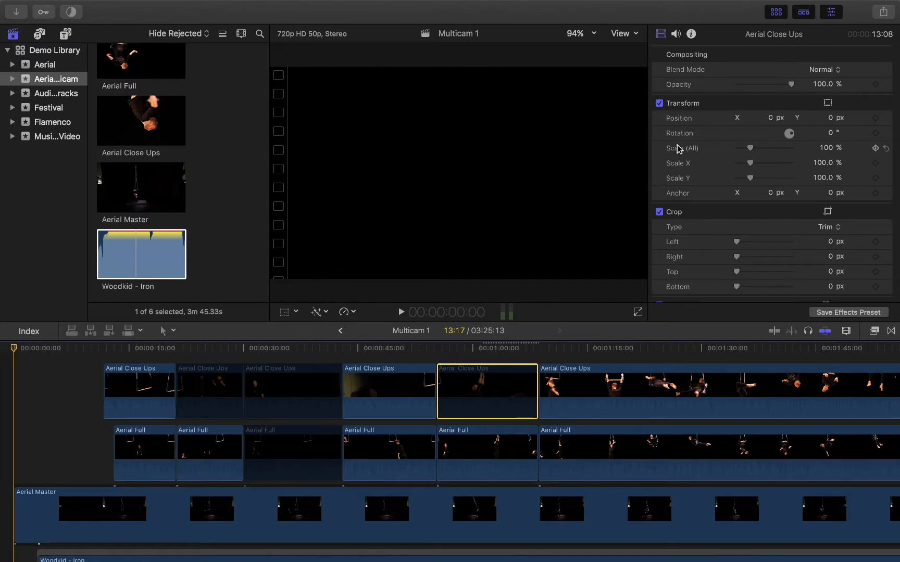
Step: Hide the inspector and play the edit from the start of the timeline to about 24 seconds
{"action": "left_click", "coordinate": [830, 13]}
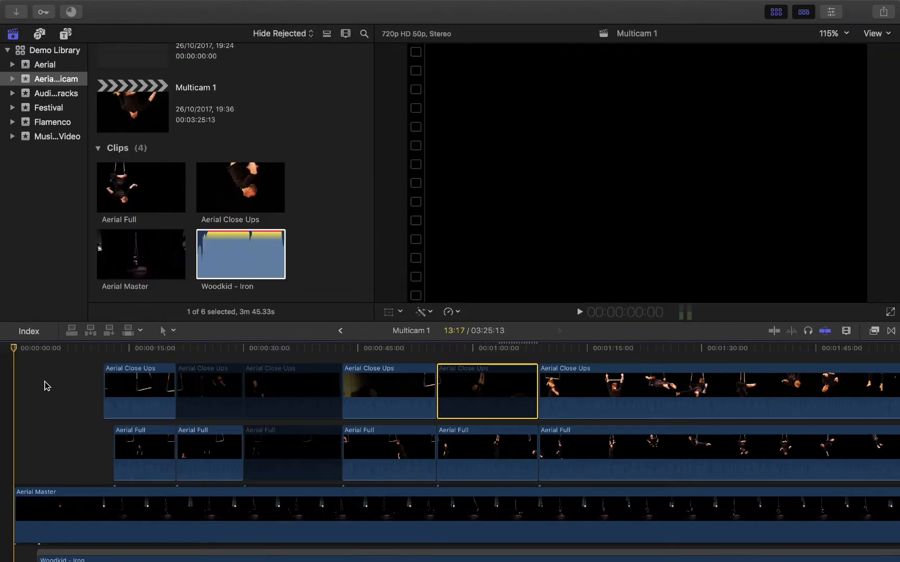
{"action": "scroll", "coordinate": [7, 363], "scroll_direction": "down", "scroll_amount": 3}
{"action": "key", "text": "space"}
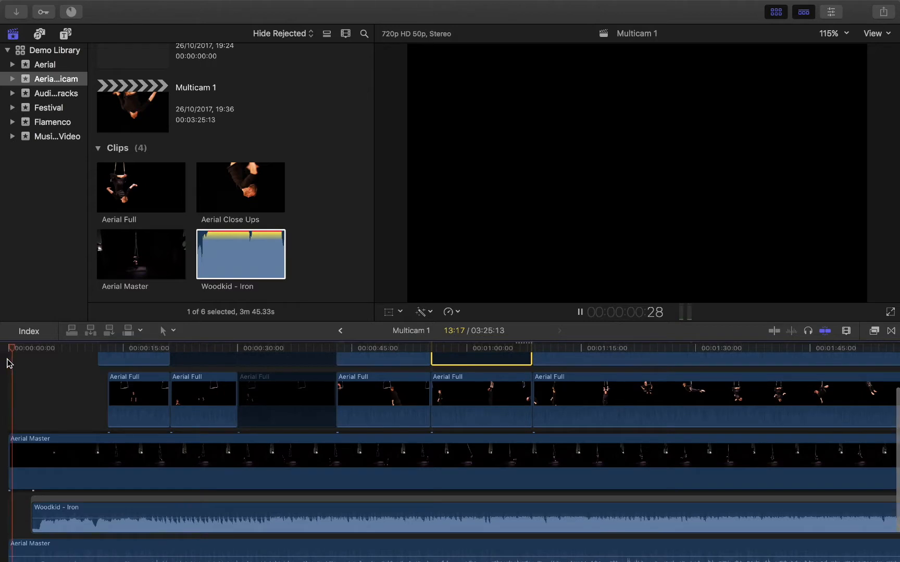
{"action": "scroll", "coordinate": [90, 409], "scroll_direction": "right", "scroll_amount": 2}
{"action": "scroll", "coordinate": [91, 408], "scroll_direction": "up", "scroll_amount": 1}
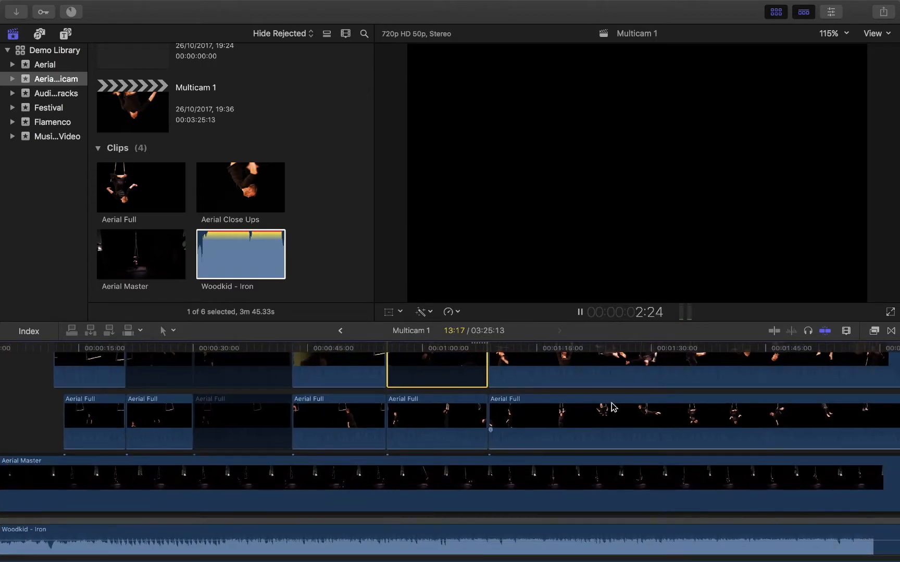
{"action": "scroll", "coordinate": [620, 409], "scroll_direction": "left", "scroll_amount": 3}
{"action": "scroll", "coordinate": [619, 409], "scroll_direction": "down", "scroll_amount": 1}
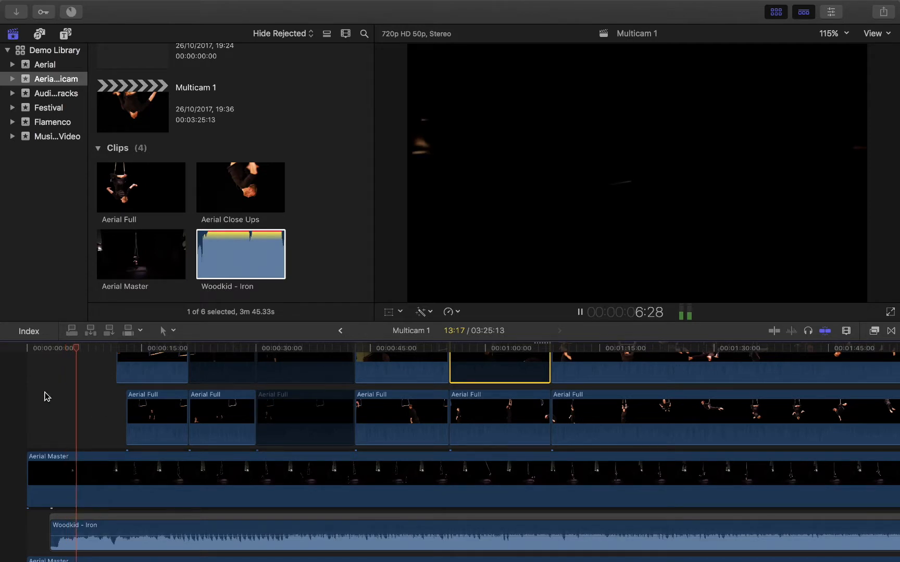
{"action": "scroll", "coordinate": [47, 397], "scroll_direction": "right", "scroll_amount": 2}
{"action": "scroll", "coordinate": [47, 397], "scroll_direction": "up", "scroll_amount": 1}
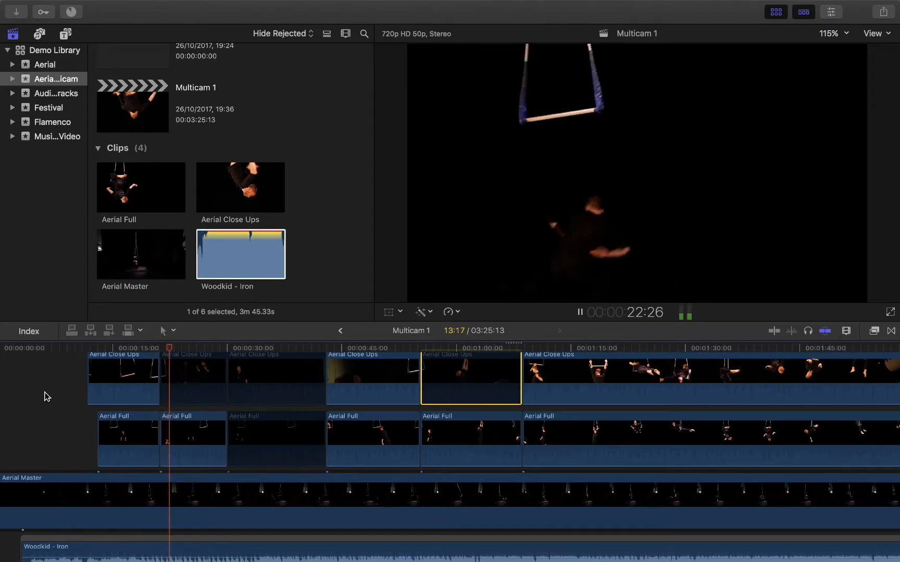
{"action": "key", "text": "space"}
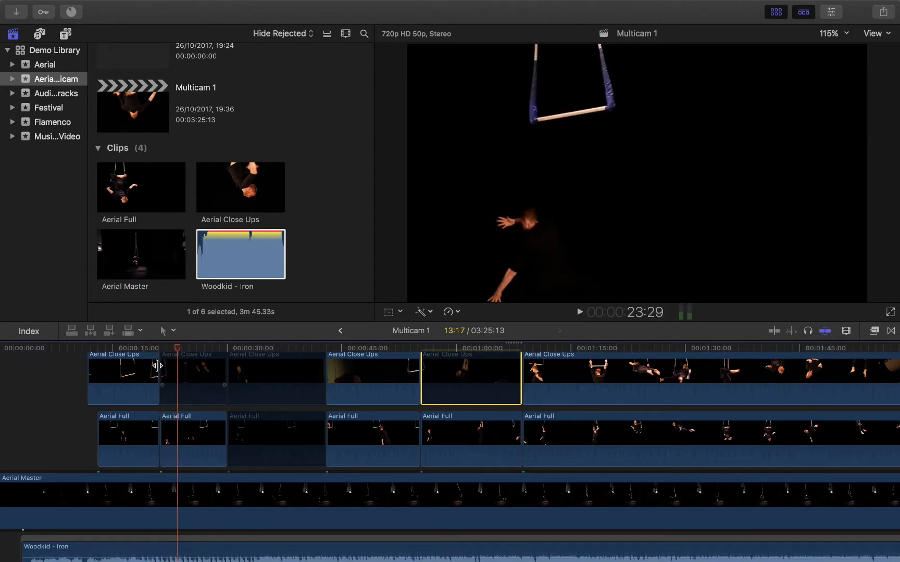
Step: Trim the ends of the first Aerial Close Ups and first Aerial Full pieces back to about 18 seconds
{"action": "scroll", "coordinate": [158, 371], "scroll_direction": "up", "scroll_amount": 3}
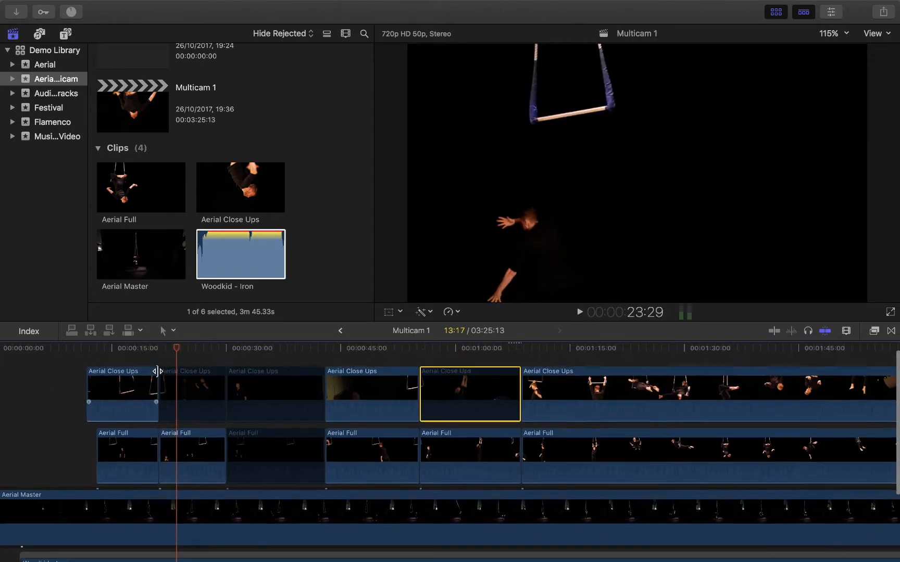
{"action": "scroll", "coordinate": [125, 457], "scroll_direction": "down", "scroll_amount": 5}
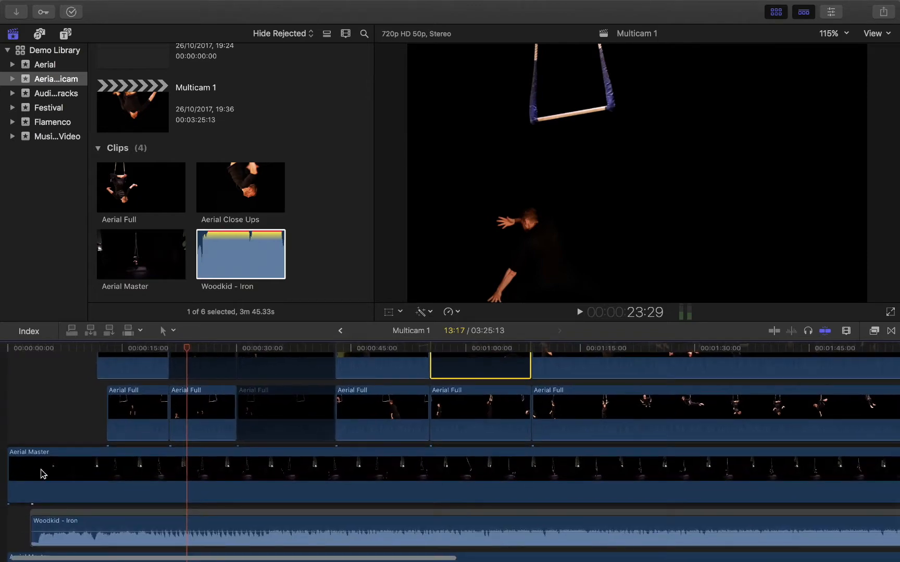
{"action": "scroll", "coordinate": [247, 463], "scroll_direction": "up", "scroll_amount": 4}
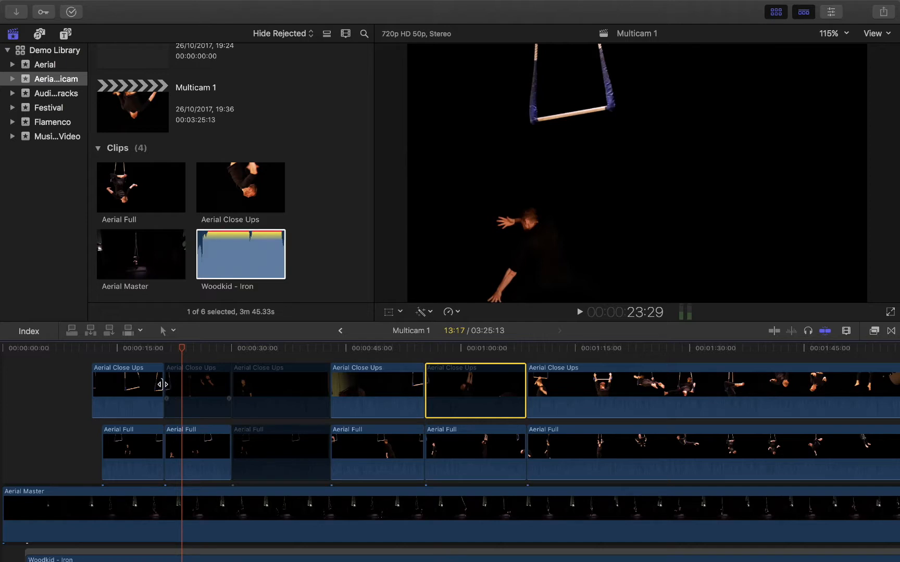
{"action": "left_click_drag", "start_coordinate": [162, 385], "coordinate": [153, 386]}
{"action": "left_click_drag", "start_coordinate": [165, 432], "coordinate": [154, 431]}
{"action": "mouse_move", "coordinate": [151, 375]}
{"action": "left_mouse_down"}
{"action": "mouse_move", "coordinate": [61, 385]}
{"action": "mouse_move", "coordinate": [134, 378]}
{"action": "left_mouse_up"}
{"action": "left_click_drag", "start_coordinate": [146, 435], "coordinate": [139, 434]}
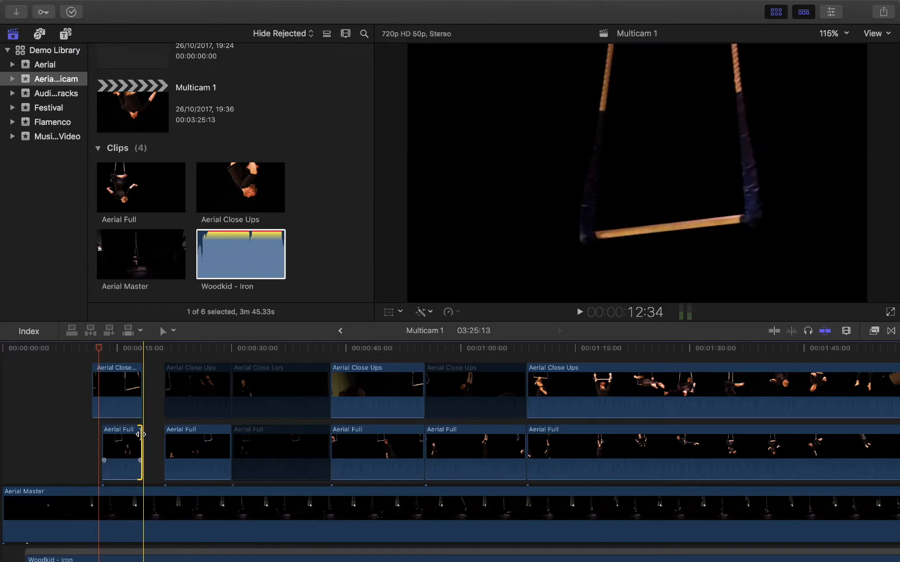
Step: Extend the first Aerial Full piece's end to meet the second Aerial Full piece and play the cut from 15:11
{"action": "left_click", "coordinate": [118, 355]}
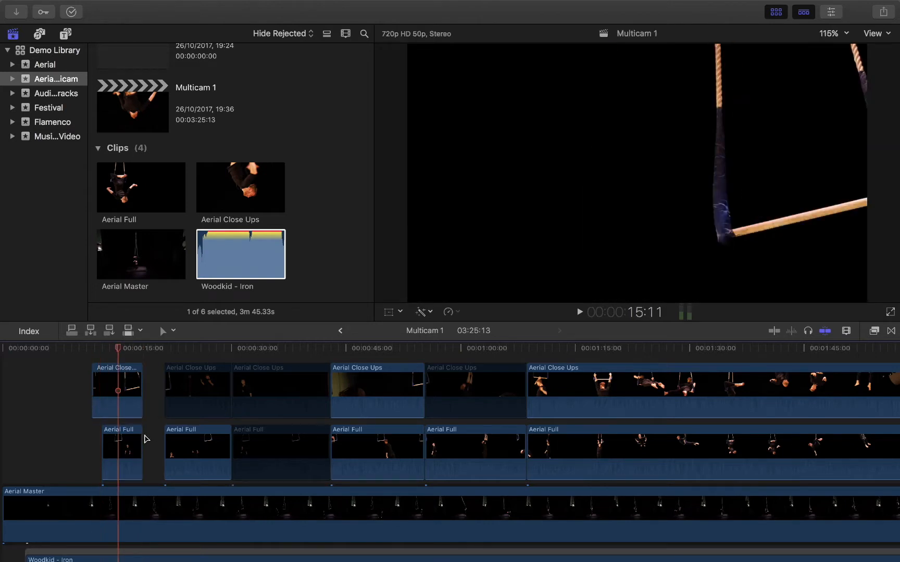
{"action": "left_click_drag", "start_coordinate": [145, 435], "coordinate": [163, 435]}
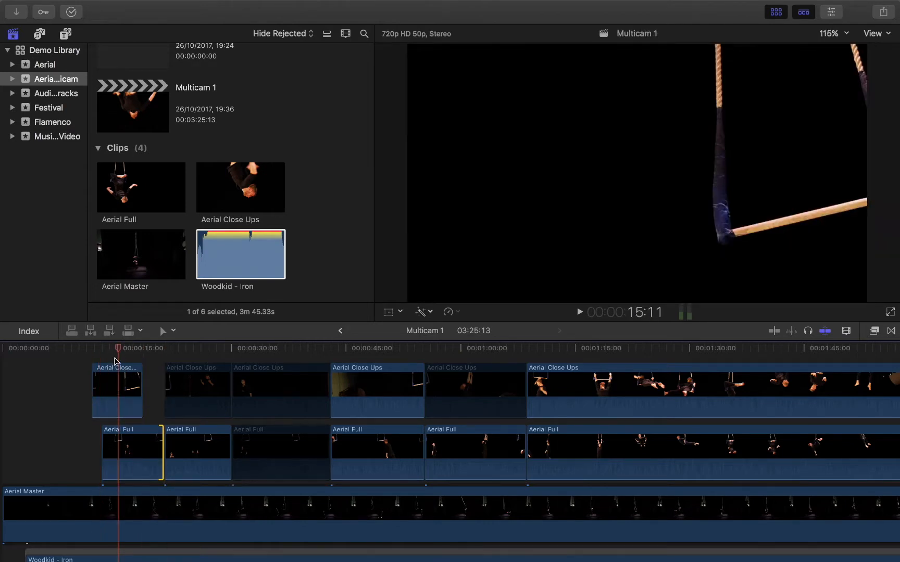
{"action": "key", "text": "space"}
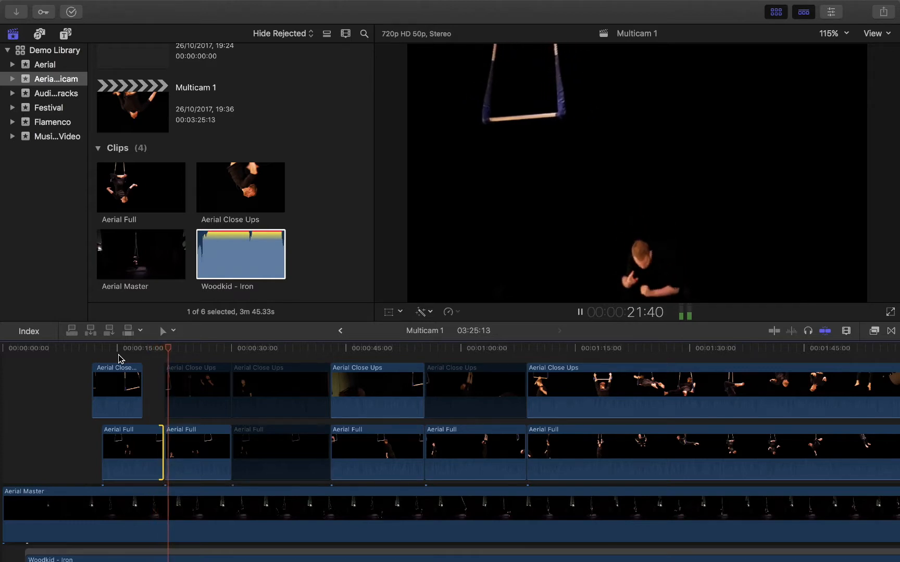
{"action": "key", "text": "space"}
Step: Trim the starts of the second Aerial Full and Aerial Close Ups pieces to about 26 seconds and enable that Close Ups piece
{"action": "left_click_drag", "start_coordinate": [166, 448], "coordinate": [201, 448]}
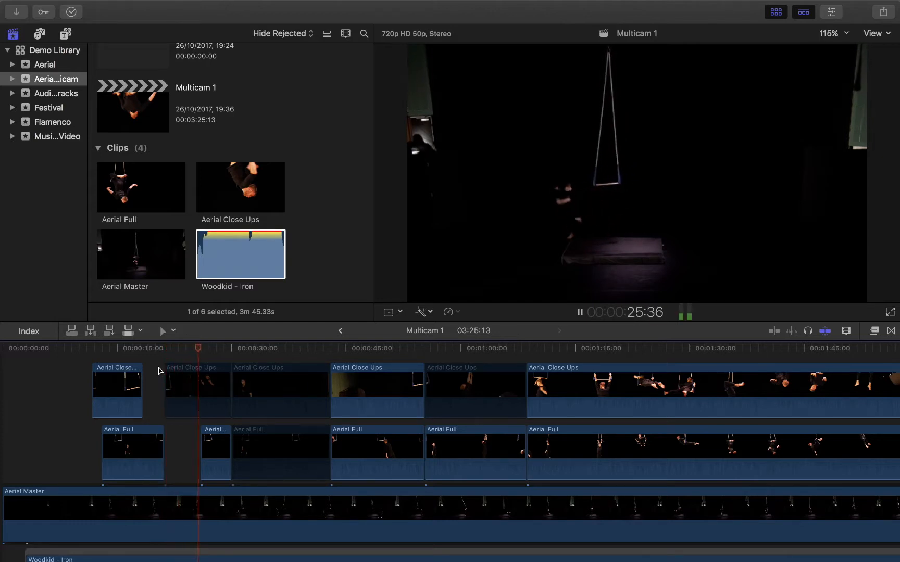
{"action": "left_click_drag", "start_coordinate": [173, 374], "coordinate": [211, 387]}
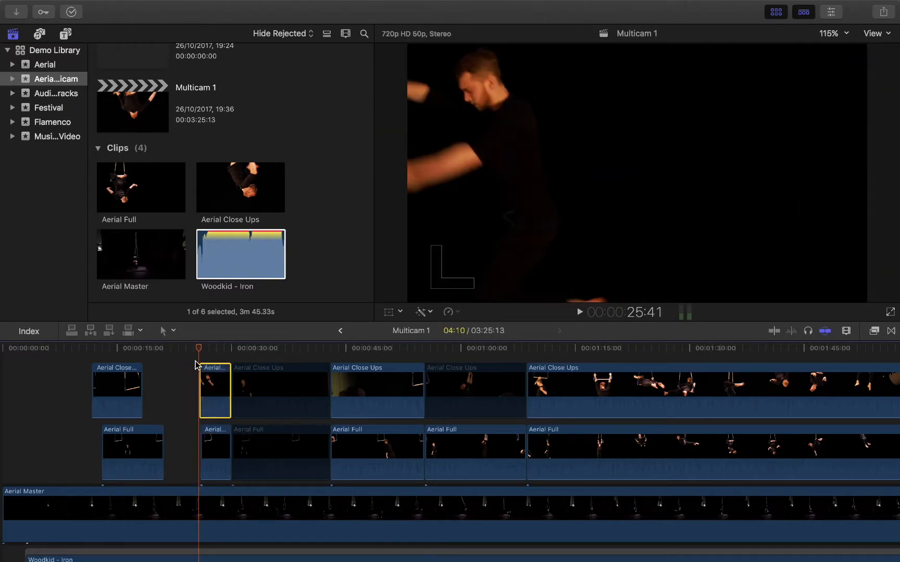
{"action": "key", "text": "space"}
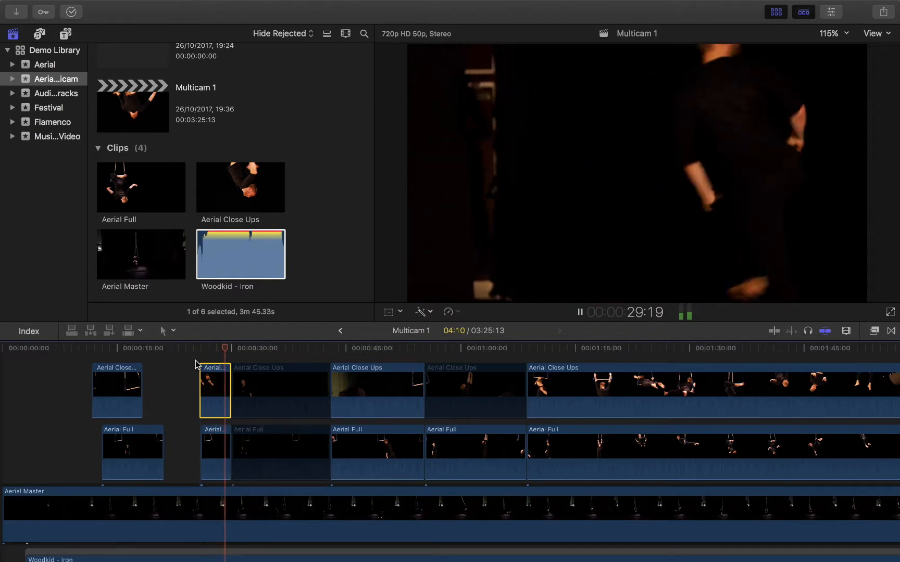
{"action": "key", "text": "space"}
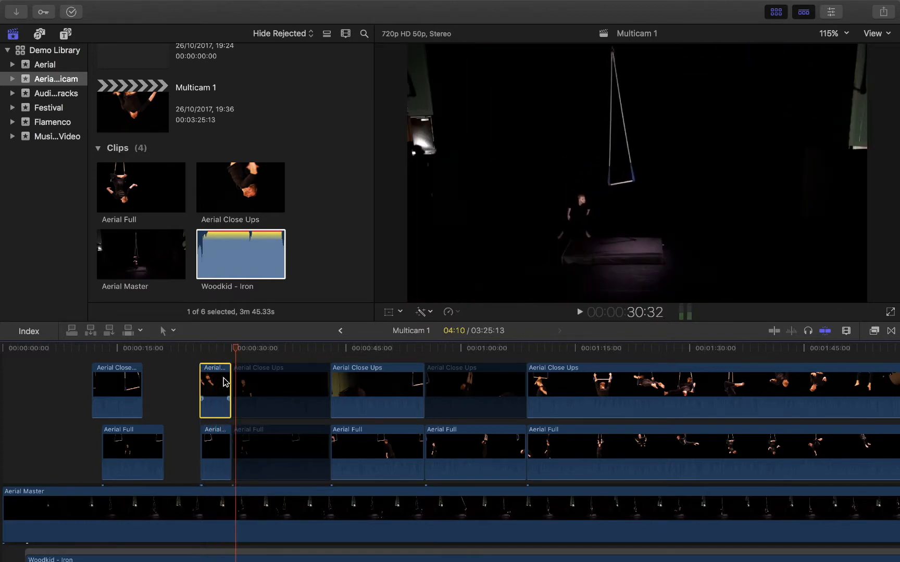
Step: Trim the ends of the second Aerial Close Ups and second Aerial Full pieces to about 29 seconds
{"action": "left_click_drag", "start_coordinate": [226, 380], "coordinate": [213, 381]}
{"action": "key", "text": "super+equal"}
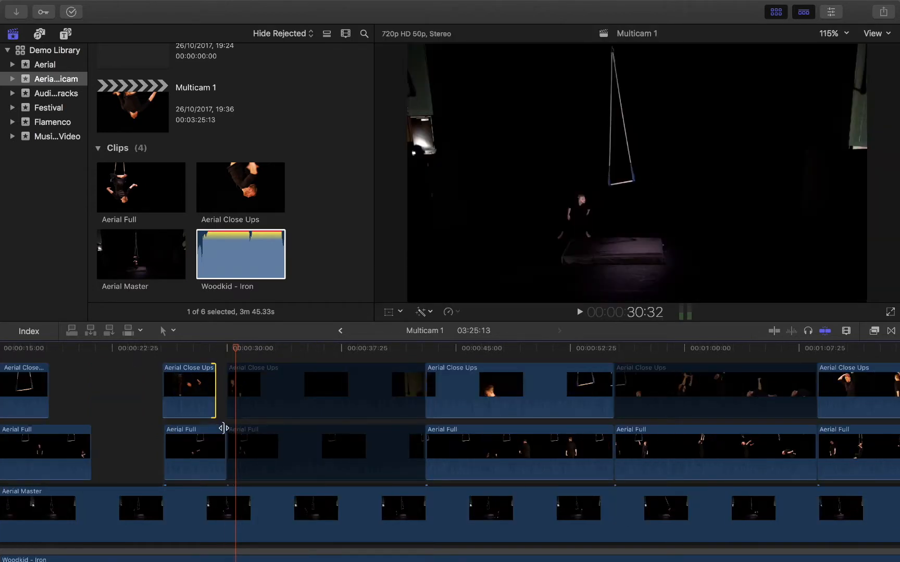
{"action": "left_click_drag", "start_coordinate": [224, 432], "coordinate": [213, 432]}
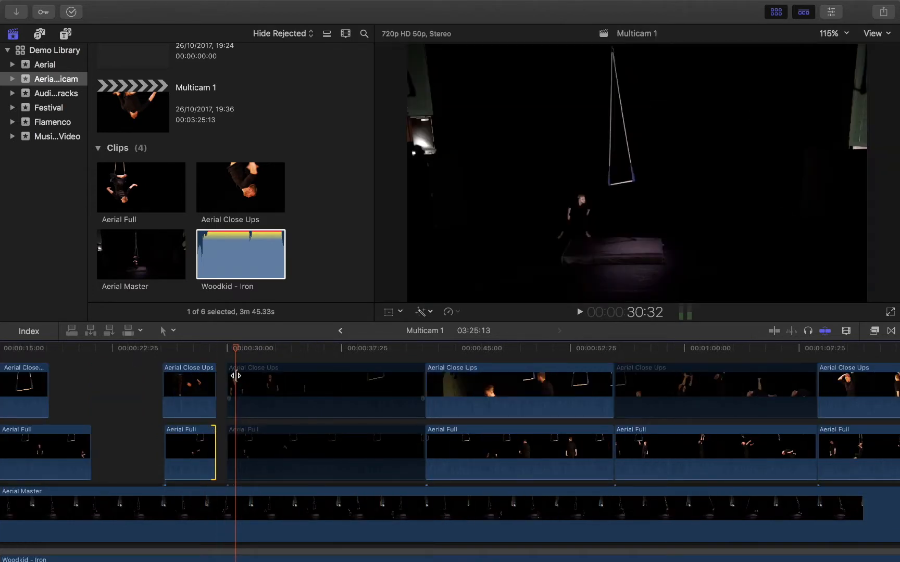
Step: Trim the third Aerial Close Ups start to about 35 seconds and the third Aerial Full start to 30:32, enabling that Full piece
{"action": "left_click_drag", "start_coordinate": [228, 377], "coordinate": [304, 376]}
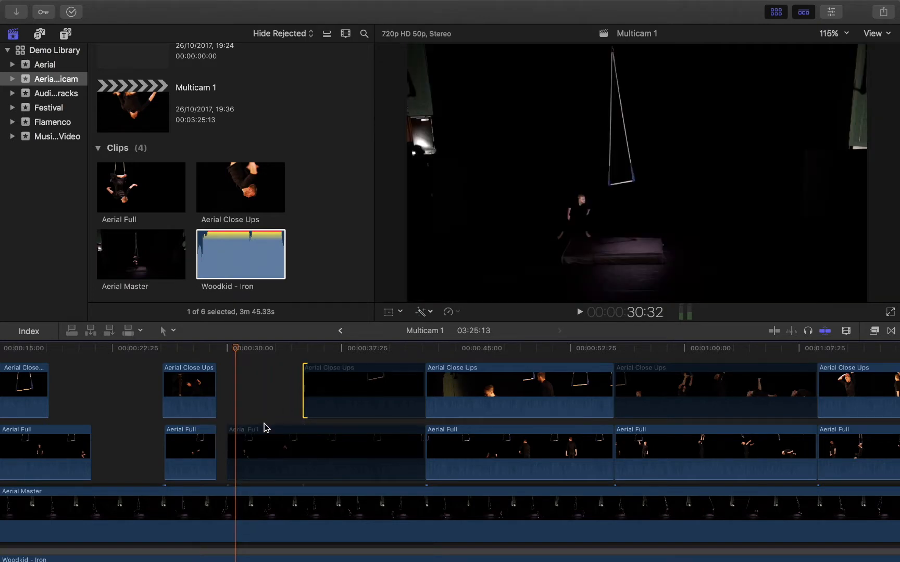
{"action": "left_click_drag", "start_coordinate": [232, 448], "coordinate": [238, 446]}
{"action": "left_click", "coordinate": [275, 454]}
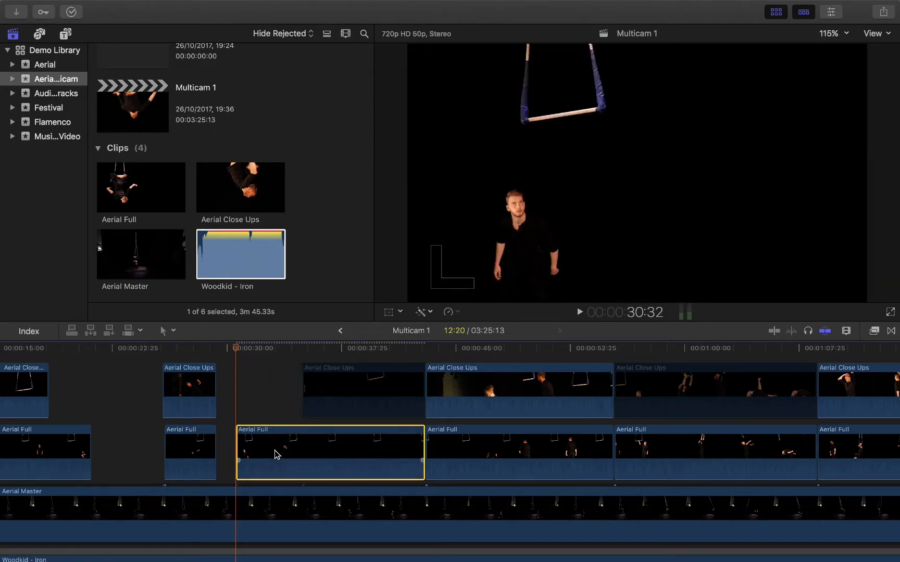
{"action": "key", "text": "super+minus"}
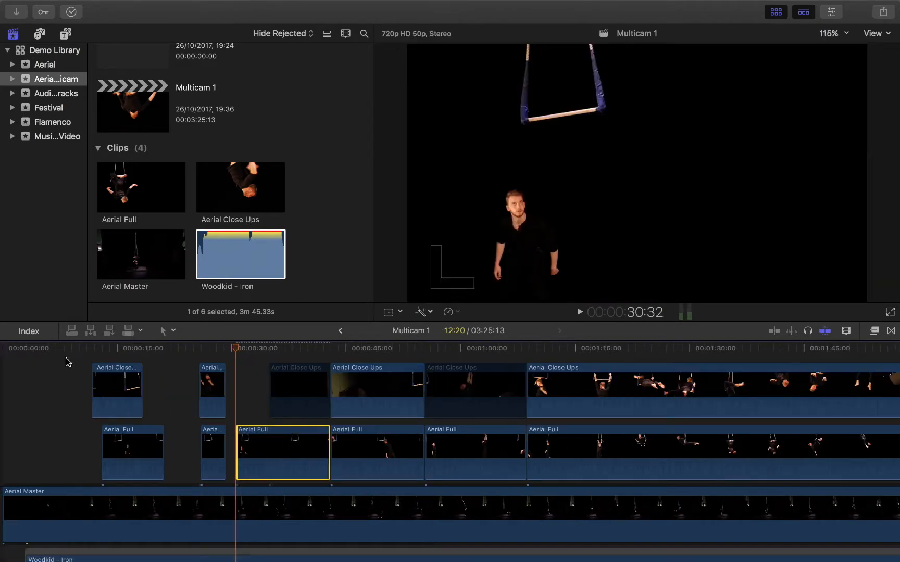
Step: Play the trimmed edit from about 8 seconds past the 30-second cut and examine the stacked angle pieces and audio below them
{"action": "left_click", "coordinate": [66, 363]}
{"action": "key", "text": "space"}
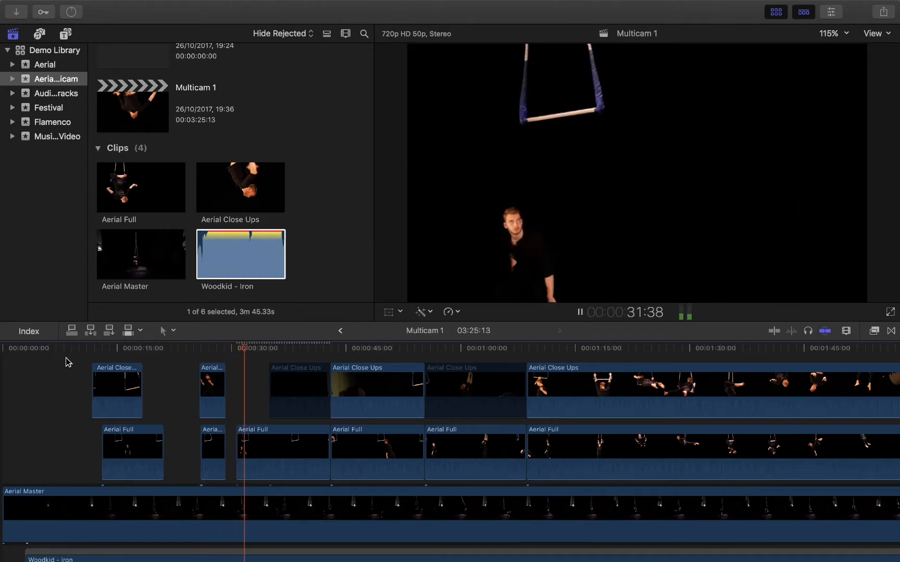
{"action": "key", "text": "space"}
{"action": "scroll", "coordinate": [167, 357], "scroll_direction": "left", "scroll_amount": 2}
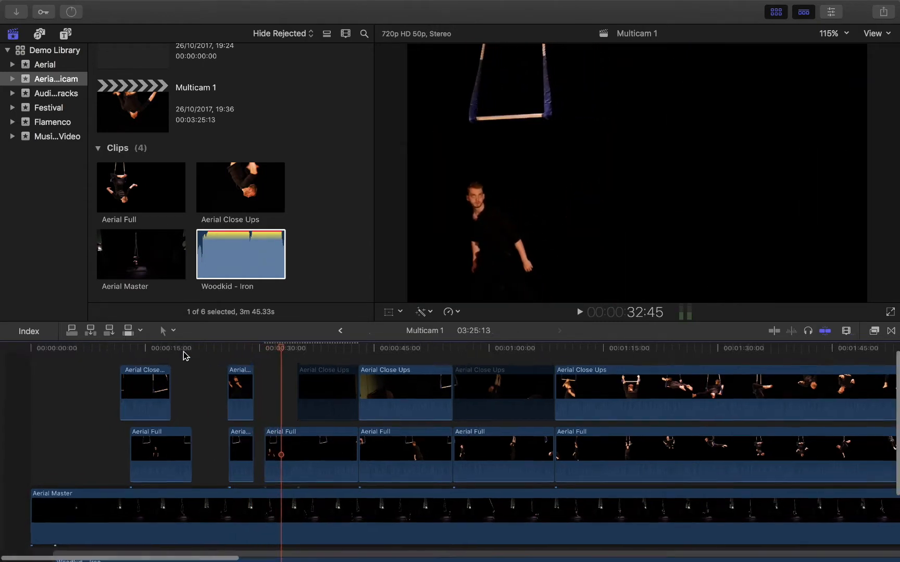
{"action": "scroll", "coordinate": [164, 365], "scroll_direction": "down", "scroll_amount": 3}
{"action": "scroll", "coordinate": [158, 373], "scroll_direction": "down", "scroll_amount": 3}
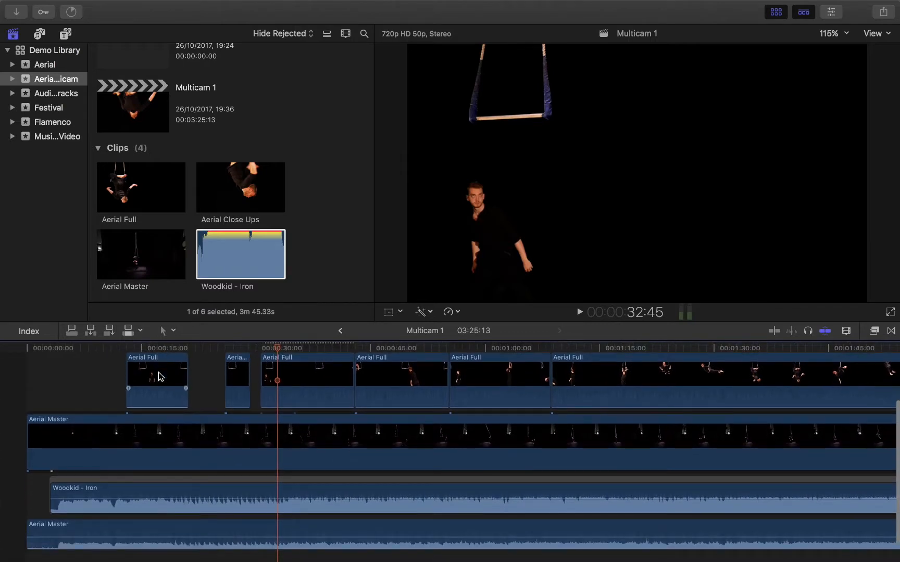
{"action": "scroll", "coordinate": [84, 385], "scroll_direction": "down", "scroll_amount": 2}
{"action": "scroll", "coordinate": [84, 386], "scroll_direction": "up", "scroll_amount": 5}
{"action": "scroll", "coordinate": [83, 386], "scroll_direction": "right", "scroll_amount": 1}
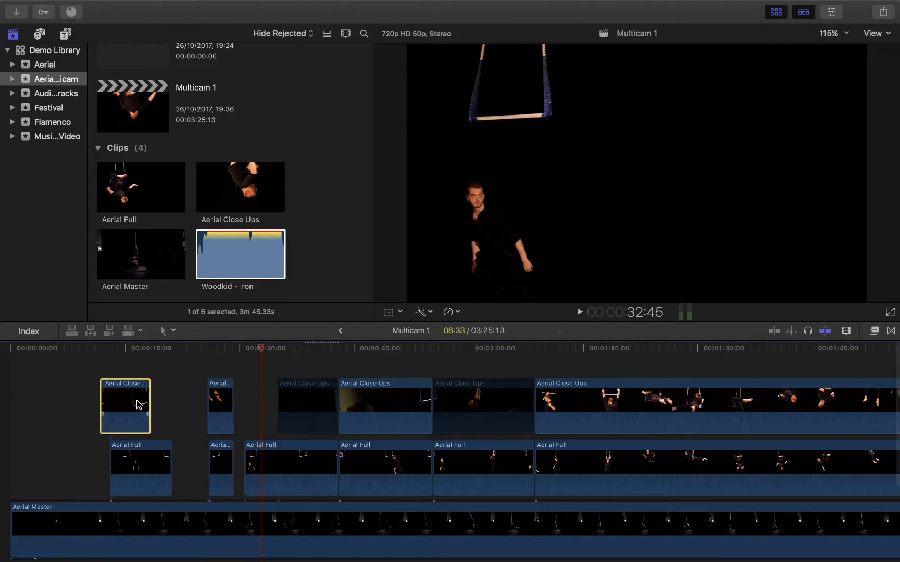
Step: Disable the first Aerial Close Ups piece and blade it at 14:46
{"action": "left_click", "coordinate": [120, 358]}
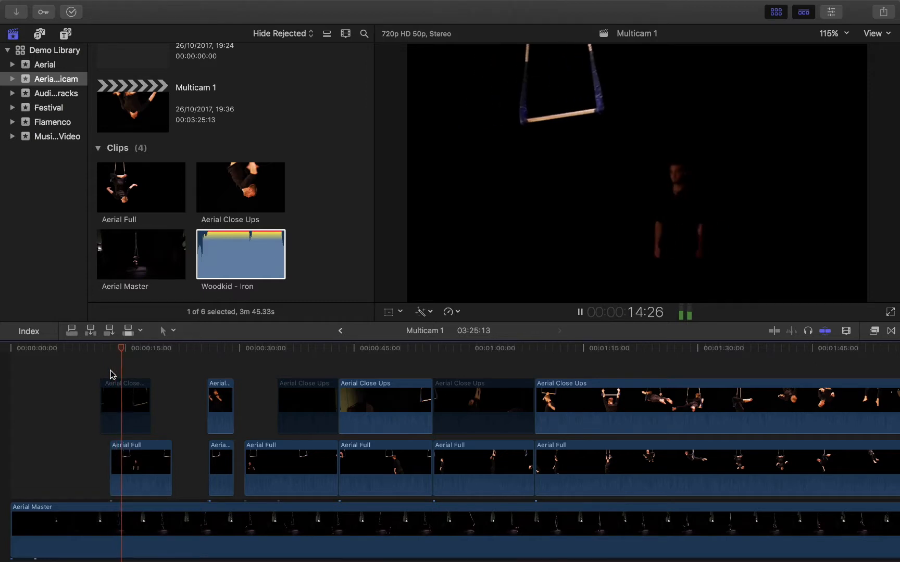
{"action": "key", "text": "space"}
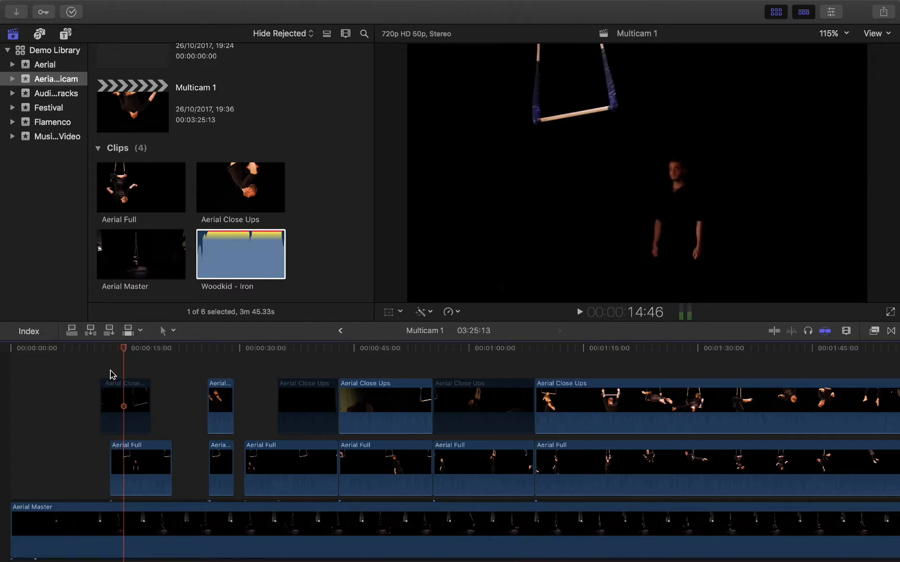
{"action": "key", "text": "b"}
{"action": "left_click", "coordinate": [125, 405]}
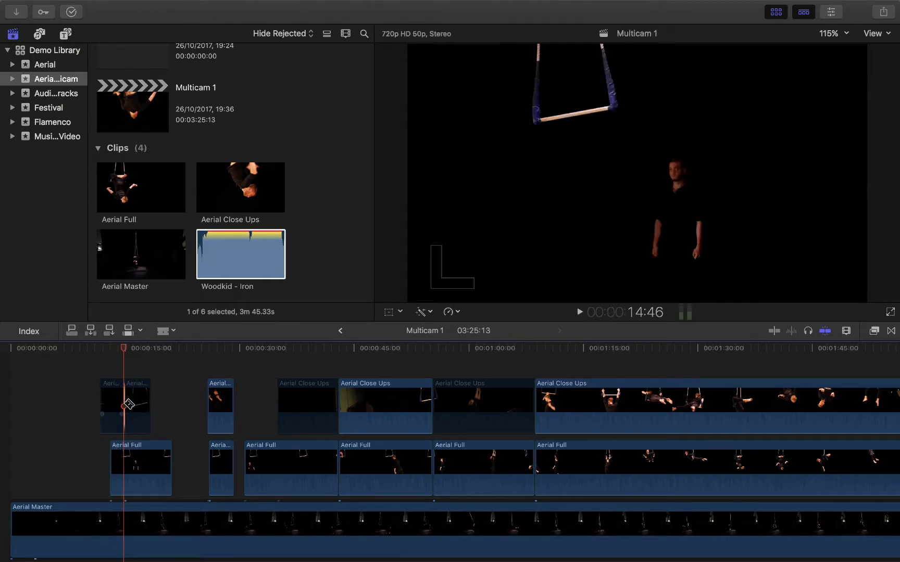
Step: Enable the second half of the split Aerial Close Ups piece and play the cut from about 13 seconds
{"action": "key", "text": "v"}
{"action": "left_click", "coordinate": [110, 357]}
{"action": "key", "text": "space"}
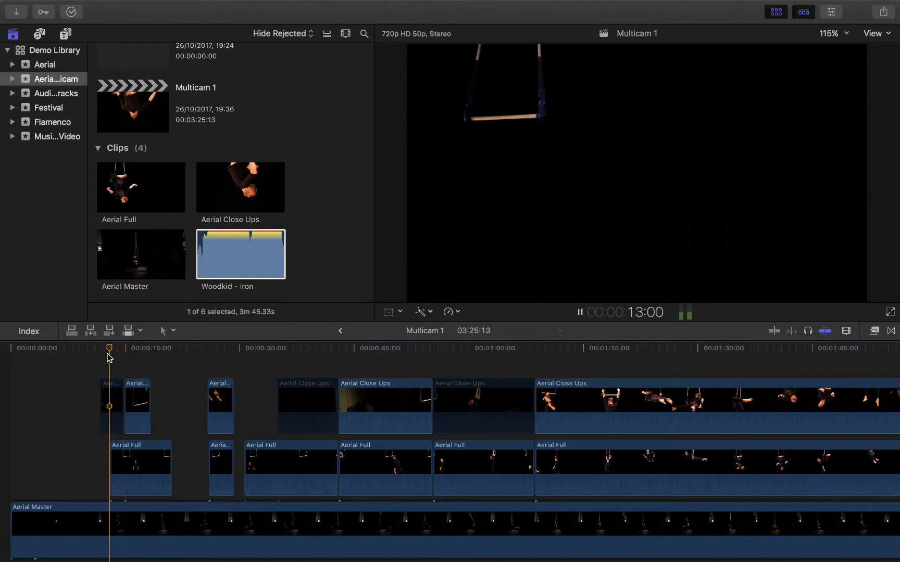
{"action": "key", "text": "space"}
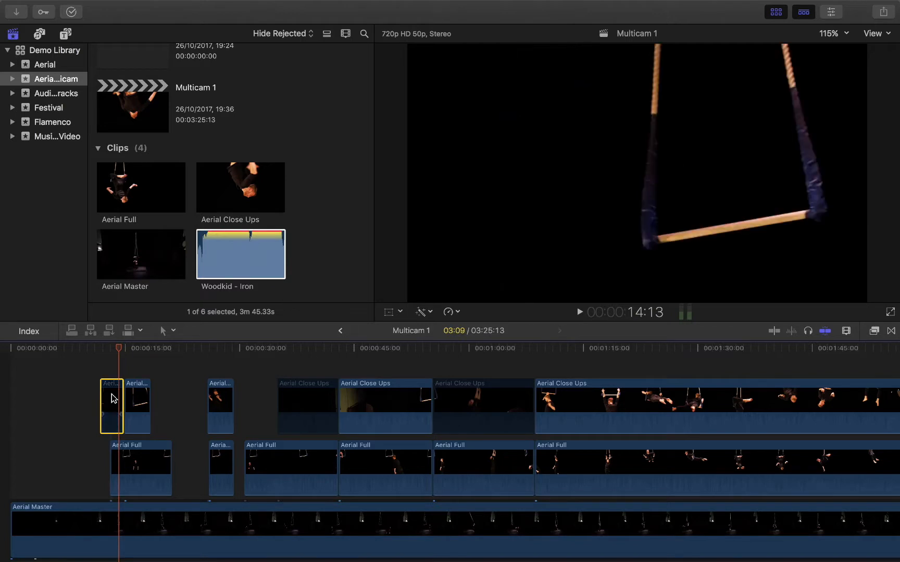
Step: Enable the first half of the split Aerial Close Ups piece, disable its second half, and play from 11:37
{"action": "left_click", "coordinate": [98, 359]}
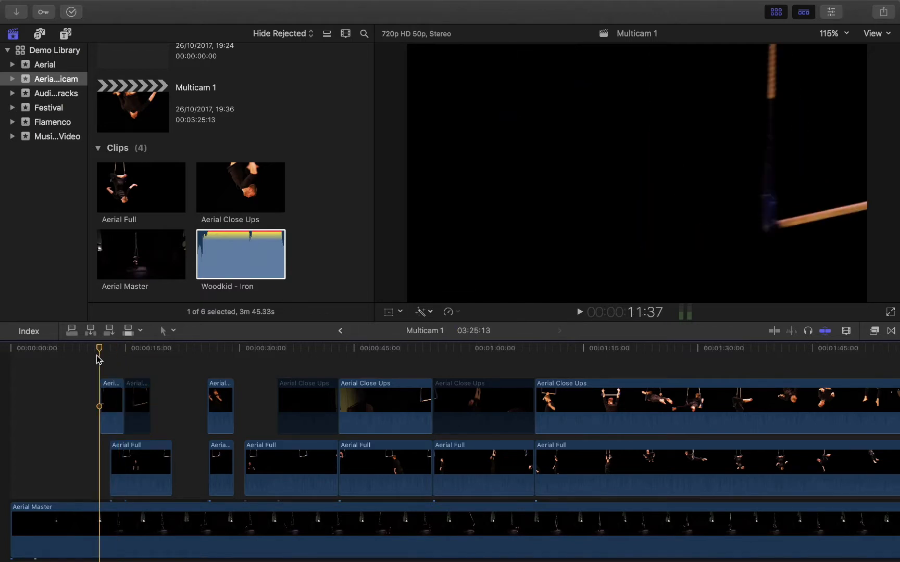
{"action": "key", "text": "space"}
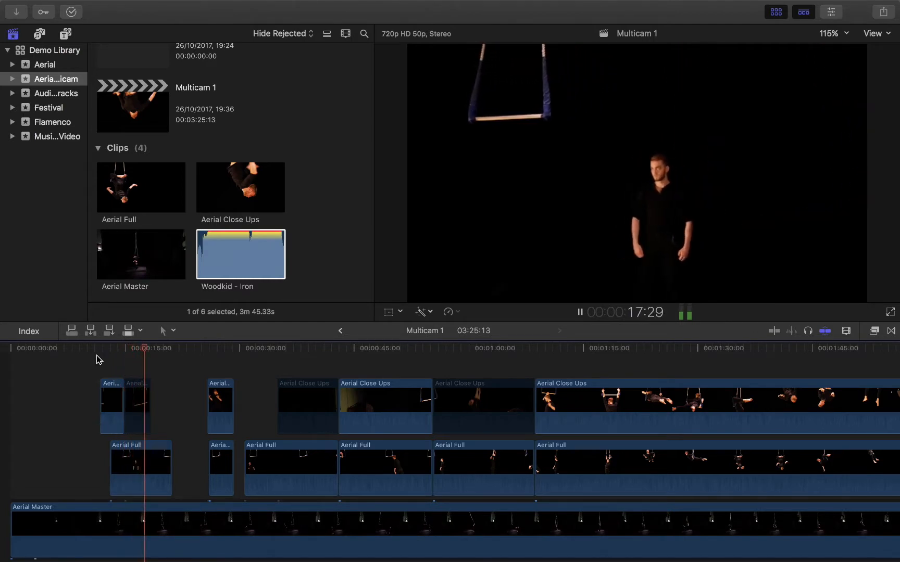
{"action": "key", "text": "space"}
Step: Trim the first Aerial Full piece's start to the 14:46 cut and delete the disabled Aerial Close Ups half above it
{"action": "left_click_drag", "start_coordinate": [123, 383], "coordinate": [125, 386]}
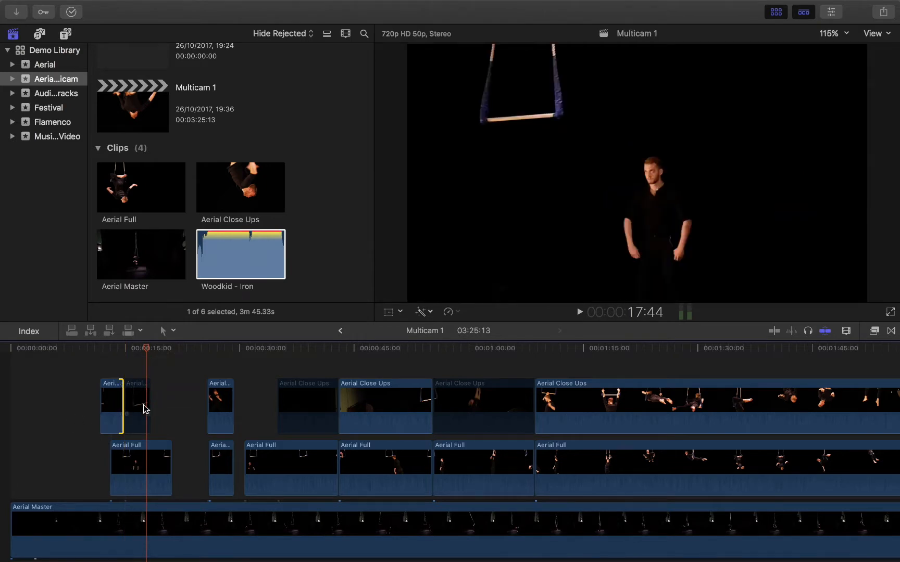
{"action": "scroll", "coordinate": [146, 408], "scroll_direction": "down", "scroll_amount": 3}
{"action": "scroll", "coordinate": [175, 385], "scroll_direction": "up", "scroll_amount": 3}
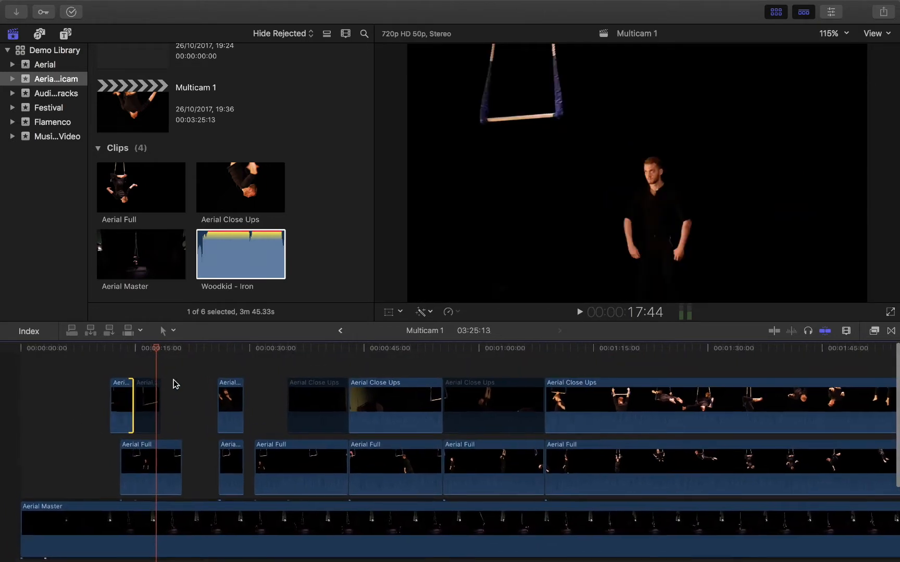
{"action": "scroll", "coordinate": [173, 412], "scroll_direction": "down", "scroll_amount": 2}
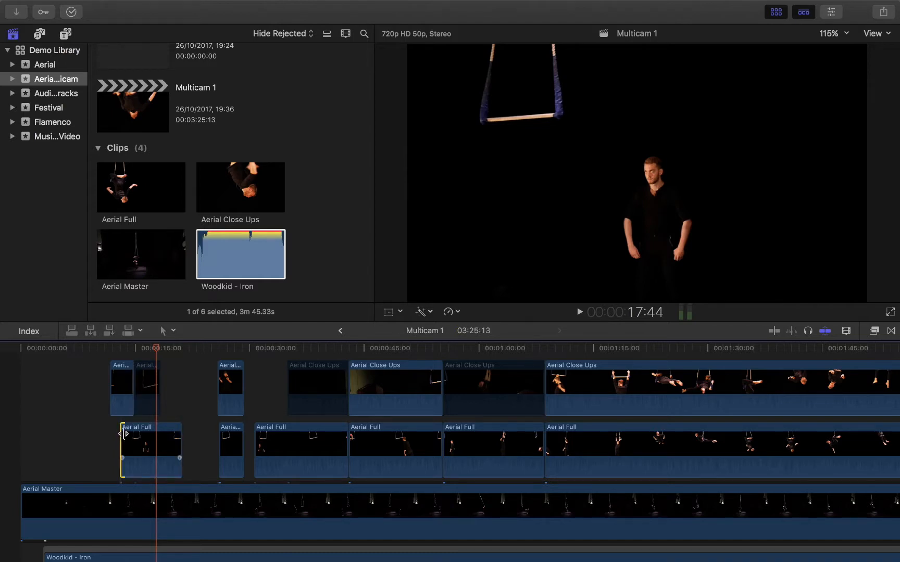
{"action": "left_click_drag", "start_coordinate": [123, 434], "coordinate": [137, 435]}
{"action": "left_click", "coordinate": [147, 401]}
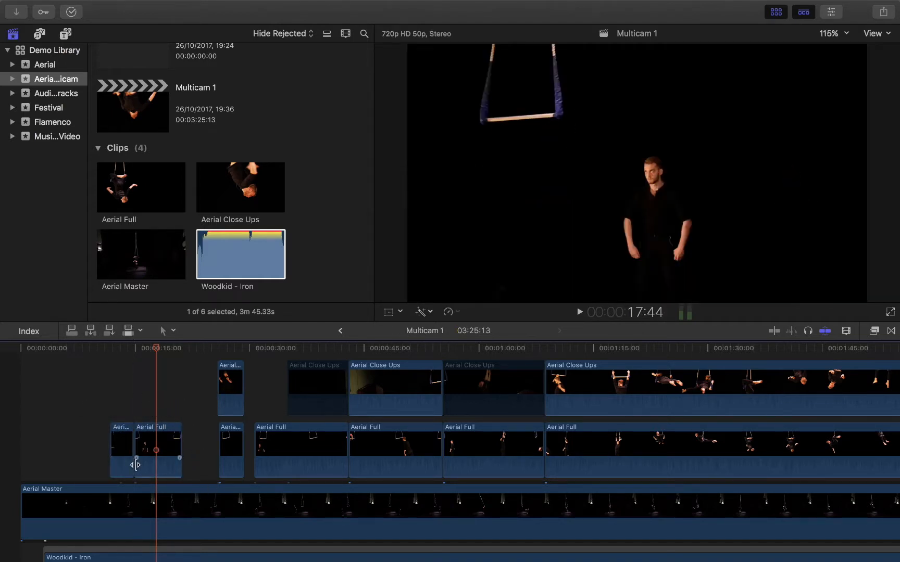
Step: Split Aerial Master at both ends of the first two adjoining Aerial Full clips, and replace that section with those clips
{"action": "scroll", "coordinate": [156, 469], "scroll_direction": "down", "scroll_amount": 4}
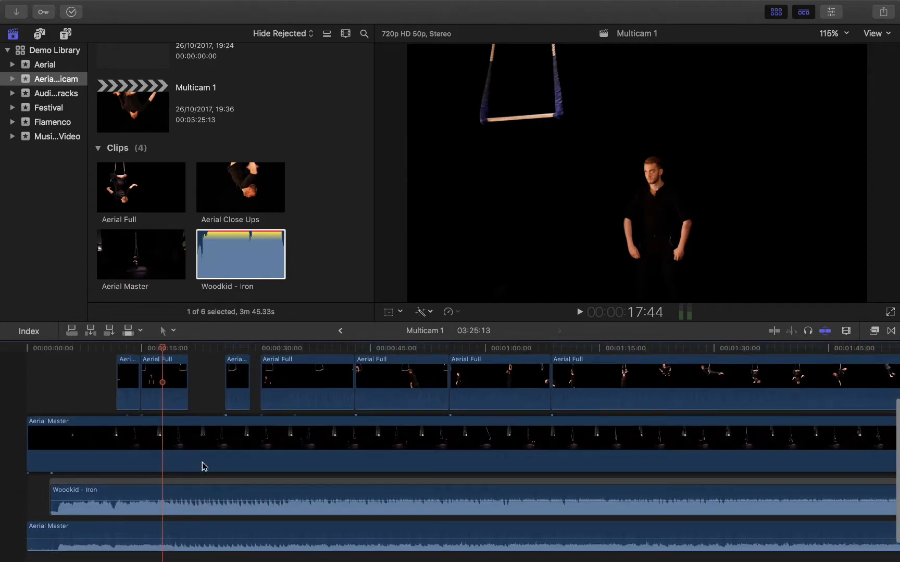
{"action": "key", "text": "t"}
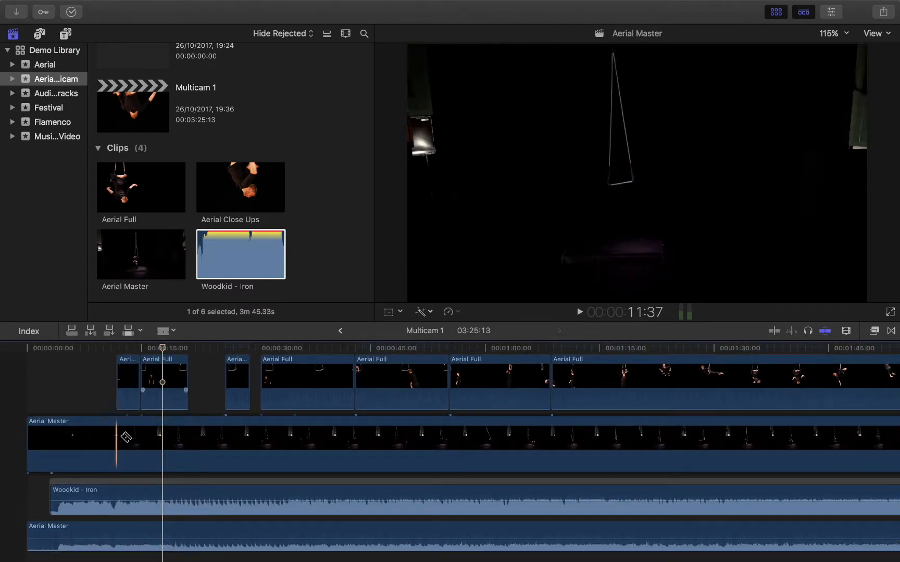
{"action": "left_click", "coordinate": [117, 436]}
{"action": "left_click", "coordinate": [189, 436]}
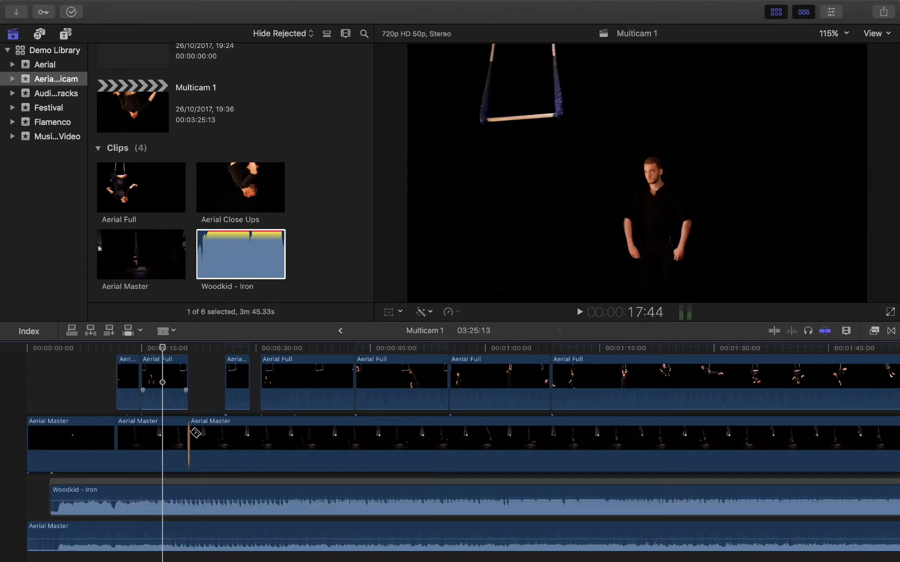
{"action": "scroll", "coordinate": [193, 433], "scroll_direction": "up", "scroll_amount": 1}
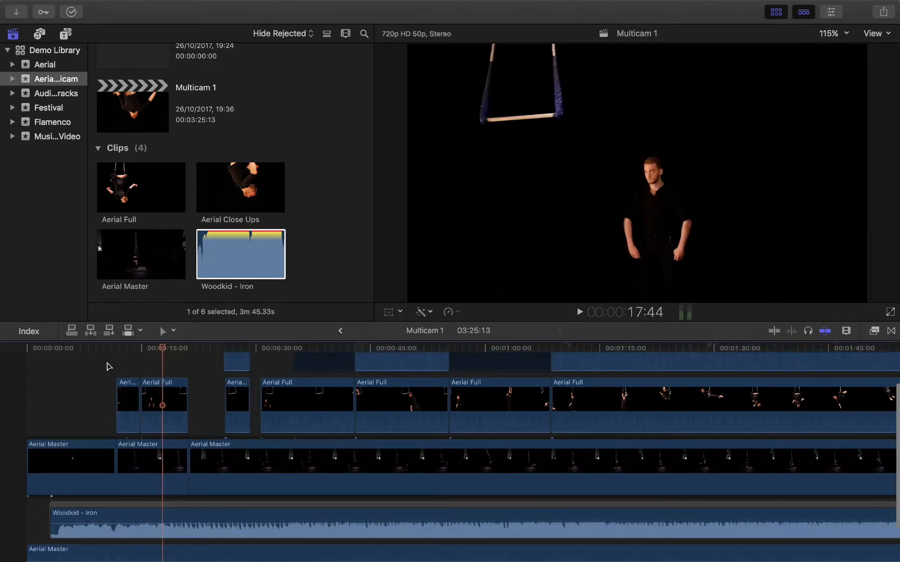
{"action": "left_click_drag", "start_coordinate": [107, 366], "coordinate": [175, 461]}
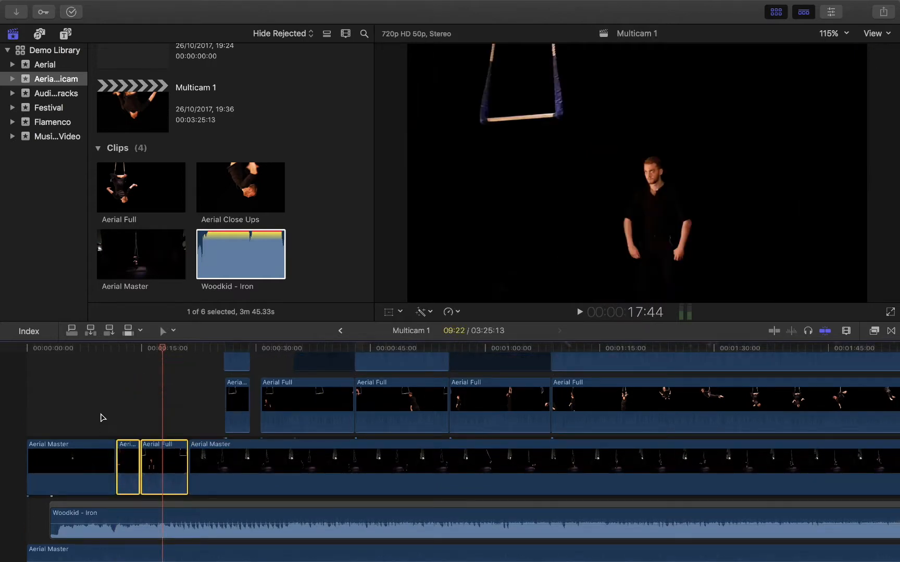
Step: Split the remaining Aerial Master clip at the start and end of the short stacked Aerial Full and close-up clips
{"action": "scroll", "coordinate": [188, 410], "scroll_direction": "up", "scroll_amount": 2}
{"action": "scroll", "coordinate": [189, 410], "scroll_direction": "right", "scroll_amount": 1}
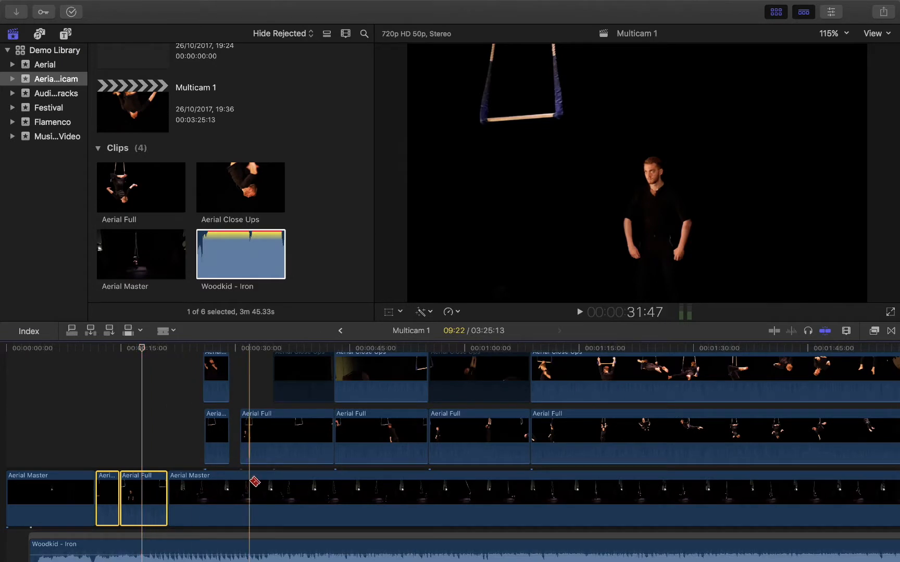
{"action": "left_click", "coordinate": [204, 487]}
{"action": "left_click", "coordinate": [230, 492]}
Step: Delete the short Aerial Full clip and replace the cut Aerial Master section beneath it with the short close-up clip
{"action": "scroll", "coordinate": [235, 492], "scroll_direction": "up", "scroll_amount": 2}
{"action": "scroll", "coordinate": [236, 493], "scroll_direction": "right", "scroll_amount": 1}
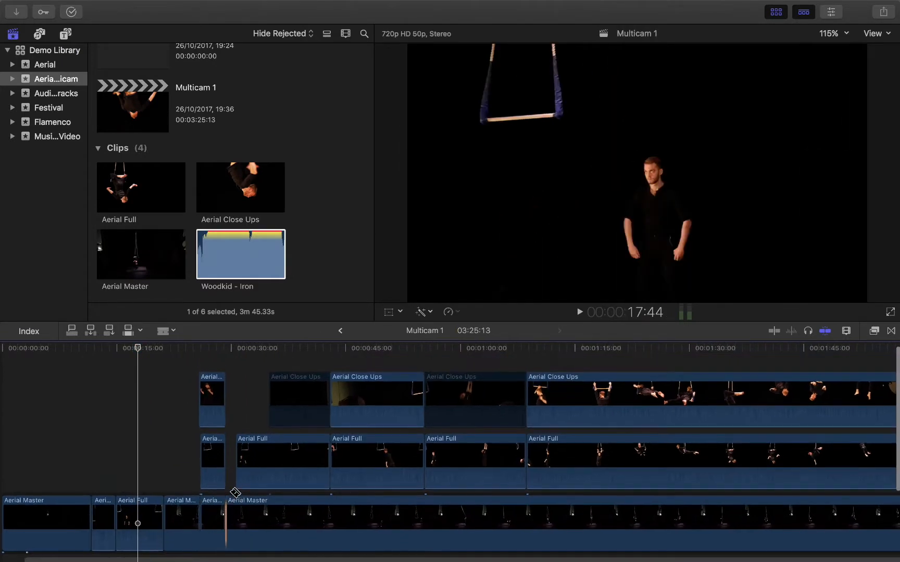
{"action": "key", "text": "Delete"}
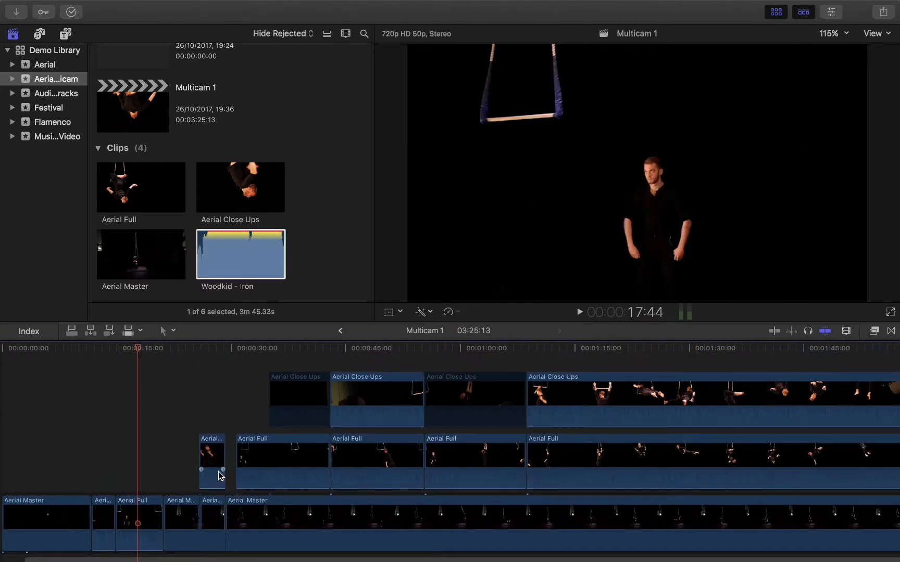
{"action": "left_click_drag", "start_coordinate": [215, 471], "coordinate": [215, 509]}
{"action": "key", "text": "super+z"}
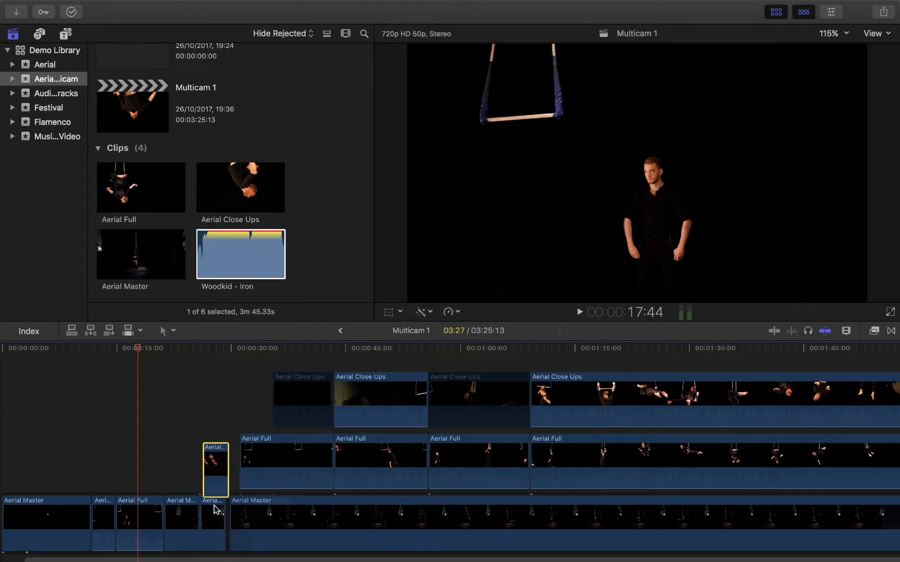
{"action": "left_click_drag", "start_coordinate": [215, 475], "coordinate": [215, 530]}
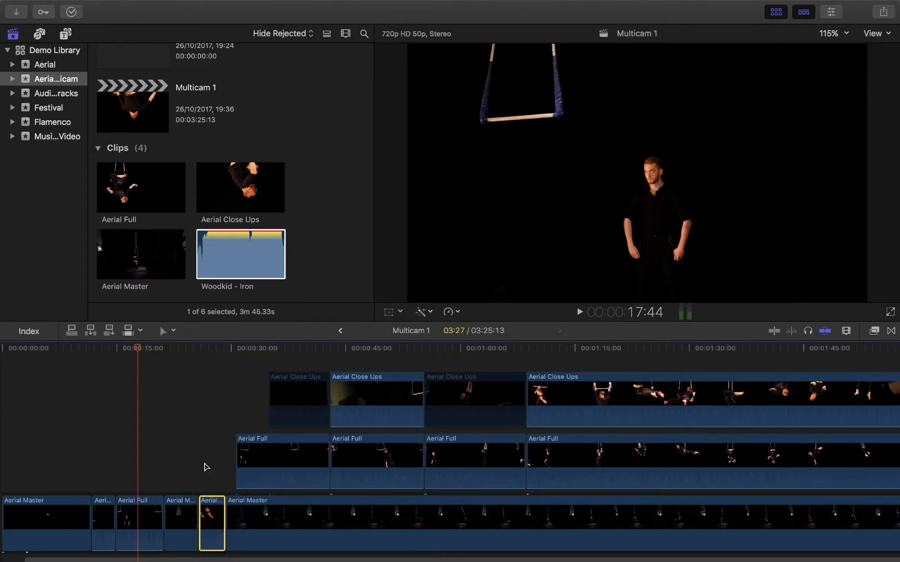
Step: Play back the edited opening of the primary storyline through the first Aerial Full clip
{"action": "scroll", "coordinate": [290, 480], "scroll_direction": "down", "scroll_amount": 3}
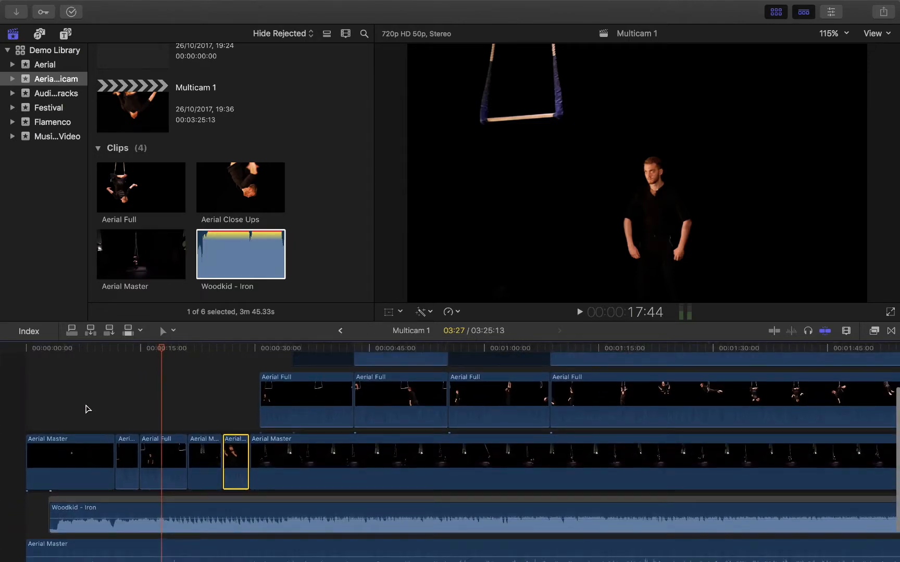
{"action": "left_click", "coordinate": [102, 399]}
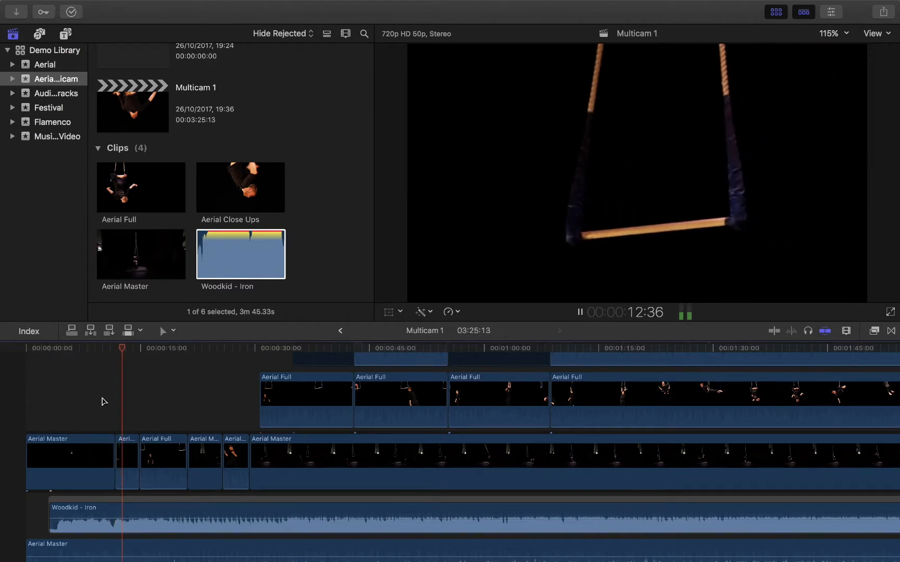
{"action": "key", "text": "space"}
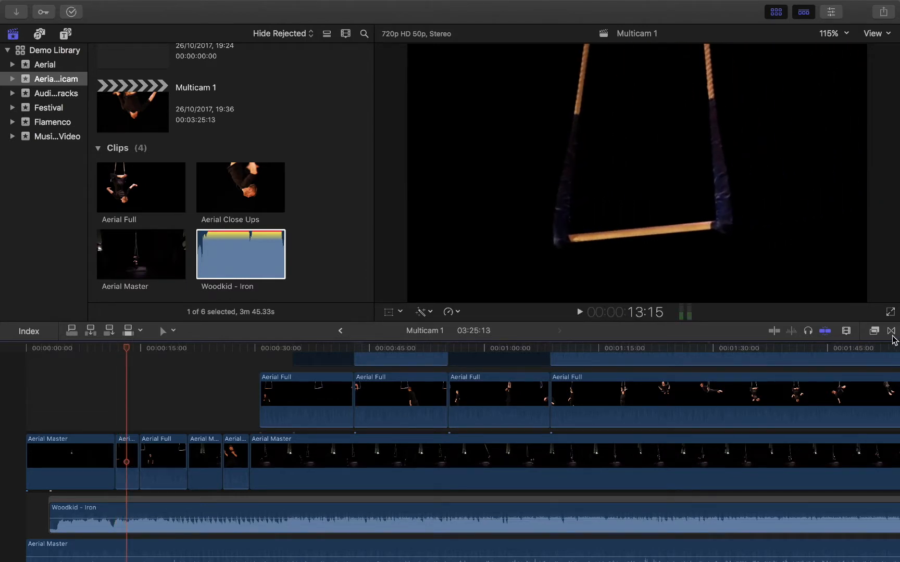
Step: Add a Cross Dissolve between the first two Aerial Full clips and a Directional transition between the second one and Aerial Master
{"action": "left_click", "coordinate": [891, 330]}
{"action": "left_click_drag", "start_coordinate": [789, 385], "coordinate": [142, 453]}
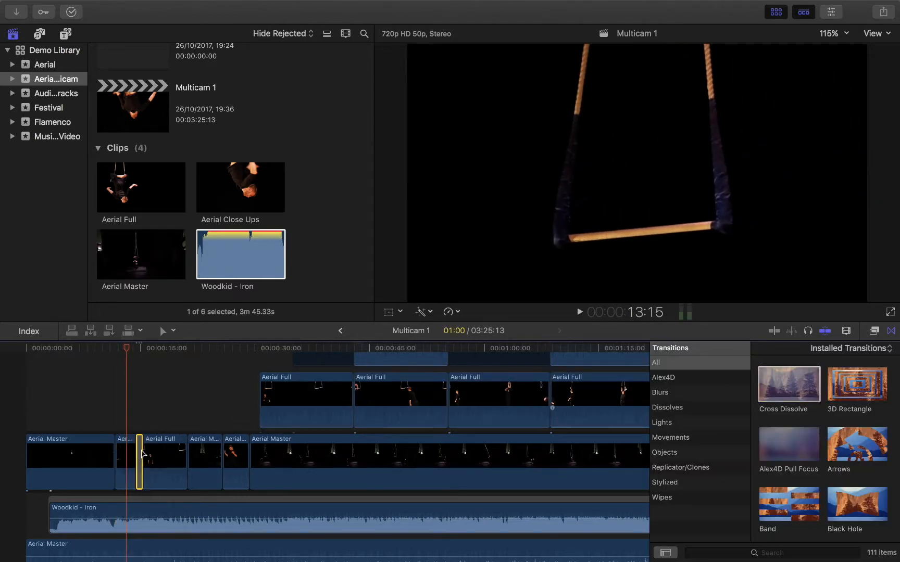
{"action": "left_click", "coordinate": [781, 396]}
{"action": "scroll", "coordinate": [802, 406], "scroll_direction": "down", "scroll_amount": 10}
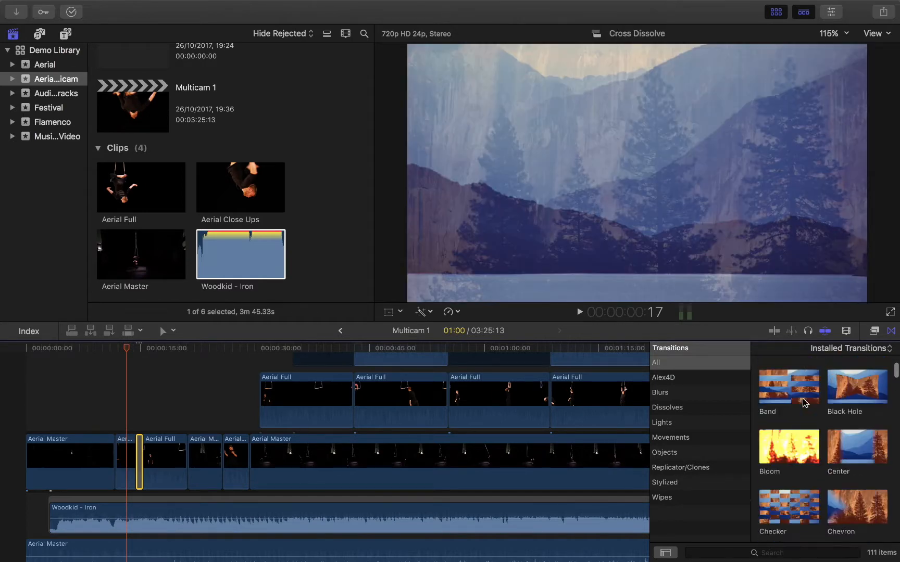
{"action": "scroll", "coordinate": [804, 404], "scroll_direction": "down", "scroll_amount": 6}
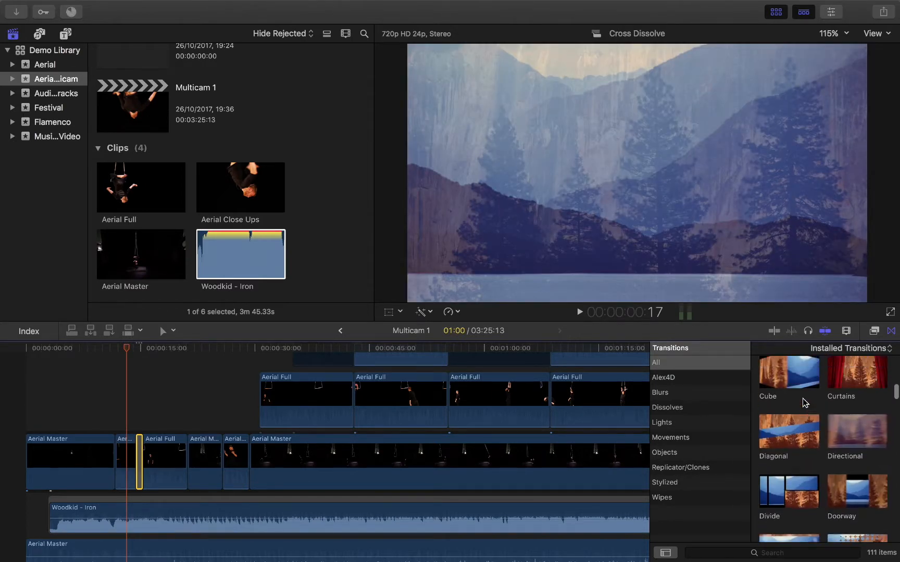
{"action": "left_click_drag", "start_coordinate": [848, 463], "coordinate": [201, 465]}
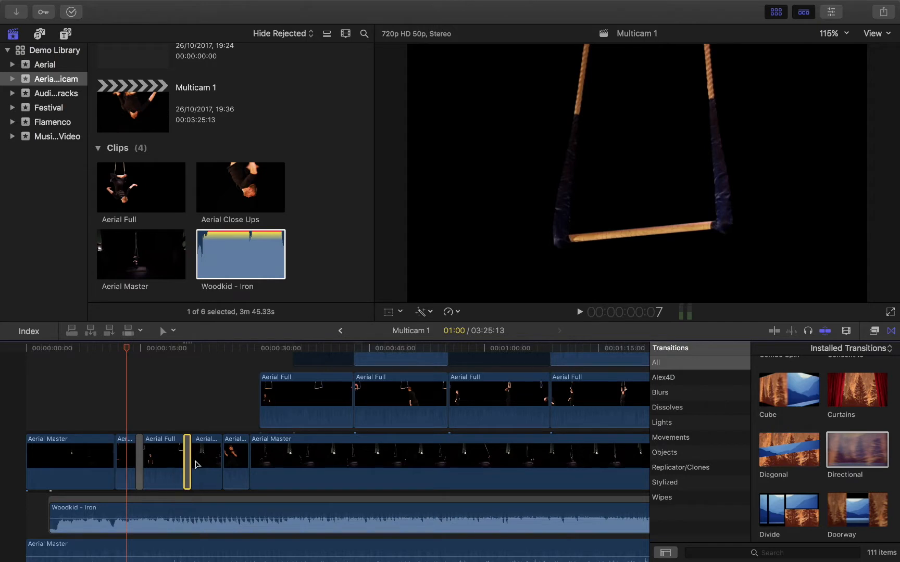
Step: Play back the edit across both transitions and hide the transitions browser
{"action": "key", "text": "space"}
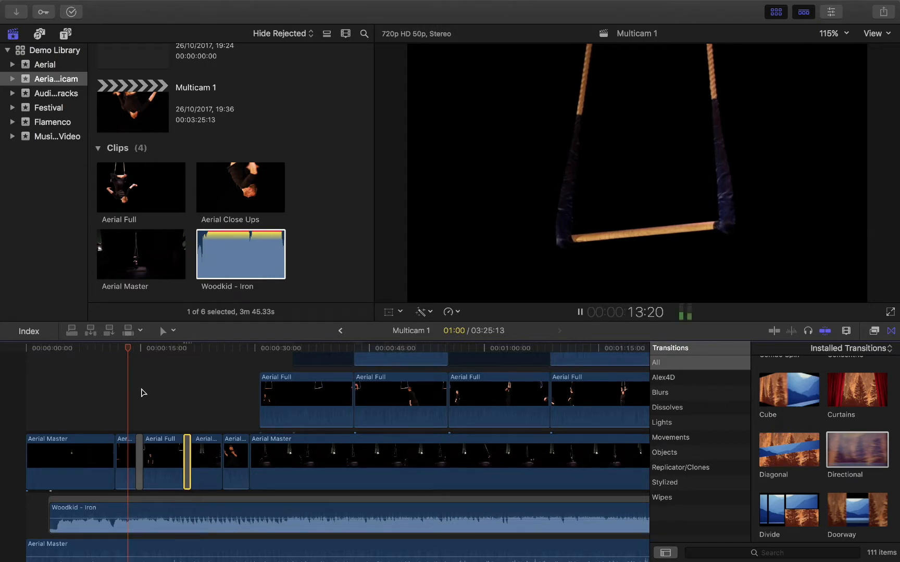
{"action": "left_click", "coordinate": [891, 331]}
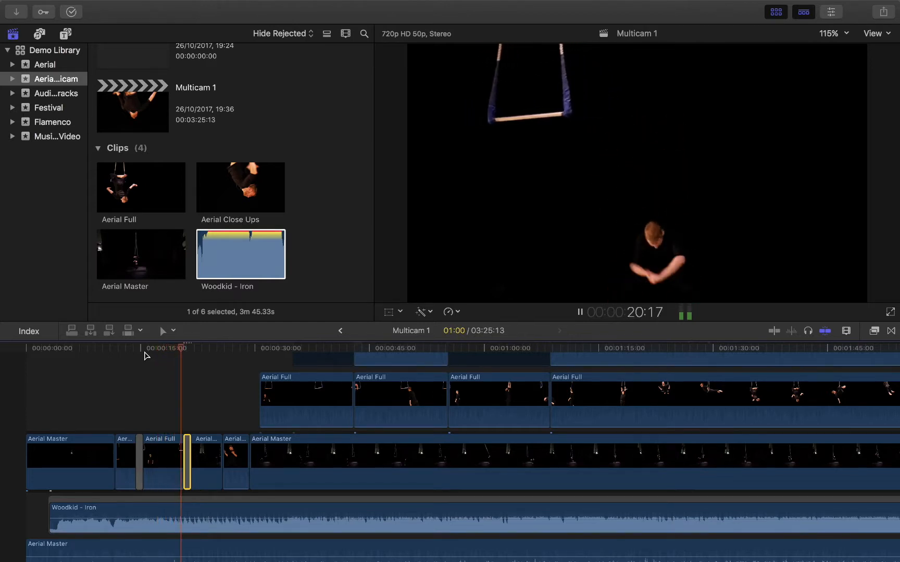
{"action": "key", "text": "space"}
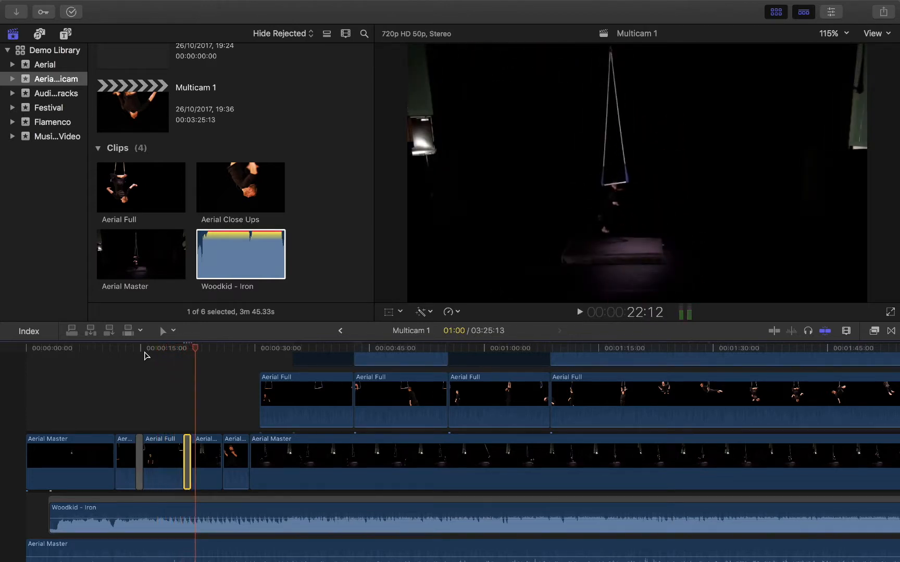
Step: Remove the Directional and Cross Dissolve transitions from the primary storyline
{"action": "key", "text": "Delete"}
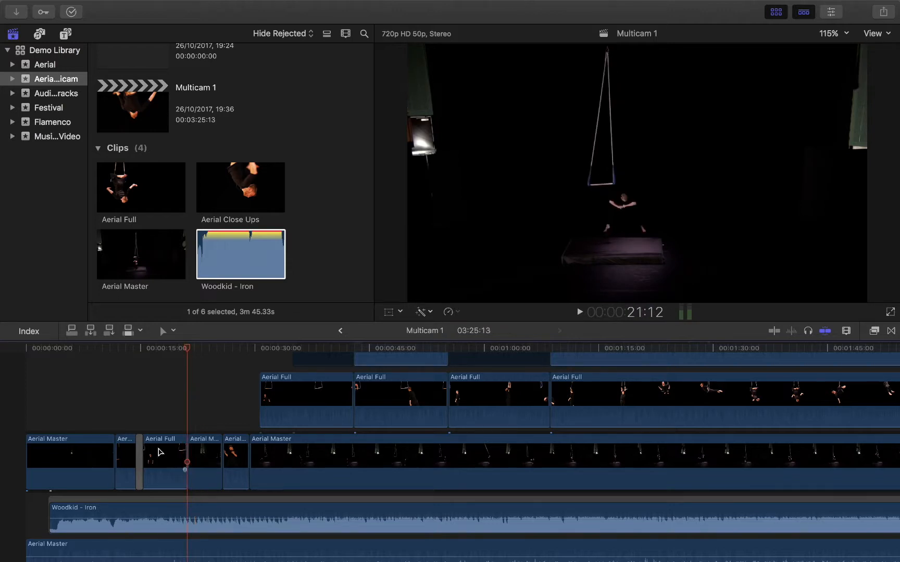
{"action": "key", "text": "Delete"}
Step: Examine the full length of the Multicam 1 timeline, including the stacked camera clips and the audio clips below
{"action": "scroll", "coordinate": [155, 448], "scroll_direction": "down", "scroll_amount": 3}
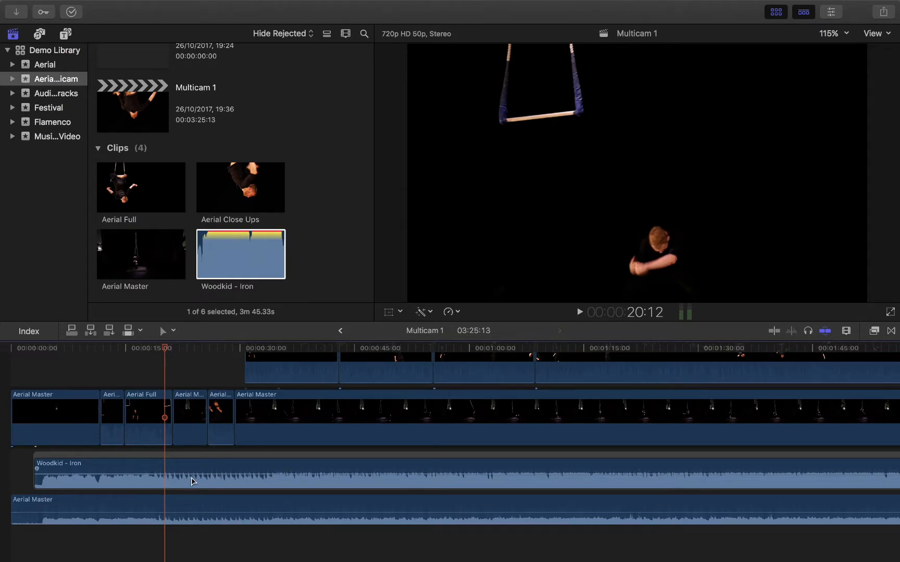
{"action": "scroll", "coordinate": [193, 480], "scroll_direction": "up", "scroll_amount": 5}
{"action": "scroll", "coordinate": [192, 480], "scroll_direction": "right", "scroll_amount": 3}
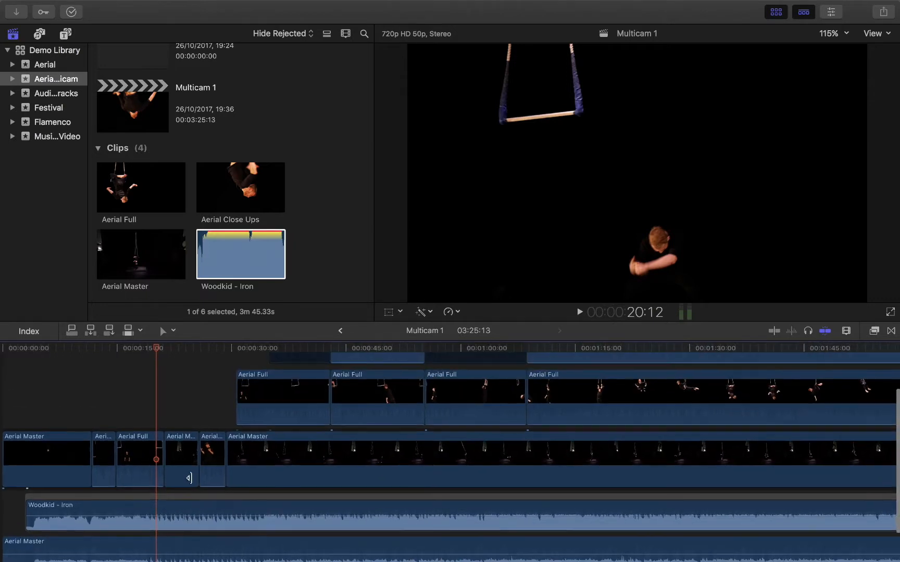
{"action": "scroll", "coordinate": [253, 482], "scroll_direction": "down", "scroll_amount": 3}
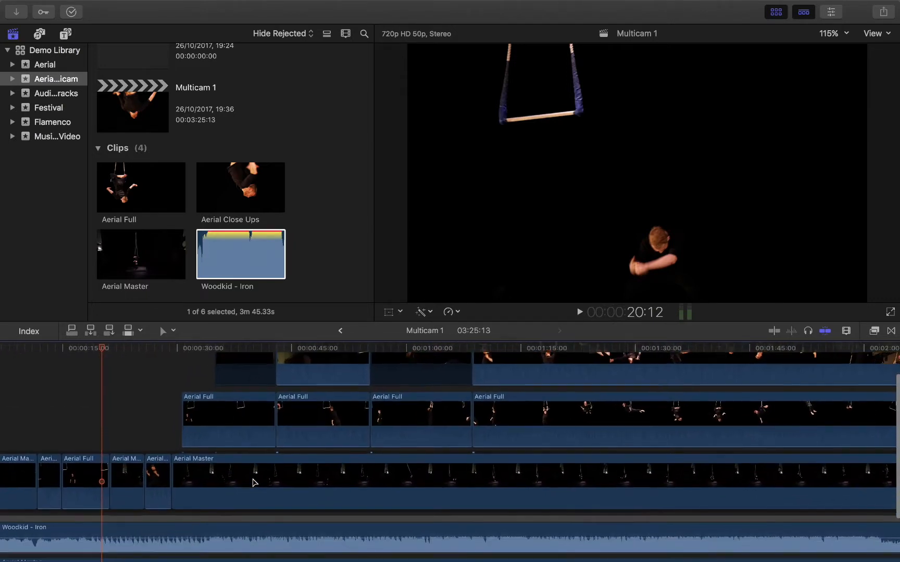
{"action": "key", "text": "super+minus"}
{"action": "scroll", "coordinate": [359, 500], "scroll_direction": "up", "scroll_amount": 2}
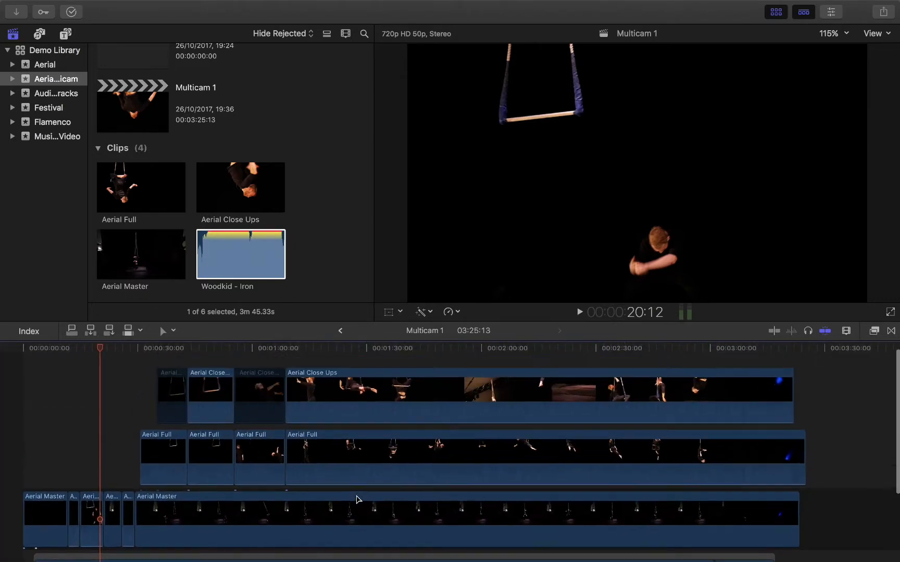
{"action": "scroll", "coordinate": [359, 499], "scroll_direction": "down", "scroll_amount": 5}
{"action": "scroll", "coordinate": [357, 500], "scroll_direction": "up", "scroll_amount": 2}
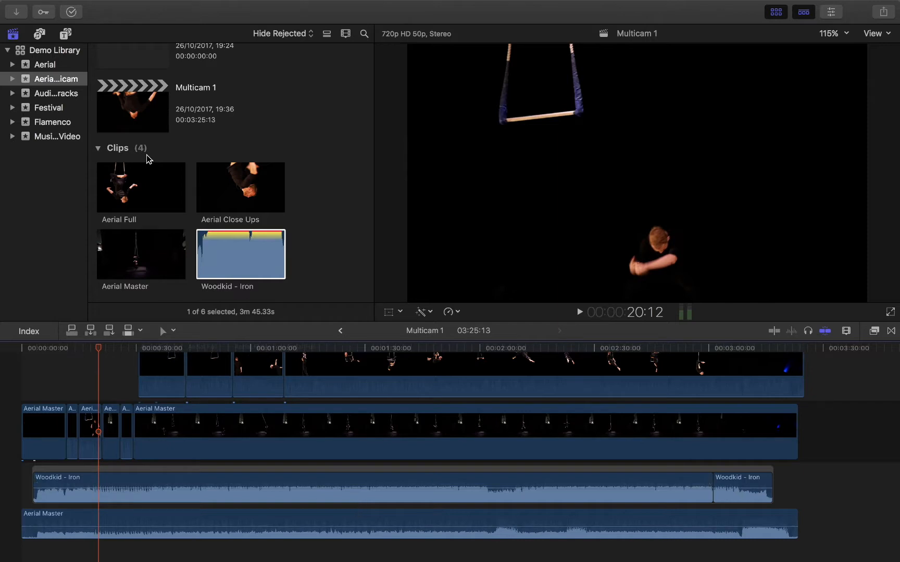
Step: Open the Multicam 2 project from the Aerial Multicam event
{"action": "scroll", "coordinate": [151, 86], "scroll_direction": "up", "scroll_amount": 2}
{"action": "double_click", "coordinate": [125, 85]}
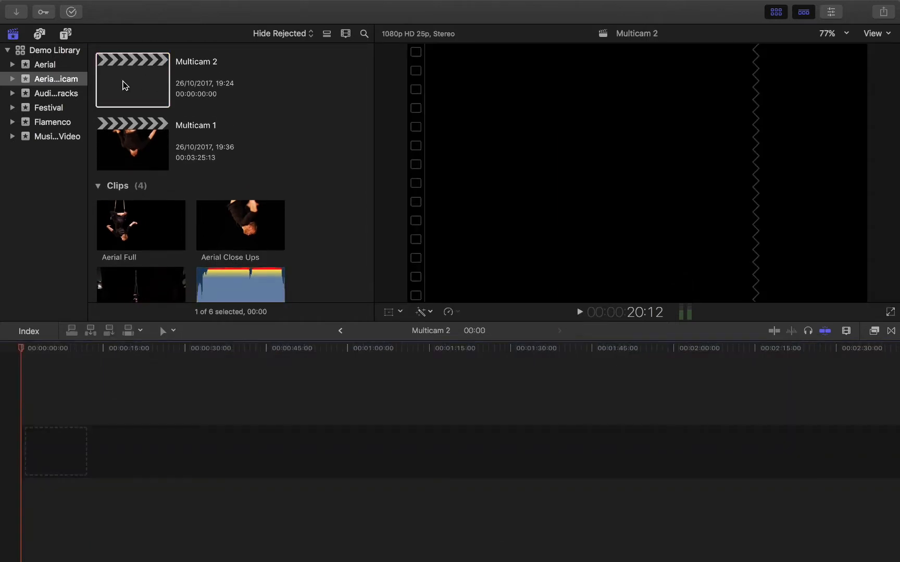
{"action": "scroll", "coordinate": [271, 224], "scroll_direction": "down", "scroll_amount": 2}
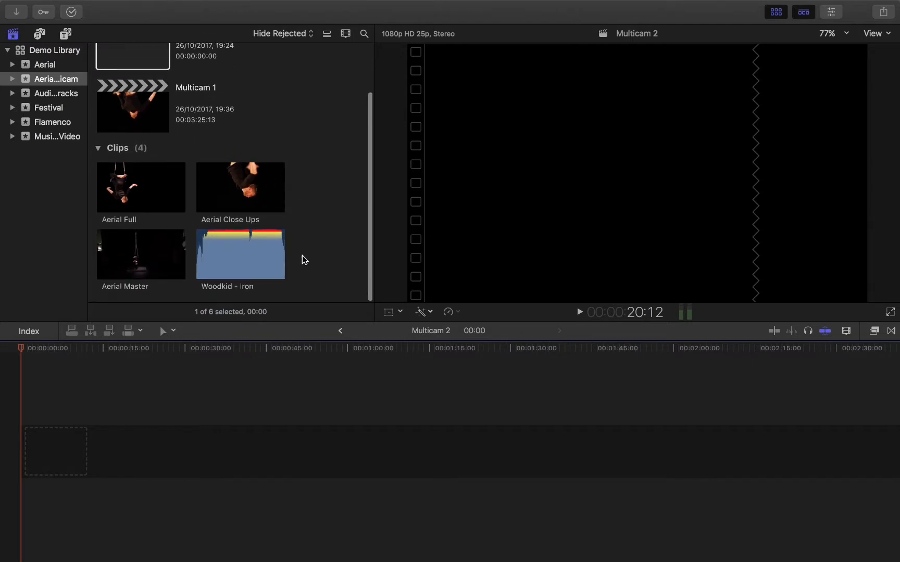
{"action": "left_click", "coordinate": [220, 194]}
{"action": "left_click", "coordinate": [162, 194]}
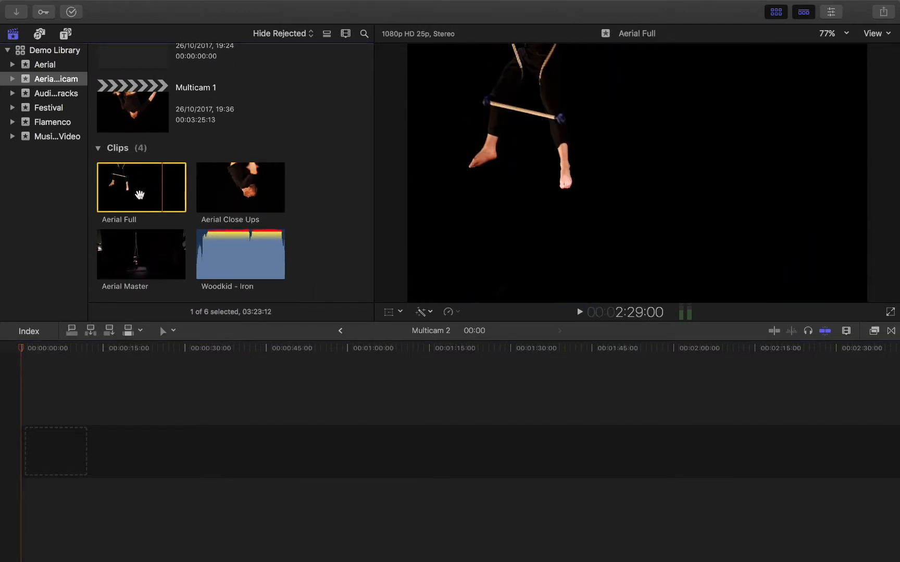
{"action": "left_click", "coordinate": [209, 203], "text": "super"}
{"action": "left_click", "coordinate": [152, 261], "text": "super"}
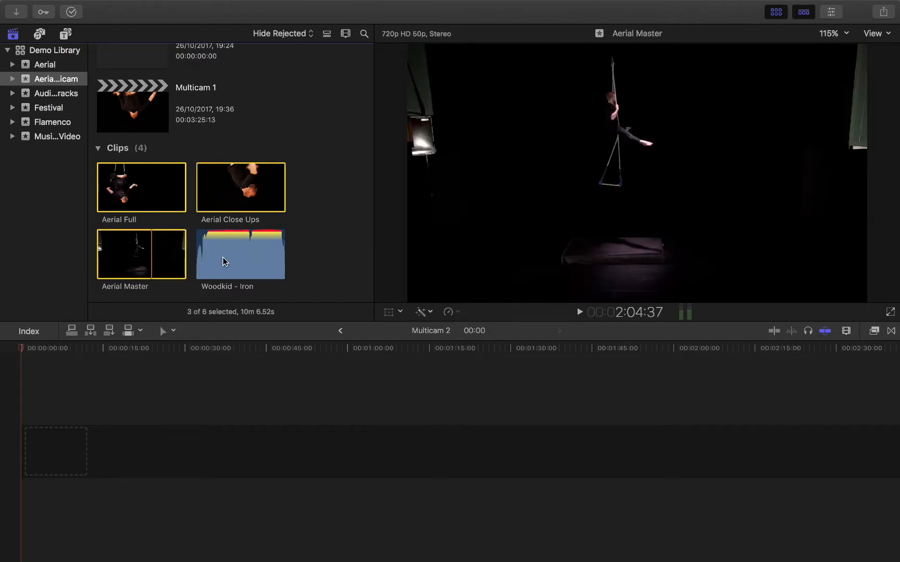
{"action": "left_click", "coordinate": [243, 260], "text": "super"}
{"action": "left_click", "coordinate": [331, 228]}
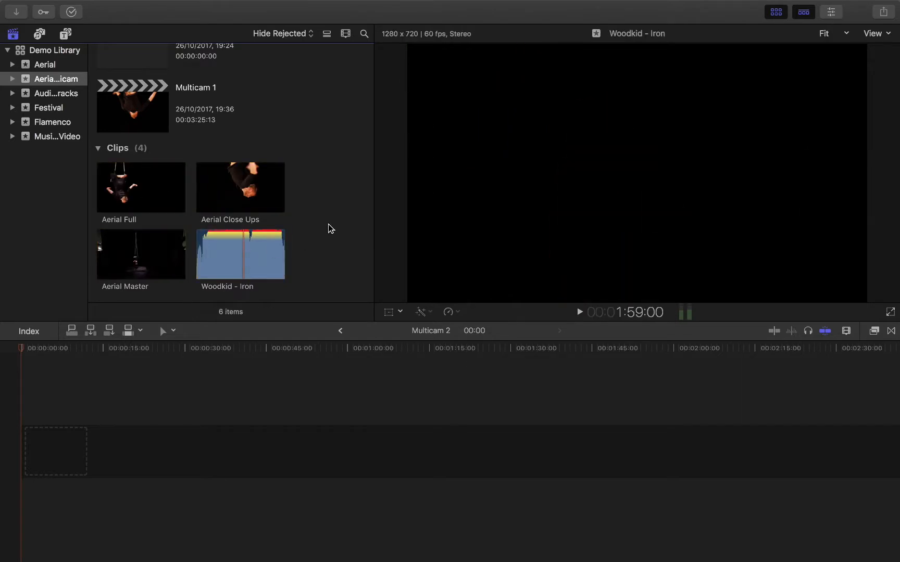
Step: Start a new multicam clip from Aerial Full, Aerial Close Ups, Aerial Master and Woodkid - Iron, and name it Aerial Multicam
{"action": "left_click_drag", "start_coordinate": [344, 130], "coordinate": [91, 302]}
{"action": "left_click", "coordinate": [281, 195]}
{"action": "left_click_drag", "start_coordinate": [307, 142], "coordinate": [157, 273]}
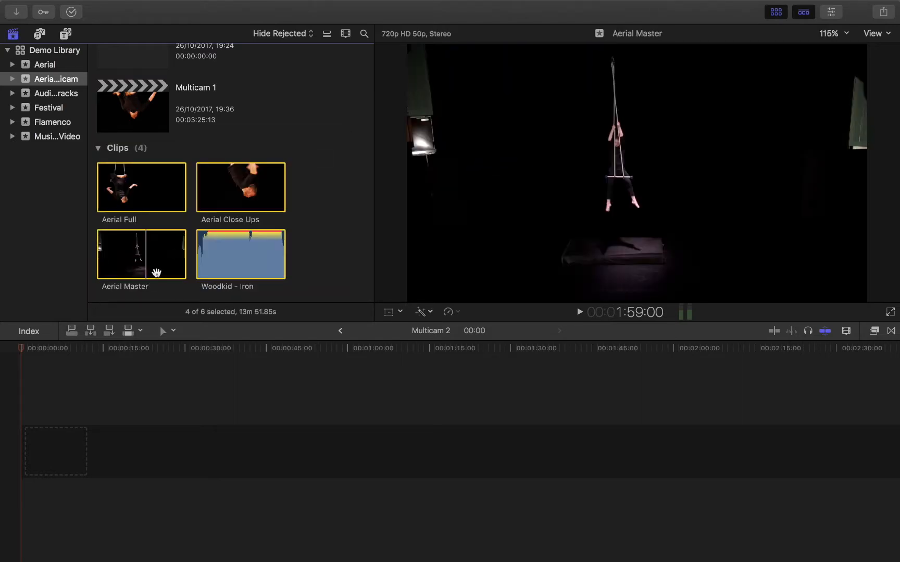
{"action": "right_click", "coordinate": [148, 195]}
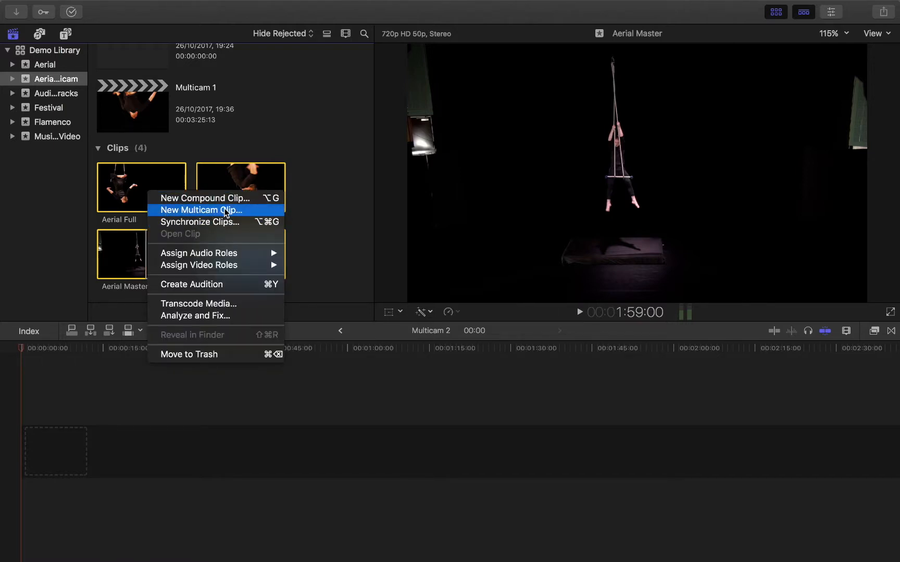
{"action": "left_click", "coordinate": [207, 211]}
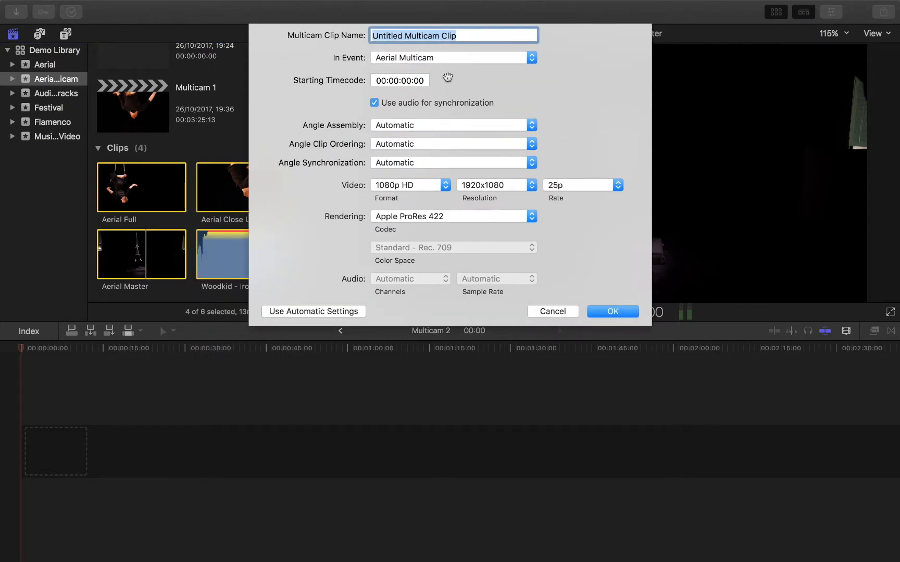
{"action": "type", "text": "Aeria"}
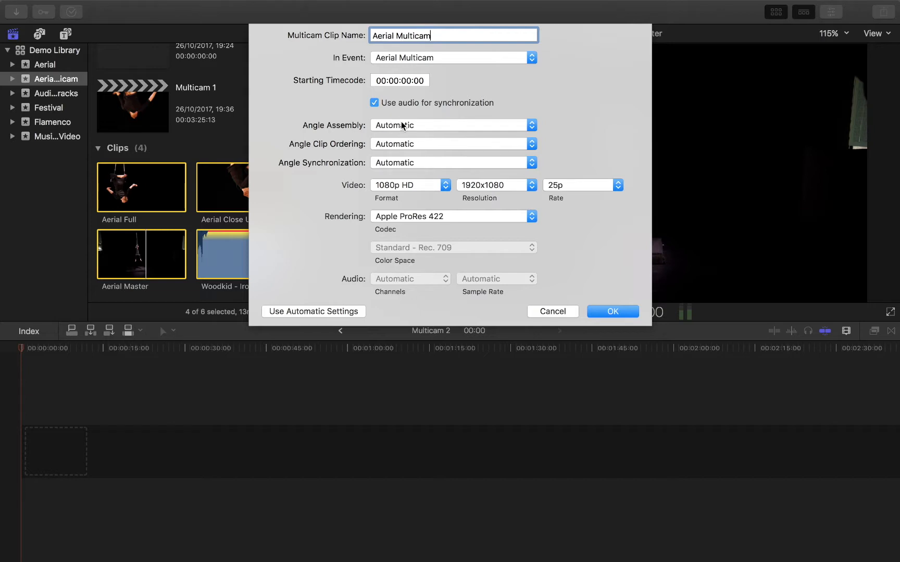
Step: Create the Aerial Multicam clip using audio synchronization, automatic angle settings and 1080p HD, 1920x1080, 25p video
{"action": "left_click", "coordinate": [381, 126]}
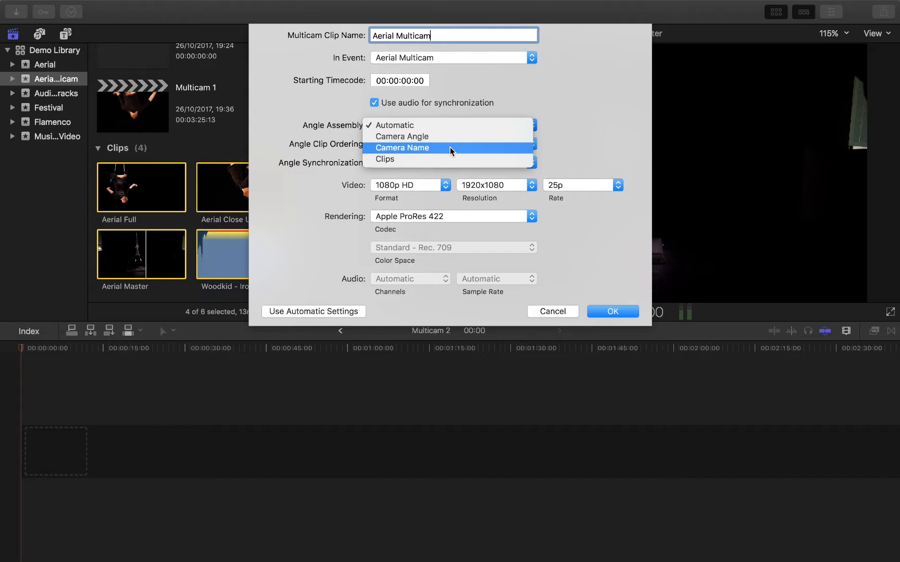
{"action": "left_click", "coordinate": [319, 156]}
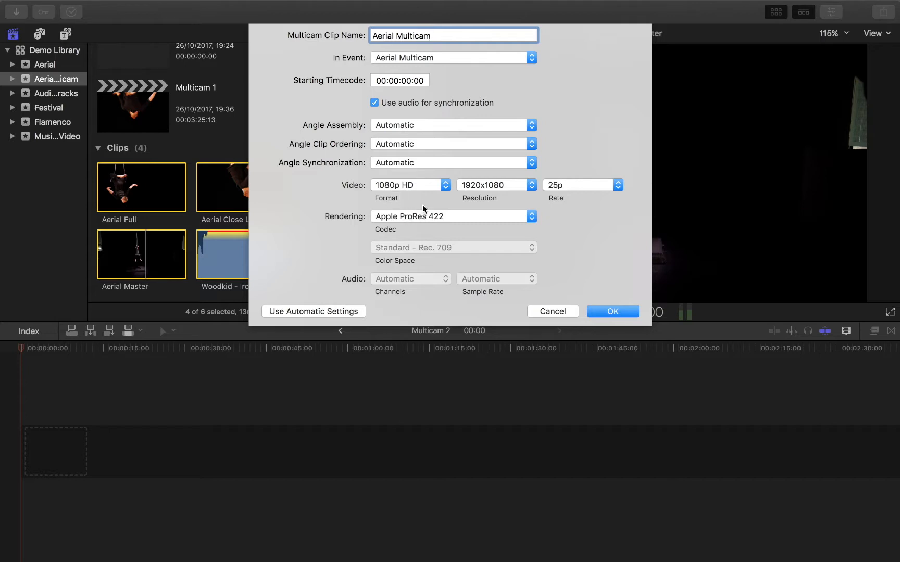
{"action": "left_click", "coordinate": [289, 312]}
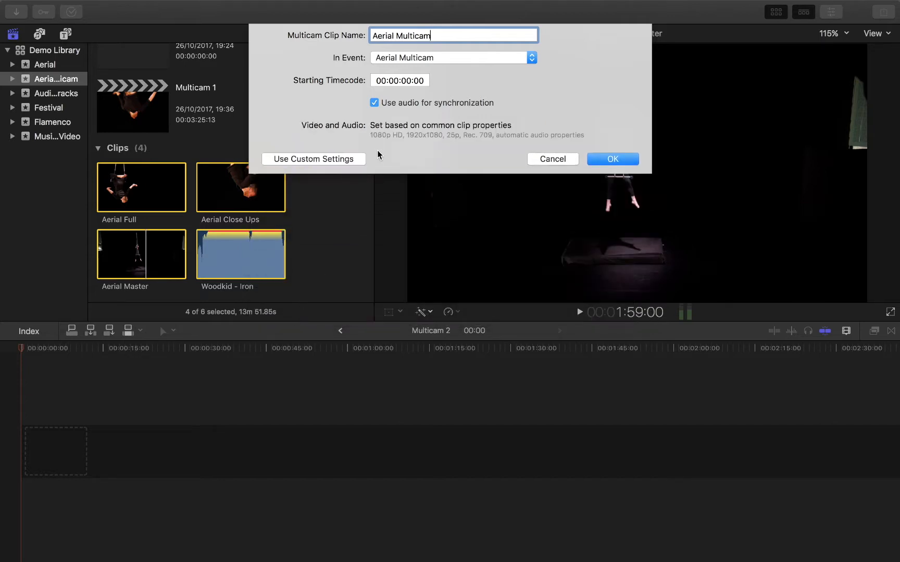
{"action": "left_click", "coordinate": [325, 158]}
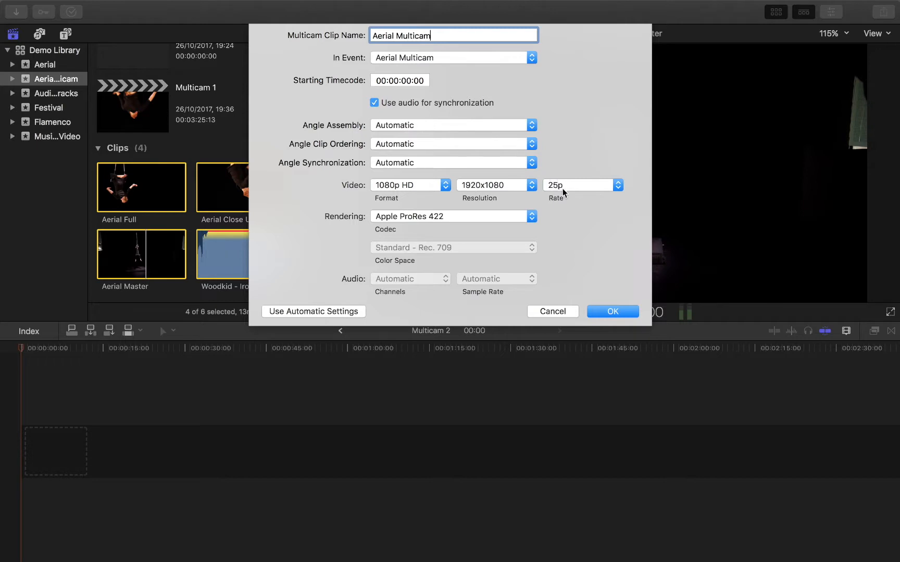
{"action": "left_click", "coordinate": [612, 313]}
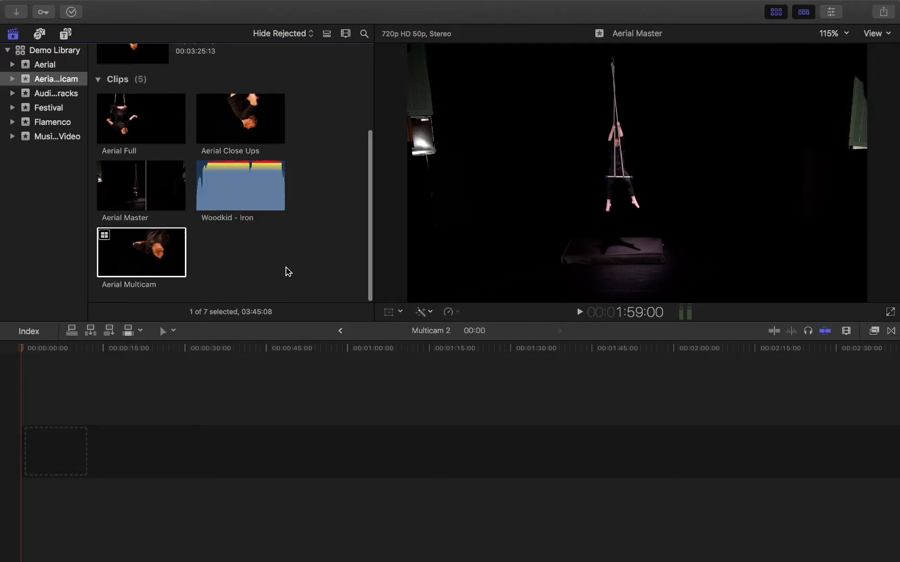
Step: Place the Aerial Multicam clip at the start of the Multicam 2 timeline
{"action": "left_click", "coordinate": [141, 252]}
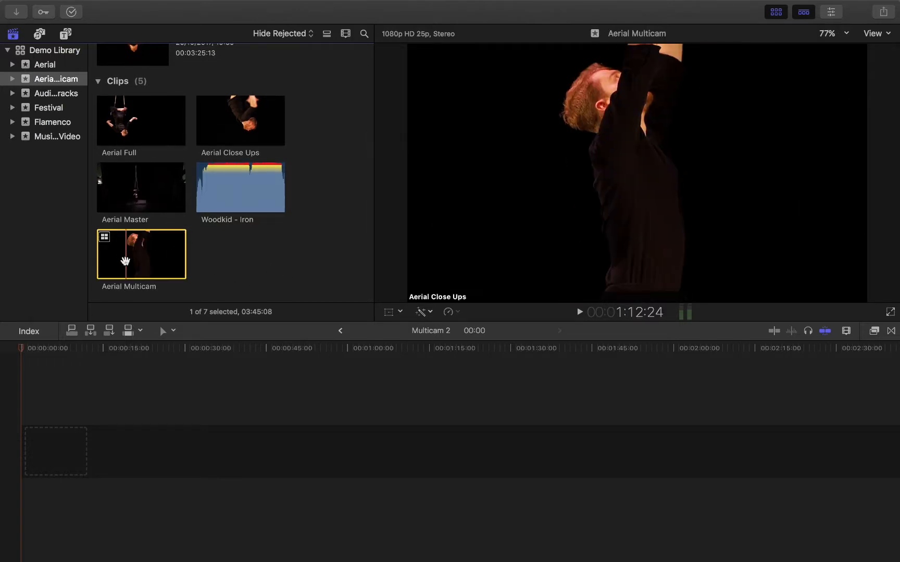
{"action": "left_click_drag", "start_coordinate": [146, 258], "coordinate": [62, 457]}
{"action": "key", "text": "super+z"}
{"action": "scroll", "coordinate": [121, 419], "scroll_direction": "up", "scroll_amount": 2}
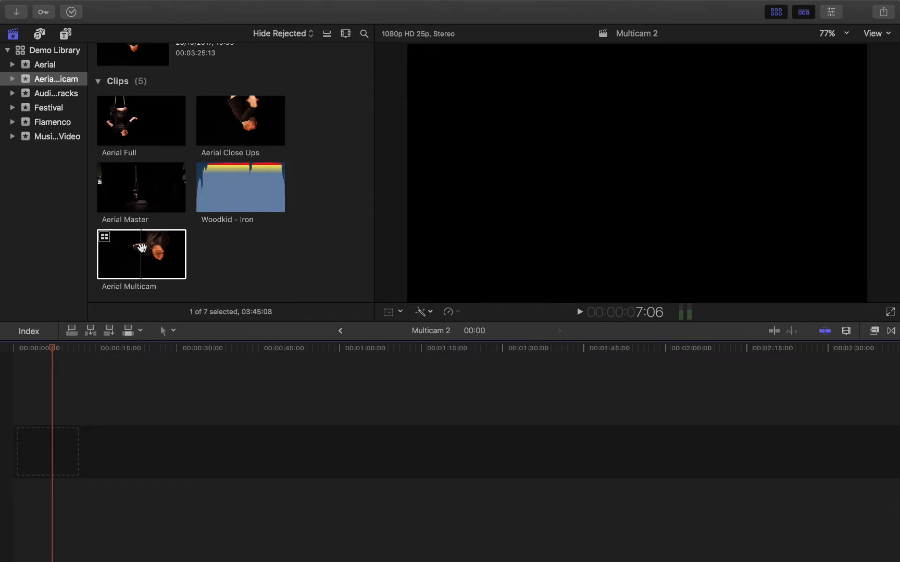
{"action": "left_click_drag", "start_coordinate": [140, 245], "coordinate": [36, 450]}
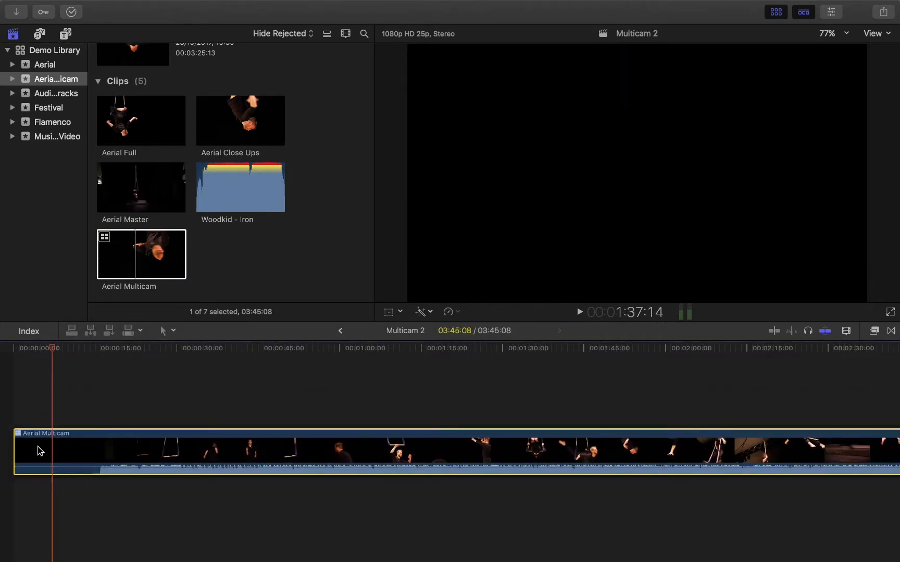
Step: Examine the Aerial Multicam footage at several points along the full length of the Multicam 2 timeline
{"action": "key", "text": "z"}
{"action": "key", "text": "shift+z"}
{"action": "left_click", "coordinate": [261, 436]}
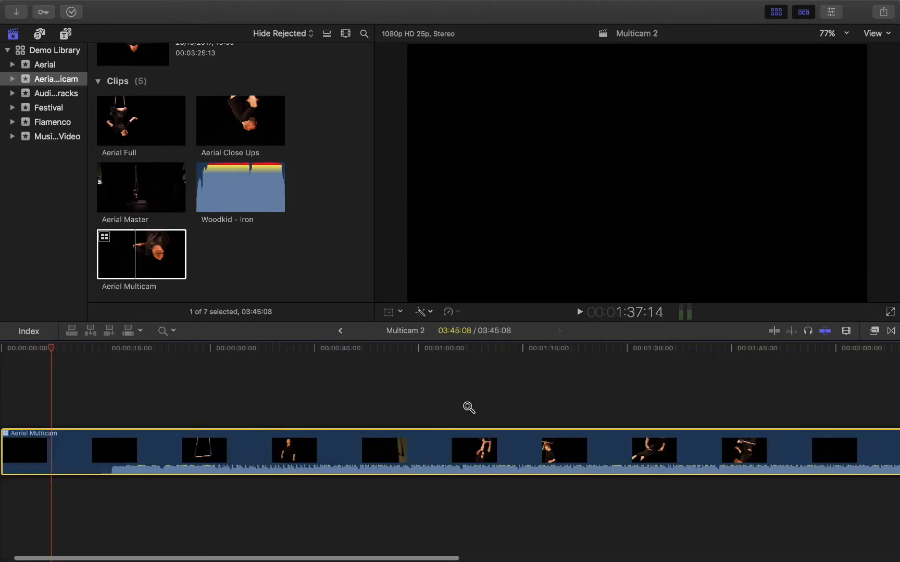
{"action": "left_click", "coordinate": [469, 406], "text": "alt"}
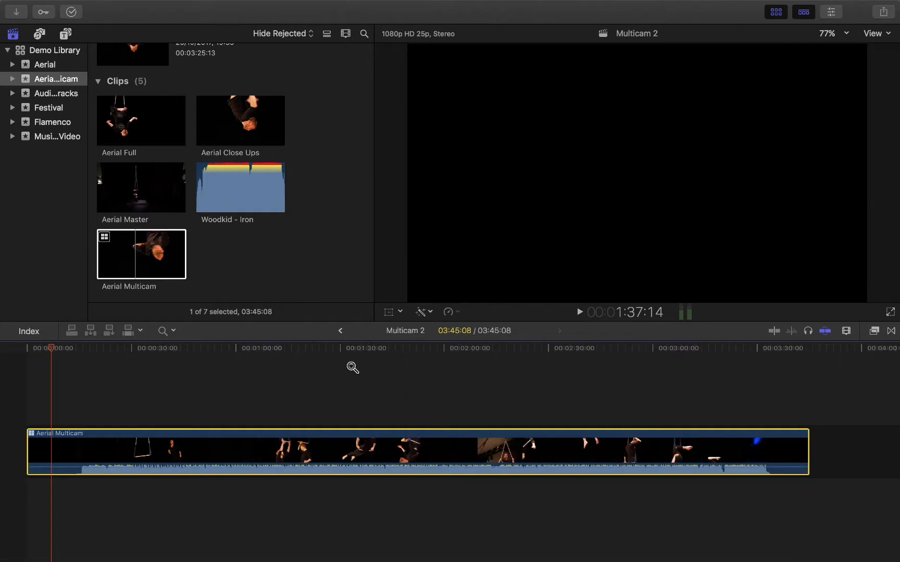
{"action": "left_click", "coordinate": [342, 349]}
{"action": "left_click_drag", "start_coordinate": [458, 352], "coordinate": [694, 352]}
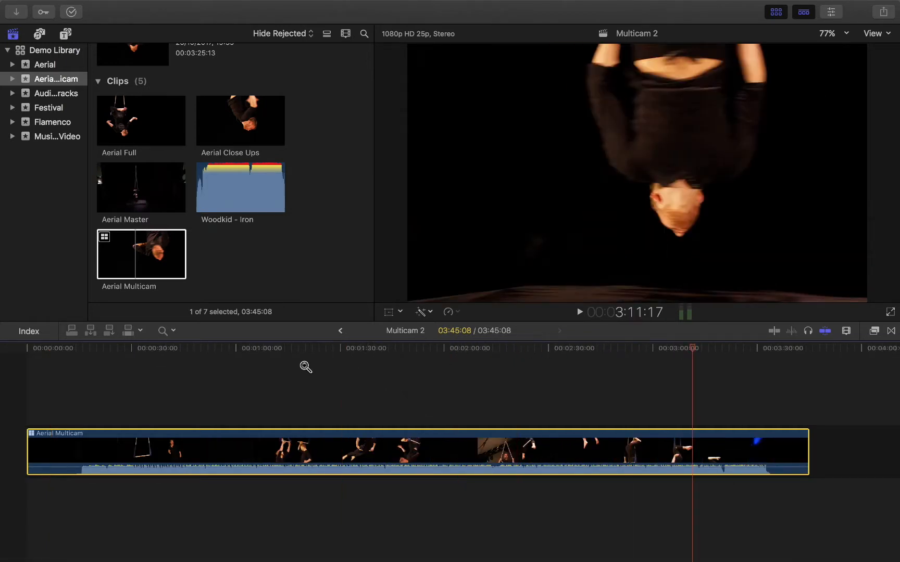
{"action": "left_click", "coordinate": [203, 348]}
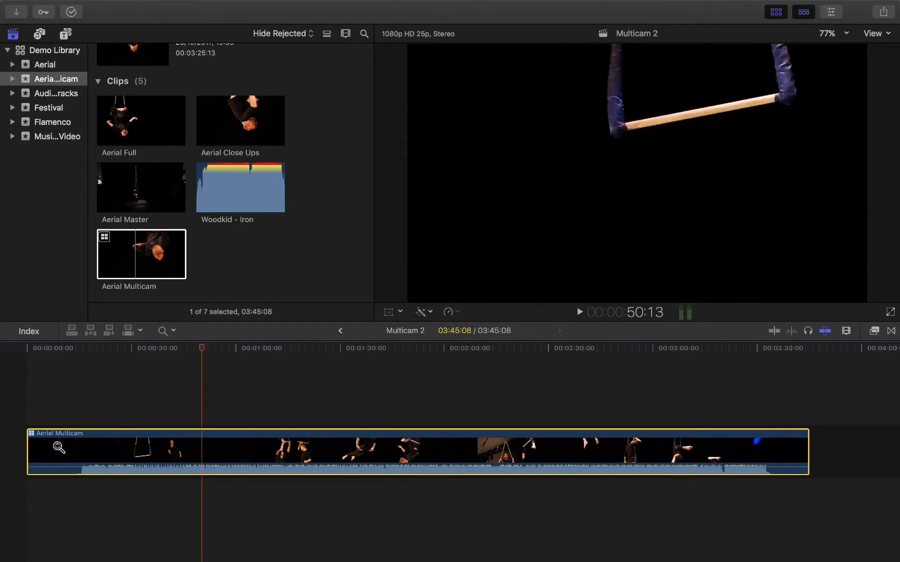
Step: Open Aerial Multicam for angle editing and examine how the Close Ups, Full, Master and Woodkid - Iron angles line up
{"action": "key", "text": "a"}
{"action": "double_click", "coordinate": [44, 439]}
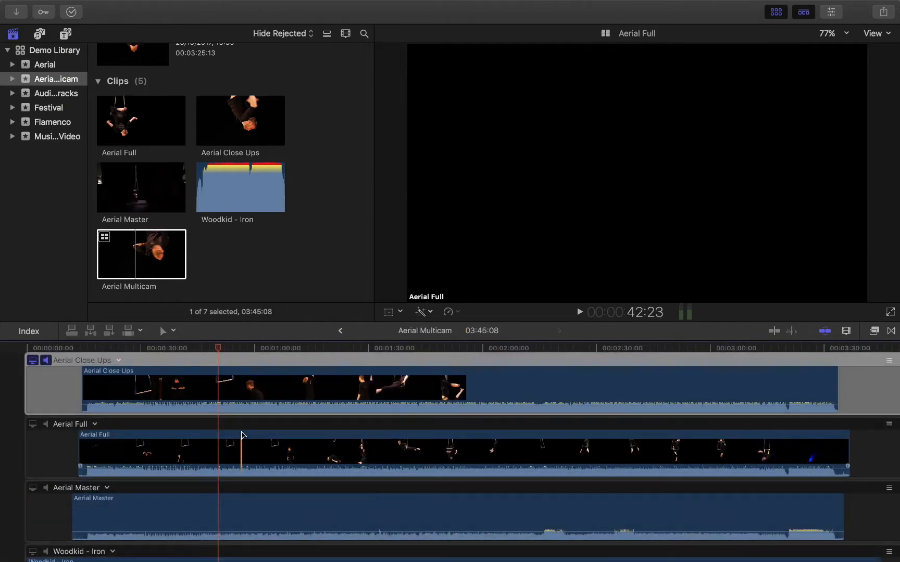
{"action": "scroll", "coordinate": [241, 435], "scroll_direction": "down", "scroll_amount": 2}
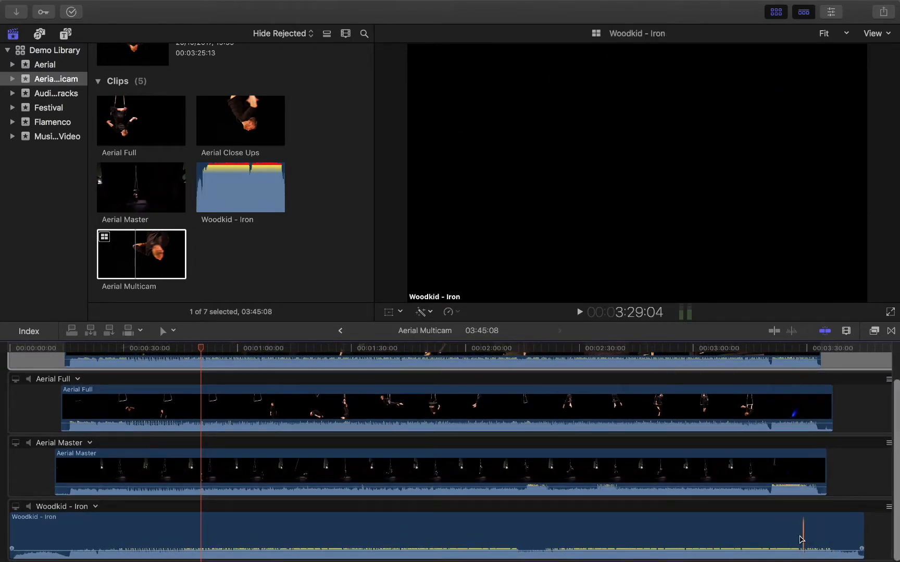
{"action": "scroll", "coordinate": [818, 532], "scroll_direction": "down", "scroll_amount": 1}
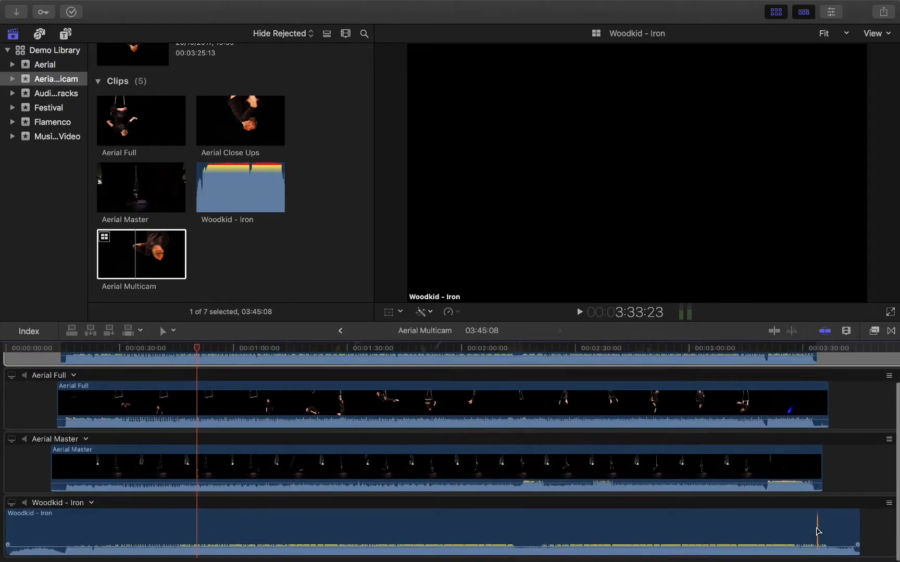
{"action": "scroll", "coordinate": [584, 509], "scroll_direction": "down", "scroll_amount": 2}
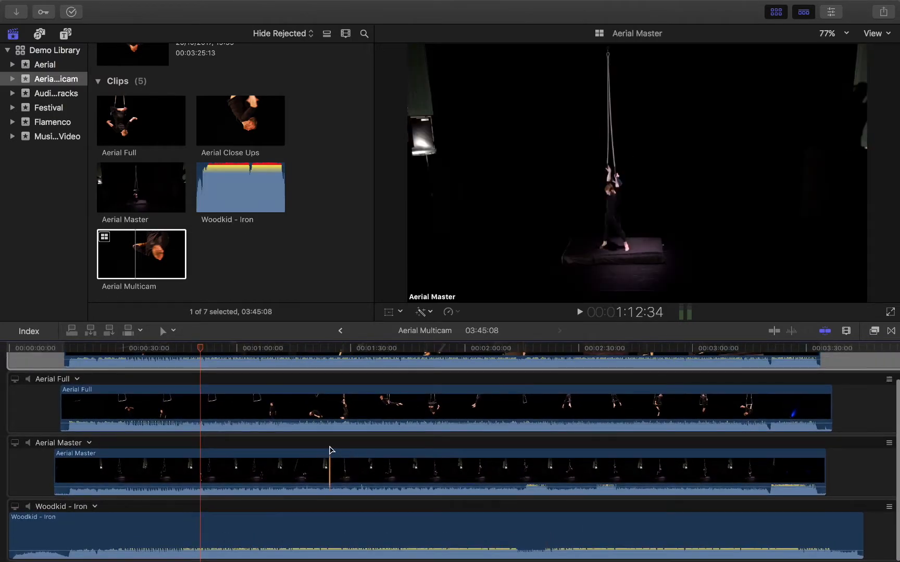
{"action": "scroll", "coordinate": [102, 409], "scroll_direction": "up", "scroll_amount": 4}
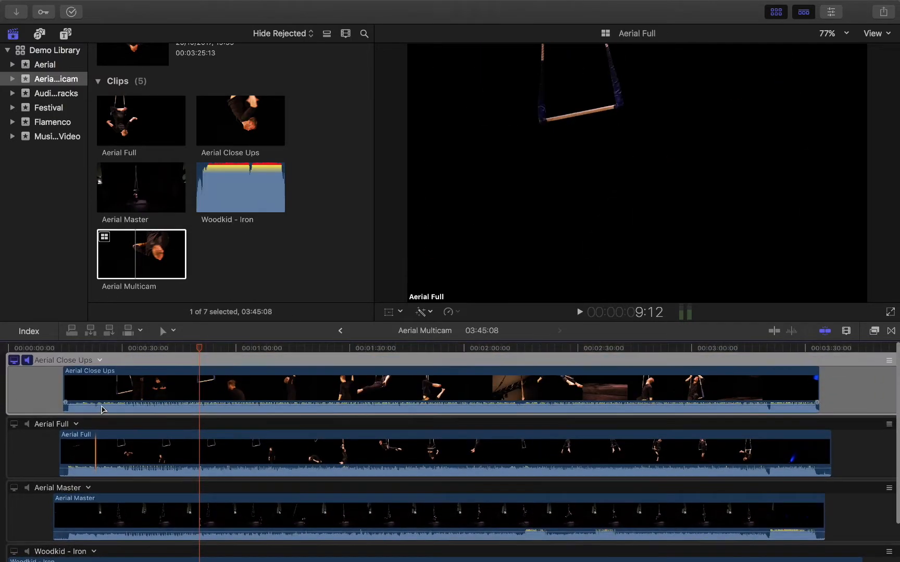
{"action": "scroll", "coordinate": [307, 385], "scroll_direction": "down", "scroll_amount": 3}
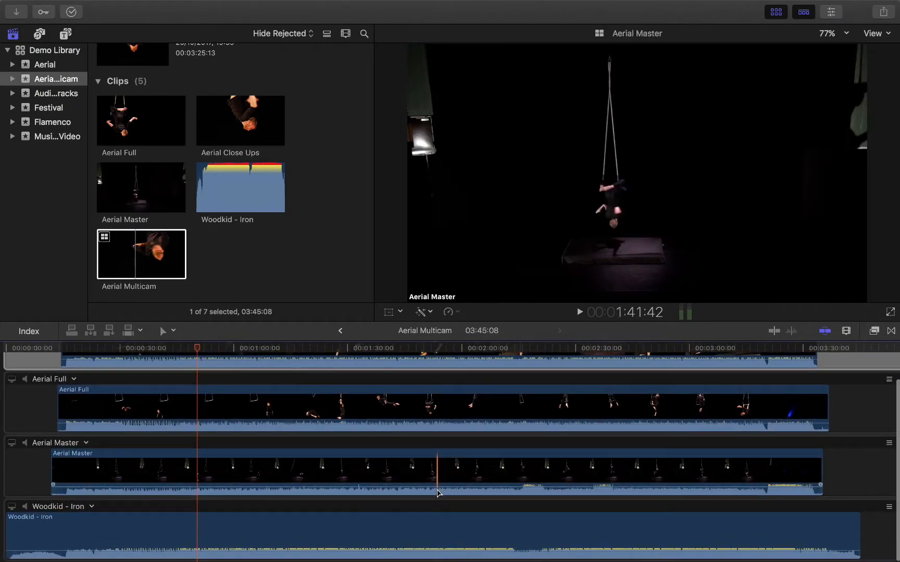
{"action": "key", "text": "super+equal"}
{"action": "scroll", "coordinate": [438, 492], "scroll_direction": "left", "scroll_amount": 5}
{"action": "scroll", "coordinate": [437, 492], "scroll_direction": "up", "scroll_amount": 2}
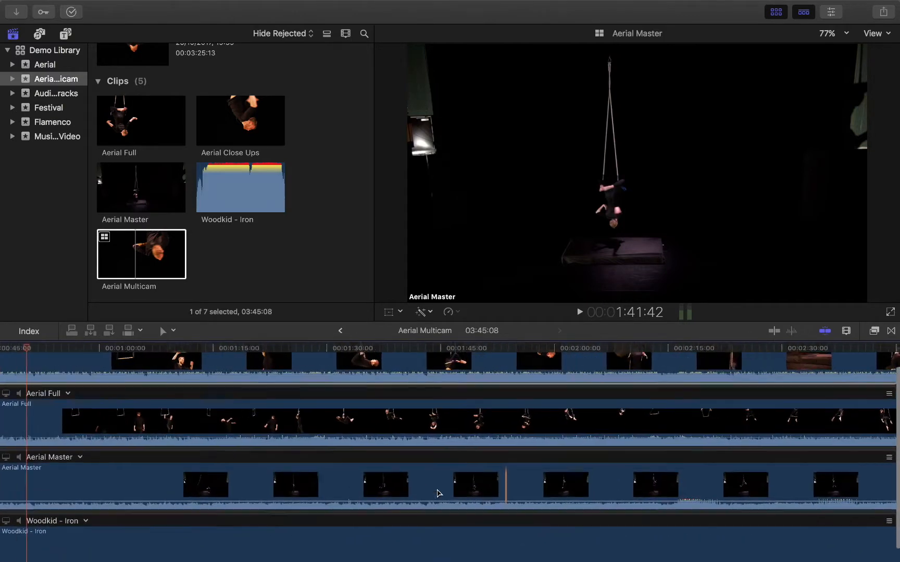
{"action": "key", "text": "super+minus"}
{"action": "scroll", "coordinate": [459, 479], "scroll_direction": "down", "scroll_amount": 2}
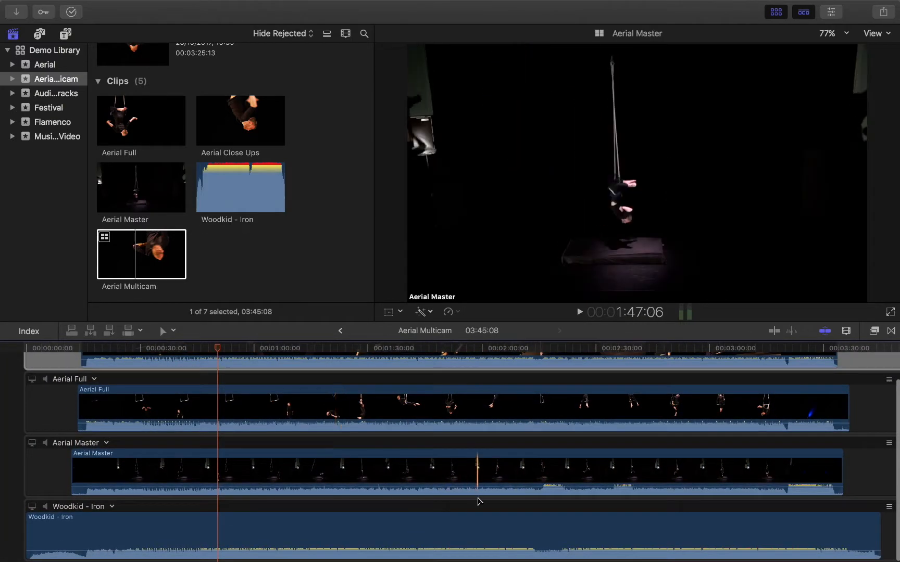
{"action": "scroll", "coordinate": [479, 501], "scroll_direction": "right", "scroll_amount": 5}
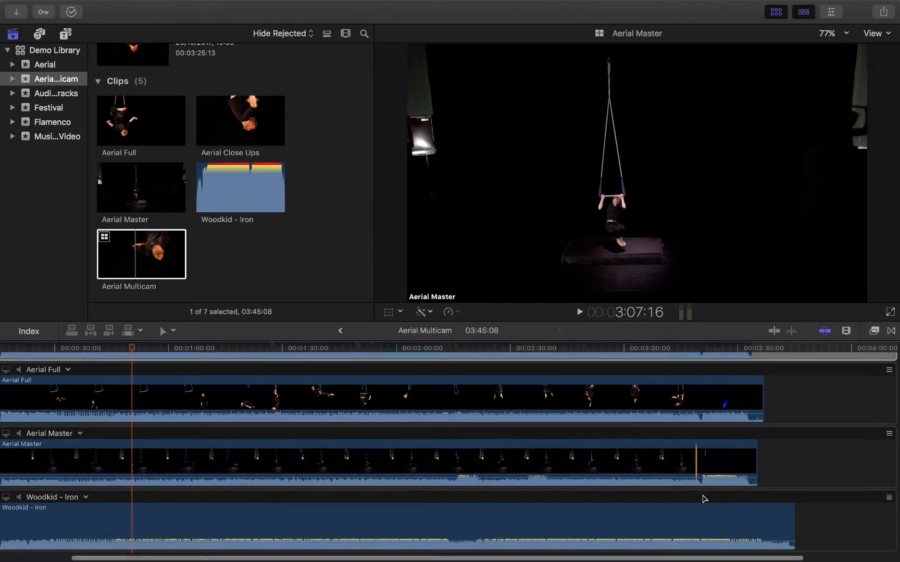
Step: Cut the Woodkid - Iron music in its angle at about 00:03:29, near the end of the performance
{"action": "left_click", "coordinate": [717, 527]}
{"action": "key", "text": "super+equal"}
{"action": "key", "text": "super+equal"}
{"action": "key", "text": "super+equal"}
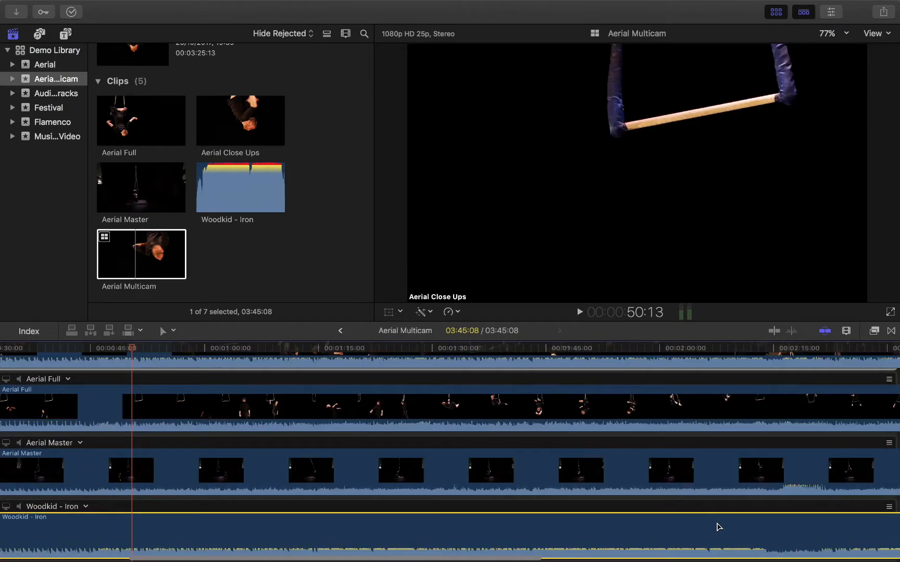
{"action": "scroll", "coordinate": [648, 527], "scroll_direction": "right", "scroll_amount": 15}
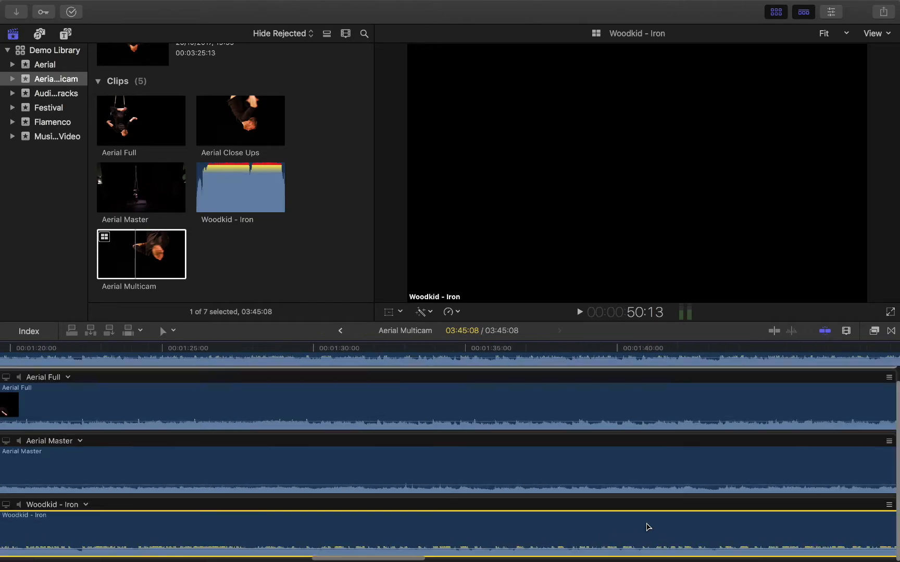
{"action": "scroll", "coordinate": [647, 527], "scroll_direction": "right", "scroll_amount": 20}
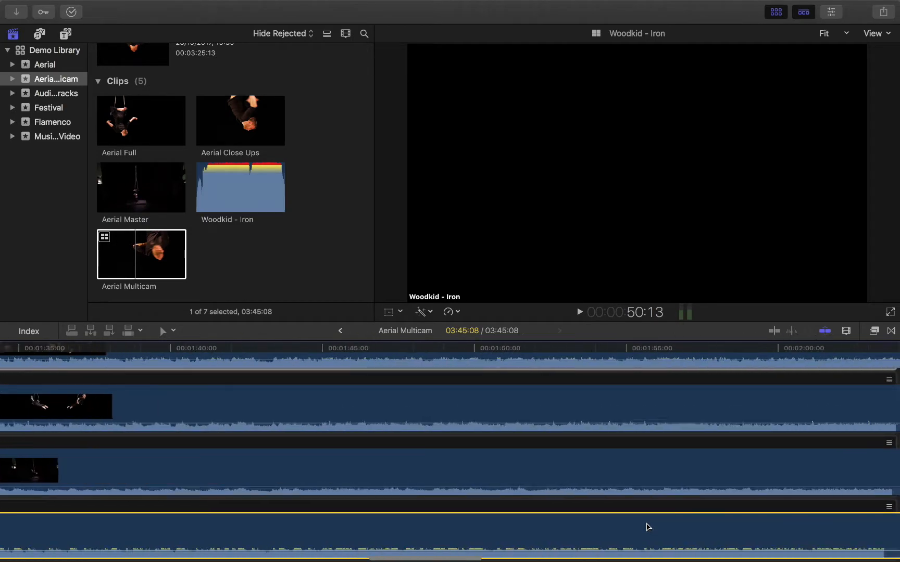
{"action": "scroll", "coordinate": [648, 527], "scroll_direction": "right", "scroll_amount": 15}
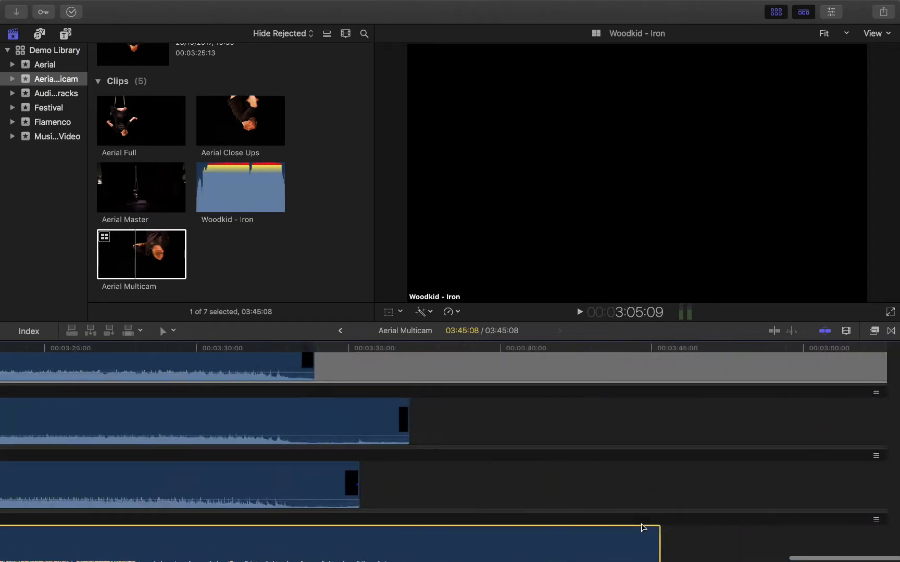
{"action": "scroll", "coordinate": [643, 528], "scroll_direction": "left", "scroll_amount": 1}
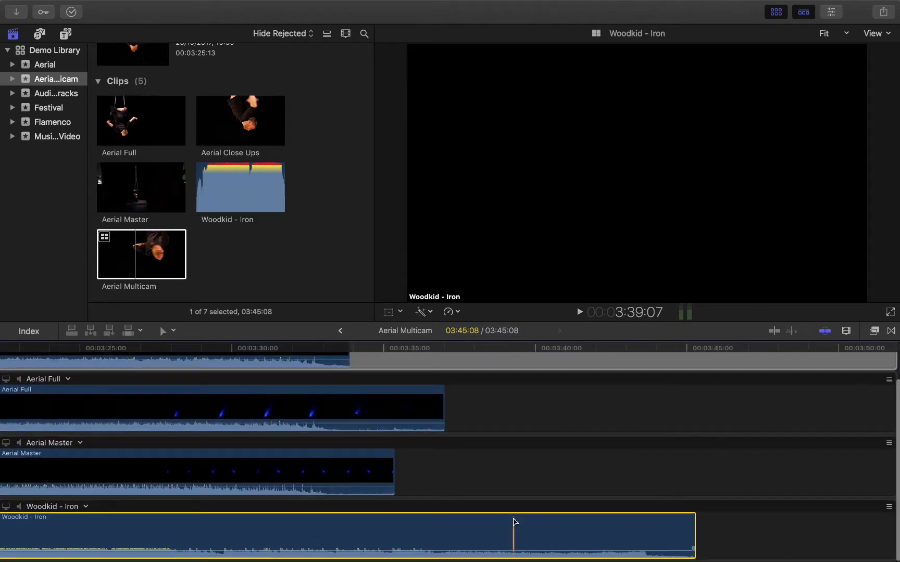
{"action": "scroll", "coordinate": [558, 514], "scroll_direction": "left", "scroll_amount": 9}
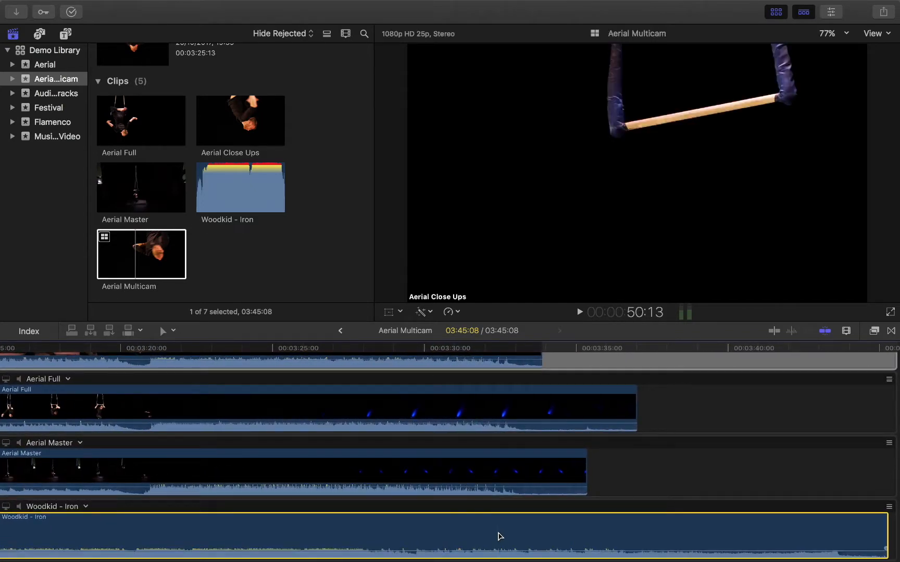
{"action": "scroll", "coordinate": [498, 536], "scroll_direction": "left", "scroll_amount": 3}
{"action": "scroll", "coordinate": [499, 536], "scroll_direction": "down", "scroll_amount": 1}
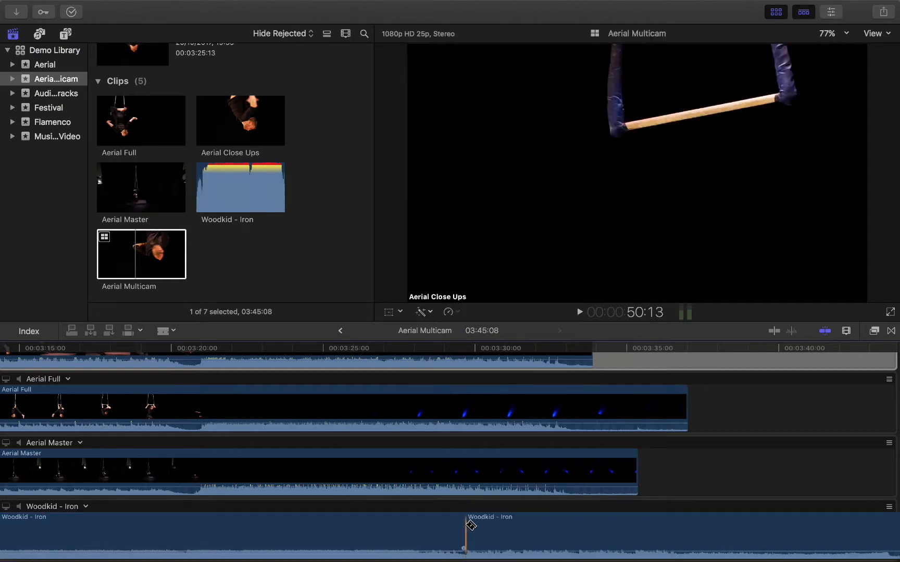
Step: Cut Woodkid - Iron again at about 00:03:13 and delete the section between the two cuts
{"action": "scroll", "coordinate": [419, 529], "scroll_direction": "left", "scroll_amount": 10}
{"action": "scroll", "coordinate": [420, 528], "scroll_direction": "left", "scroll_amount": 3}
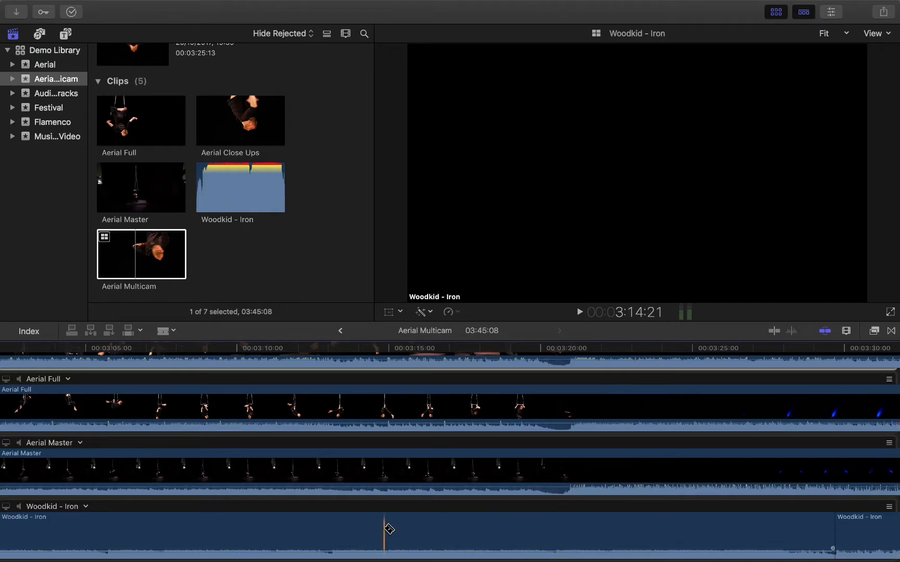
{"action": "left_click", "coordinate": [332, 523]}
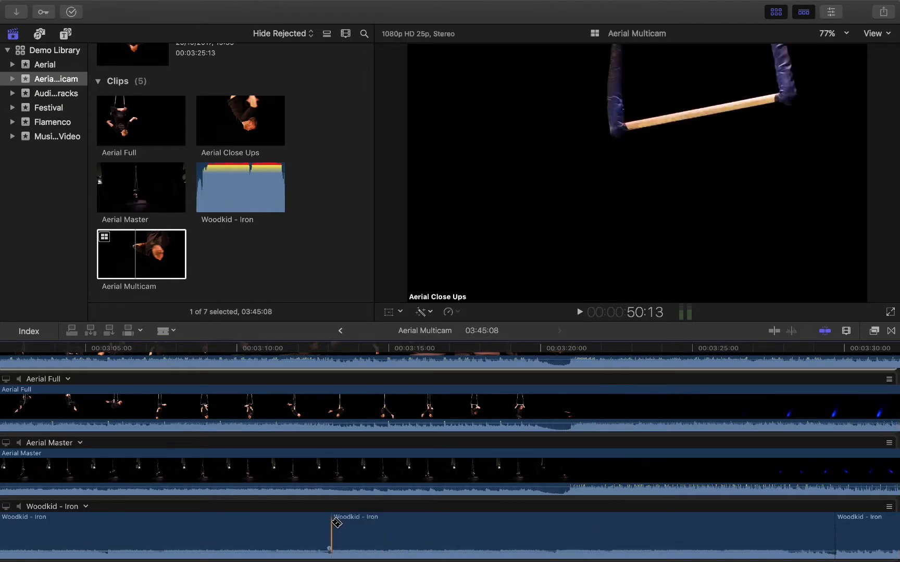
{"action": "key", "text": "t"}
{"action": "key", "text": "a"}
{"action": "left_click", "coordinate": [363, 532]}
{"action": "key", "text": "Delete"}
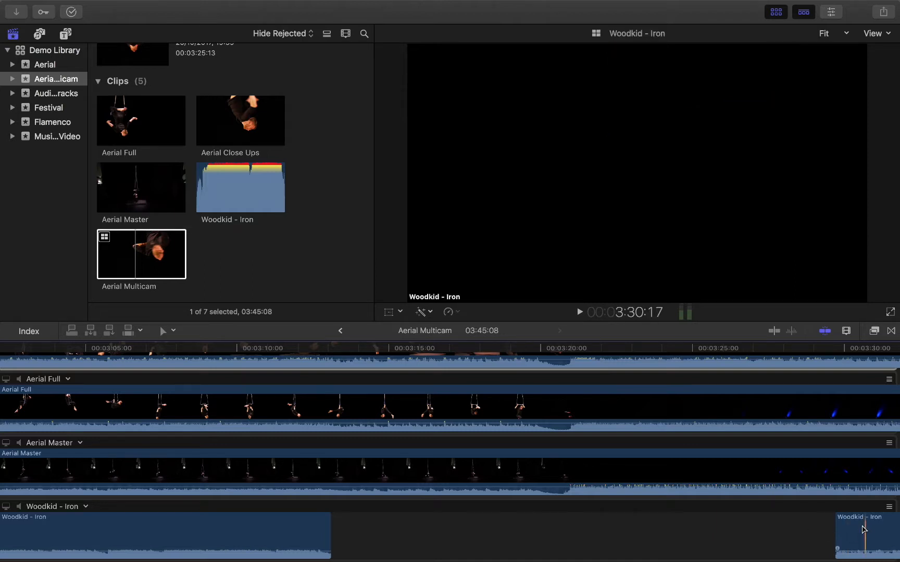
Step: Move the final Woodkid - Iron section back against the cut at about 00:03:13 and trim its start by about two frames
{"action": "left_click_drag", "start_coordinate": [863, 526], "coordinate": [362, 529]}
{"action": "key", "text": "super+equal"}
{"action": "key", "text": "super+equal"}
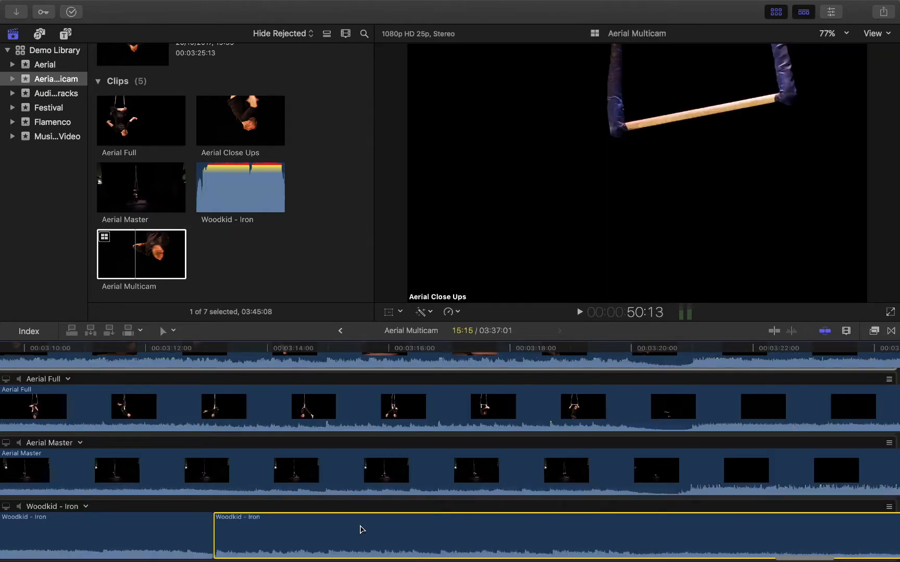
{"action": "scroll", "coordinate": [362, 530], "scroll_direction": "left", "scroll_amount": 10}
{"action": "scroll", "coordinate": [363, 530], "scroll_direction": "right", "scroll_amount": 1}
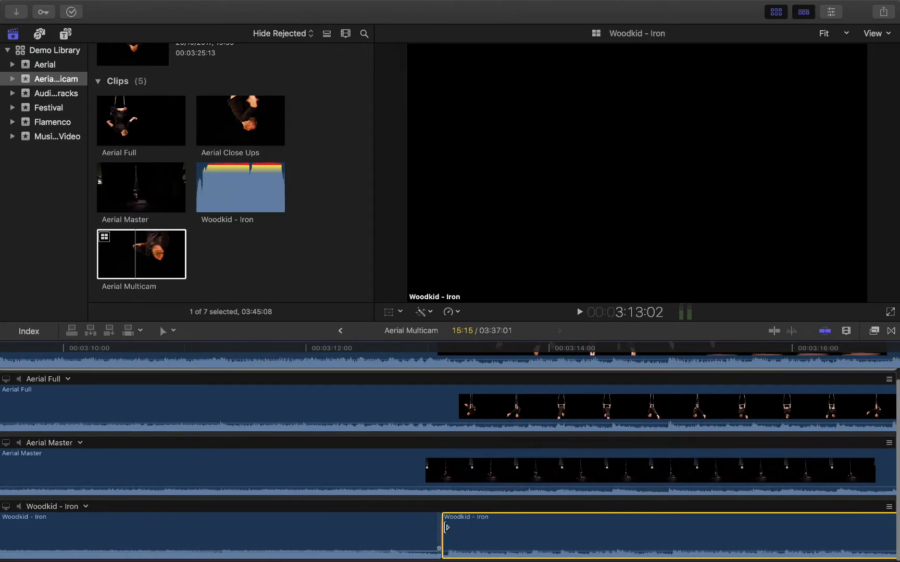
{"action": "left_click_drag", "start_coordinate": [449, 529], "coordinate": [465, 534]}
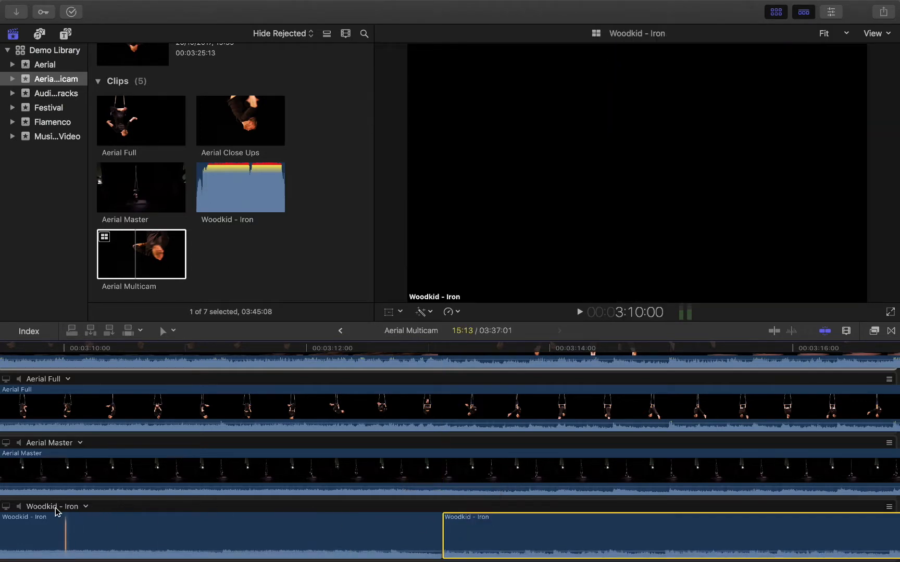
Step: Turn on audio monitoring for the Woodkid - Iron angle
{"action": "left_click", "coordinate": [19, 506]}
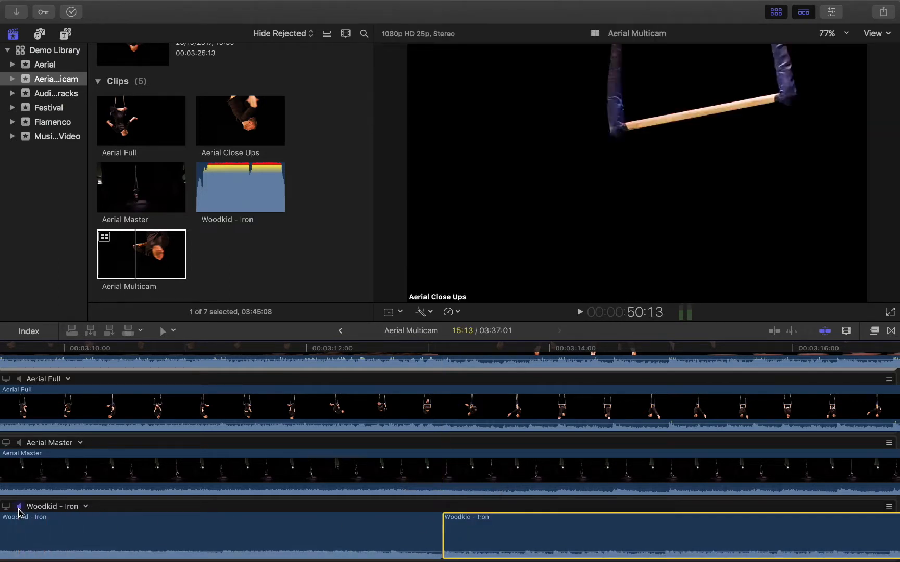
Step: Play the Woodkid - Iron music across the cut at about 00:03:13 to check the join
{"action": "left_click", "coordinate": [167, 511]}
{"action": "key", "text": "space"}
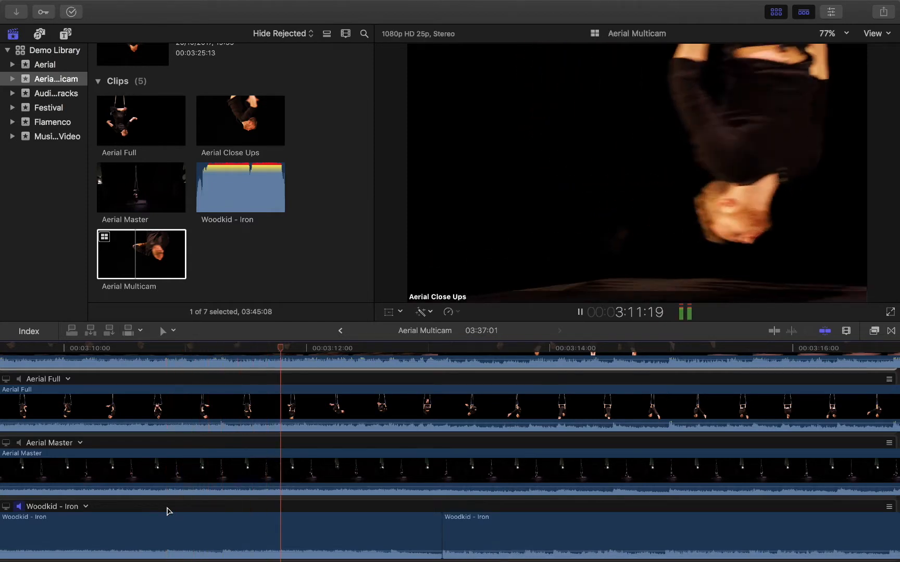
{"action": "key", "text": "space"}
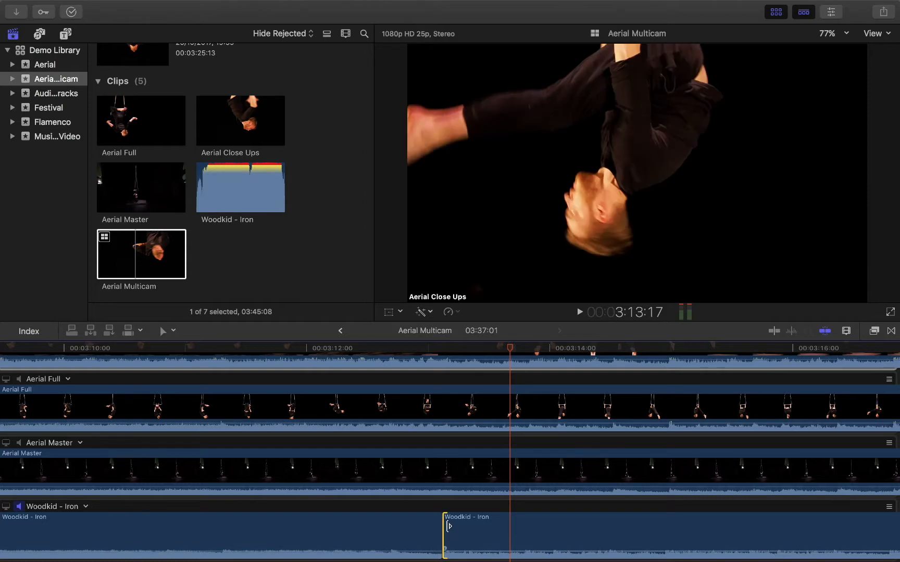
Step: Trim the Woodkid - Iron sections on both sides of the cut to shift it about one frame later, and replay the join
{"action": "left_click_drag", "start_coordinate": [493, 521], "coordinate": [504, 520]}
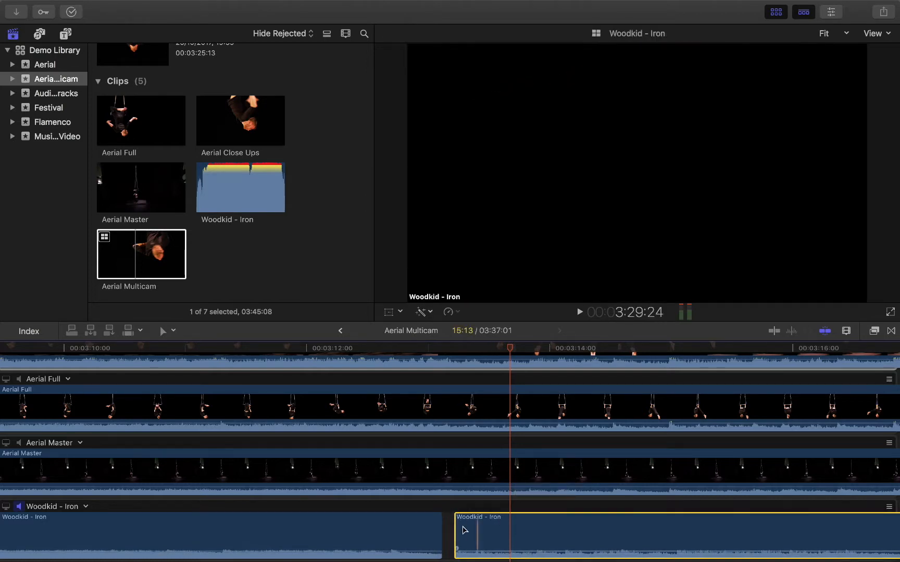
{"action": "left_click_drag", "start_coordinate": [442, 522], "coordinate": [459, 529]}
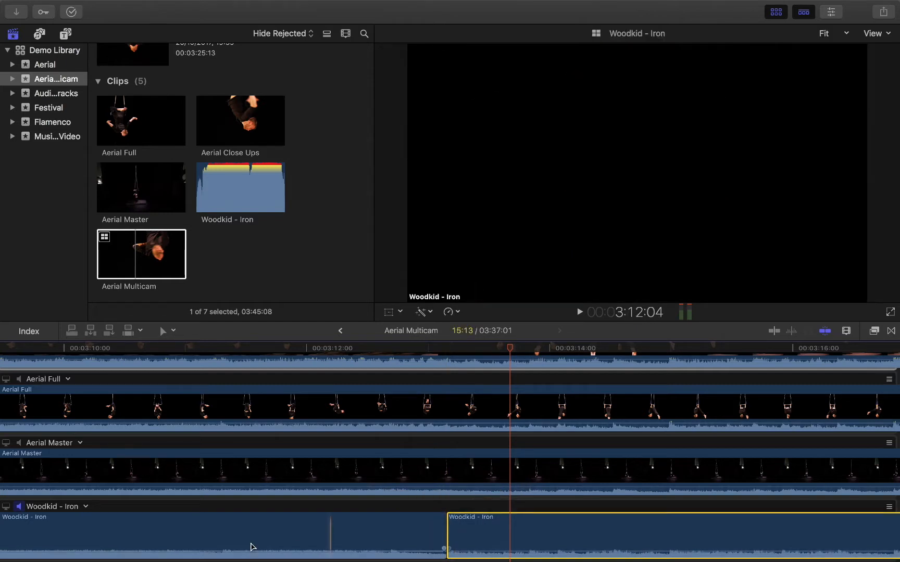
{"action": "left_click", "coordinate": [237, 532]}
{"action": "key", "text": "space"}
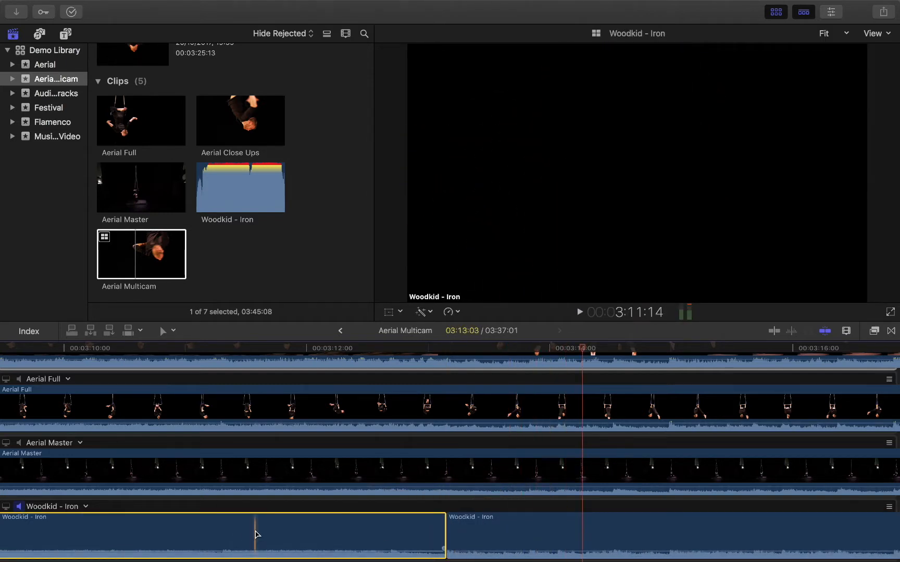
{"action": "left_click", "coordinate": [279, 348]}
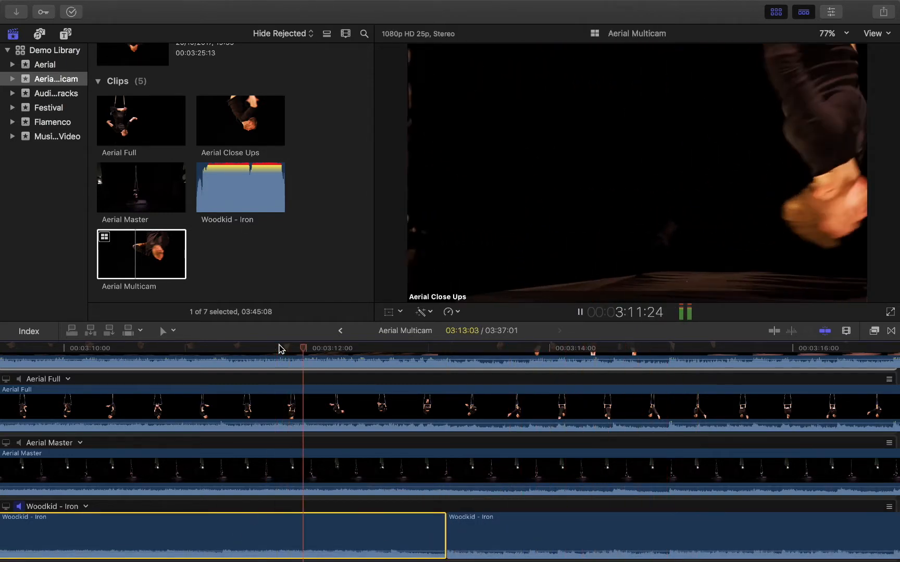
{"action": "key", "text": "space"}
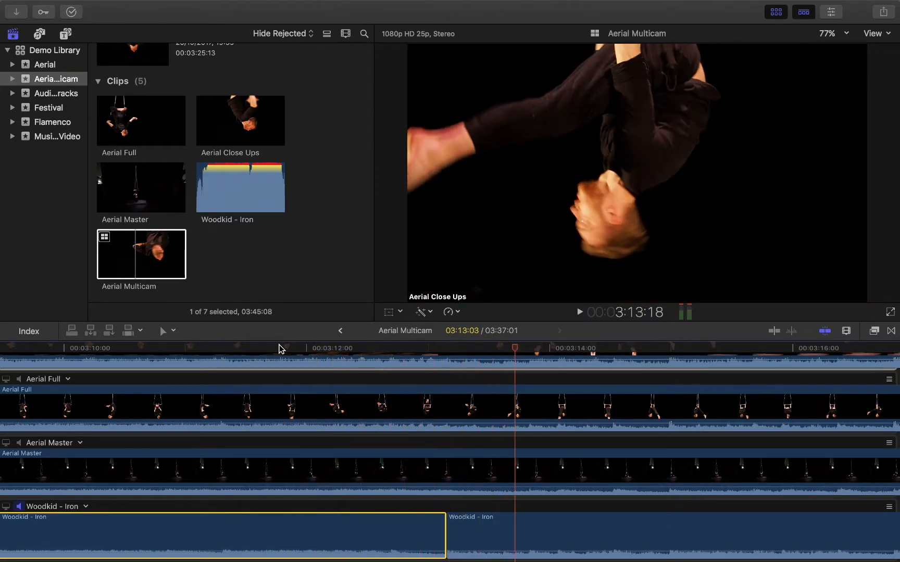
Step: Examine the three aerial angles and the edited Woodkid - Iron music across the full length of Aerial Multicam
{"action": "key", "text": "super+minus"}
{"action": "key", "text": "super+minus"}
{"action": "key", "text": "super+minus"}
{"action": "key", "text": "super+minus"}
{"action": "key", "text": "super+minus"}
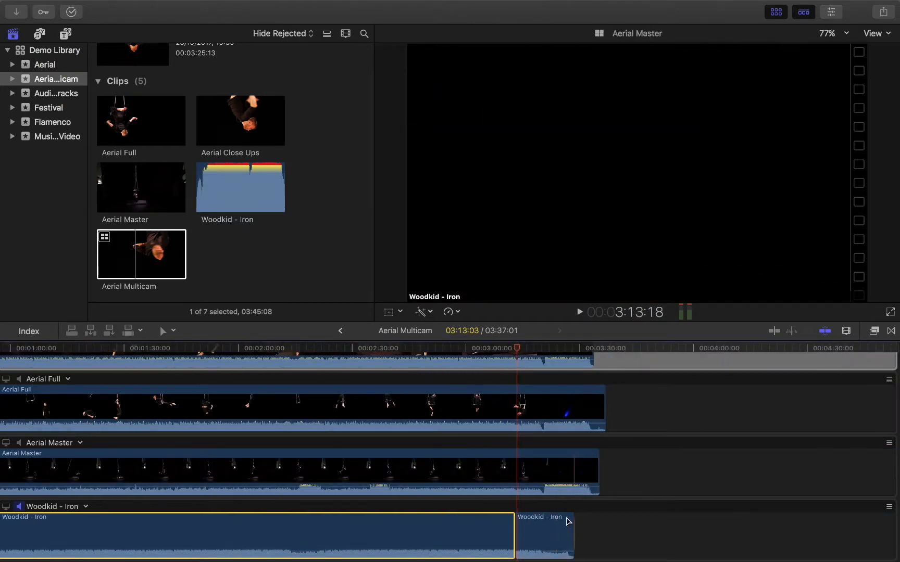
{"action": "key", "text": "super+minus"}
{"action": "key", "text": "super+minus"}
{"action": "key", "text": "super+minus"}
{"action": "key", "text": "super+minus"}
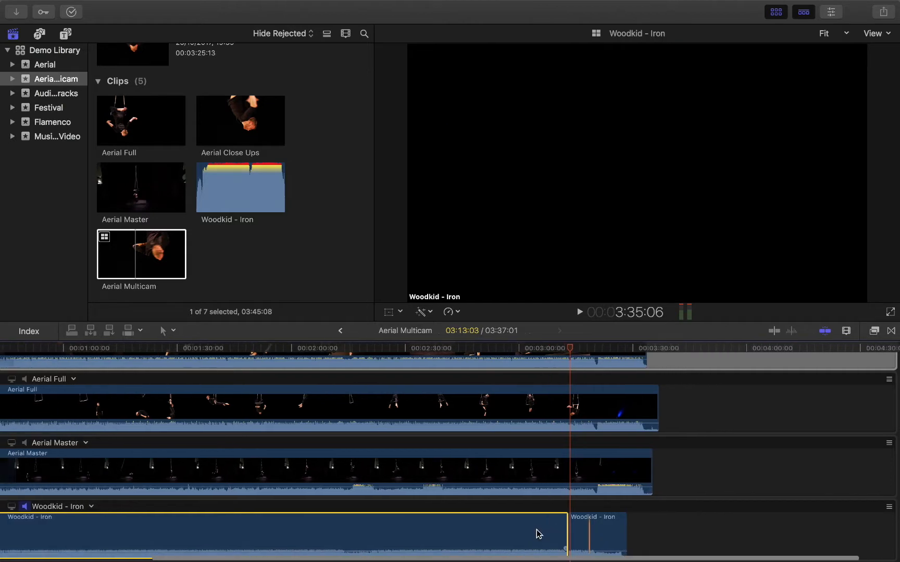
{"action": "scroll", "coordinate": [418, 497], "scroll_direction": "up", "scroll_amount": 3}
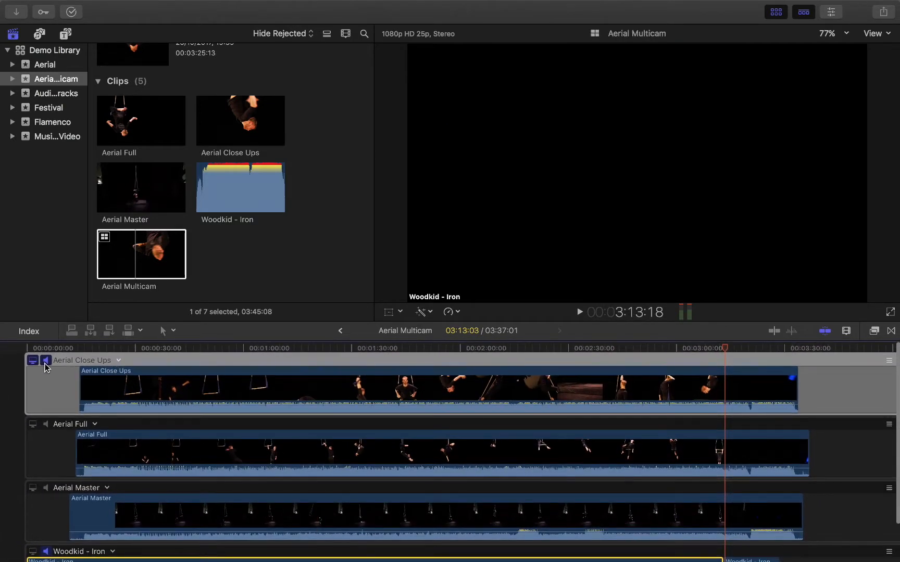
{"action": "scroll", "coordinate": [71, 399], "scroll_direction": "down", "scroll_amount": 2}
{"action": "scroll", "coordinate": [68, 436], "scroll_direction": "down", "scroll_amount": 2}
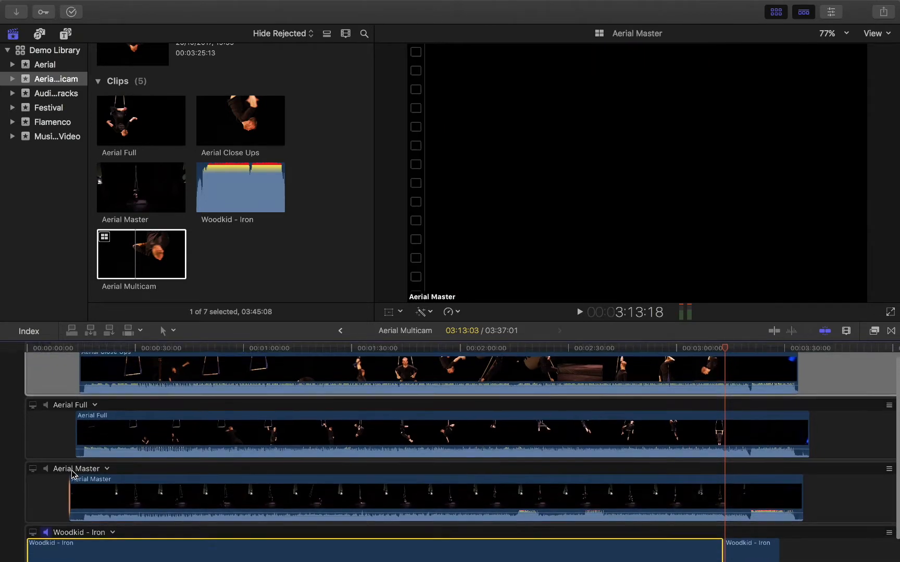
{"action": "scroll", "coordinate": [71, 453], "scroll_direction": "up", "scroll_amount": 4}
{"action": "scroll", "coordinate": [74, 471], "scroll_direction": "down", "scroll_amount": 1}
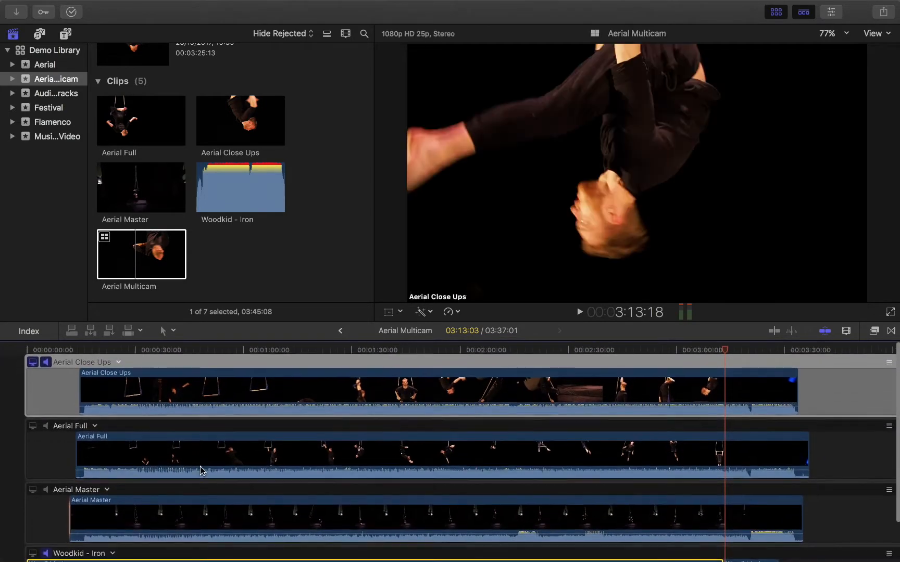
{"action": "scroll", "coordinate": [377, 473], "scroll_direction": "down", "scroll_amount": 3}
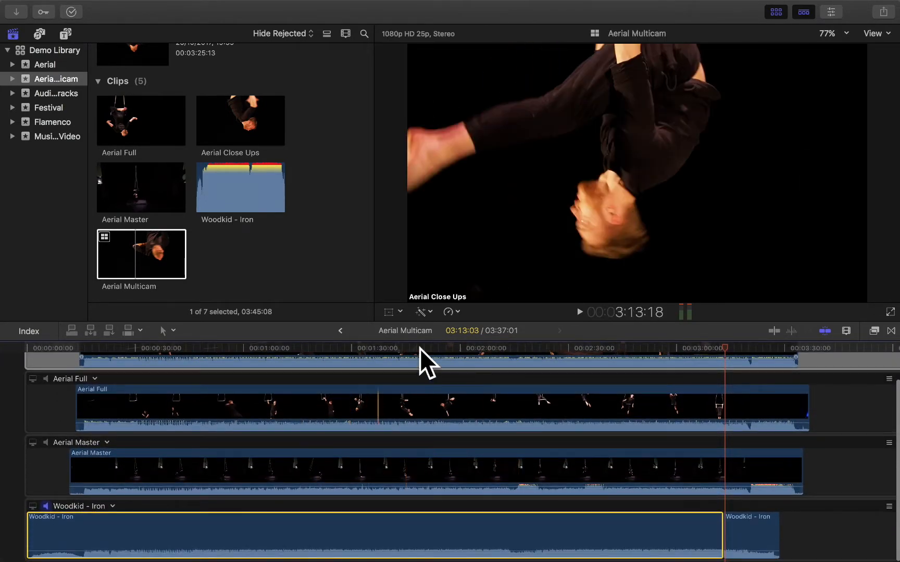
{"action": "scroll", "coordinate": [304, 423], "scroll_direction": "up", "scroll_amount": 3}
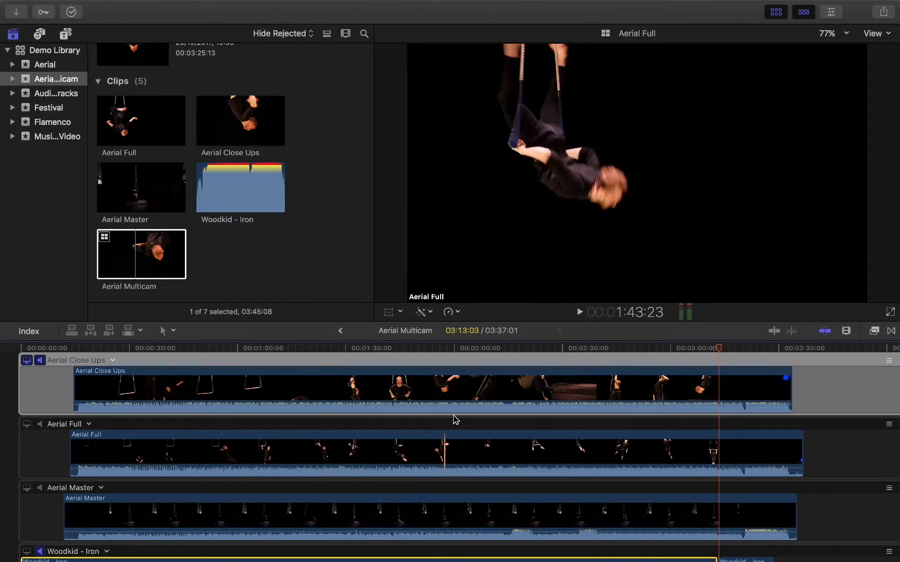
{"action": "left_click", "coordinate": [288, 398]}
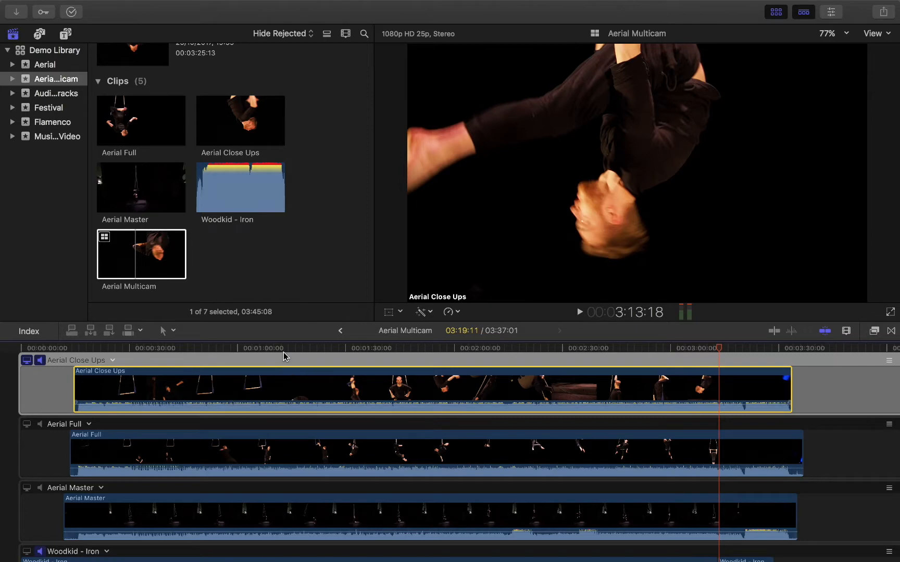
{"action": "left_click", "coordinate": [285, 370]}
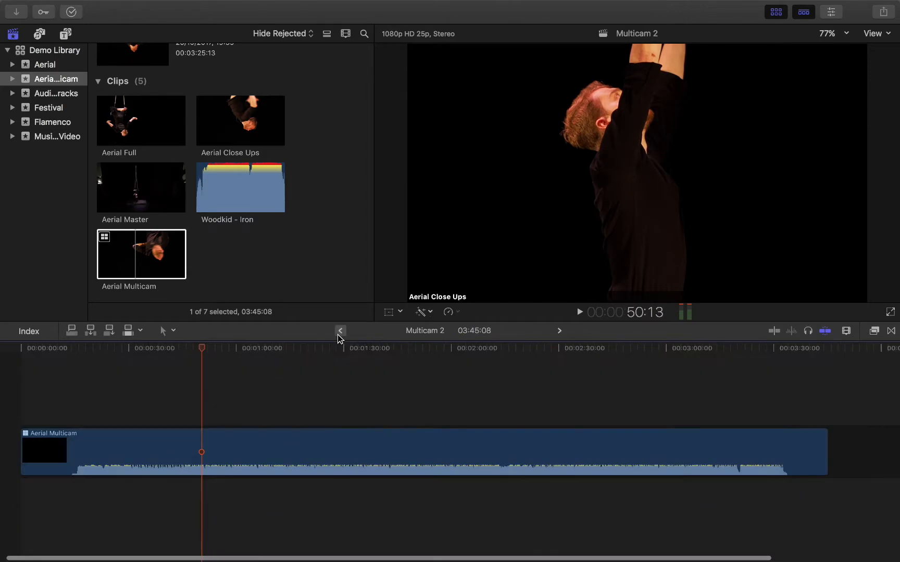
Step: Return to the Multicam 2 project and fit the whole Aerial Multicam clip in the timeline
{"action": "left_click", "coordinate": [339, 331]}
{"action": "left_click", "coordinate": [321, 457]}
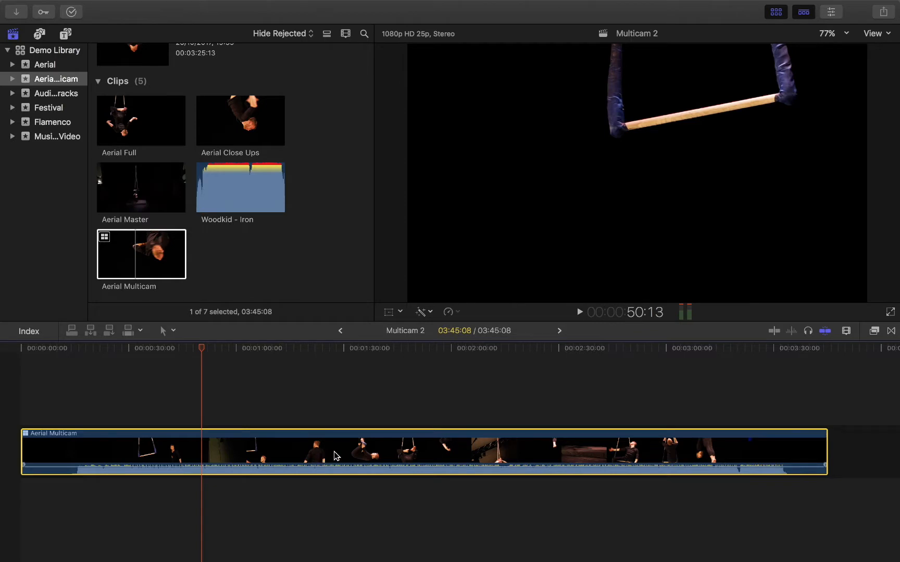
{"action": "key", "text": "super+minus"}
{"action": "key", "text": "shift+z"}
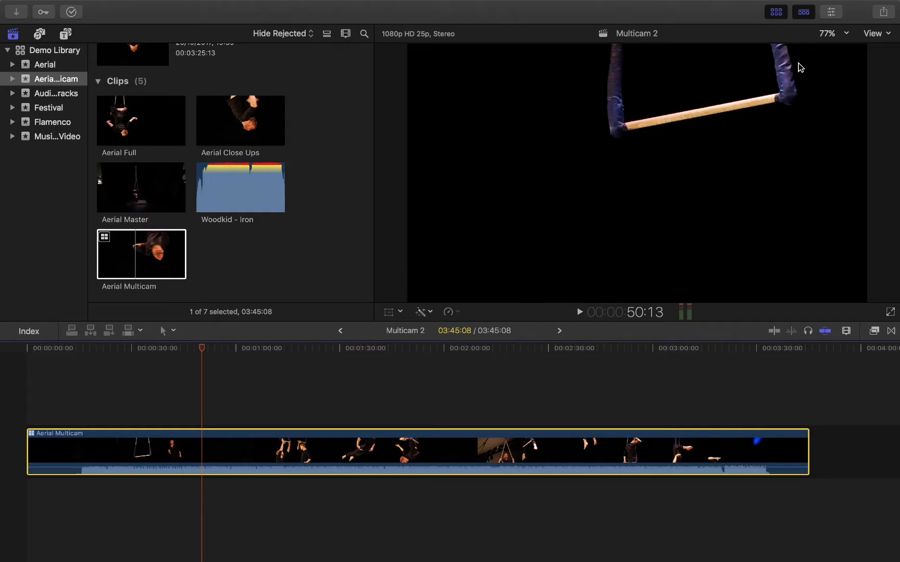
Step: Show the multicam angles beside the viewer and narrow the browser to enlarge them
{"action": "left_click", "coordinate": [888, 34]}
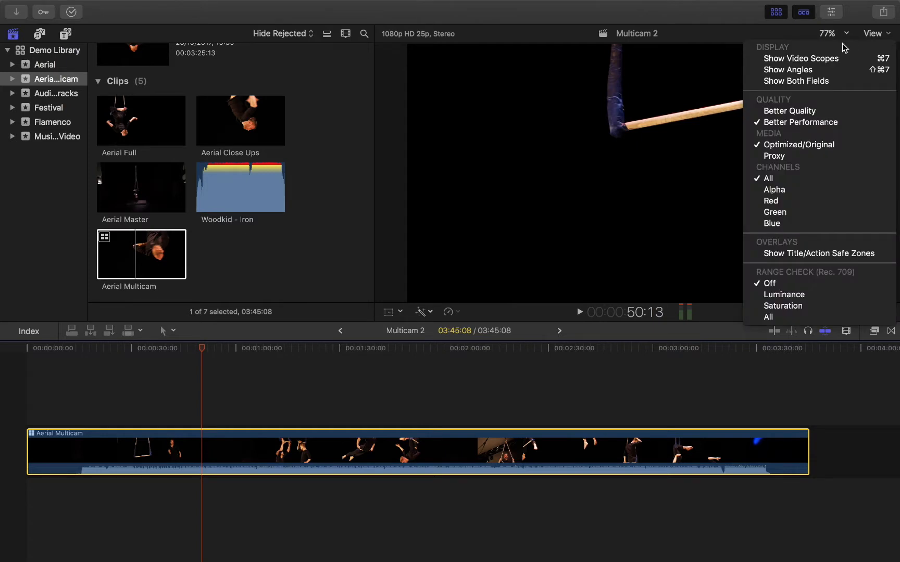
{"action": "left_click", "coordinate": [778, 71]}
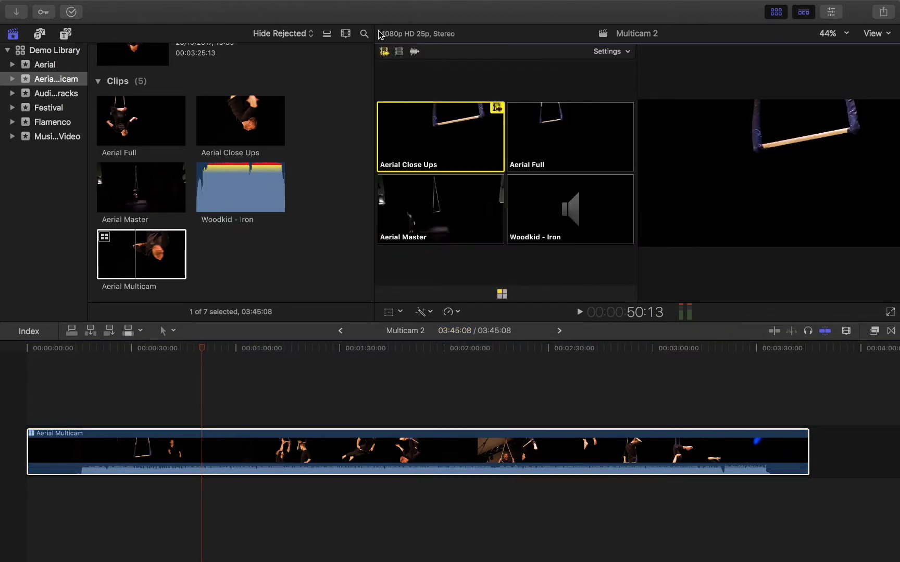
{"action": "left_click_drag", "start_coordinate": [375, 34], "coordinate": [187, 49]}
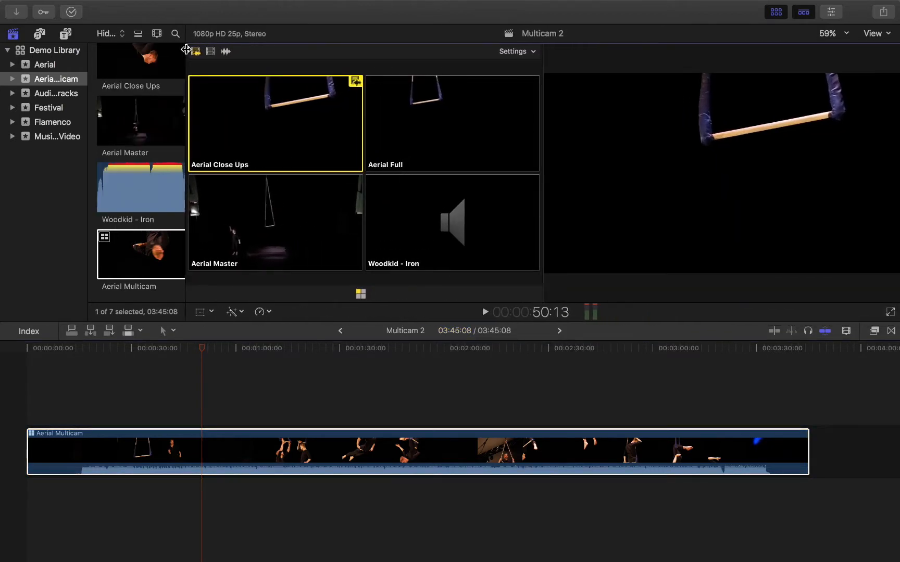
Step: Play and scrub Aerial Multicam between about 00:00:18 and 00:00:37 to compare its angles at the start of the performance
{"action": "left_click", "coordinate": [145, 361]}
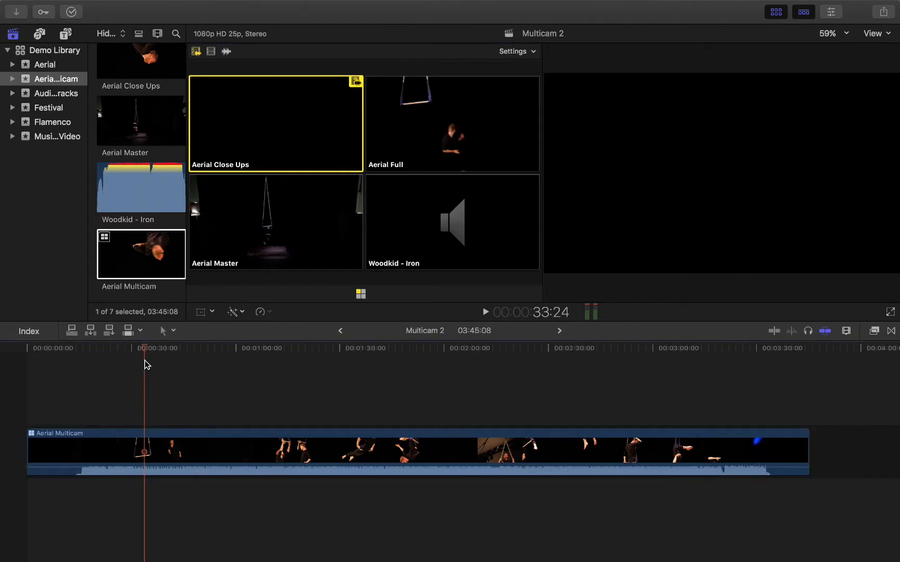
{"action": "left_click_drag", "start_coordinate": [144, 358], "coordinate": [92, 362]}
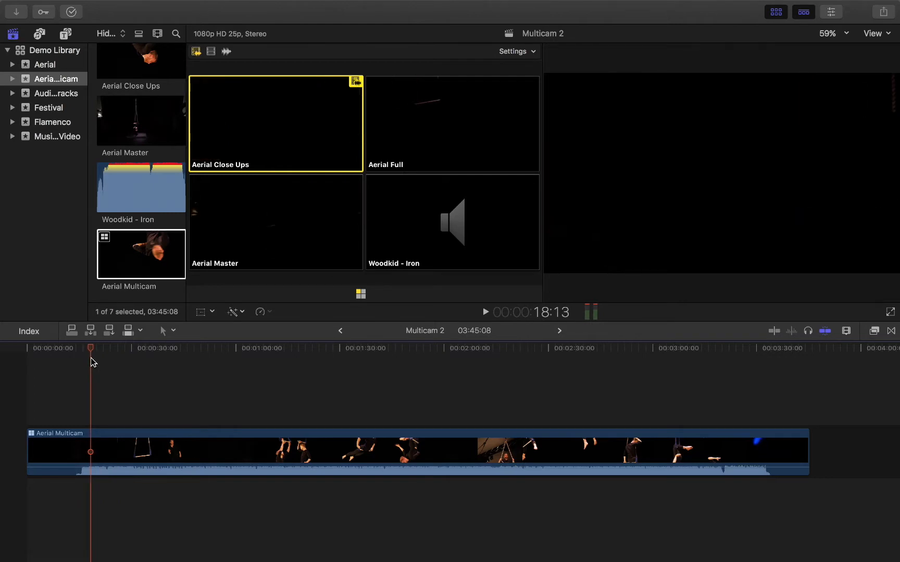
{"action": "key", "text": "space"}
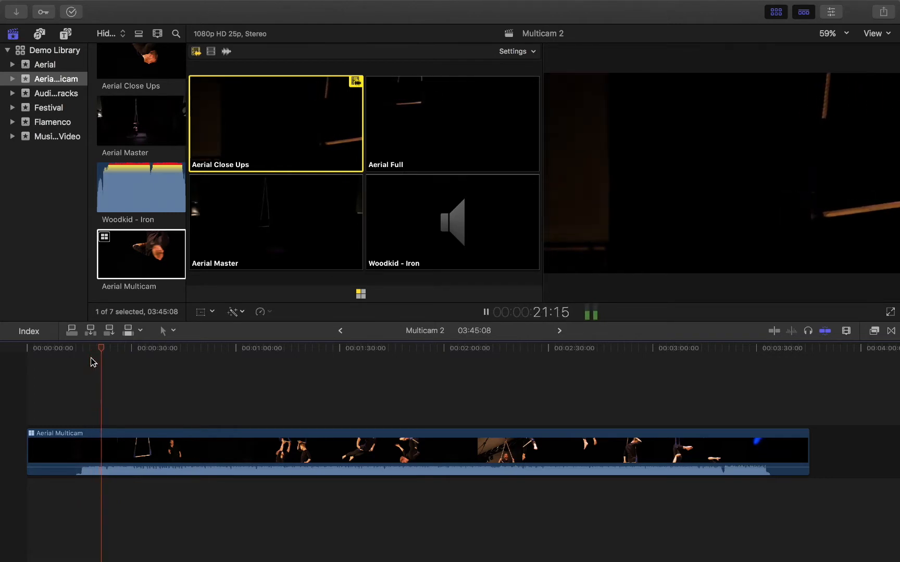
{"action": "key", "text": "space"}
{"action": "left_click", "coordinate": [207, 453]}
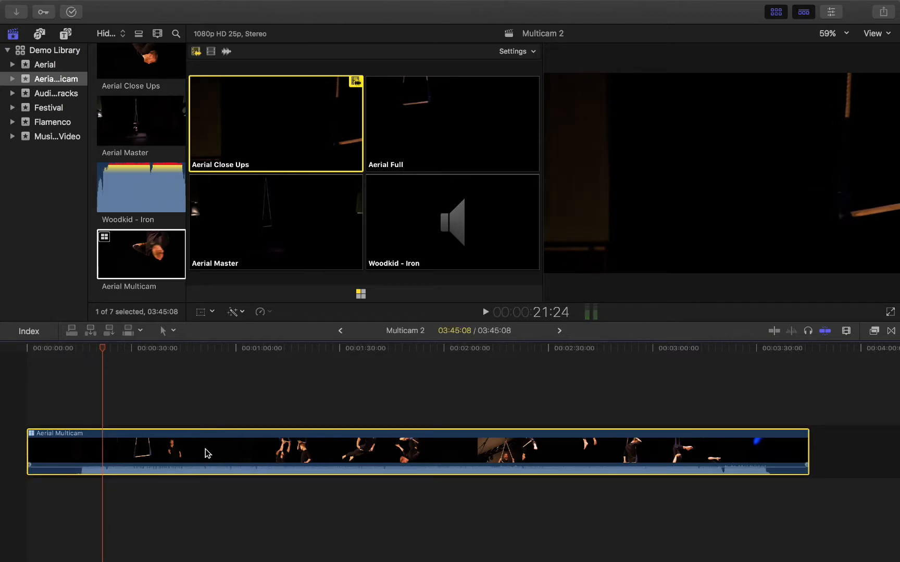
{"action": "key", "text": "space"}
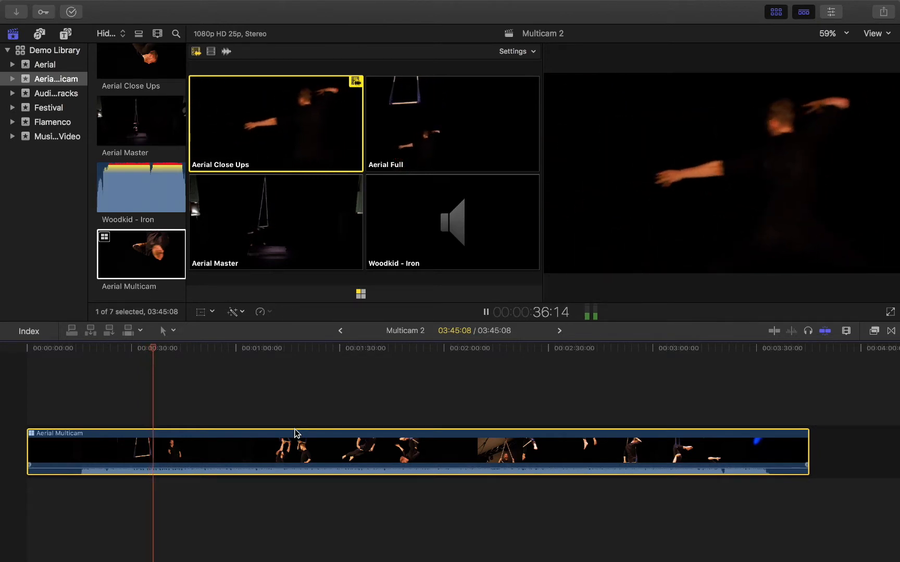
{"action": "key", "text": "space"}
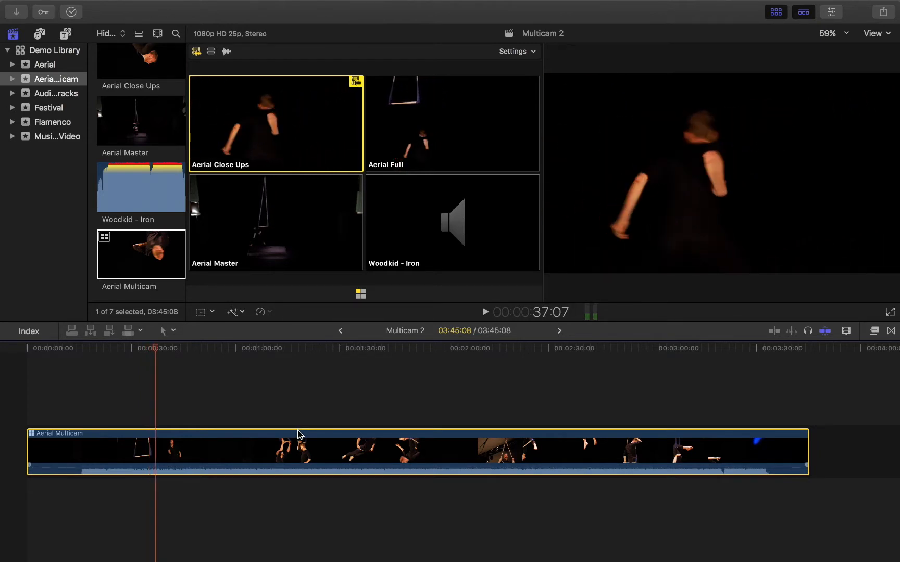
{"action": "left_click", "coordinate": [167, 351]}
{"action": "left_click_drag", "start_coordinate": [167, 352], "coordinate": [110, 354]}
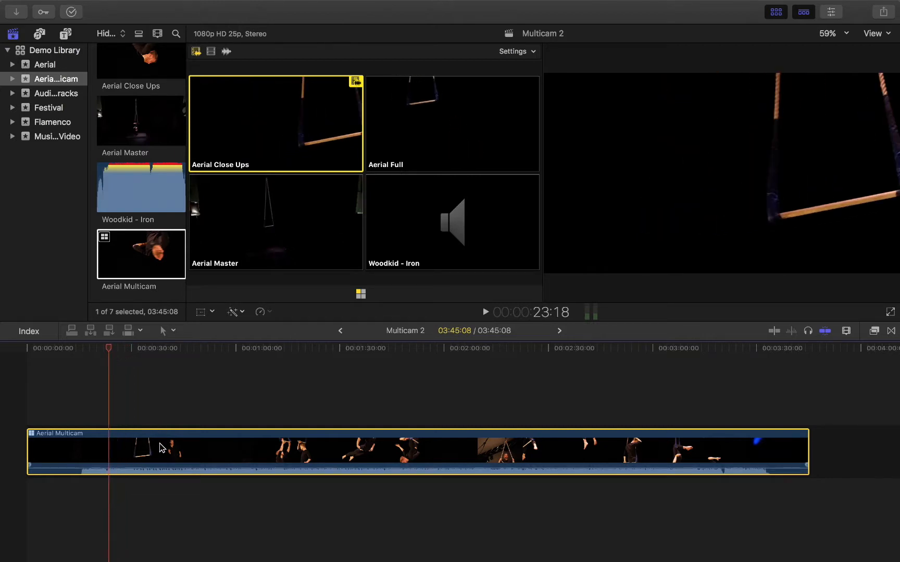
{"action": "left_click_drag", "start_coordinate": [107, 350], "coordinate": [140, 350]}
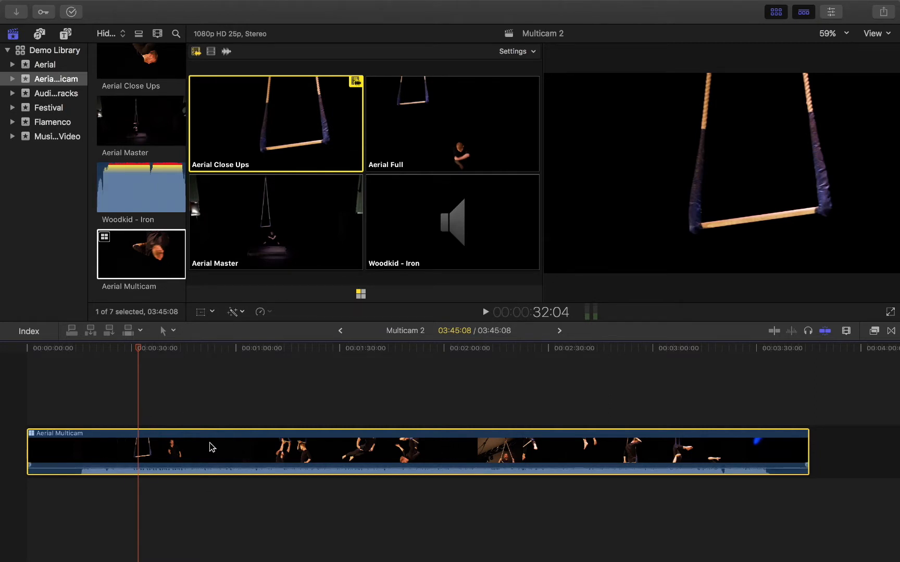
Step: Make Aerial Full the active video angle of the whole Aerial Multicam clip and check it at about 00:00:53
{"action": "right_click", "coordinate": [126, 453]}
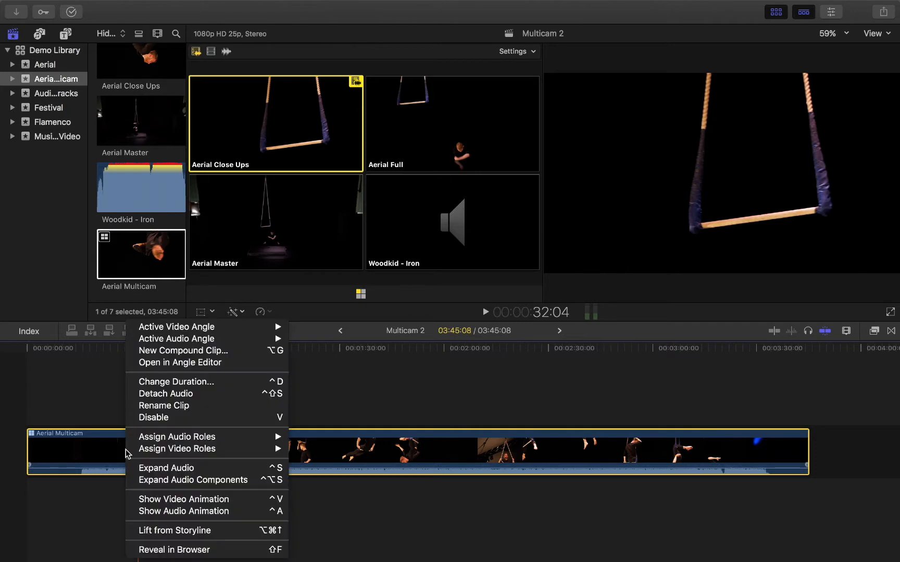
{"action": "mouse_move", "coordinate": [198, 342]}
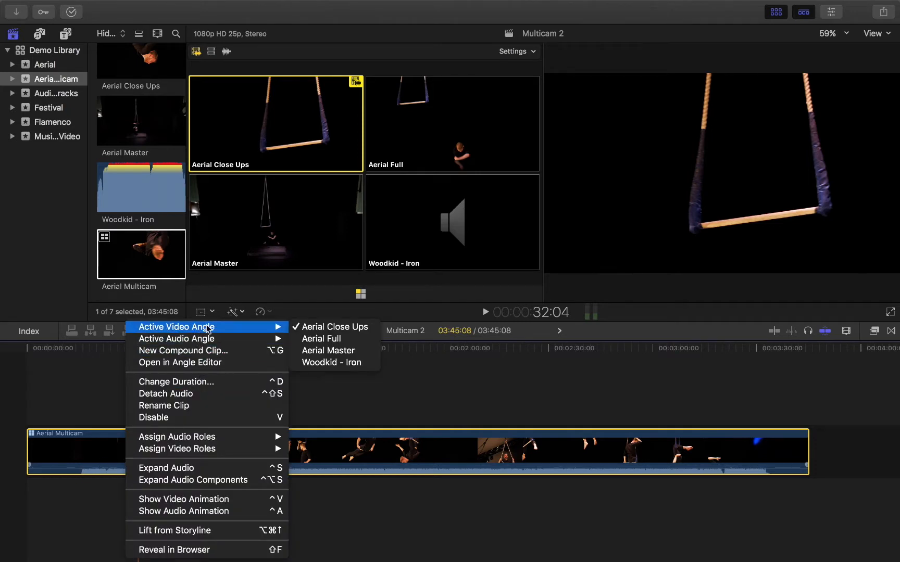
{"action": "left_click", "coordinate": [312, 339]}
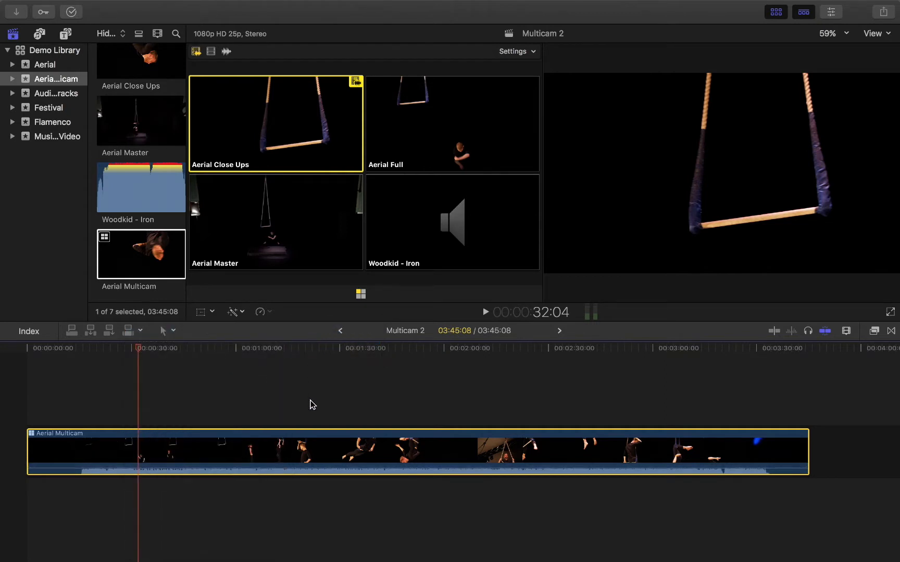
{"action": "left_click", "coordinate": [214, 355]}
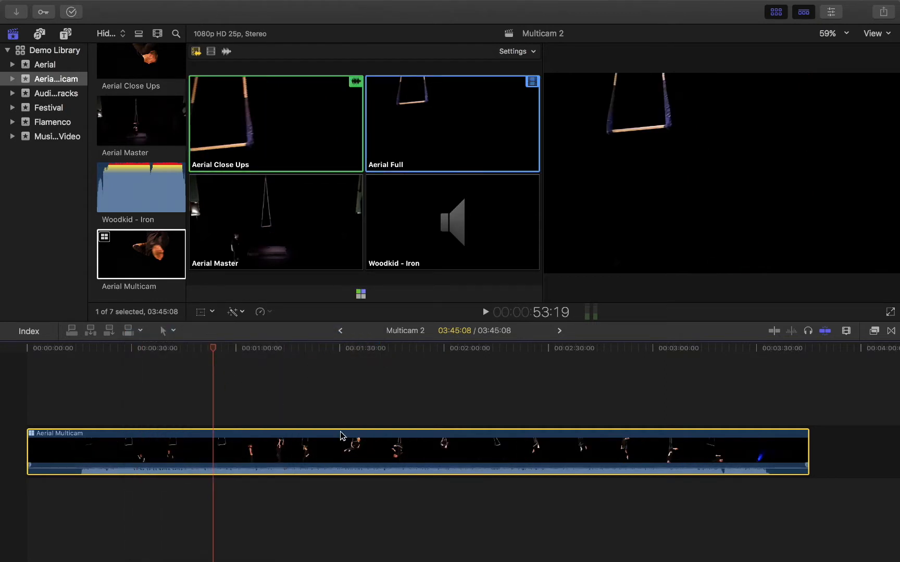
Step: Go to 00:00:39:00 and switch the whole Aerial Multicam clip back to the Aerial Close Ups angle for video and audio
{"action": "left_click_drag", "start_coordinate": [212, 345], "coordinate": [162, 411]}
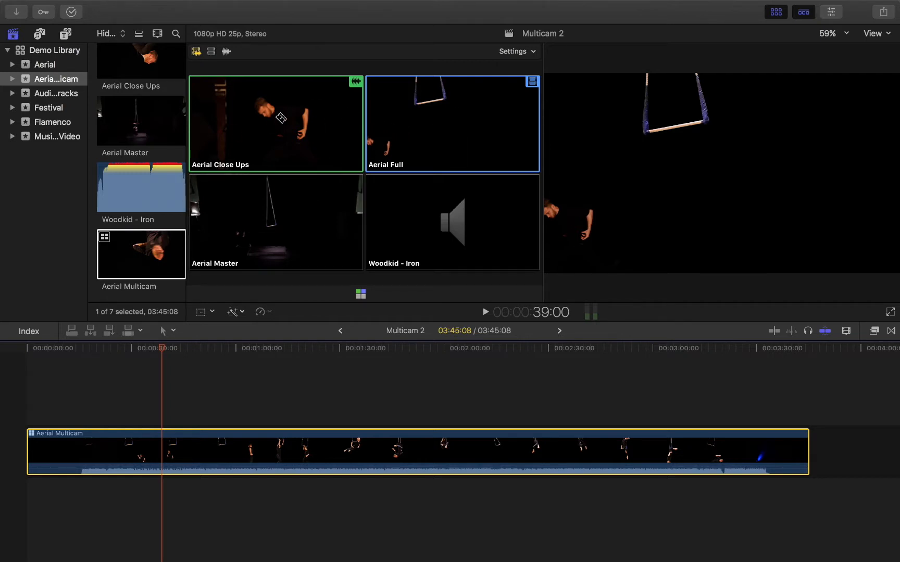
{"action": "left_click", "coordinate": [277, 123]}
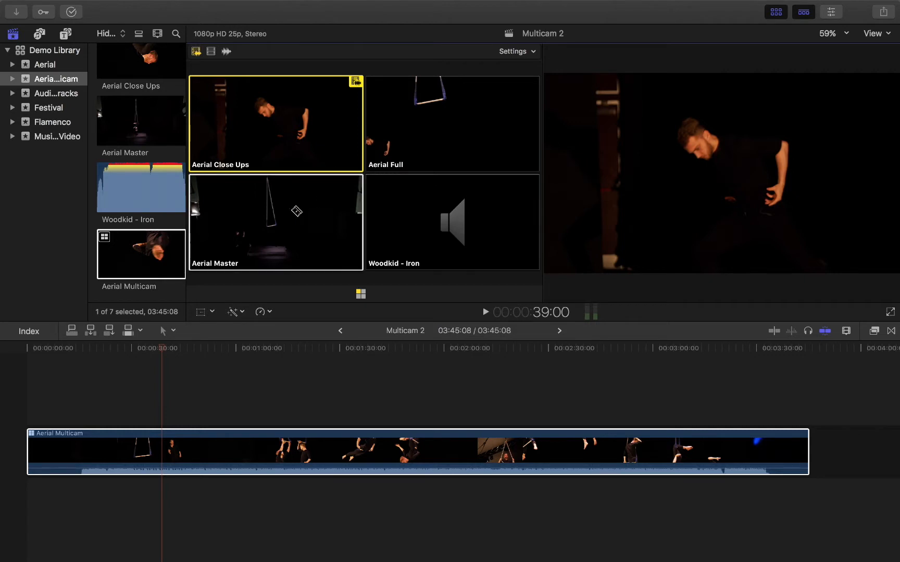
Step: Switch the whole Aerial Multicam clip's video and audio between Aerial Master, Aerial Full and Aerial Close Ups, ending on Aerial Full
{"action": "left_click", "coordinate": [289, 211]}
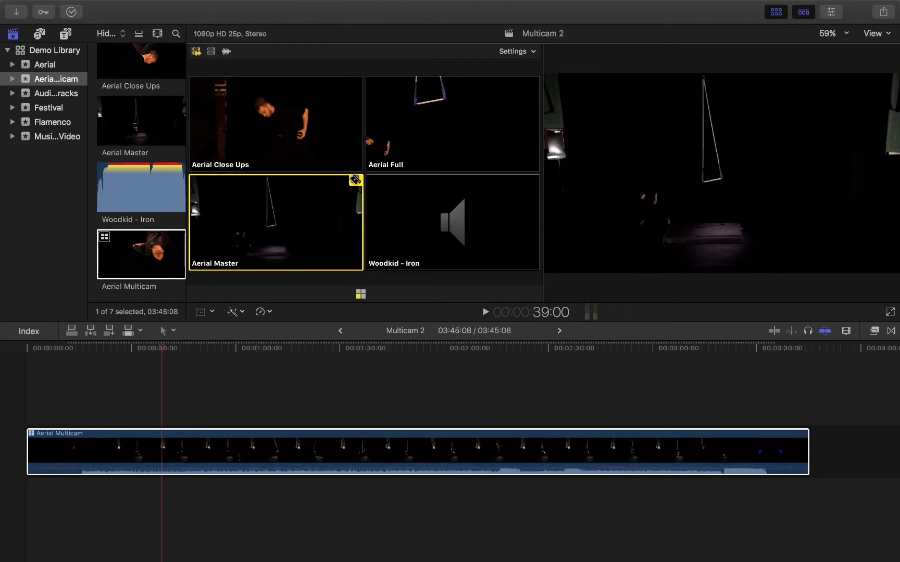
{"action": "left_click", "coordinate": [424, 138]}
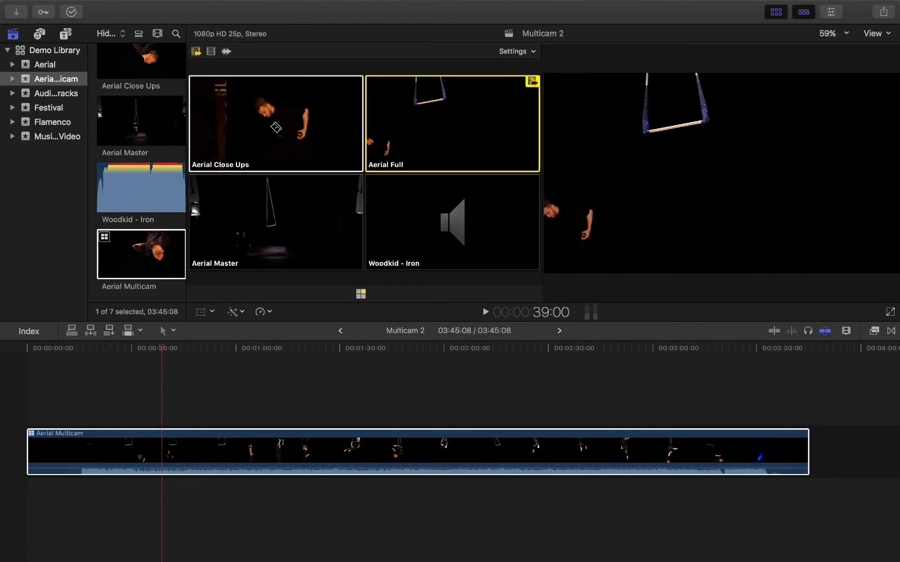
{"action": "left_click", "coordinate": [273, 132]}
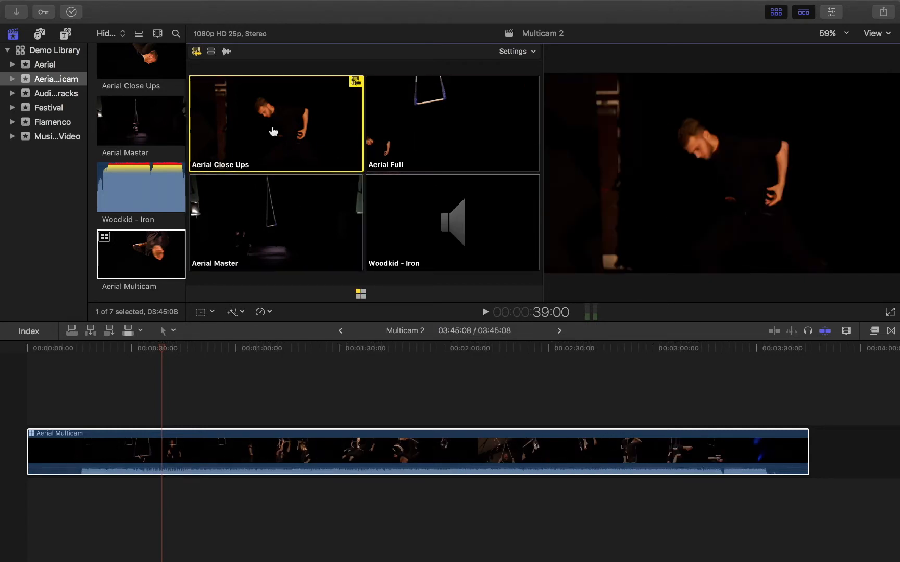
{"action": "left_click", "coordinate": [270, 215]}
{"action": "left_click", "coordinate": [448, 114]}
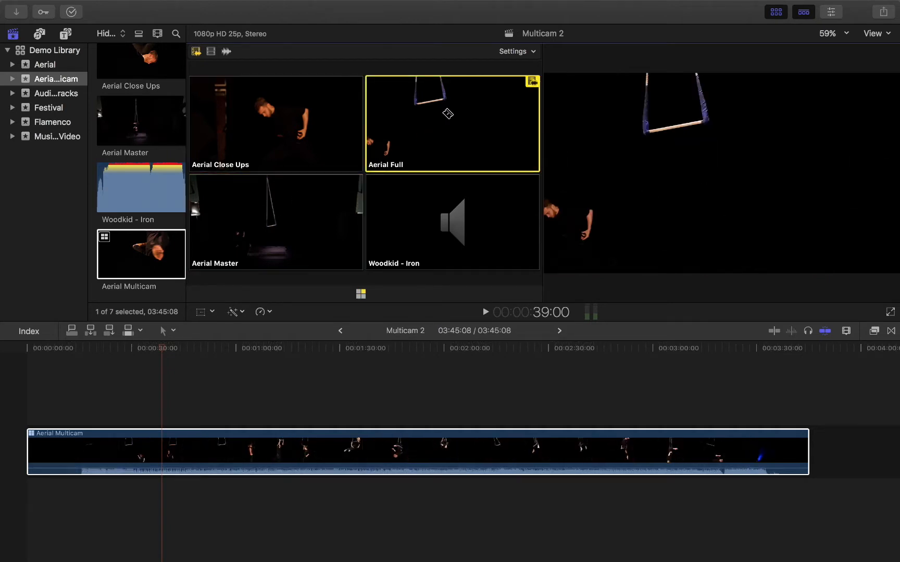
{"action": "left_click", "coordinate": [197, 449]}
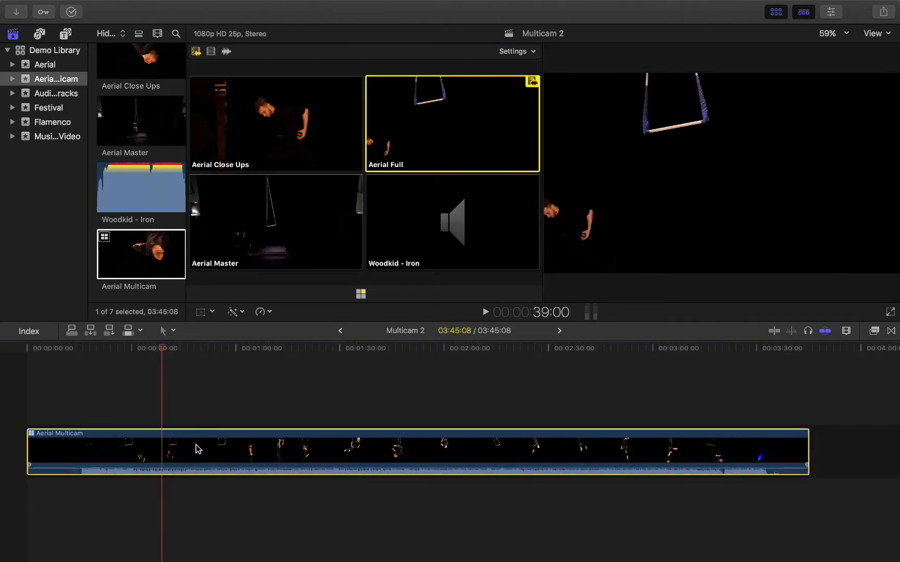
Step: At about 00:00:26, try switching the clip's video and audio to the Woodkid - Iron angle and undo it
{"action": "left_click_drag", "start_coordinate": [161, 349], "coordinate": [119, 357]}
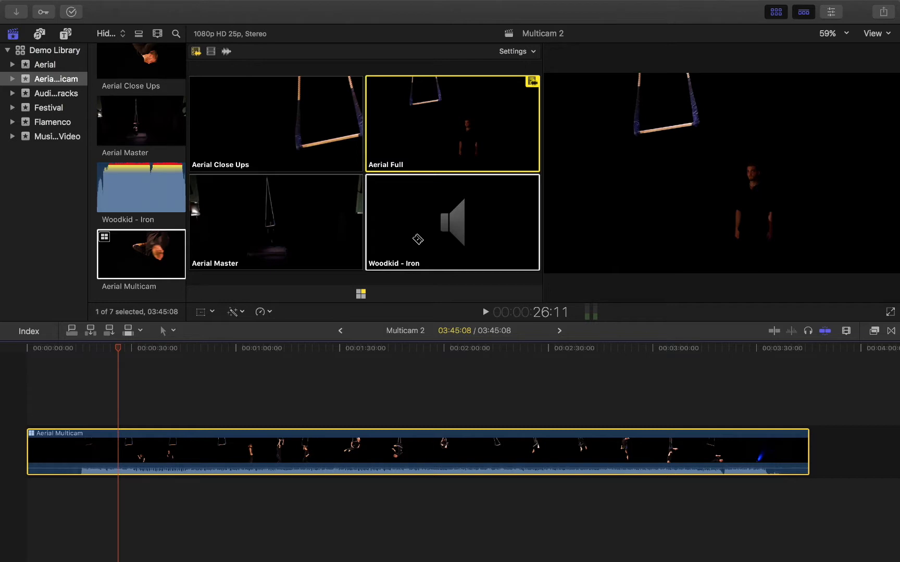
{"action": "left_click", "coordinate": [440, 237]}
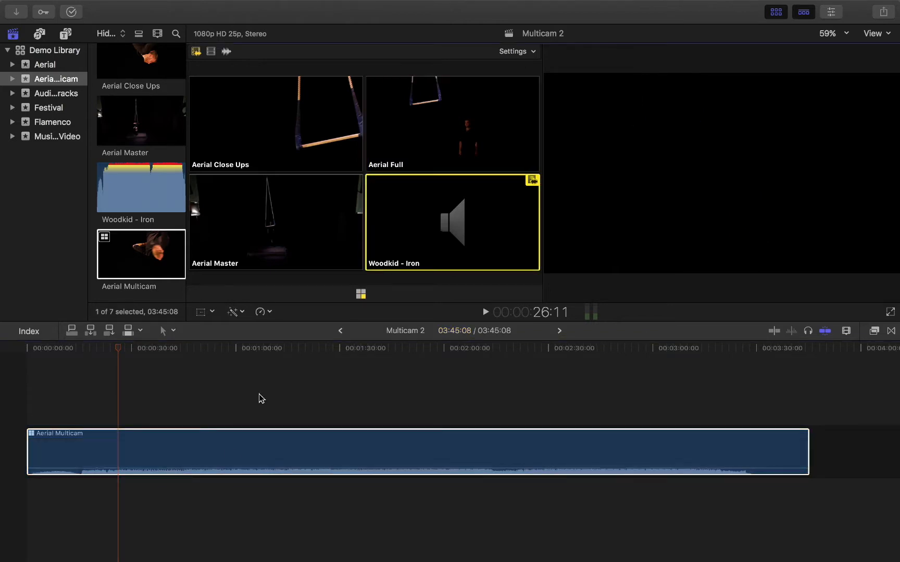
{"action": "key", "text": "super+z"}
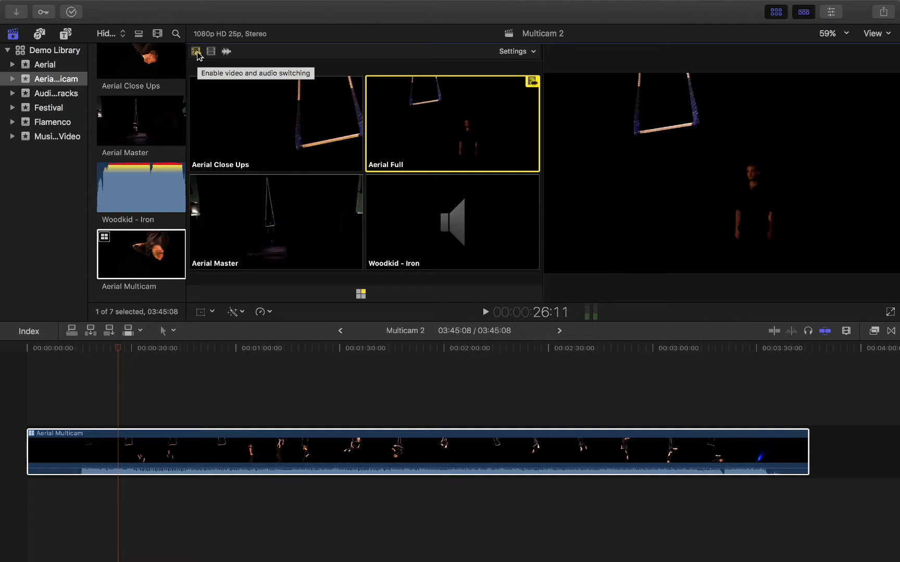
Step: Enable audio-only switching, make Woodkid - Iron the clip's active audio angle and play it from about 00:00:25
{"action": "left_click", "coordinate": [227, 53]}
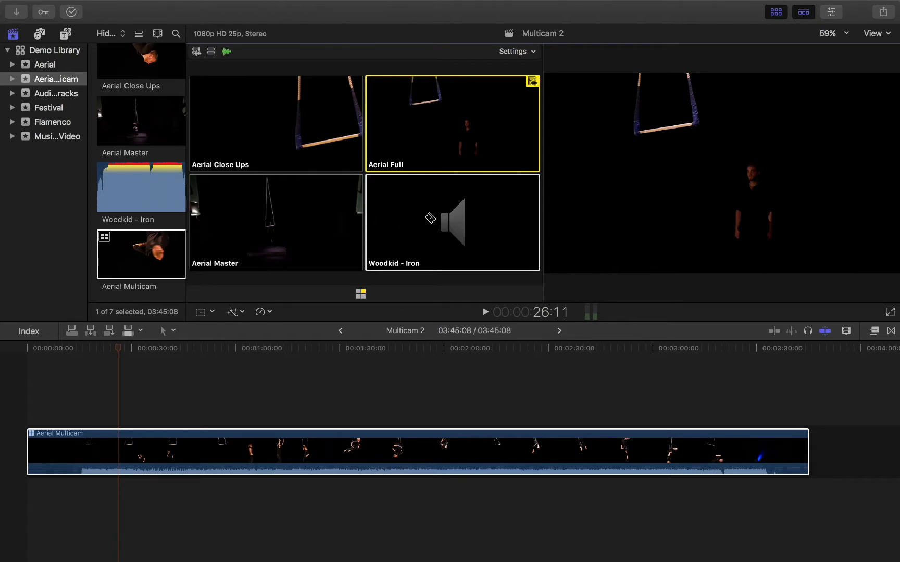
{"action": "left_click", "coordinate": [456, 223]}
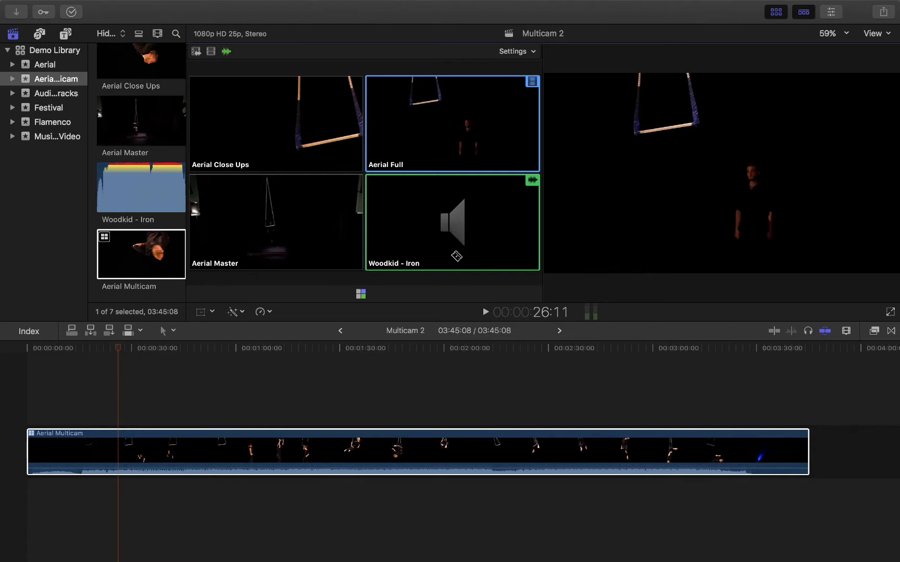
{"action": "left_click", "coordinate": [117, 348]}
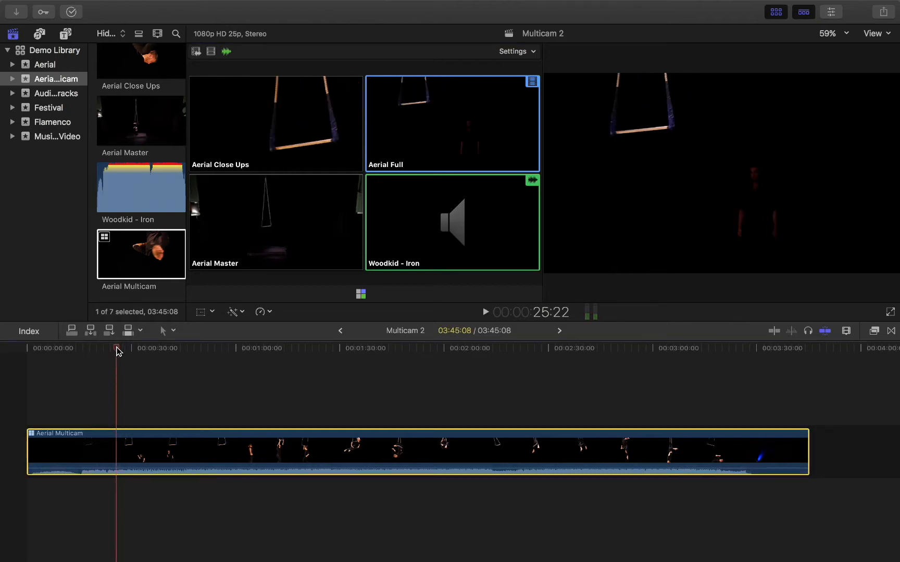
{"action": "key", "text": "space"}
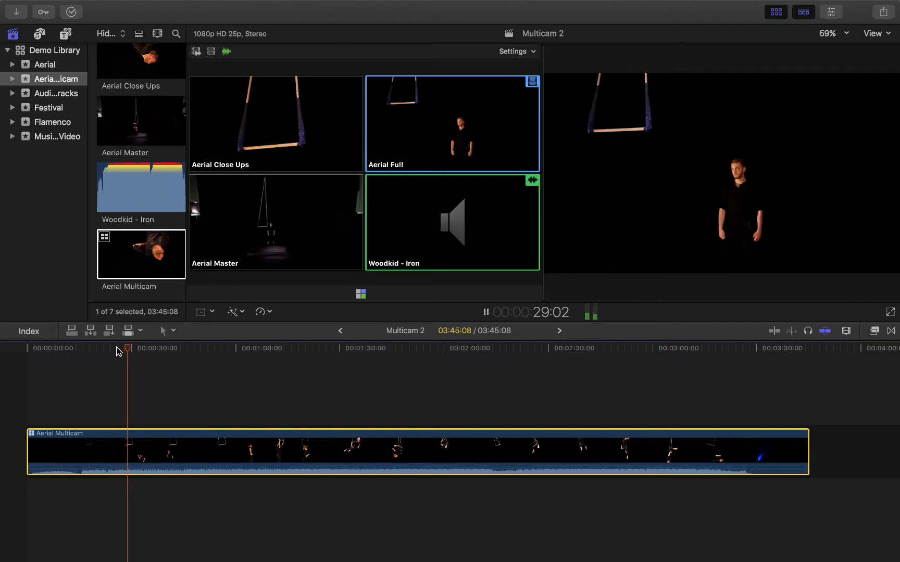
{"action": "key", "text": "space"}
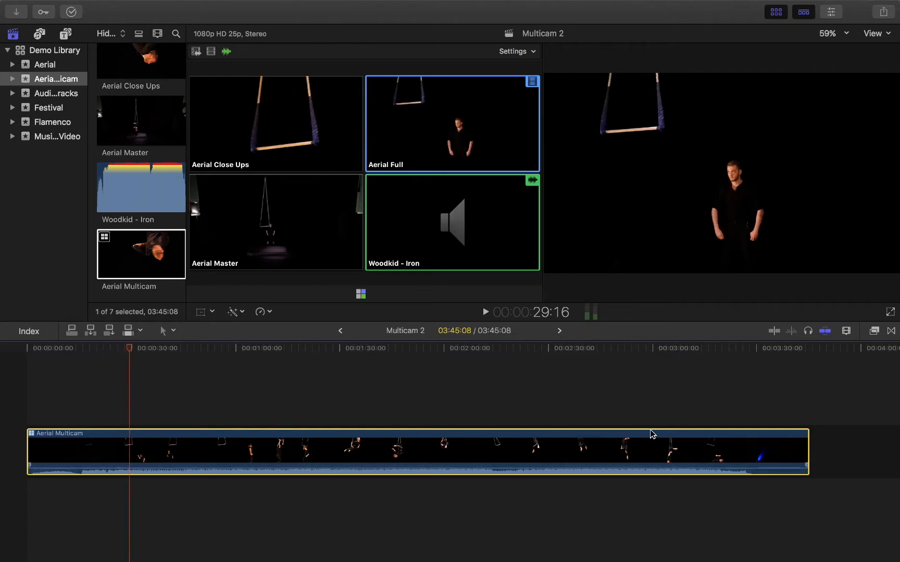
Step: Play the end of the music from about 00:03:24 to examine how the track finishes
{"action": "left_click", "coordinate": [748, 349]}
{"action": "left_click", "coordinate": [737, 349]}
{"action": "key", "text": "space"}
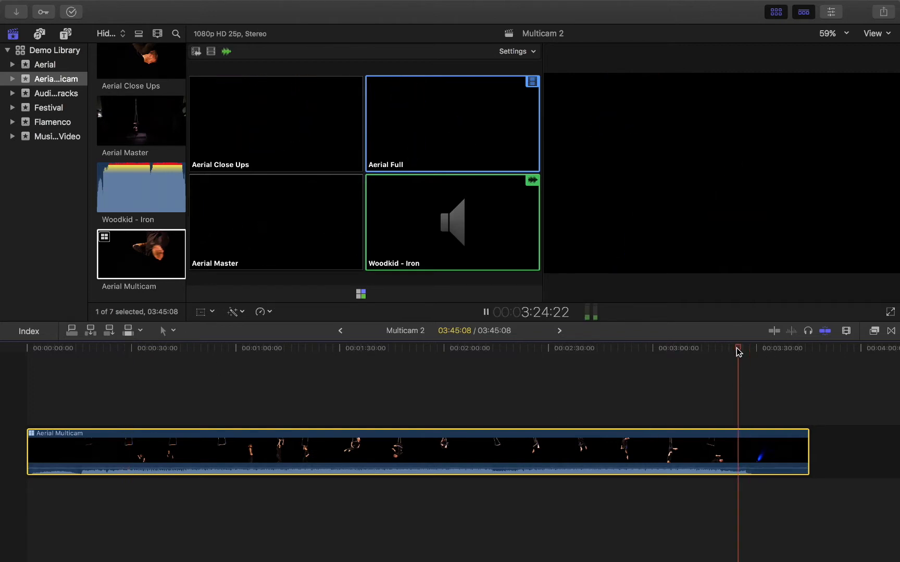
{"action": "key", "text": "space"}
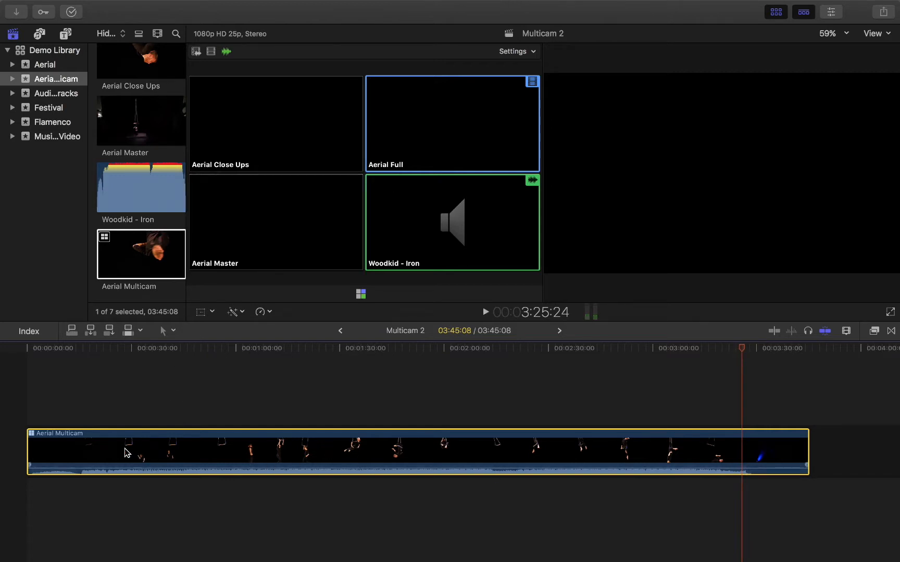
Step: Connect a second copy of Aerial Multicam beneath the first clip, starting at its beginning, and play from 00:03:18:23
{"action": "left_click", "coordinate": [129, 257]}
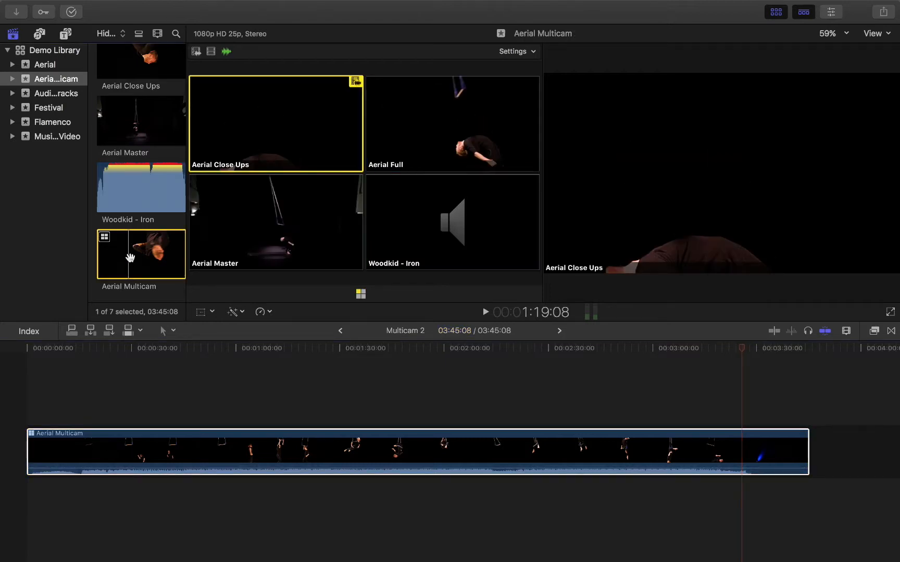
{"action": "left_click_drag", "start_coordinate": [136, 248], "coordinate": [15, 399]}
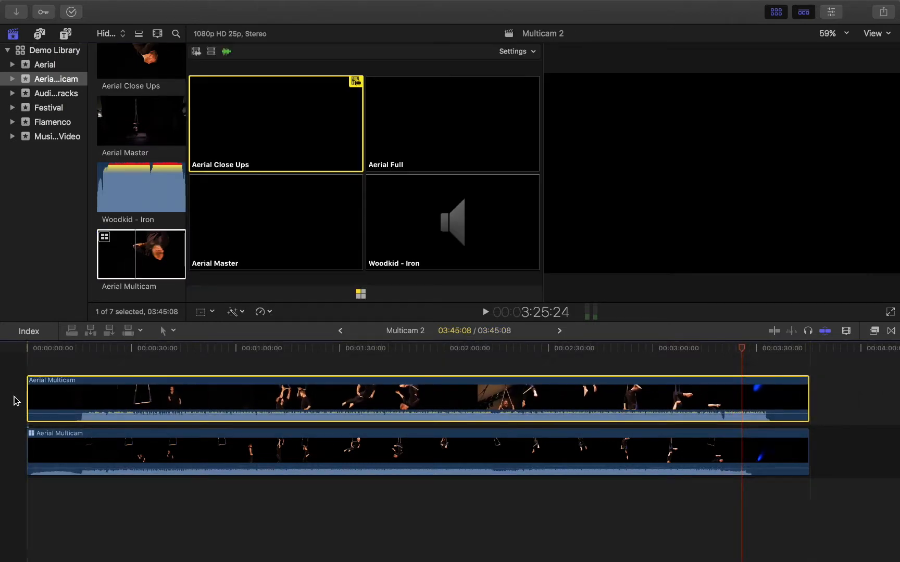
{"action": "left_click_drag", "start_coordinate": [141, 398], "coordinate": [129, 525]}
{"action": "left_click", "coordinate": [719, 363]}
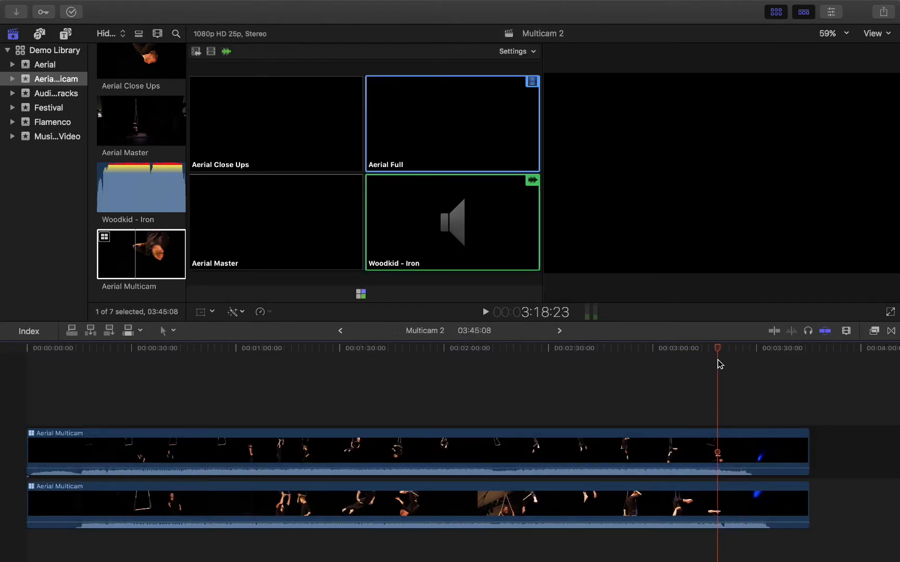
{"action": "key", "text": "space"}
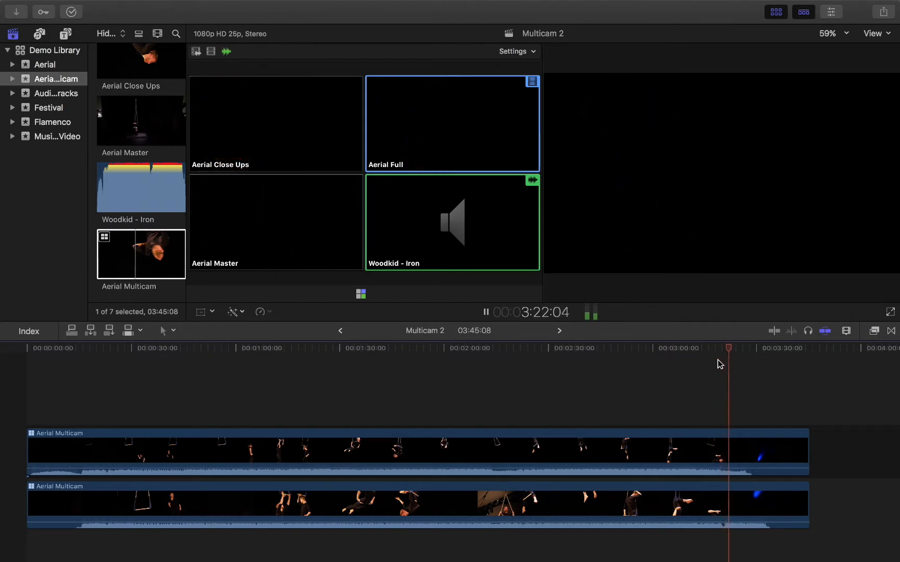
{"action": "key", "text": "space"}
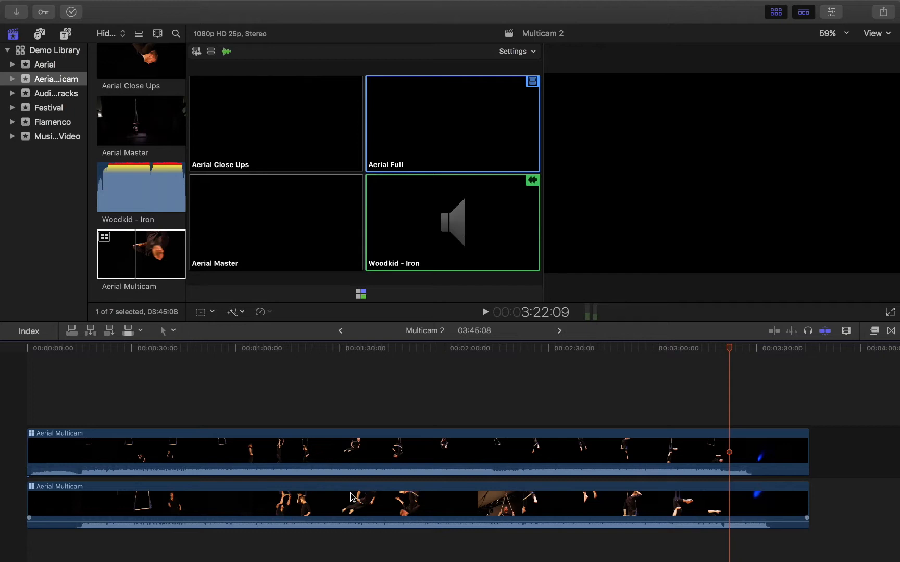
Step: Detach the audio from the lower Aerial Multicam clip and delete that clip's video
{"action": "left_click", "coordinate": [308, 508]}
{"action": "right_click", "coordinate": [308, 507]}
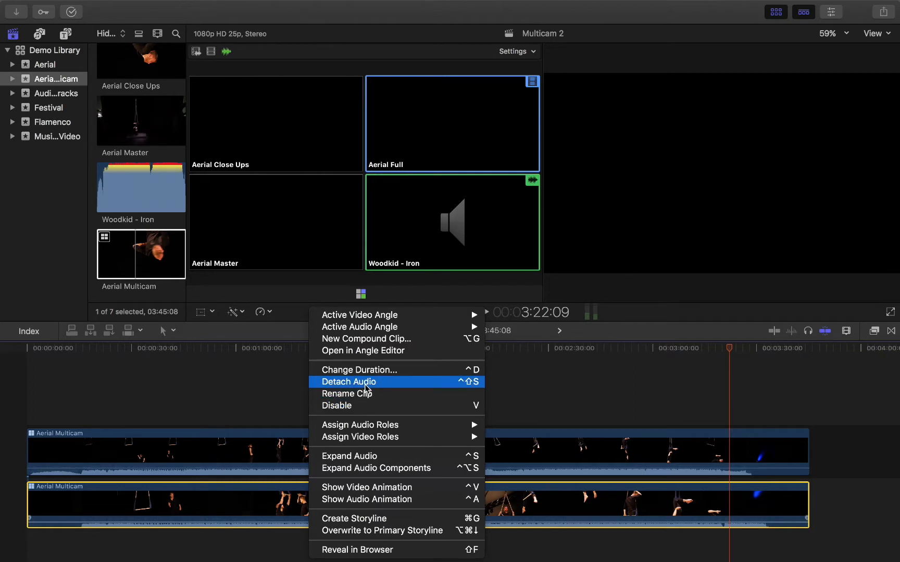
{"action": "left_click", "coordinate": [349, 382]}
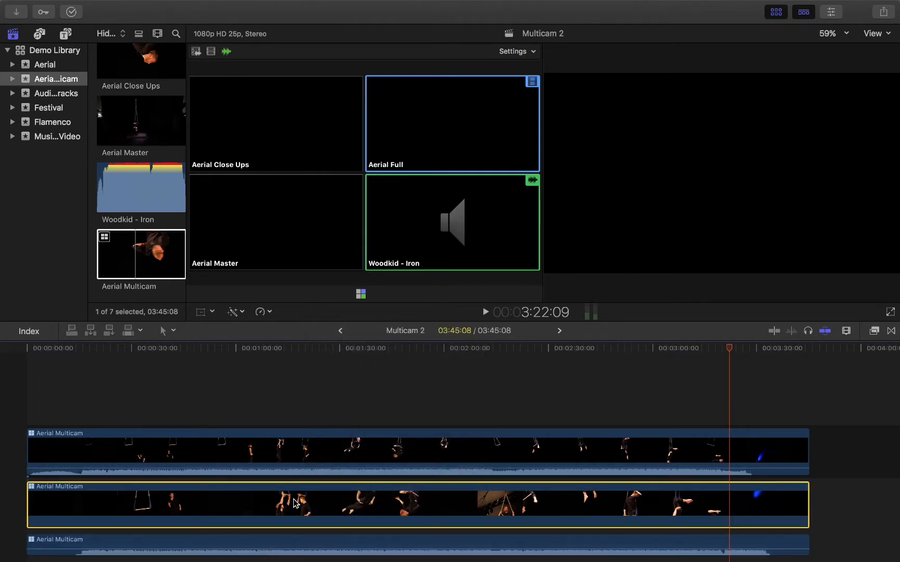
{"action": "key", "text": "Delete"}
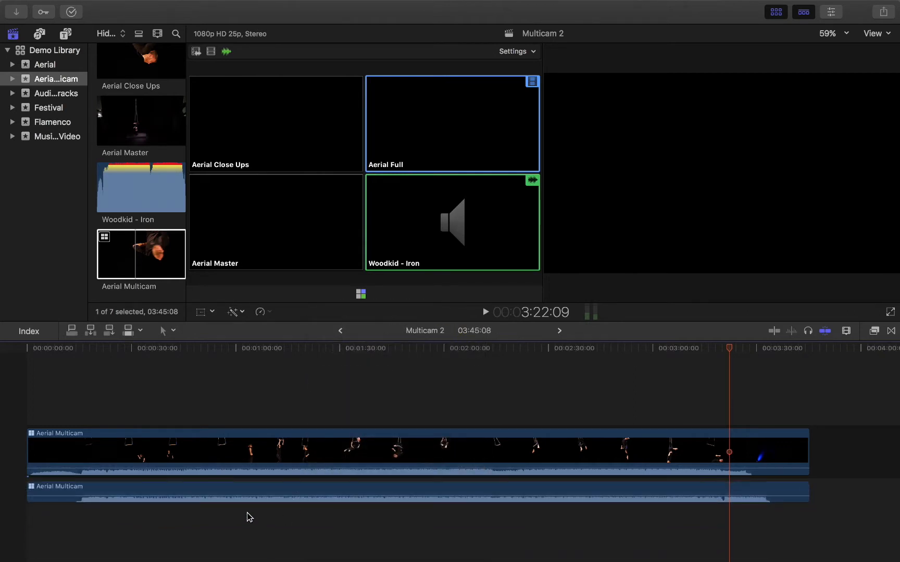
Step: Delete the detached audio clip beneath the main Aerial Multicam clip
{"action": "left_click", "coordinate": [173, 491]}
{"action": "left_click", "coordinate": [745, 384]}
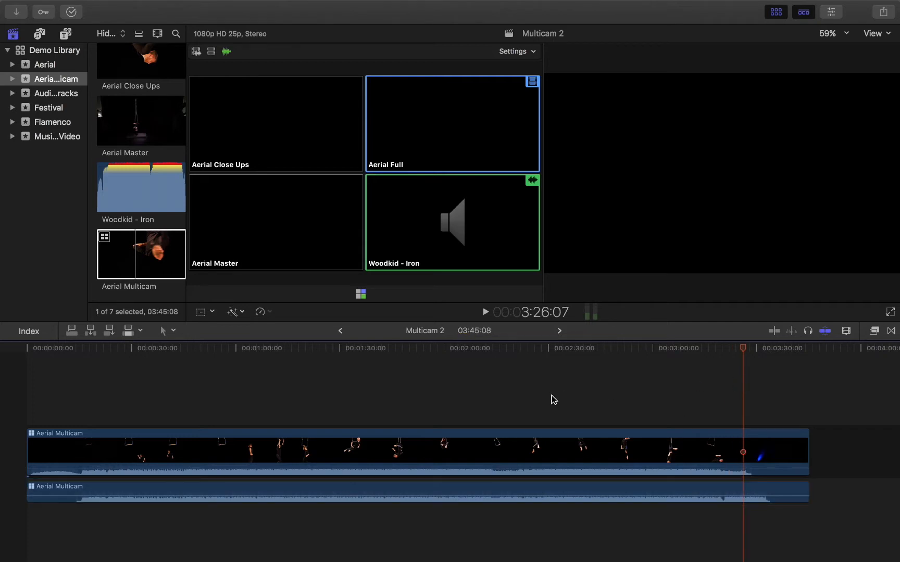
{"action": "left_click", "coordinate": [551, 398]}
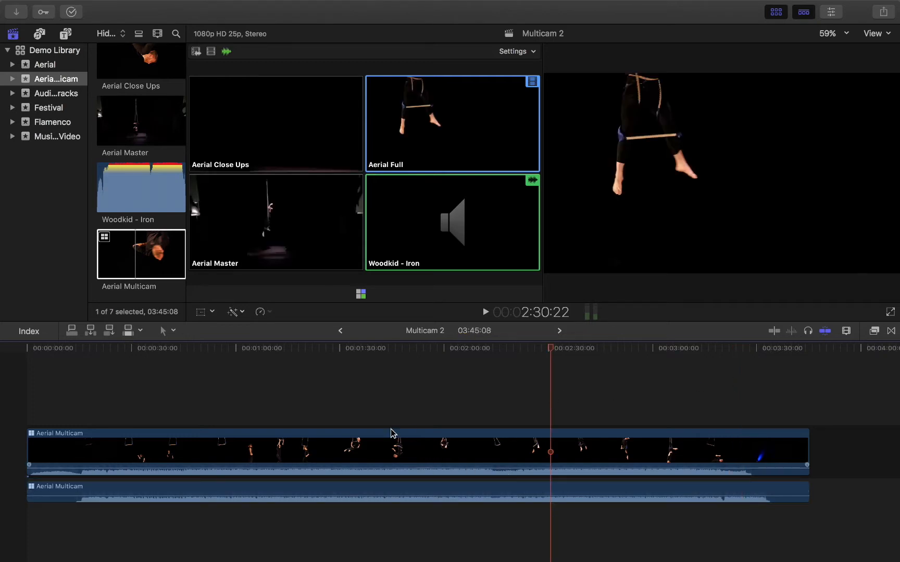
{"action": "left_click", "coordinate": [237, 494]}
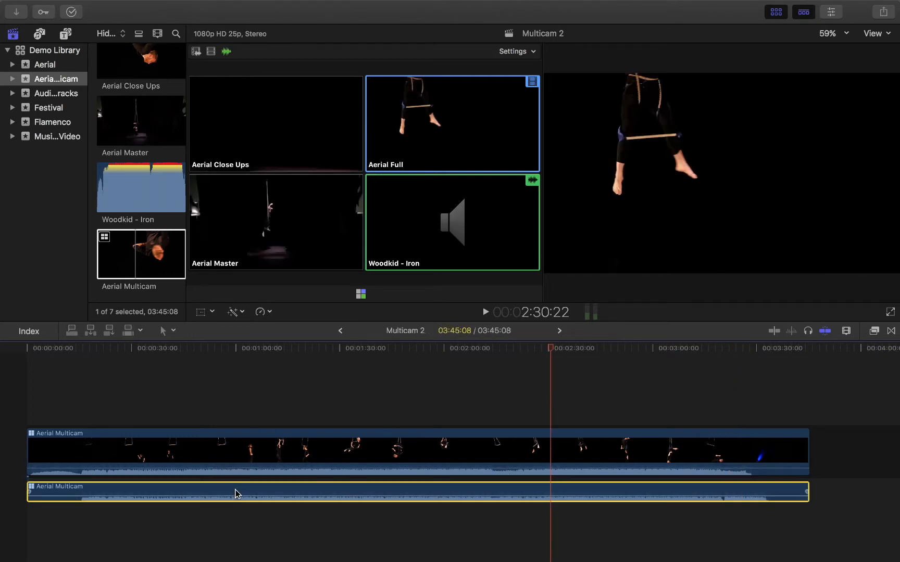
{"action": "key", "text": "Delete"}
Step: Trim about 15 seconds off the start of the Aerial Multicam clip in the timeline
{"action": "left_click", "coordinate": [223, 437]}
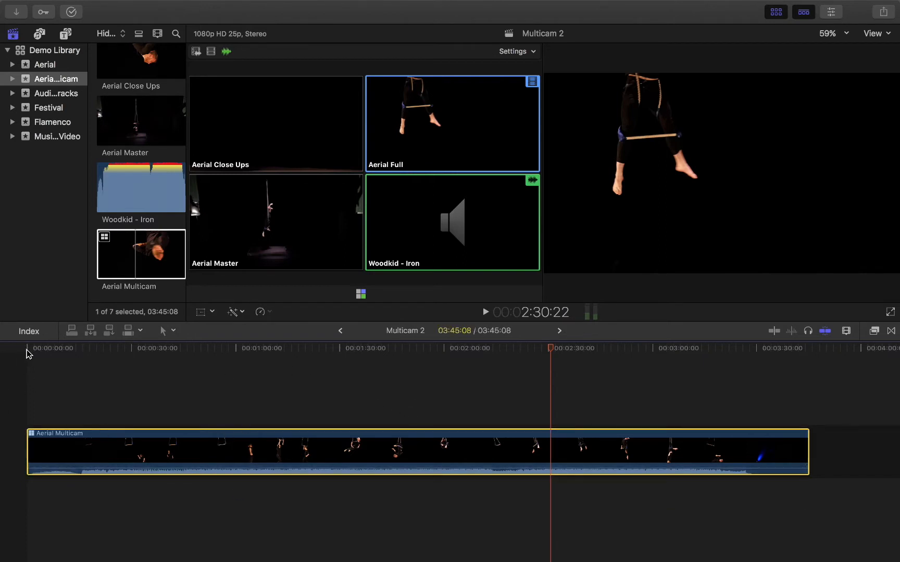
{"action": "left_click_drag", "start_coordinate": [28, 455], "coordinate": [81, 461]}
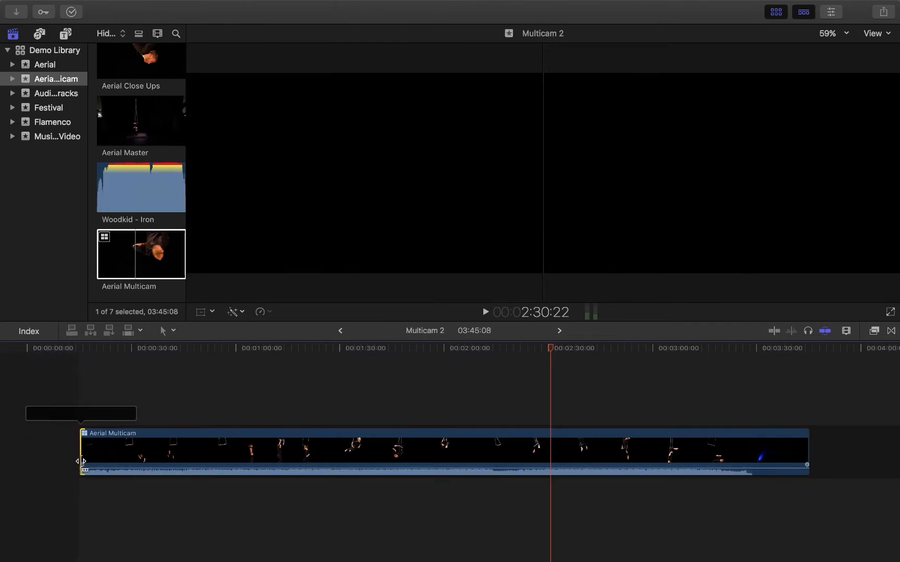
{"action": "left_click", "coordinate": [134, 391]}
{"action": "left_click", "coordinate": [137, 276]}
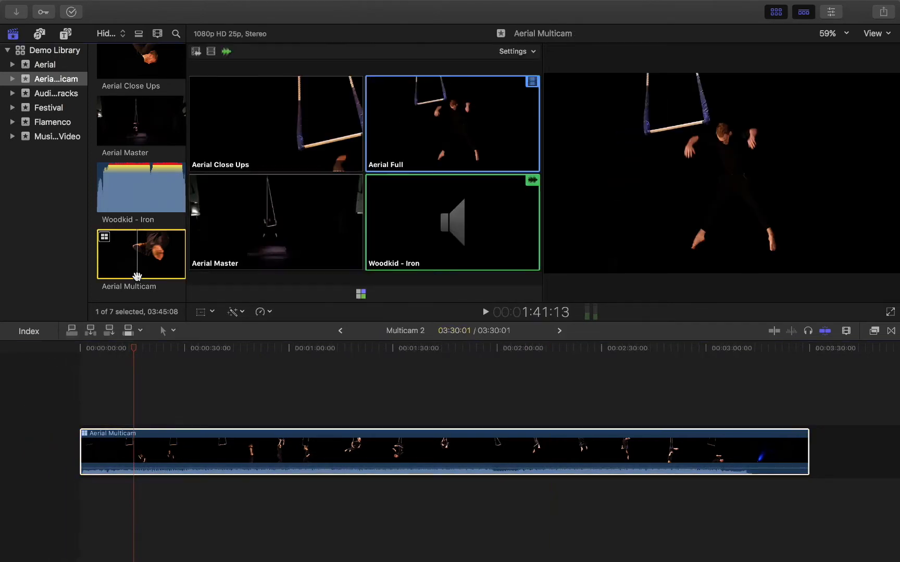
{"action": "left_click", "coordinate": [294, 394]}
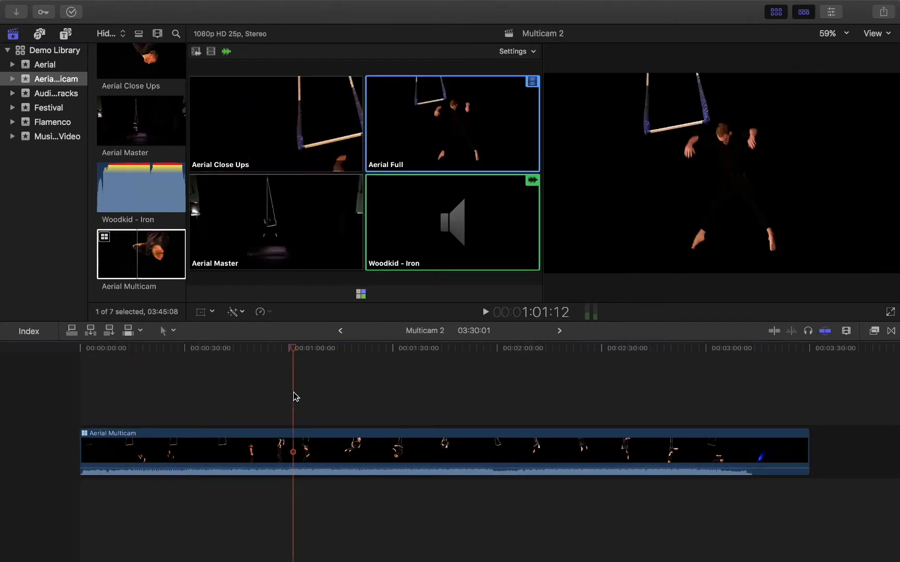
Step: Cut Aerial Multicam at about 00:00:51 and 00:01:10, and move the section between the cuts above the storyline to the timeline's end
{"action": "left_click", "coordinate": [226, 363]}
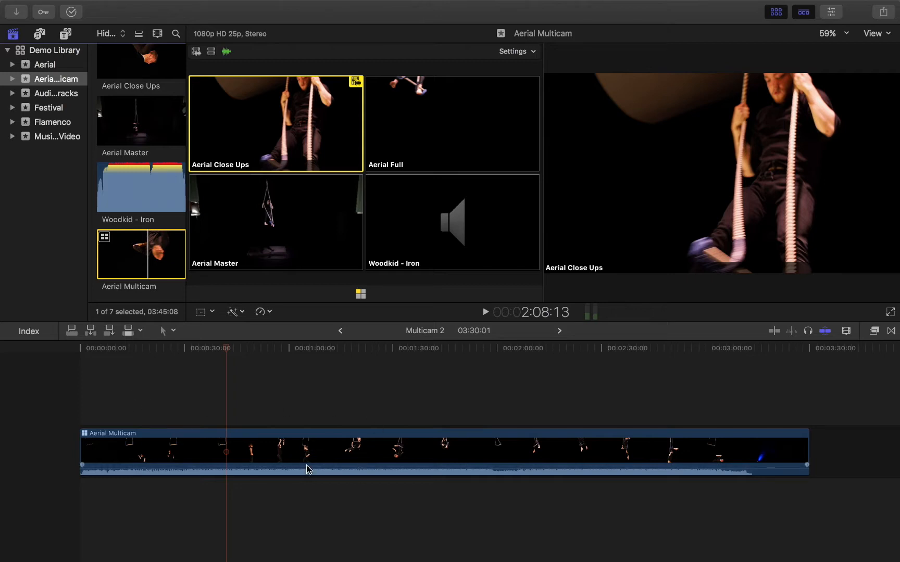
{"action": "key", "text": "super+b"}
{"action": "key", "text": "super+b"}
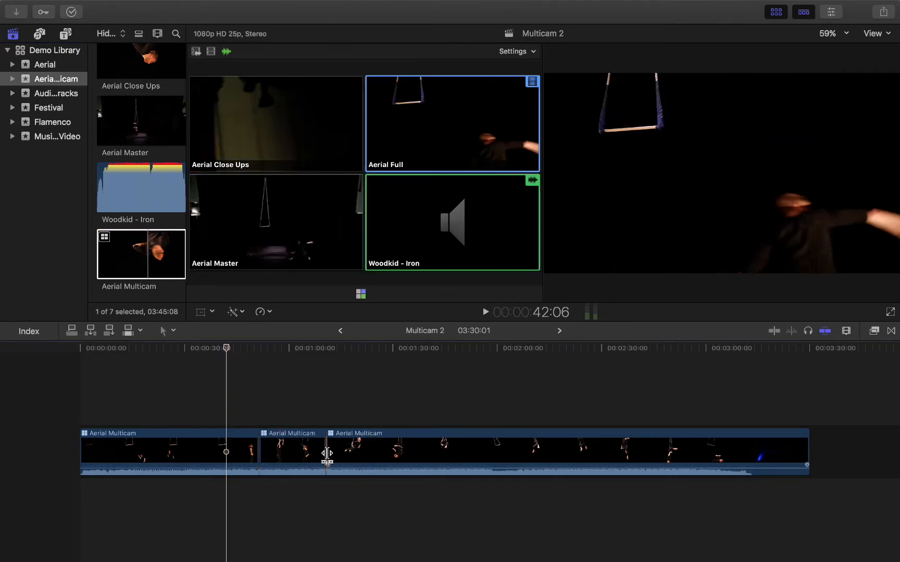
{"action": "left_click", "coordinate": [304, 449]}
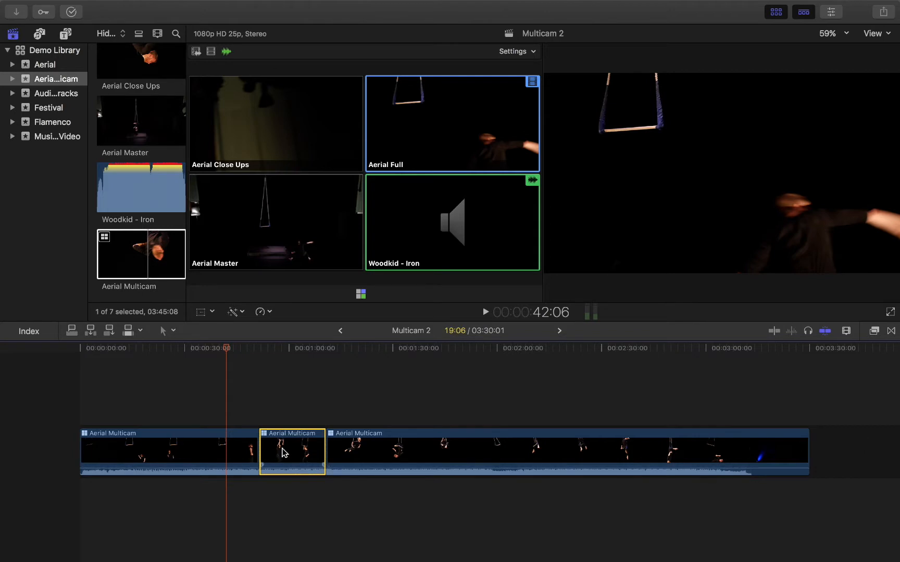
{"action": "left_click_drag", "start_coordinate": [286, 452], "coordinate": [813, 419]}
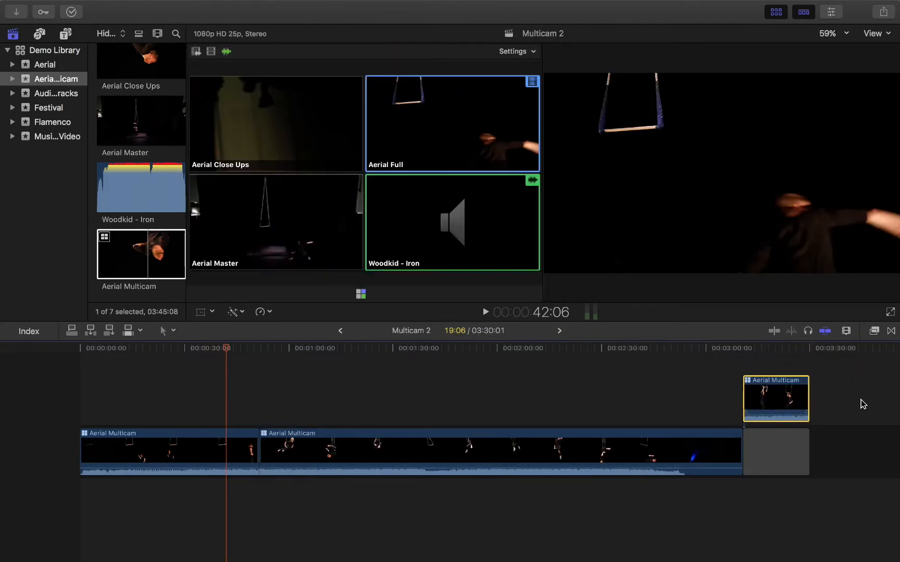
Step: Paste two copies of the cut-out section as connected clips, one after the other, from about 00:03:33
{"action": "left_click", "coordinate": [821, 377]}
{"action": "key", "text": "alt+v"}
{"action": "key", "text": "alt+v"}
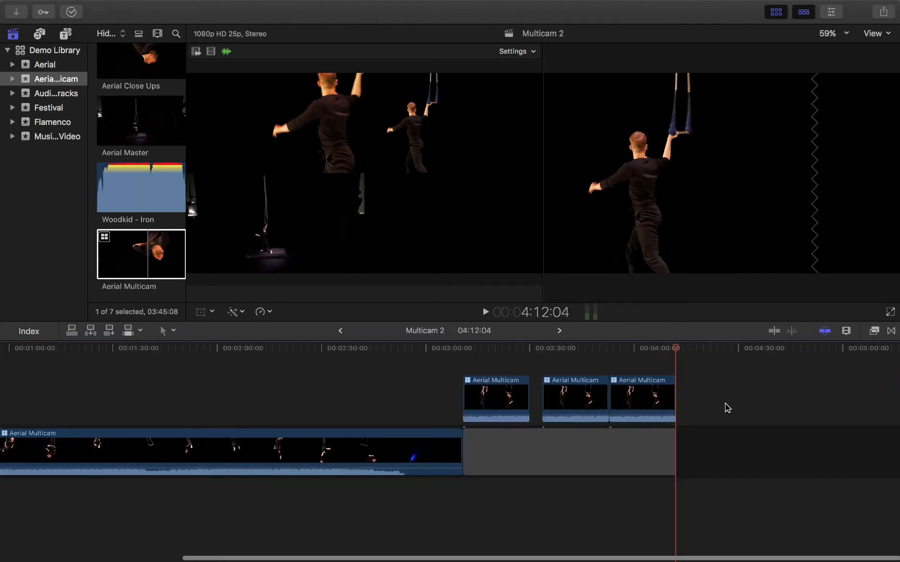
Step: Undo the pasted copies, the move of the section and both cuts in the Aerial Multicam clip
{"action": "key", "text": "super+z"}
{"action": "key", "text": "super+z"}
{"action": "key", "text": "super+z"}
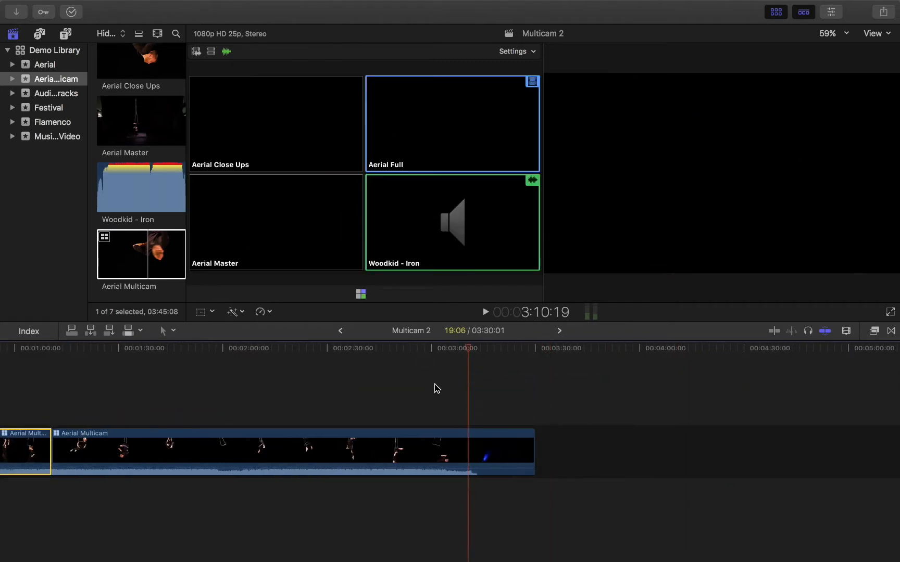
{"action": "scroll", "coordinate": [437, 389], "scroll_direction": "left", "scroll_amount": 5}
{"action": "key", "text": "super+z"}
{"action": "key", "text": "super+z"}
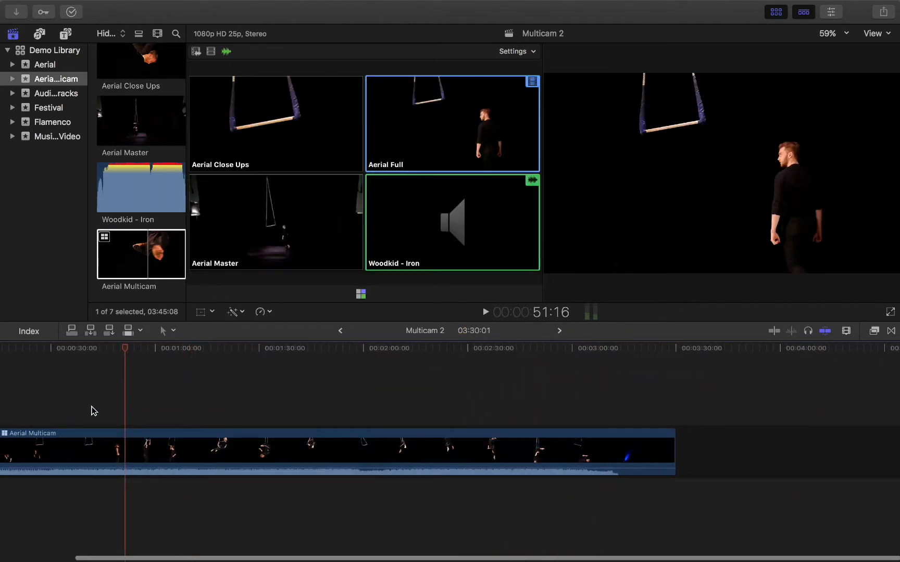
{"action": "scroll", "coordinate": [92, 411], "scroll_direction": "left", "scroll_amount": 5}
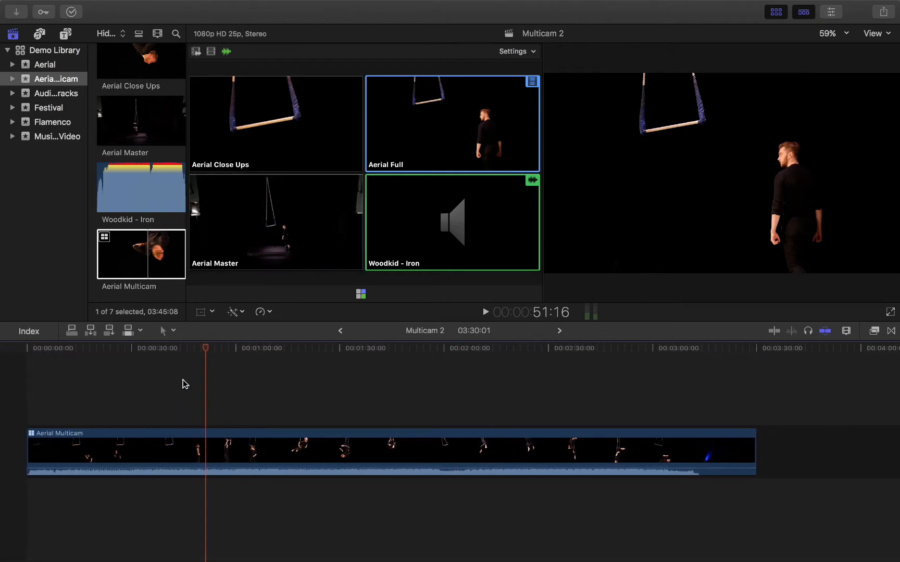
Step: Set the angle viewer to video-only switching and play the opening of Aerial Multicam from the start
{"action": "left_click", "coordinate": [145, 440]}
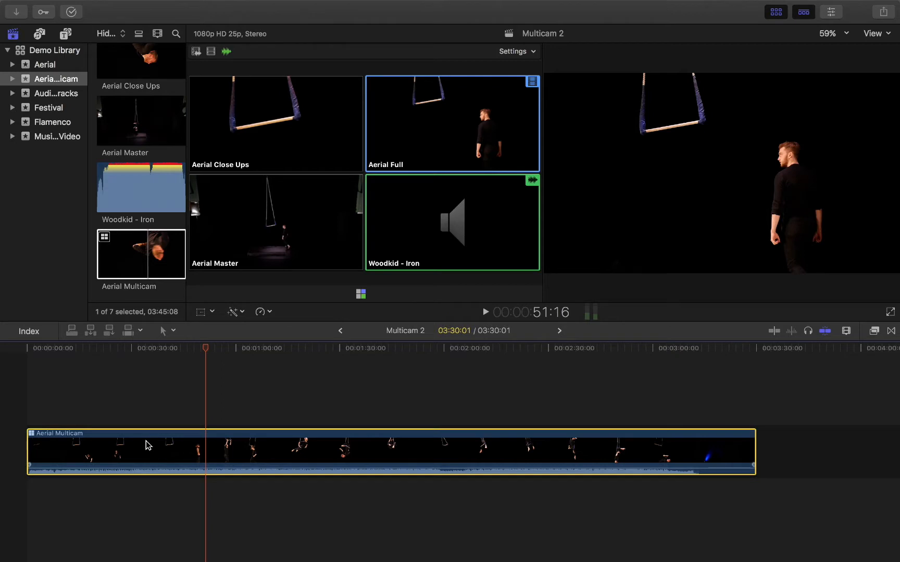
{"action": "key", "text": "super+equal"}
{"action": "left_click", "coordinate": [2, 382]}
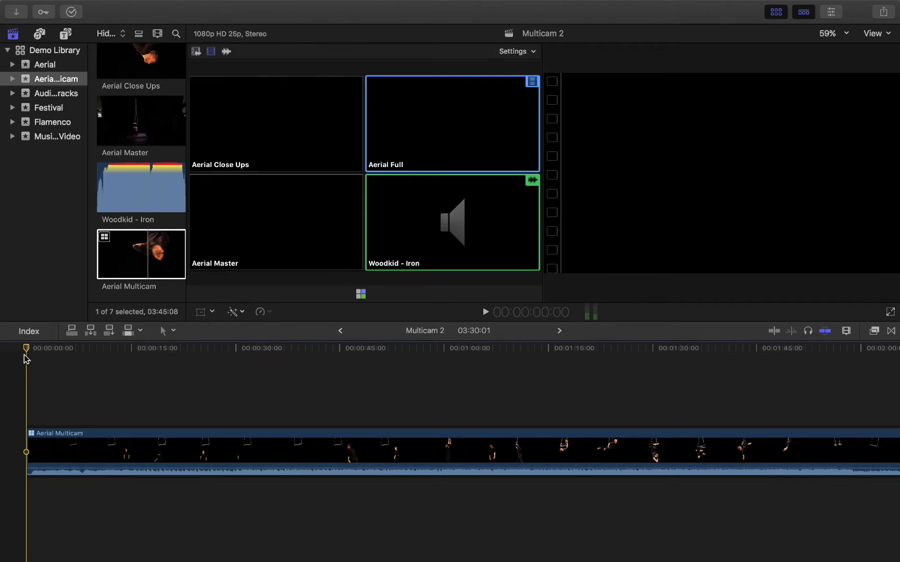
{"action": "key", "text": "space"}
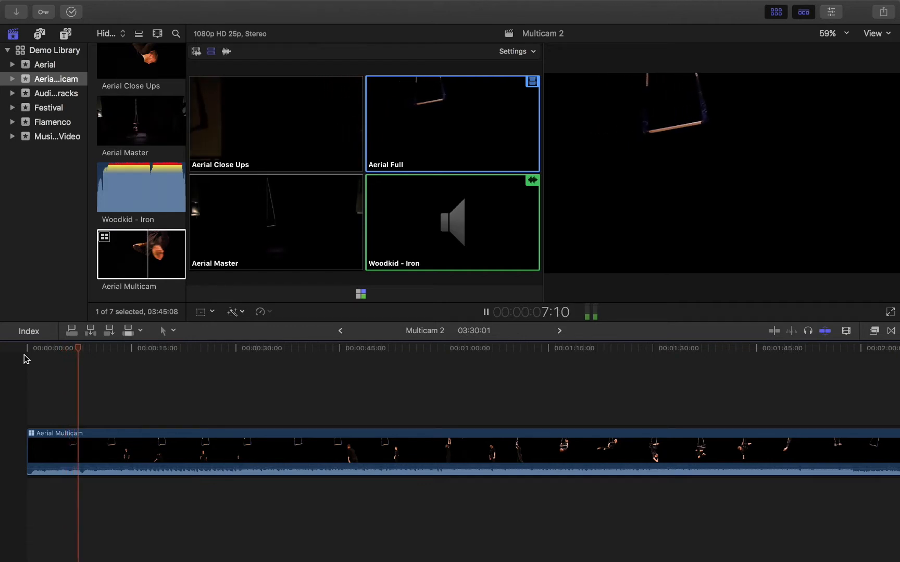
{"action": "key", "text": "space"}
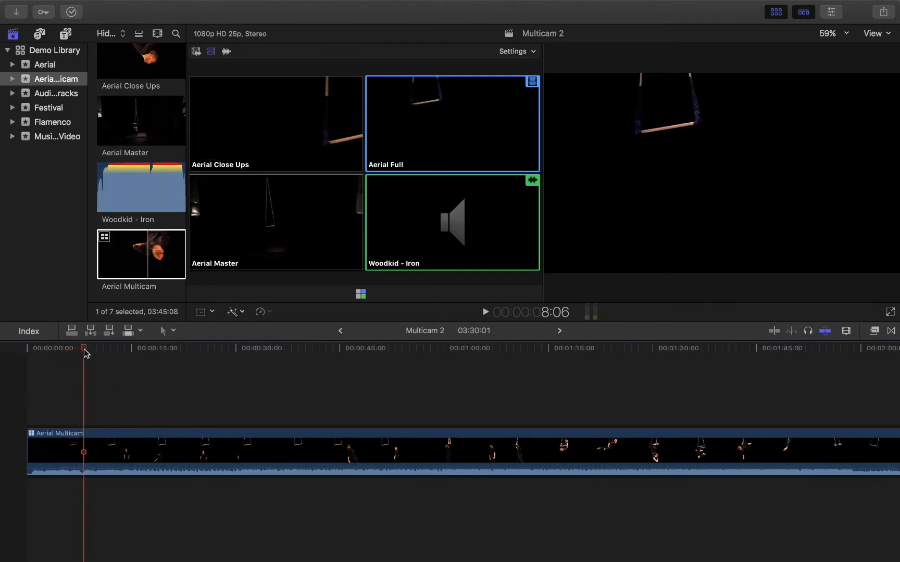
Step: Switch the video angle of the whole Aerial Multicam clip to Aerial Master
{"action": "left_click", "coordinate": [45, 348]}
{"action": "left_click", "coordinate": [66, 453]}
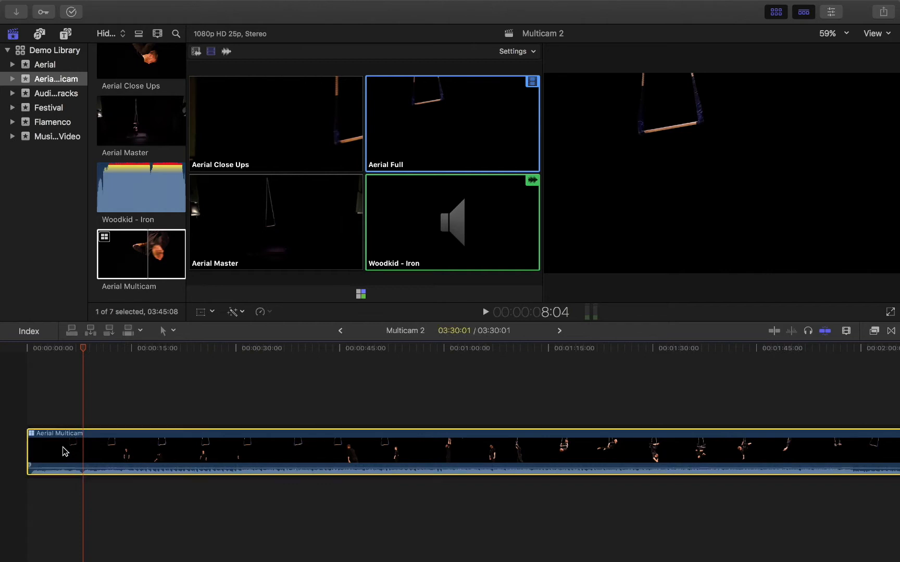
{"action": "left_click", "coordinate": [266, 238]}
Step: During playback, cut to Aerial Full at about 00:00:08, Aerial Master at 00:00:15, Aerial Full at 00:00:20 and Aerial Close Ups at 00:00:23
{"action": "left_click", "coordinate": [15, 370]}
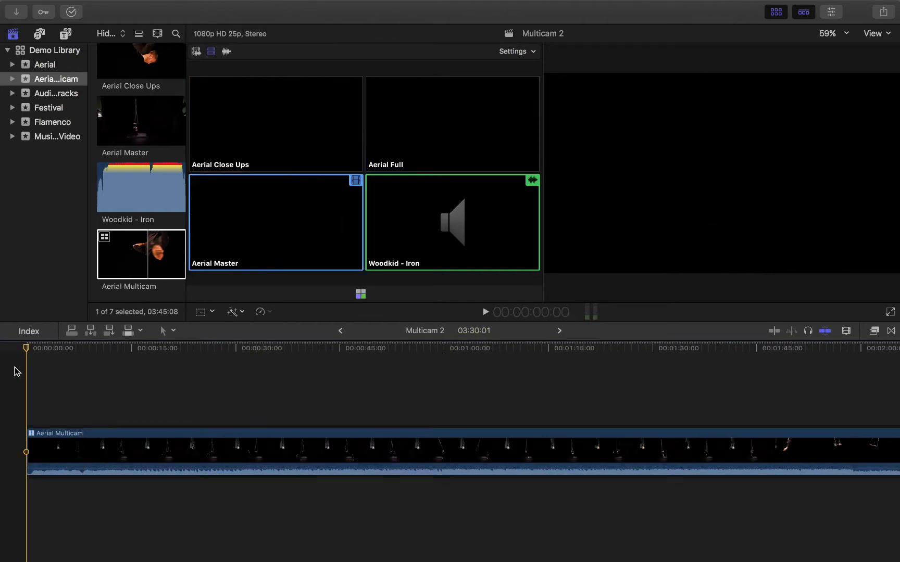
{"action": "key", "text": "space"}
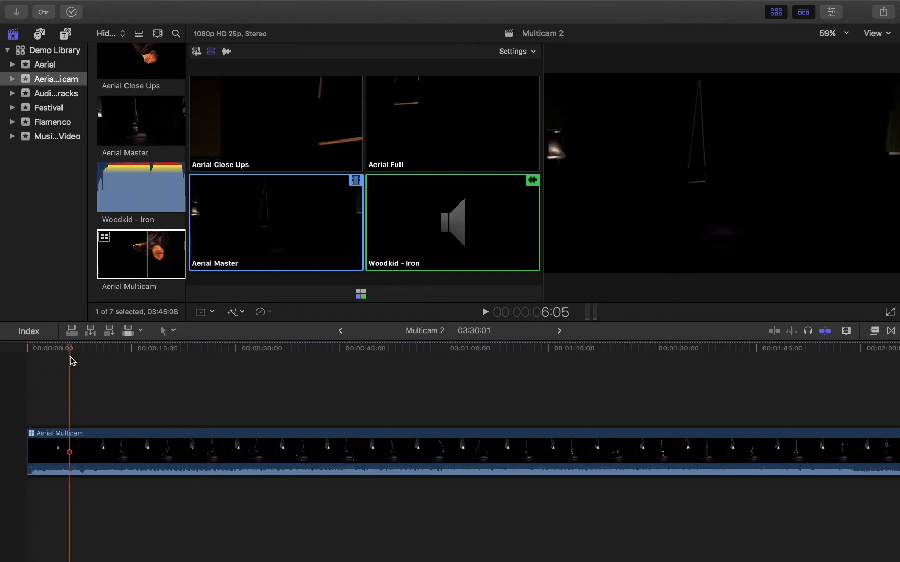
{"action": "key", "text": "space"}
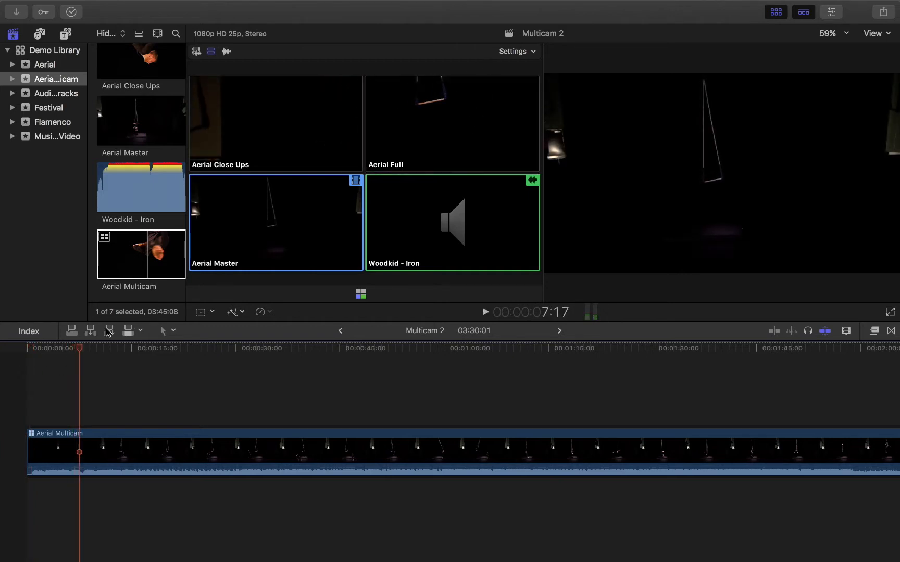
{"action": "left_click", "coordinate": [72, 350]}
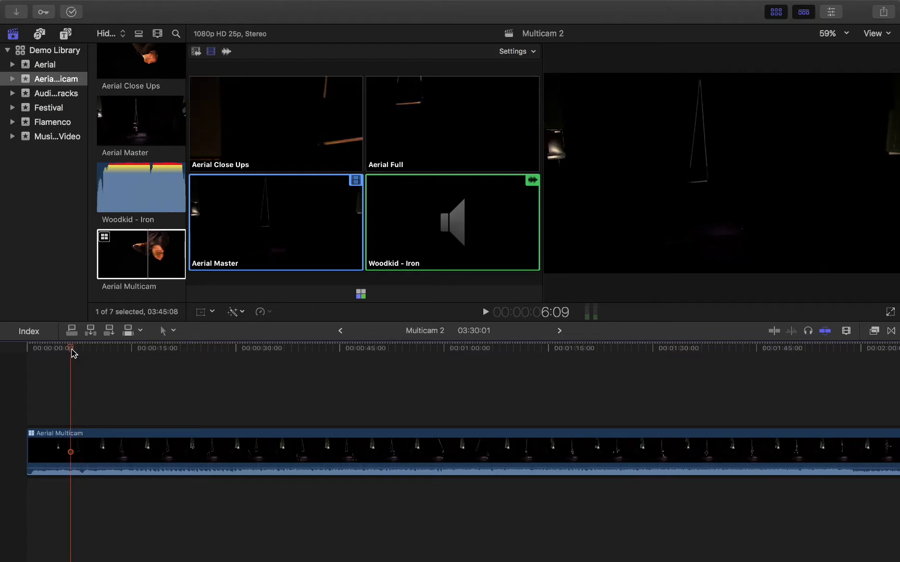
{"action": "key", "text": "space"}
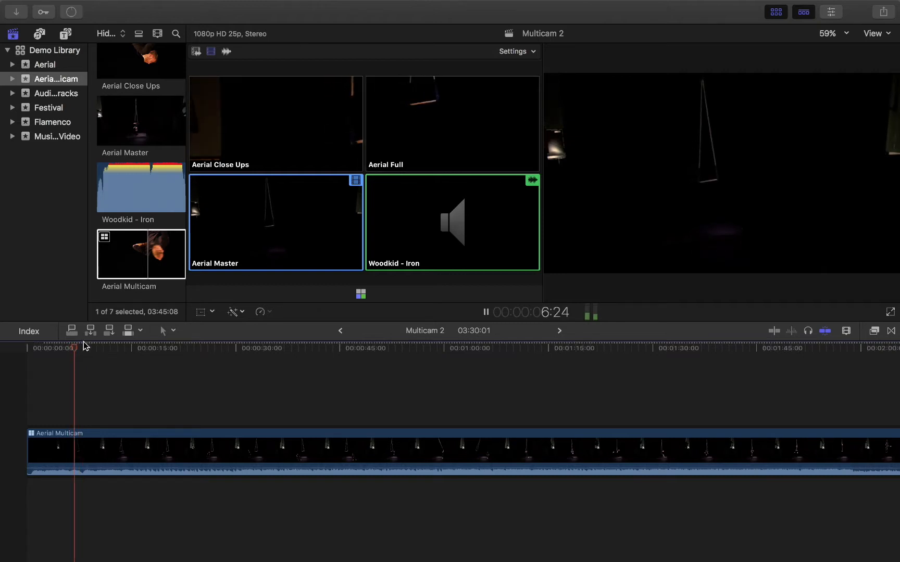
{"action": "left_click", "coordinate": [455, 131]}
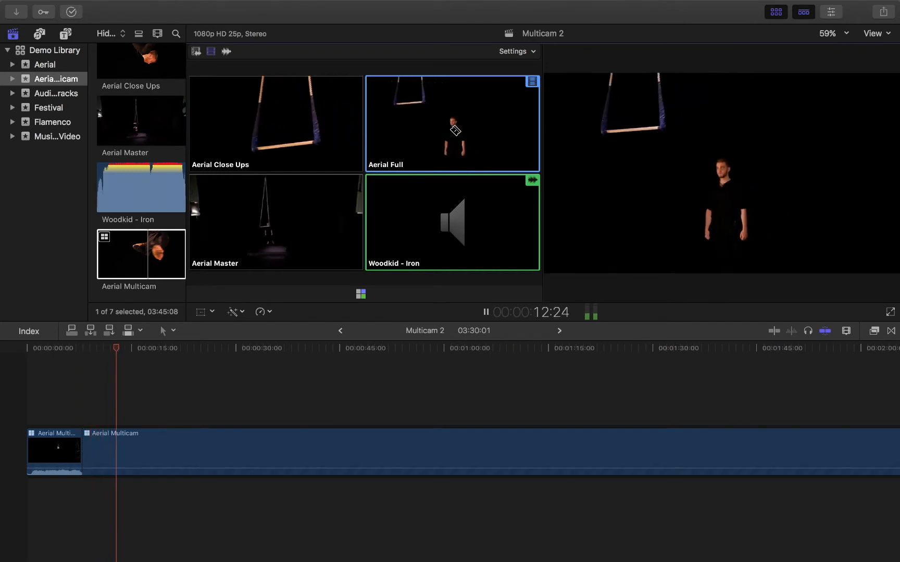
{"action": "left_click", "coordinate": [277, 228]}
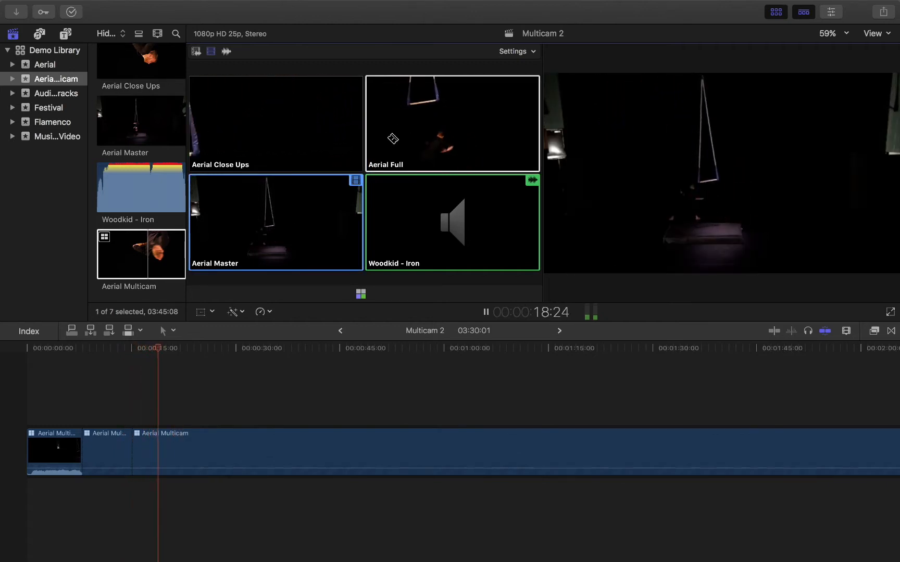
{"action": "left_click", "coordinate": [414, 137]}
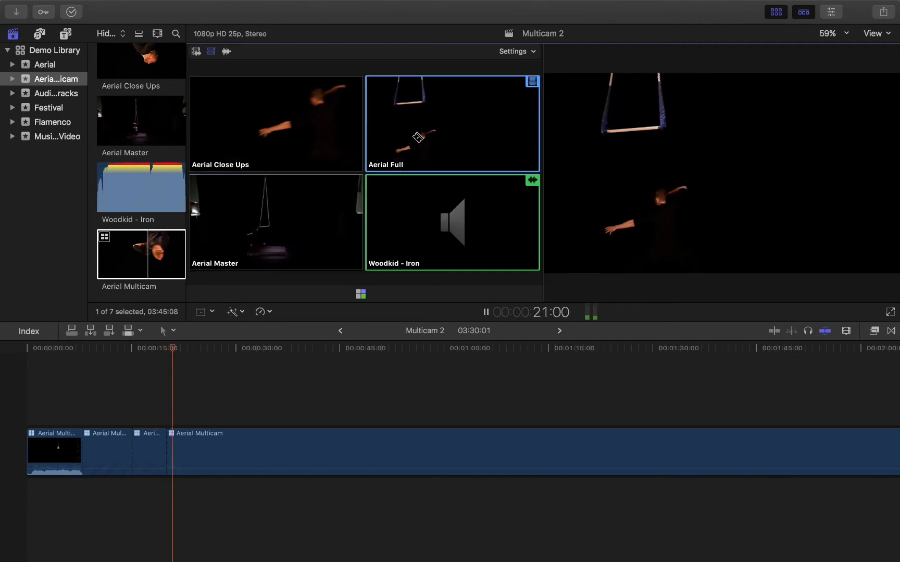
{"action": "left_click", "coordinate": [307, 127]}
{"action": "key", "text": "space"}
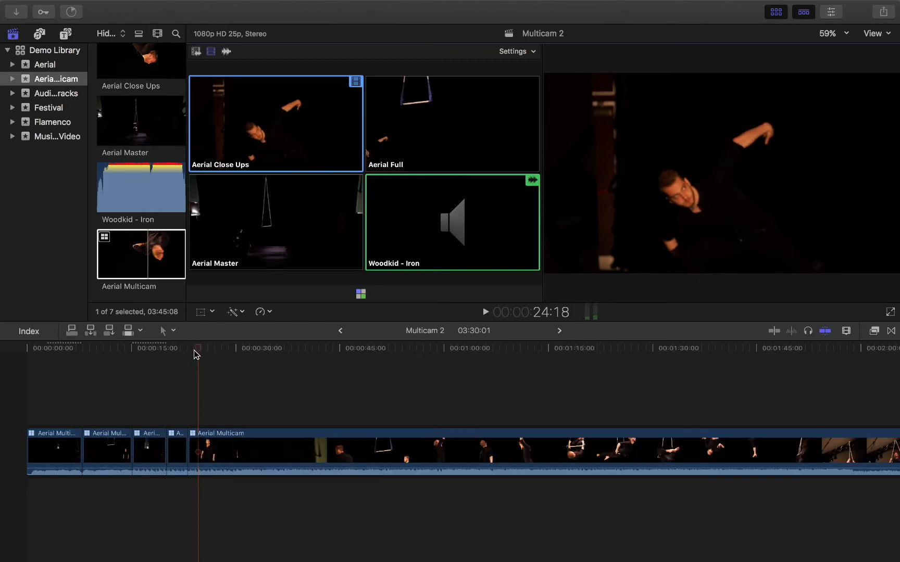
Step: Play back the angle cuts from about 00:00:06 and review them in full screen
{"action": "left_click_drag", "start_coordinate": [198, 350], "coordinate": [67, 344]}
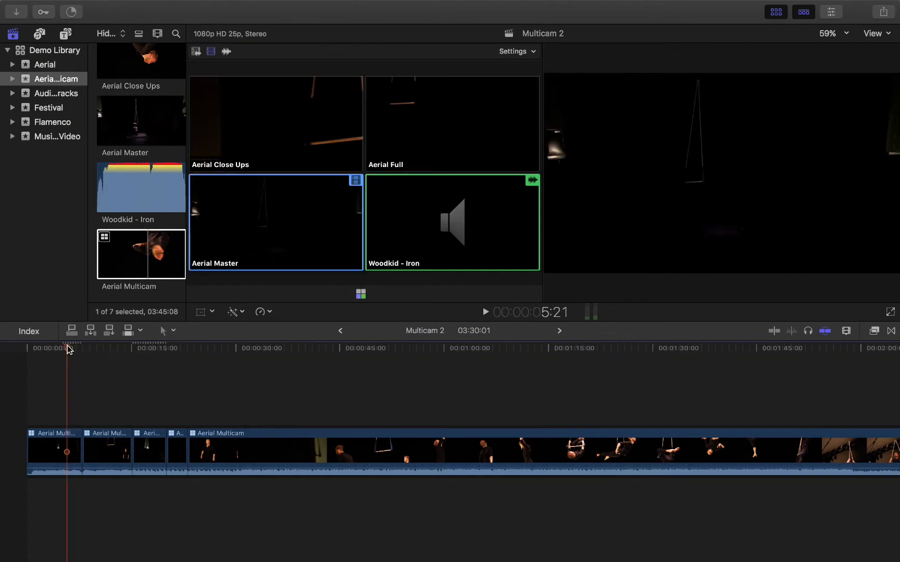
{"action": "key", "text": "space"}
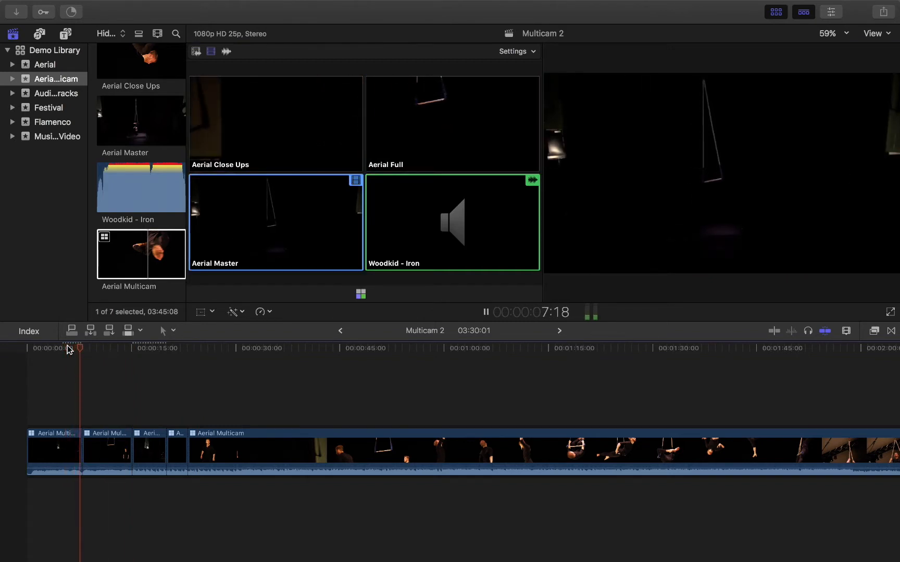
{"action": "key", "text": "2"}
{"action": "key", "text": "space"}
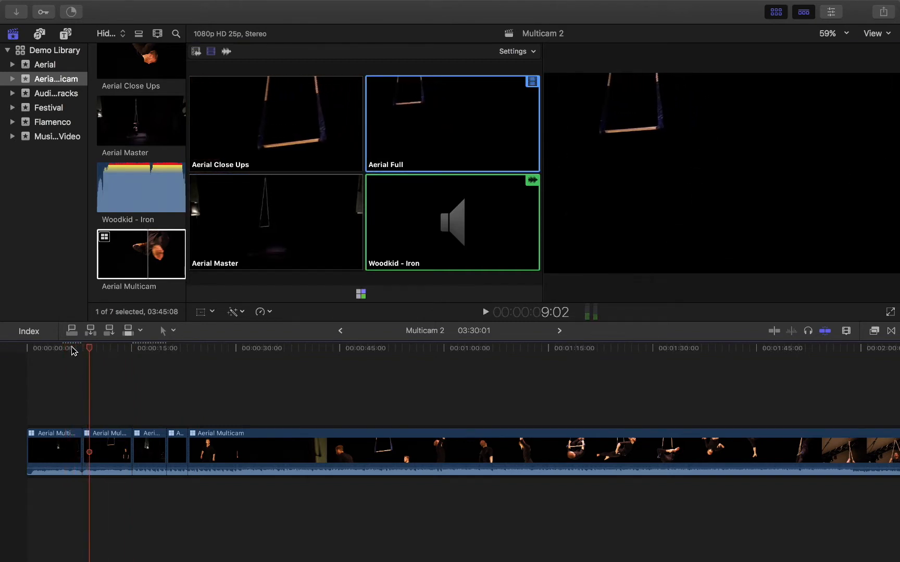
{"action": "left_click", "coordinate": [71, 348]}
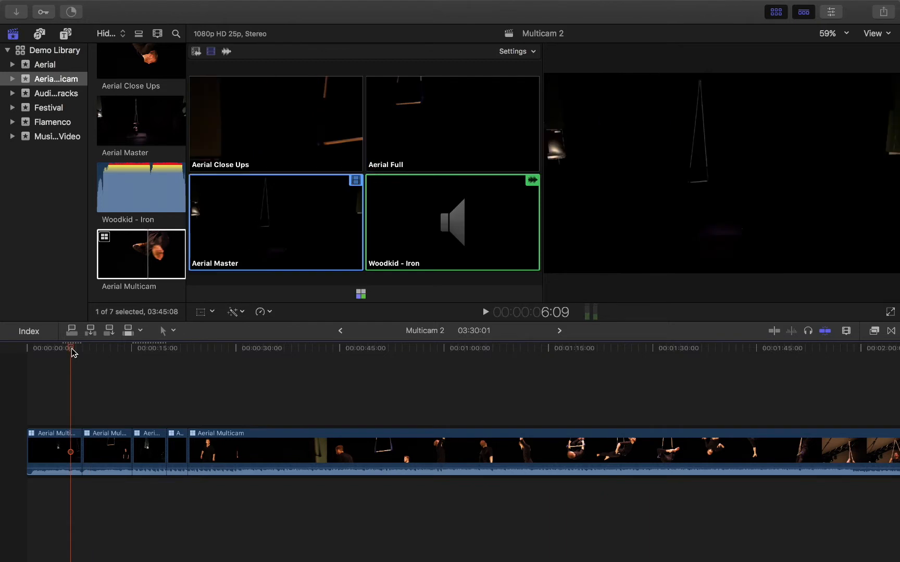
{"action": "left_click", "coordinate": [890, 312]}
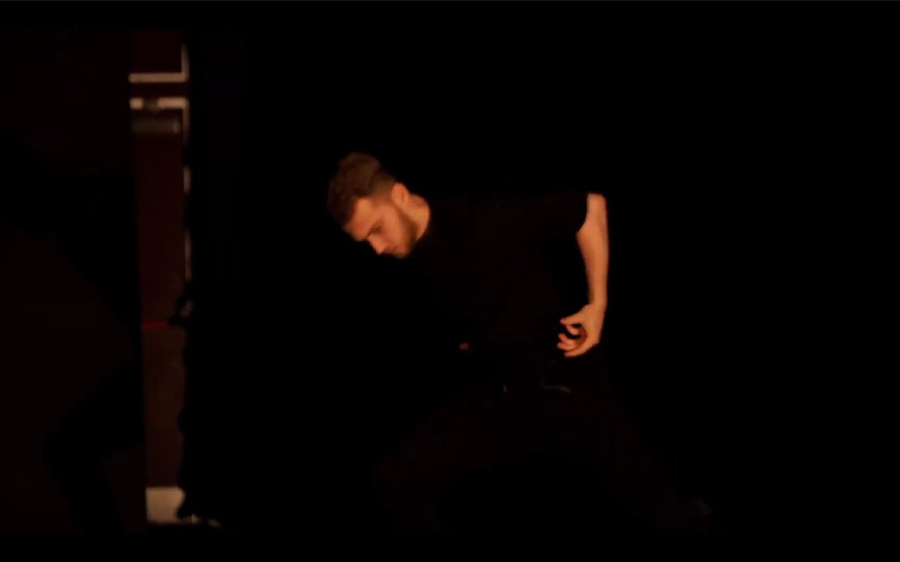
{"action": "key", "text": "Escape"}
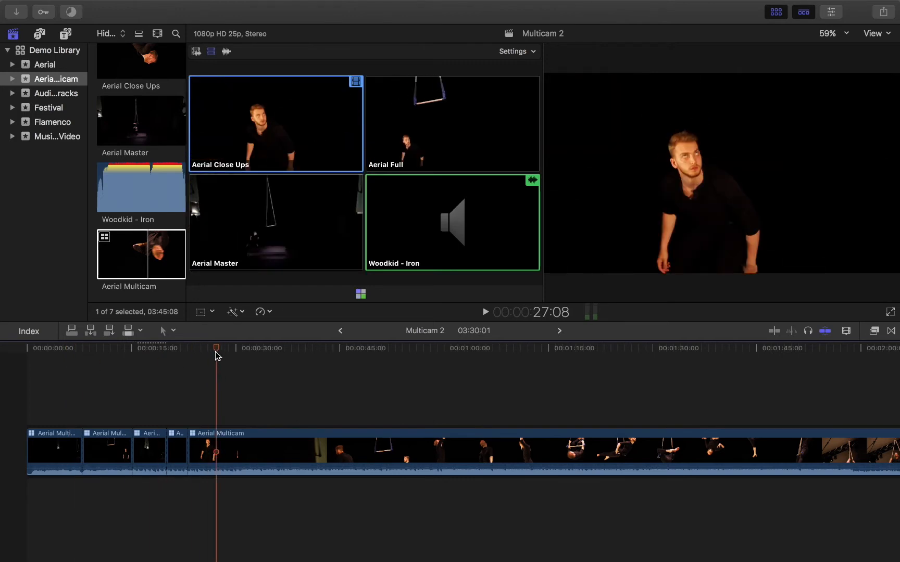
Step: Switch the video angle of the second Aerial Multicam segment to Aerial Close Ups without adding a cut
{"action": "key", "text": "super+equal"}
{"action": "scroll", "coordinate": [226, 360], "scroll_direction": "left", "scroll_amount": 5}
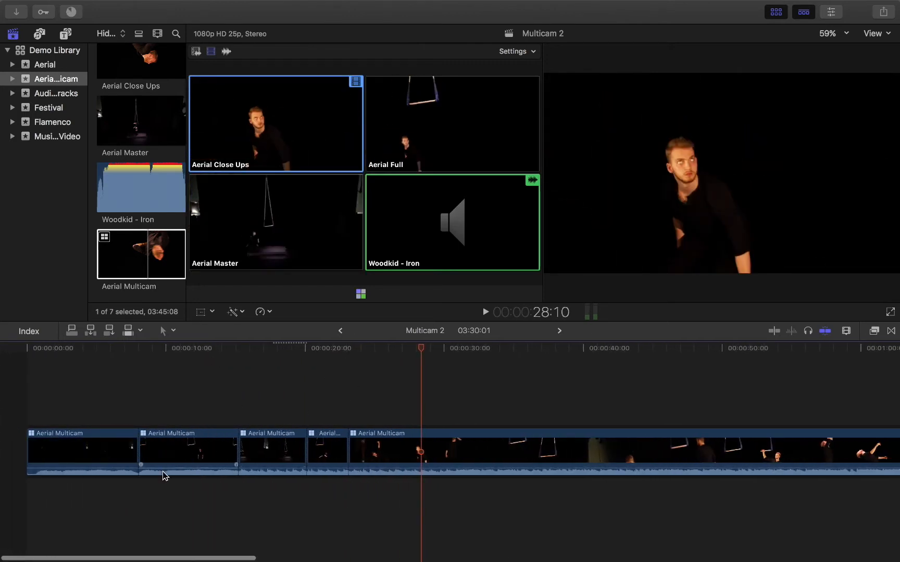
{"action": "left_click", "coordinate": [196, 454]}
{"action": "left_click_drag", "start_coordinate": [421, 345], "coordinate": [196, 354]}
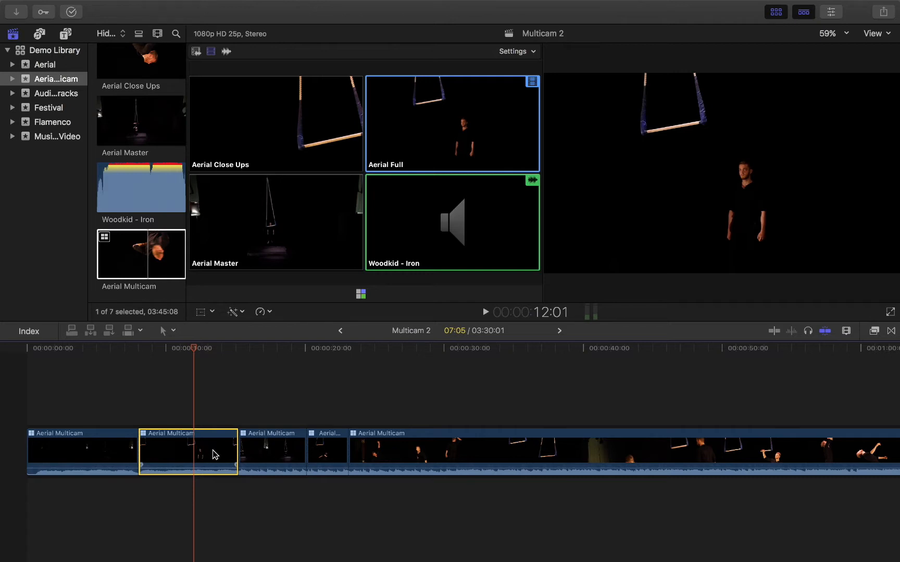
{"action": "left_click", "coordinate": [289, 129]}
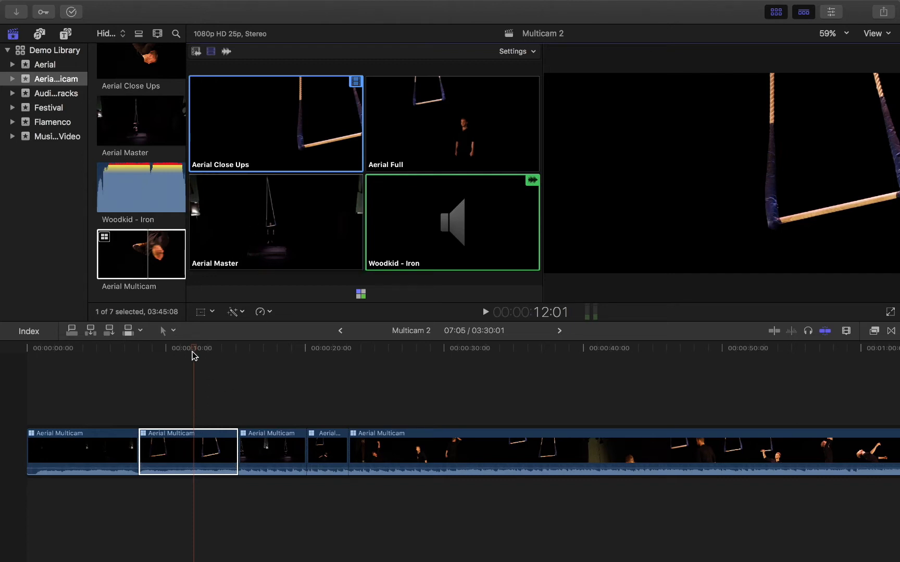
Step: Switch the second segment's video angle back to Aerial Full and restore the viewer zoom to 59%
{"action": "key", "text": "alt+2"}
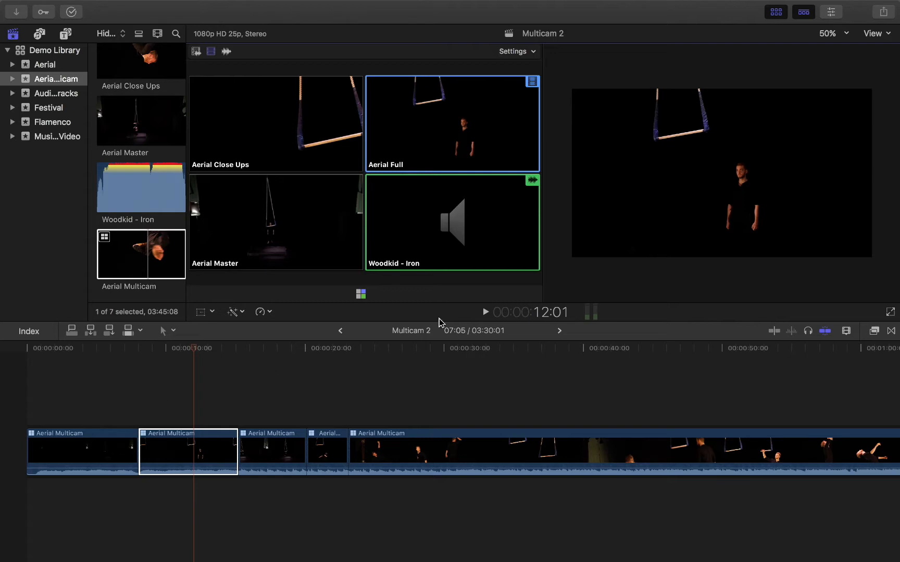
{"action": "left_click", "coordinate": [844, 33]}
{"action": "left_click", "coordinate": [834, 41]}
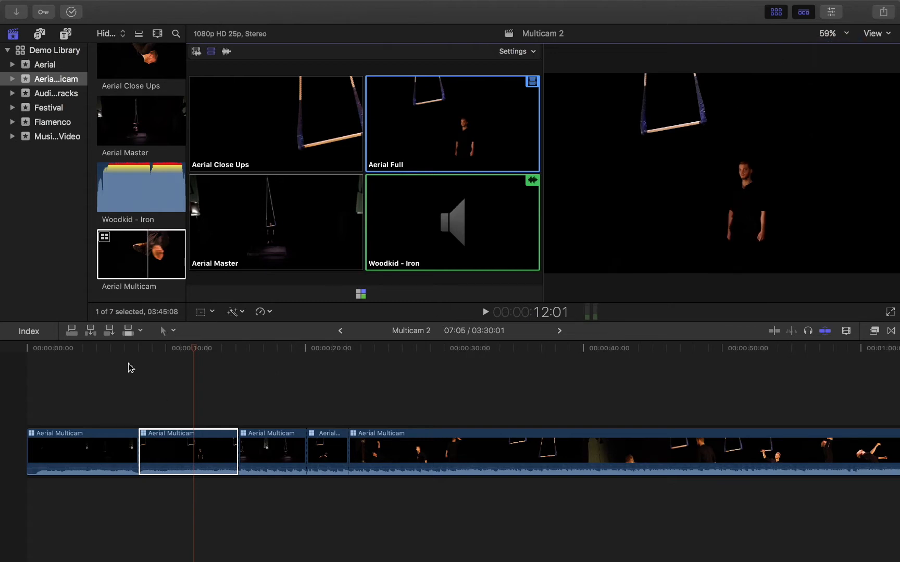
{"action": "key", "text": "alt+3"}
{"action": "key", "text": "super+minus"}
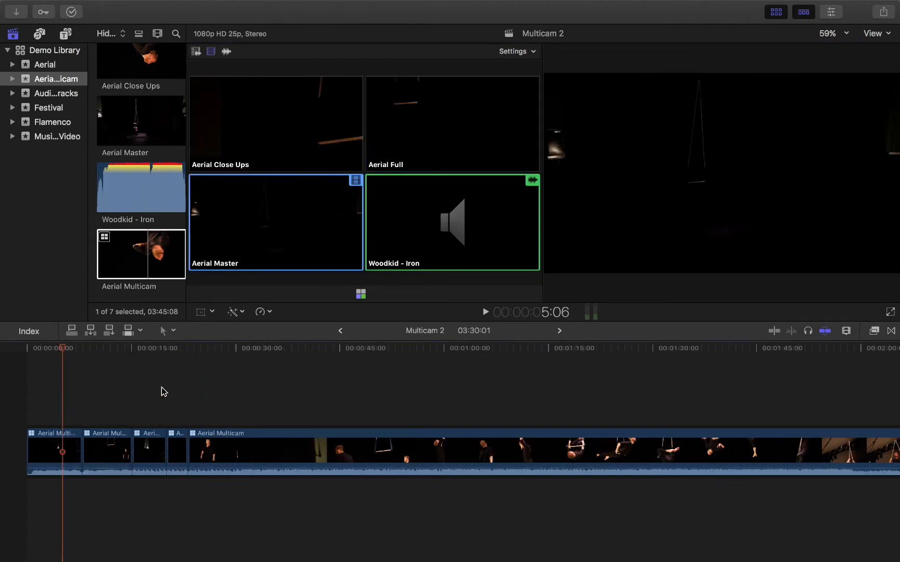
Step: Cut the first Aerial Multicam segment at about 00:00:04
{"action": "key", "text": "super+equal"}
{"action": "key", "text": "super+equal"}
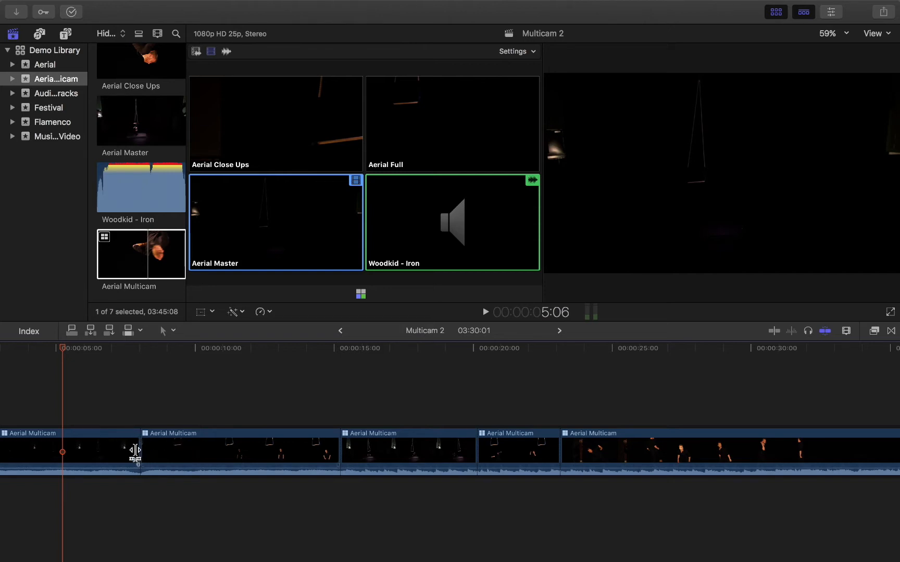
{"action": "scroll", "coordinate": [278, 434], "scroll_direction": "left", "scroll_amount": 5}
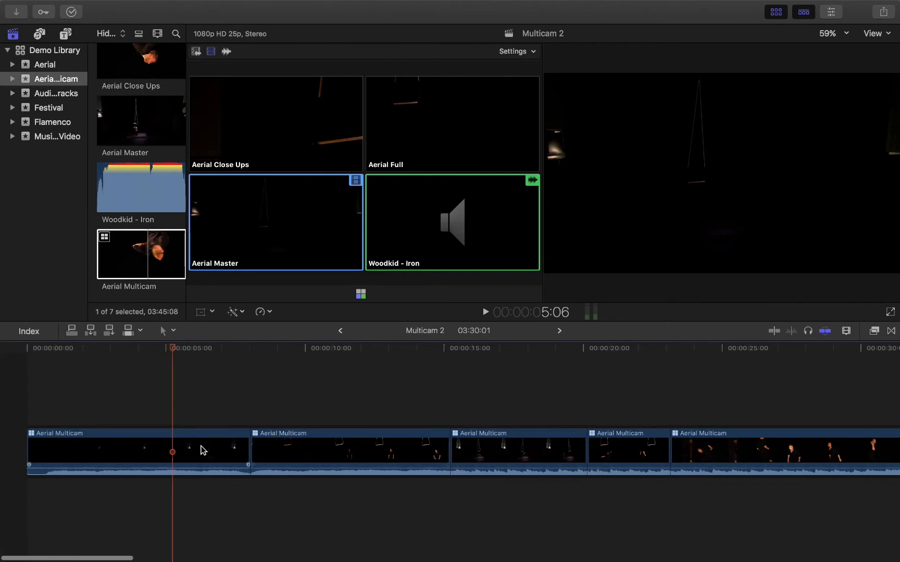
{"action": "key", "text": "super+b"}
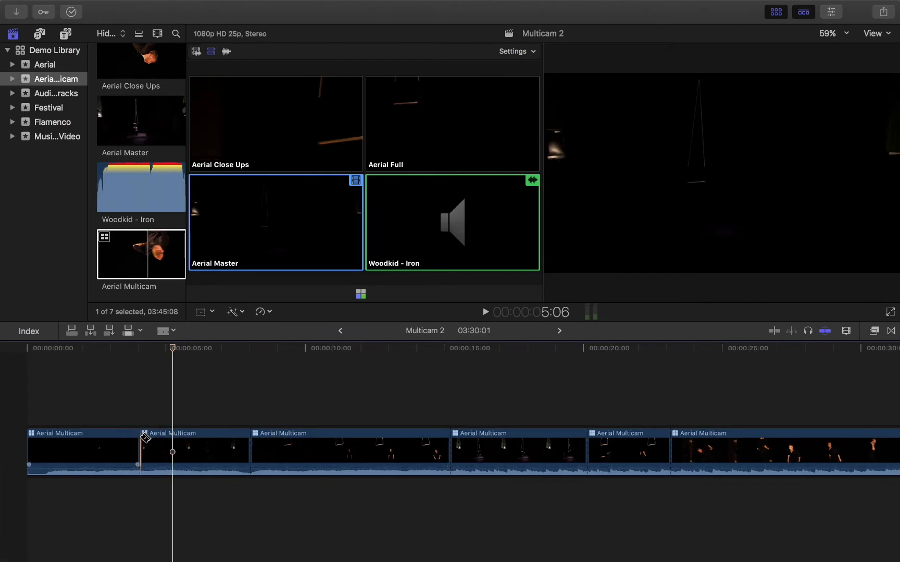
{"action": "left_click_drag", "start_coordinate": [141, 440], "coordinate": [159, 443]}
{"action": "left_click", "coordinate": [146, 405]}
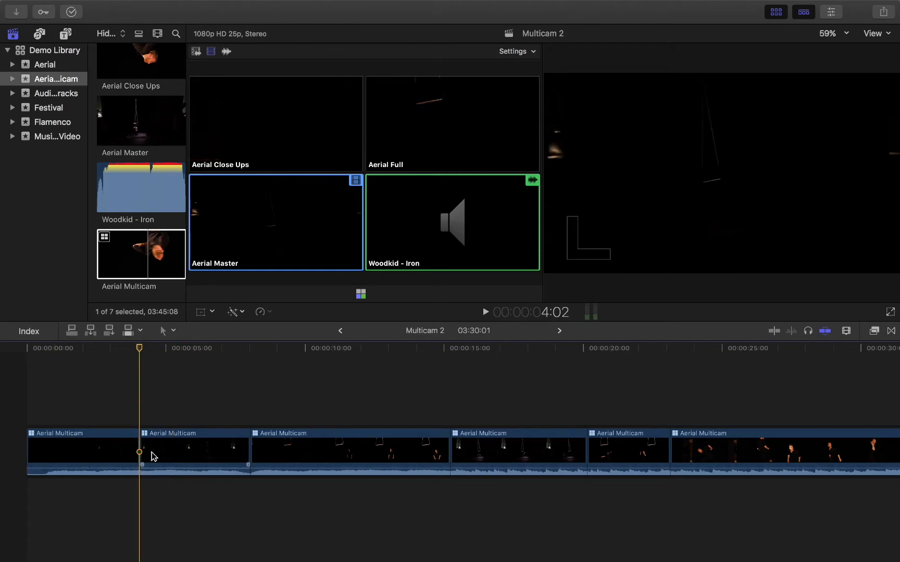
Step: Remove the cut at about 00:00:04 to rejoin the split Aerial Multicam segment, and nudge the edit point near 00:00:08
{"action": "left_click", "coordinate": [177, 445]}
{"action": "key", "text": "space"}
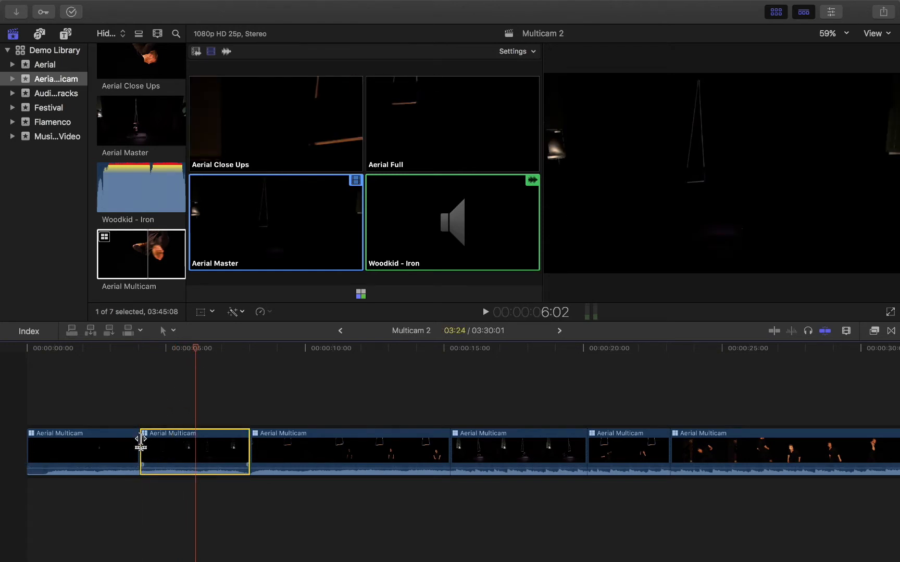
{"action": "mouse_move", "coordinate": [140, 440]}
{"action": "left_mouse_down"}
{"action": "mouse_move", "coordinate": [159, 440]}
{"action": "mouse_move", "coordinate": [141, 441]}
{"action": "left_mouse_up"}
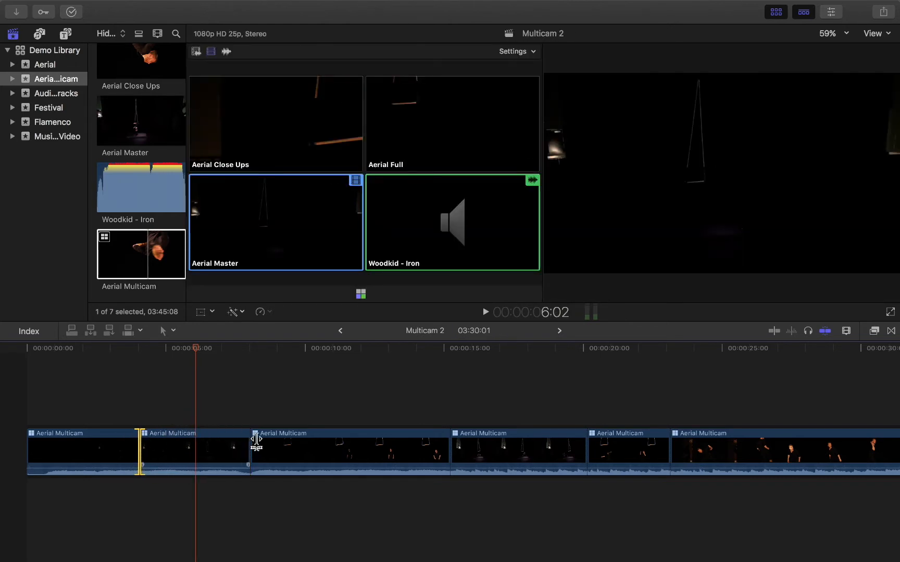
{"action": "mouse_move", "coordinate": [143, 452]}
{"action": "left_mouse_down"}
{"action": "mouse_move", "coordinate": [190, 455]}
{"action": "mouse_move", "coordinate": [142, 454]}
{"action": "left_mouse_up"}
{"action": "key", "text": "Up"}
{"action": "key", "text": "Delete"}
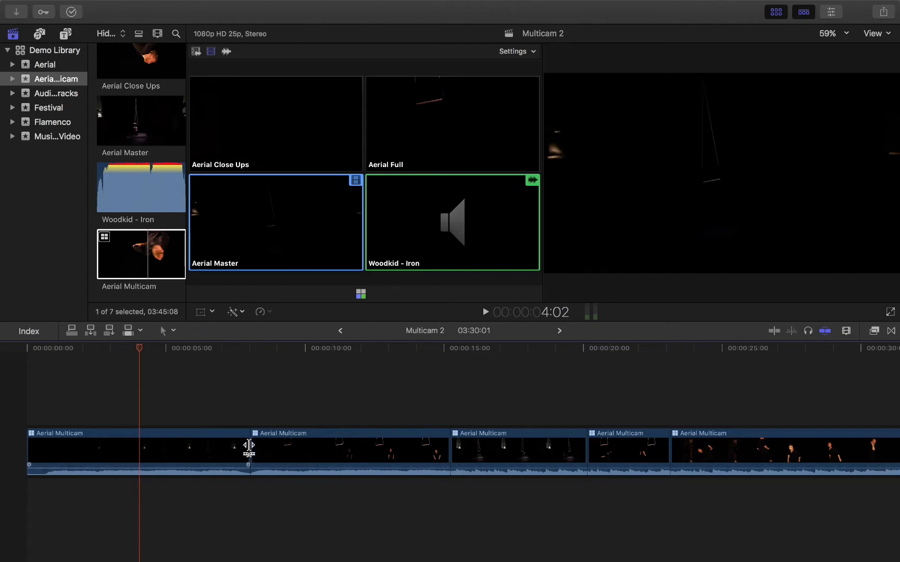
{"action": "mouse_move", "coordinate": [249, 449]}
{"action": "left_mouse_down"}
{"action": "mouse_move", "coordinate": [279, 454]}
{"action": "mouse_move", "coordinate": [195, 454]}
{"action": "mouse_move", "coordinate": [265, 454]}
{"action": "mouse_move", "coordinate": [251, 454]}
{"action": "left_mouse_up"}
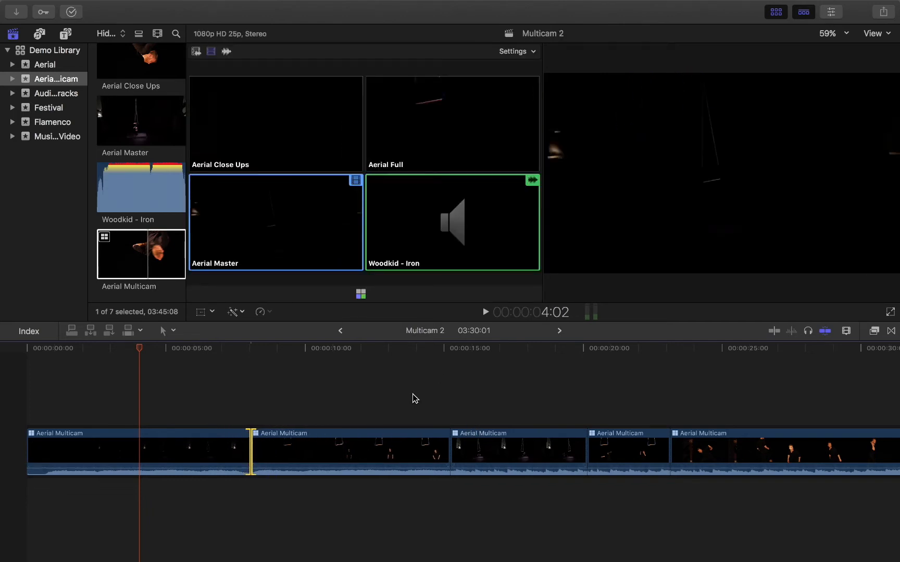
Step: Roll the edit from Aerial Master to Aerial Full back to about 00:00:19:05 and play across it
{"action": "scroll", "coordinate": [245, 370], "scroll_direction": "right", "scroll_amount": 10}
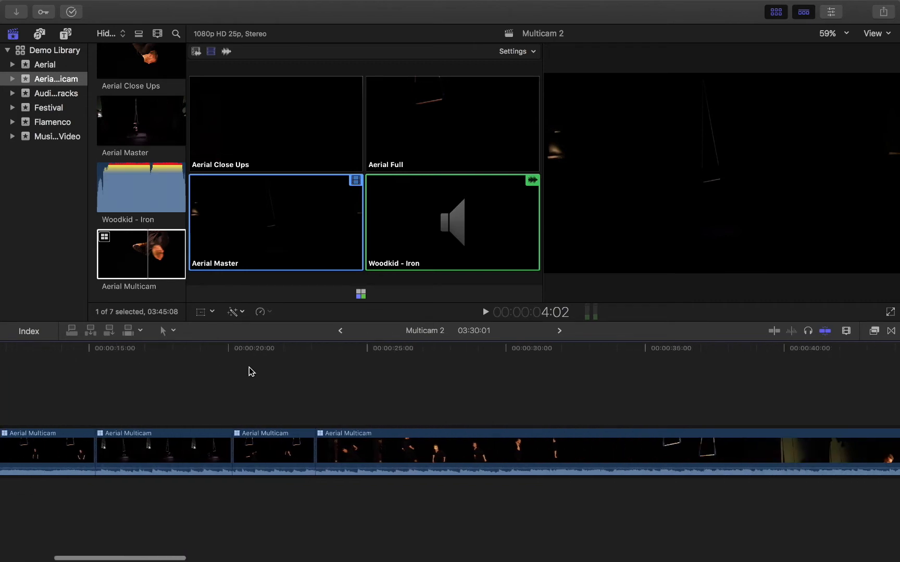
{"action": "left_click", "coordinate": [197, 359]}
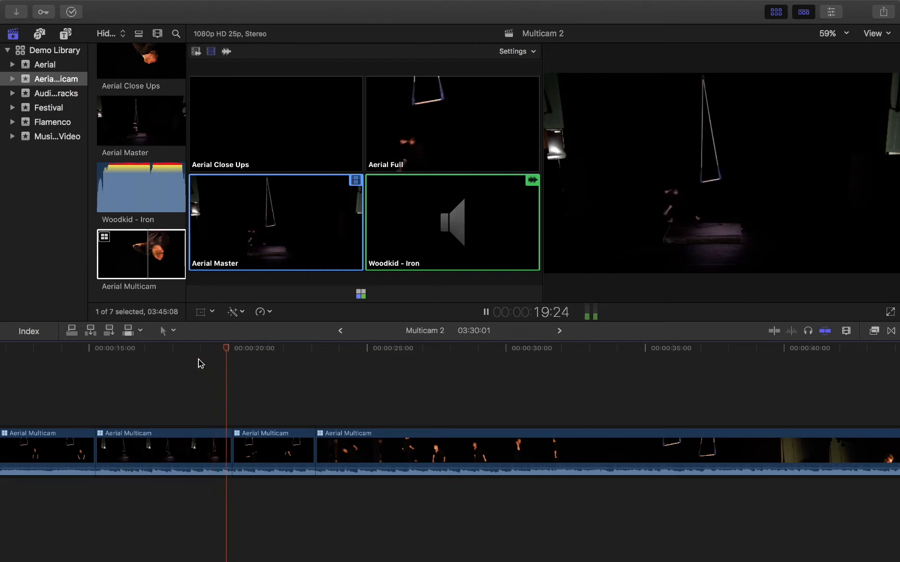
{"action": "key", "text": "space"}
{"action": "left_click", "coordinate": [160, 362]}
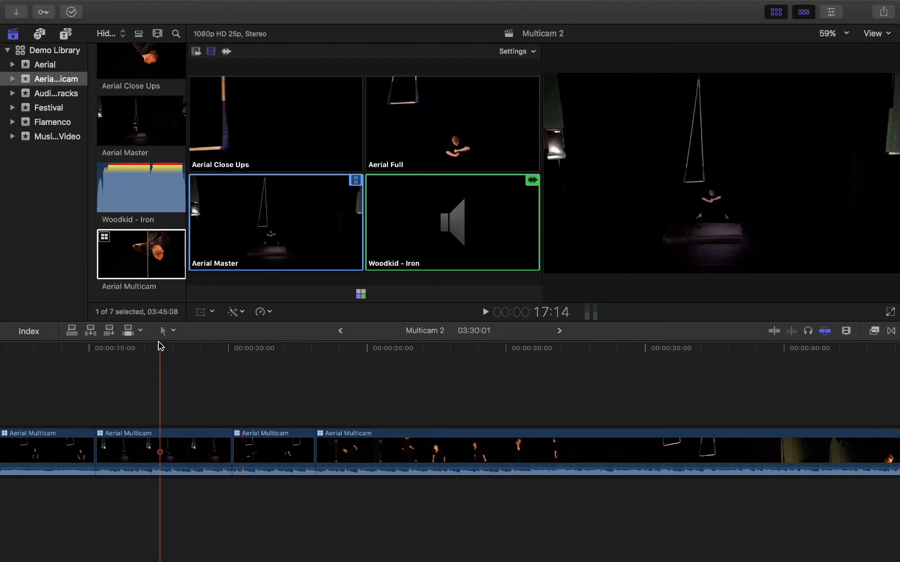
{"action": "left_click_drag", "start_coordinate": [158, 344], "coordinate": [205, 364]}
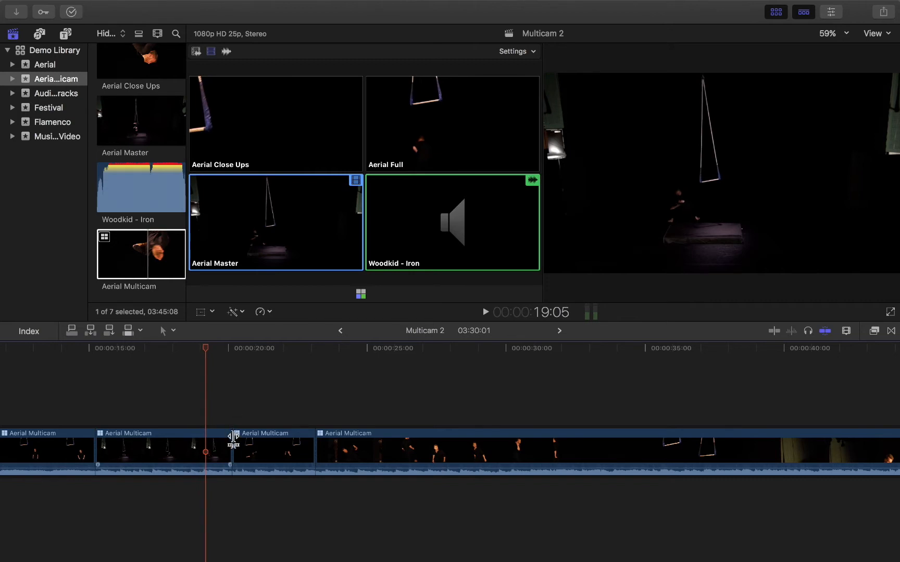
{"action": "left_click_drag", "start_coordinate": [233, 439], "coordinate": [204, 438]}
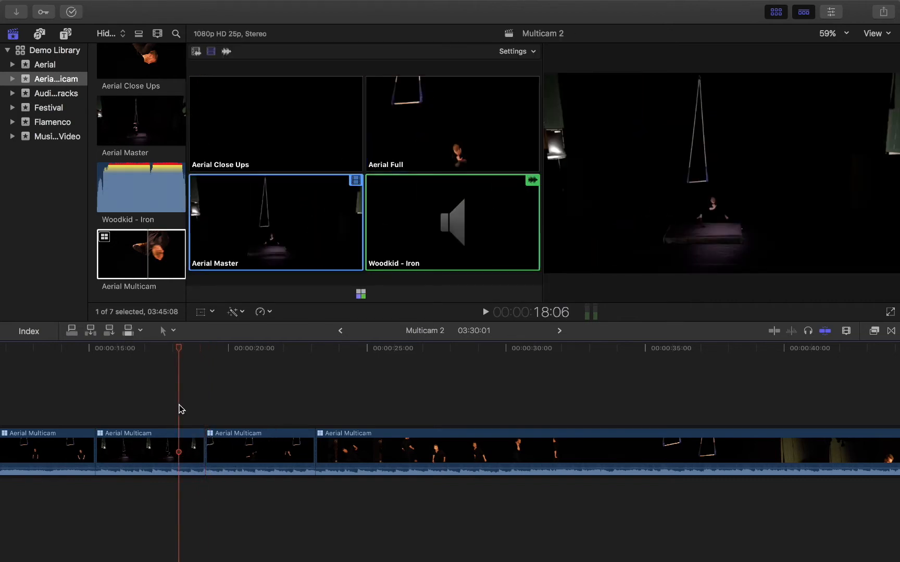
{"action": "key", "text": "space"}
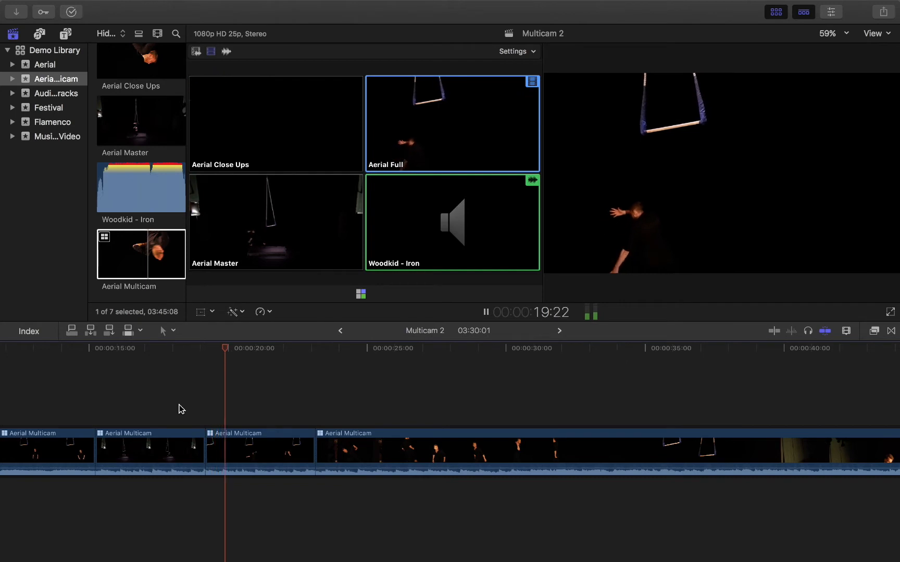
{"action": "key", "text": "space"}
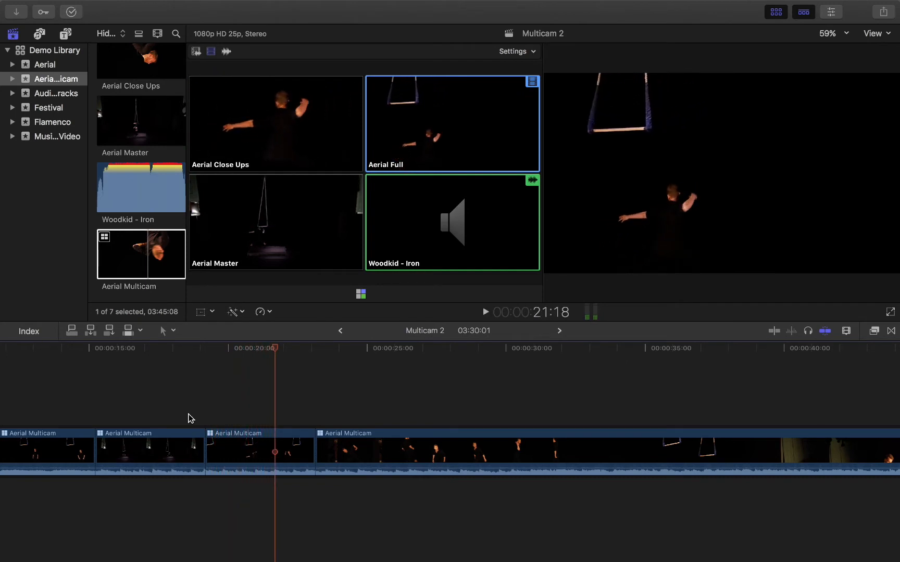
Step: Roll the edit from Aerial Full to Aerial Close Ups 19 frames earlier and play across it
{"action": "key", "text": "space"}
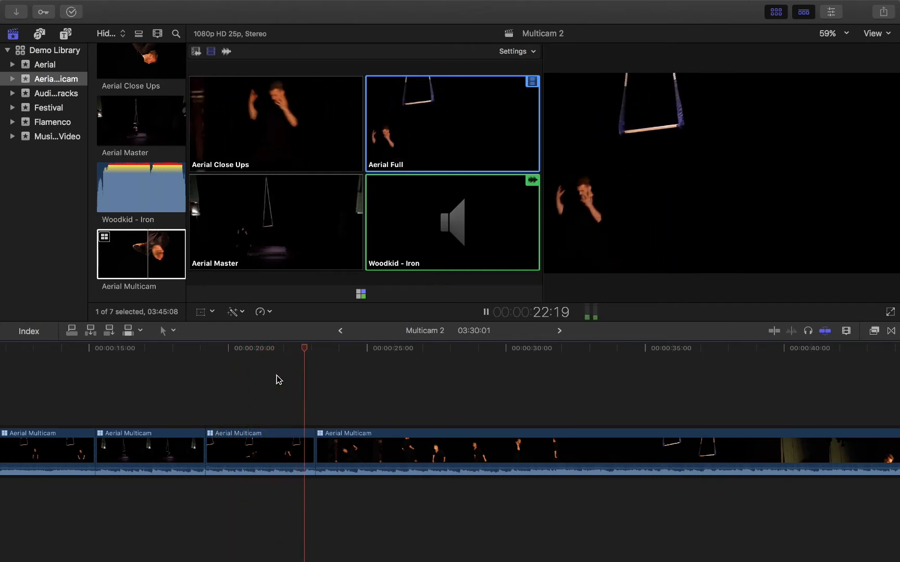
{"action": "key", "text": "space"}
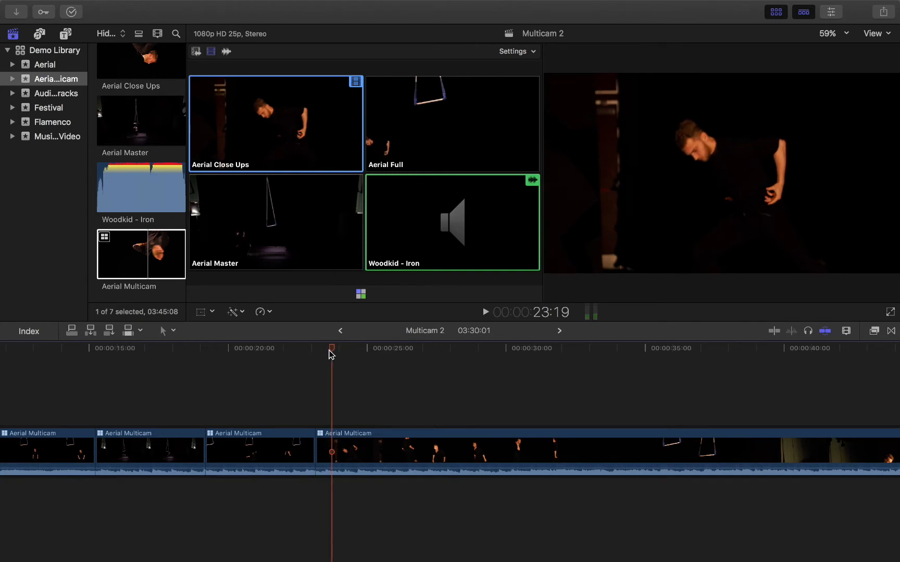
{"action": "left_click_drag", "start_coordinate": [332, 354], "coordinate": [307, 363]}
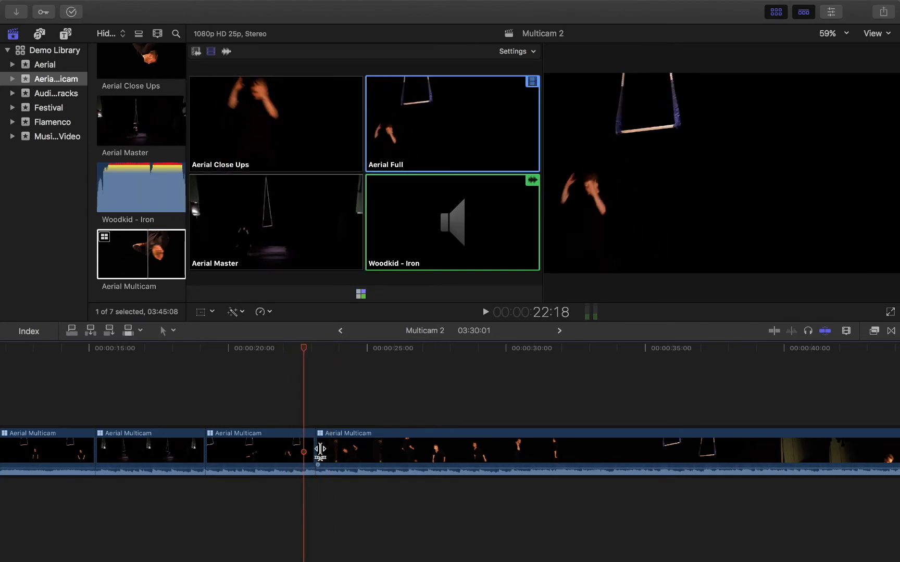
{"action": "left_click_drag", "start_coordinate": [316, 446], "coordinate": [295, 447]}
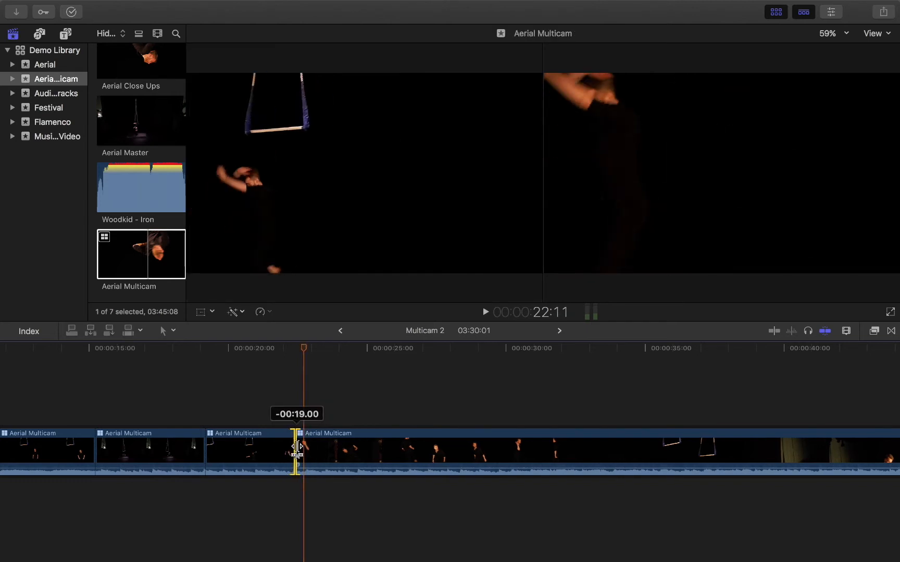
{"action": "left_click", "coordinate": [261, 402]}
{"action": "key", "text": "space"}
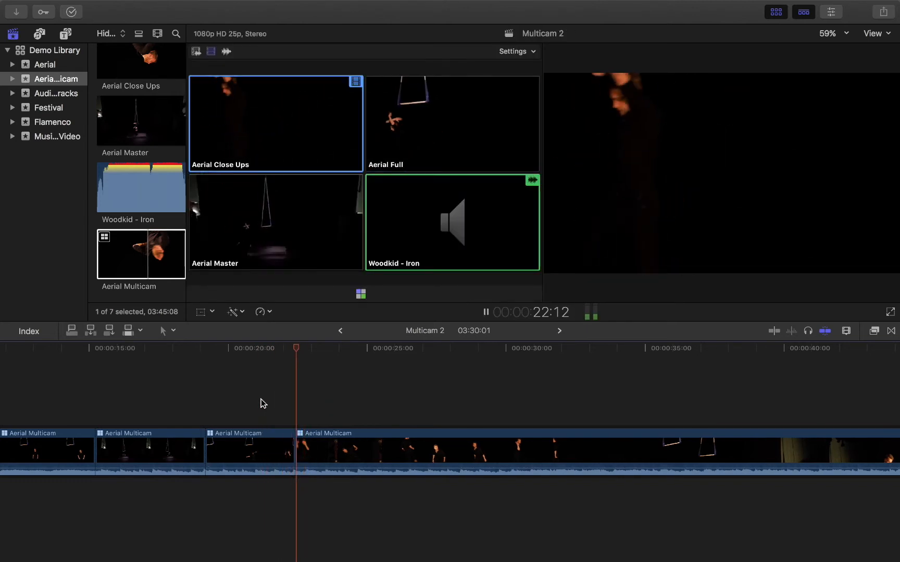
{"action": "key", "text": "space"}
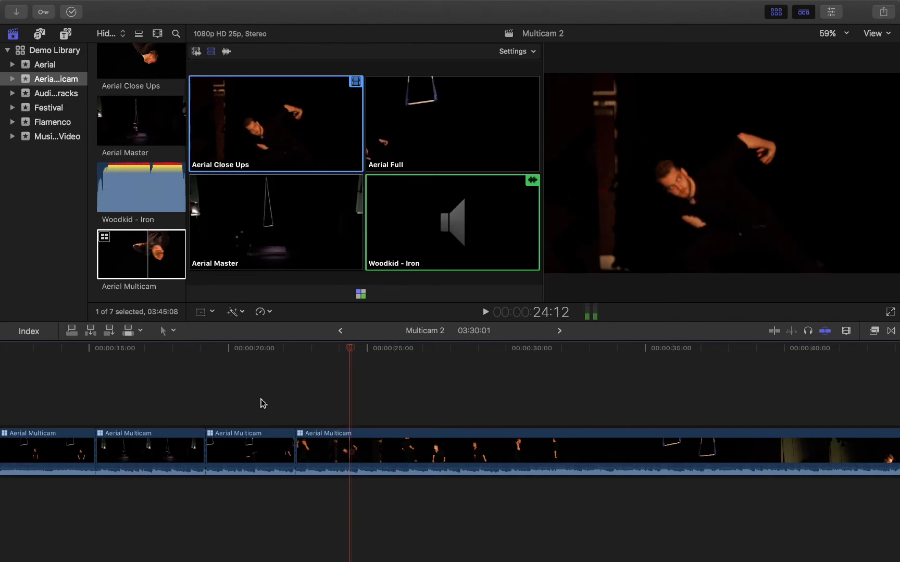
Step: Fit the whole project in the timeline and cut the last segment to Aerial Full at about 00:00:27:16
{"action": "scroll", "coordinate": [260, 404], "scroll_direction": "left", "scroll_amount": 2}
{"action": "scroll", "coordinate": [261, 404], "scroll_direction": "left", "scroll_amount": 3}
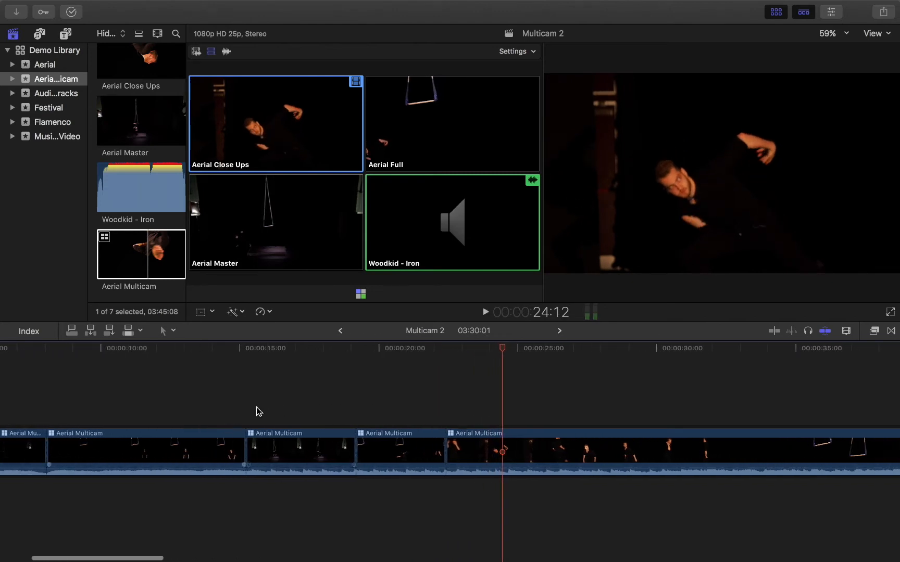
{"action": "scroll", "coordinate": [358, 405], "scroll_direction": "right", "scroll_amount": 1}
{"action": "scroll", "coordinate": [357, 406], "scroll_direction": "left", "scroll_amount": 4}
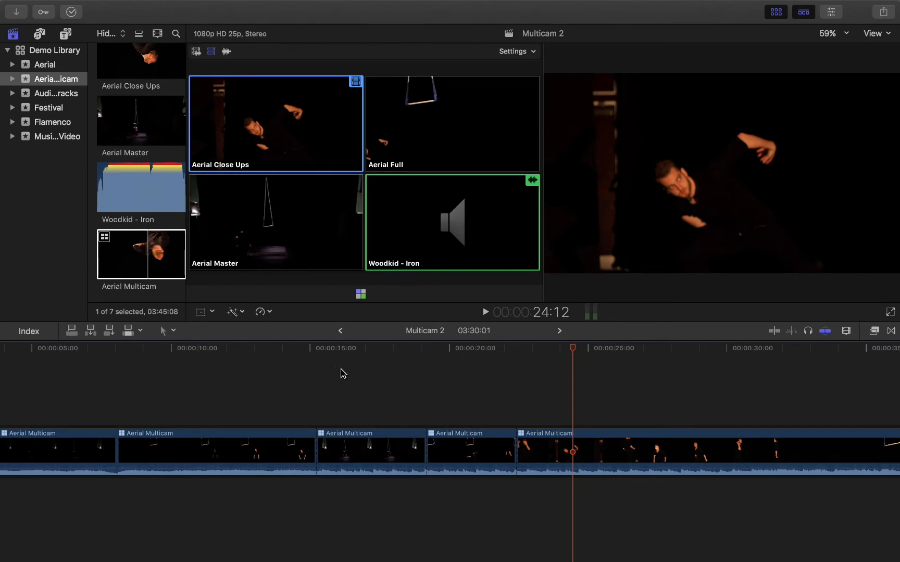
{"action": "key", "text": "shift+z"}
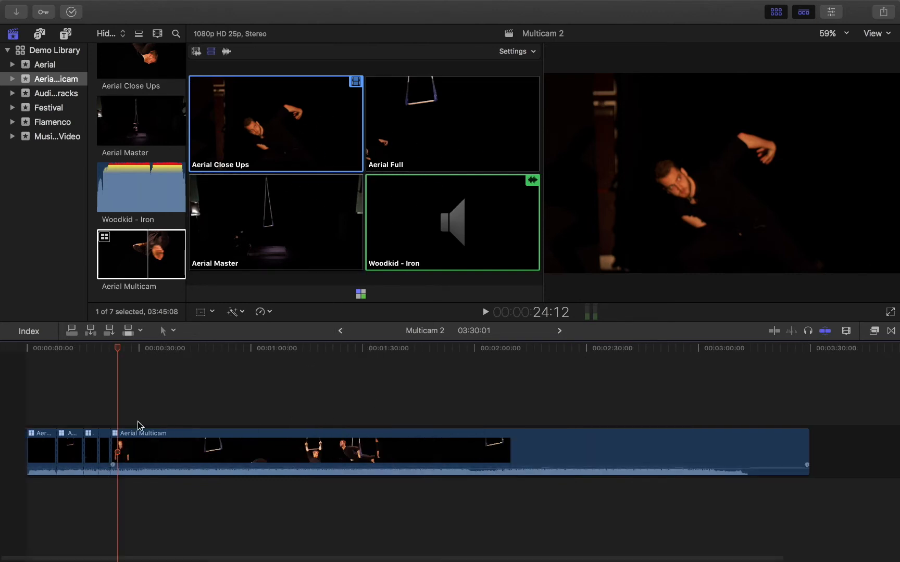
{"action": "left_click_drag", "start_coordinate": [115, 351], "coordinate": [124, 356]}
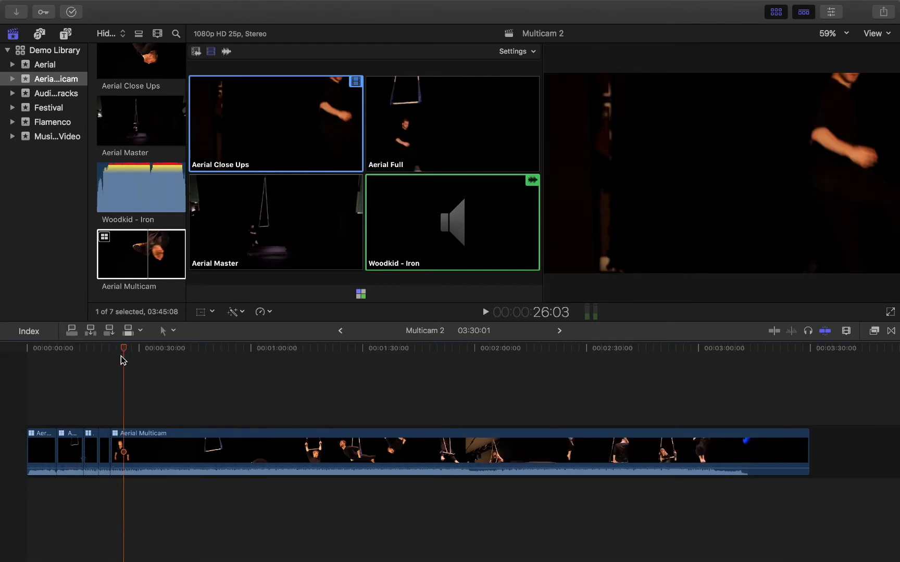
{"action": "key", "text": "space"}
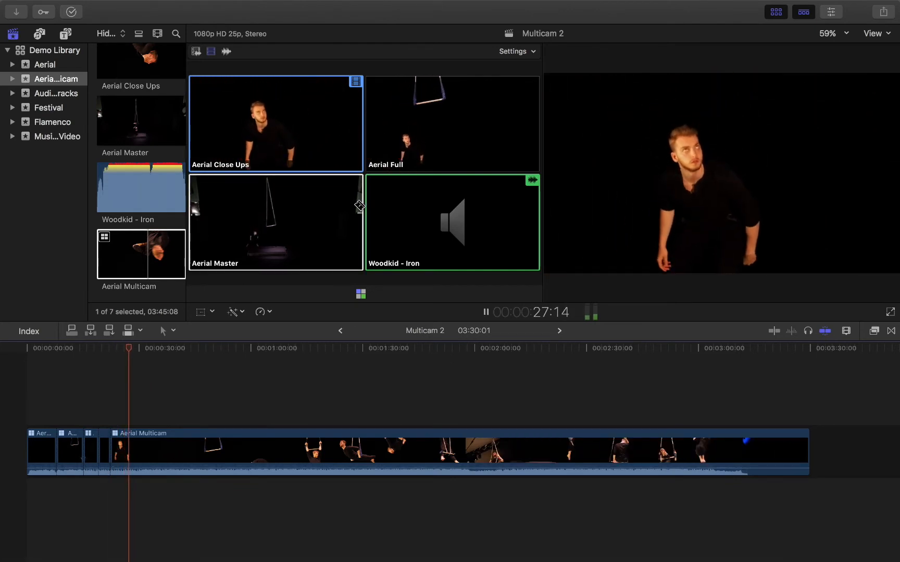
{"action": "key", "text": "space"}
{"action": "left_click", "coordinate": [441, 99]}
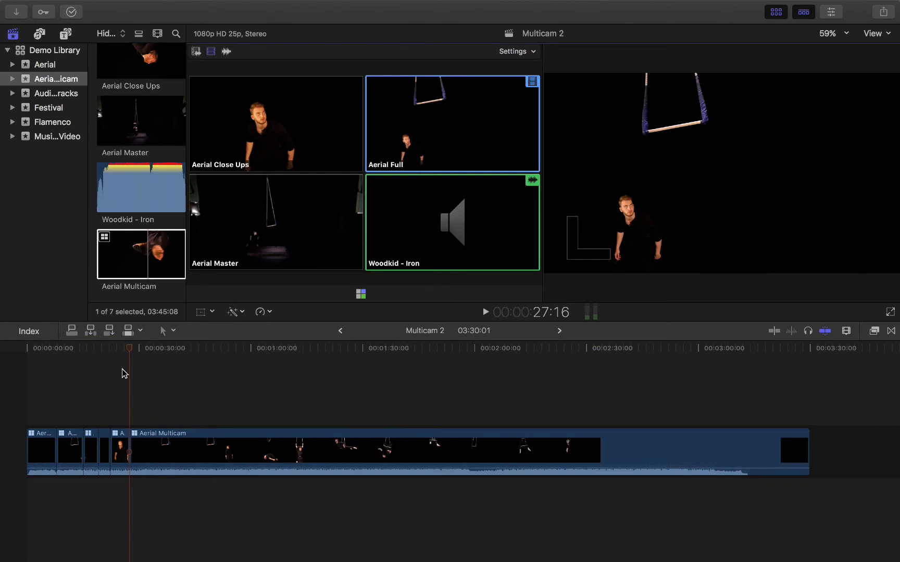
Step: Resume playback, cut to the Aerial Master angle at about 00:00:30, and stop at about 00:00:33
{"action": "key", "text": "space"}
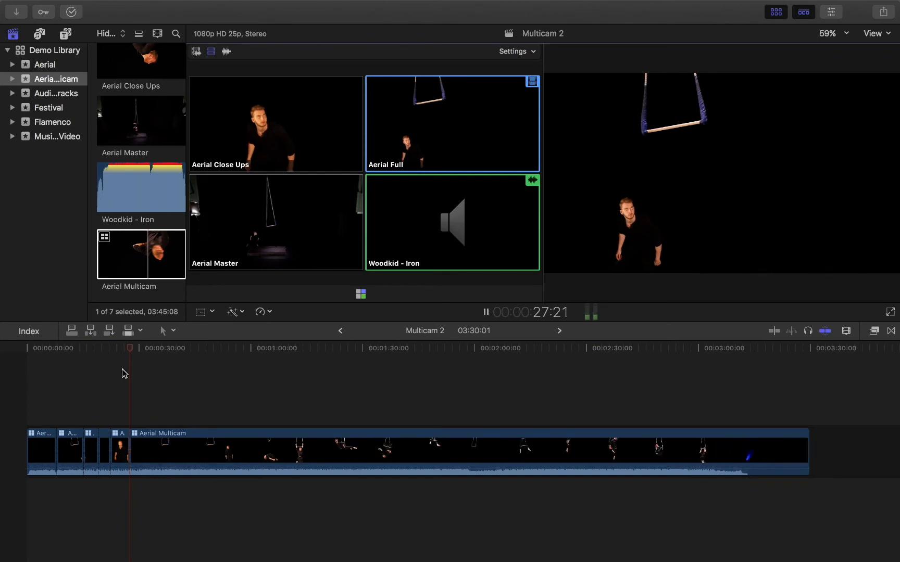
{"action": "left_click", "coordinate": [293, 230]}
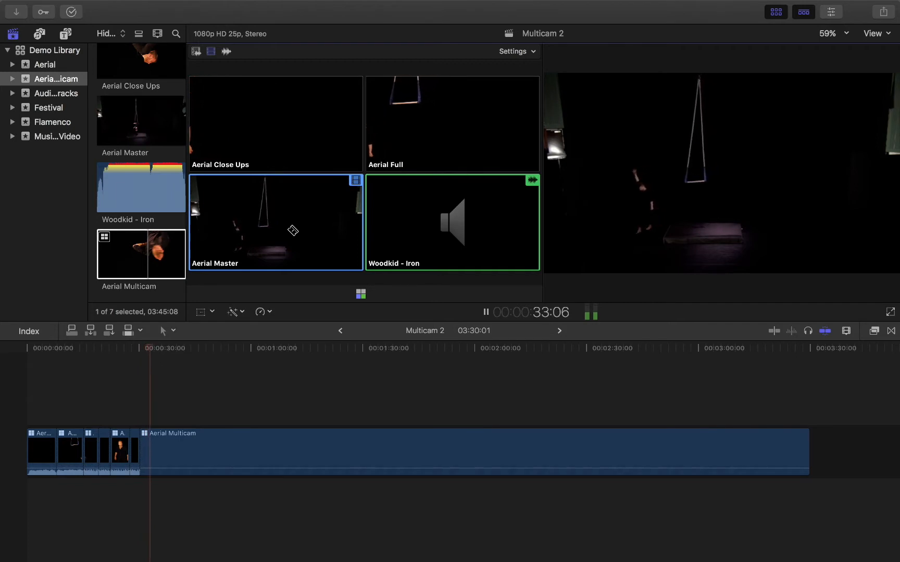
{"action": "key", "text": "space"}
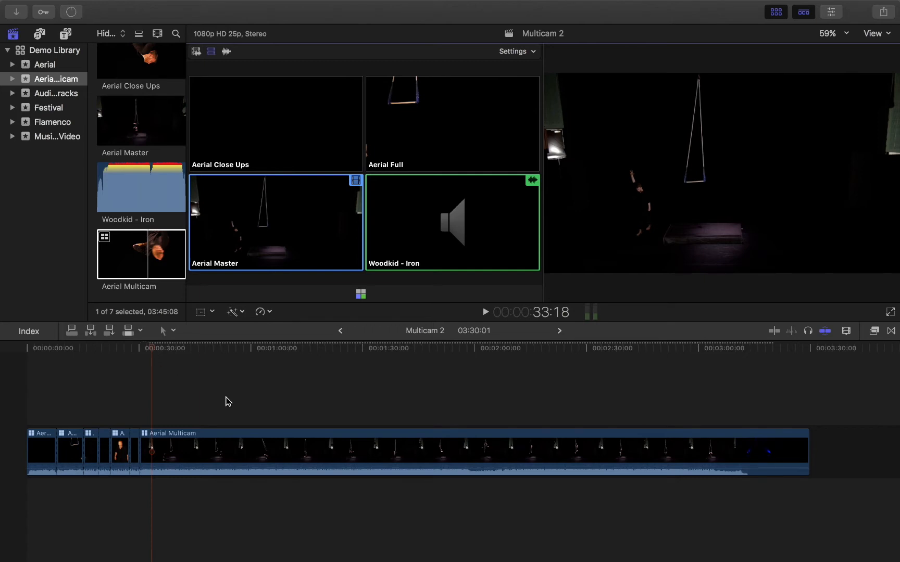
{"action": "key", "text": "super+minus"}
{"action": "key", "text": "super+minus"}
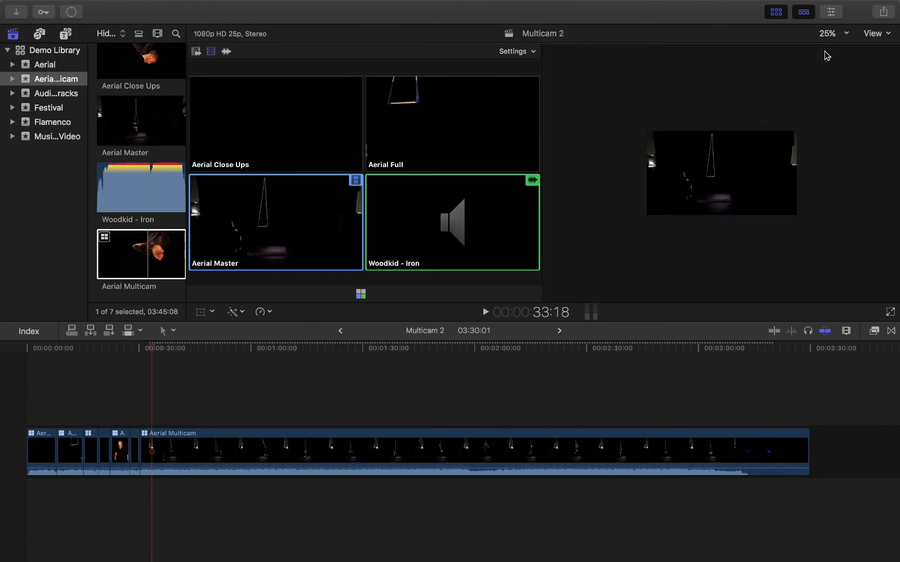
{"action": "left_click", "coordinate": [830, 33]}
{"action": "left_click", "coordinate": [829, 40]}
{"action": "left_click", "coordinate": [262, 419]}
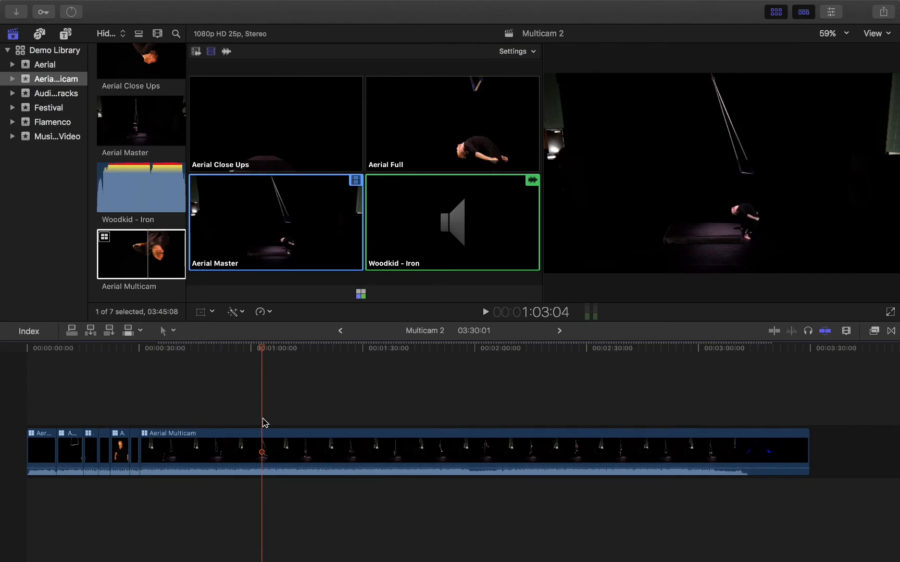
{"action": "key", "text": "super+equal"}
{"action": "key", "text": "super+equal"}
{"action": "key", "text": "super+equal"}
{"action": "scroll", "coordinate": [263, 419], "scroll_direction": "left", "scroll_amount": 20}
{"action": "key", "text": "shift+z"}
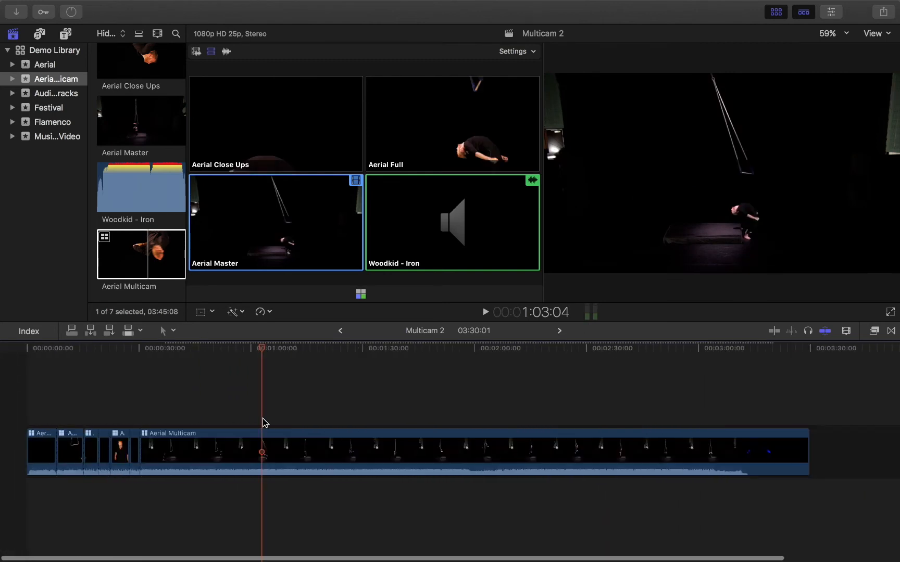
Step: Place the playhead at about 00:00:35 and select the last Aerial Multicam segment
{"action": "left_click", "coordinate": [46, 373]}
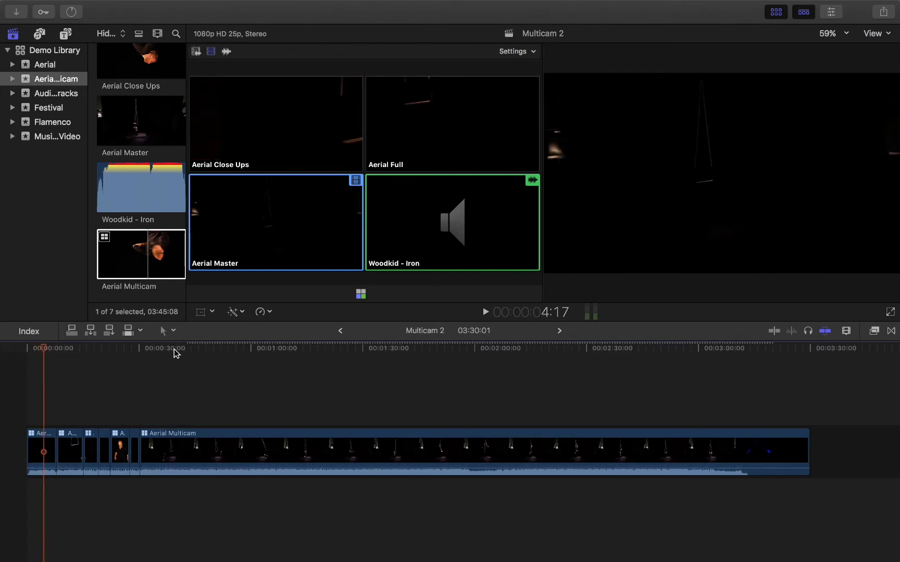
{"action": "left_click_drag", "start_coordinate": [174, 348], "coordinate": [160, 352]}
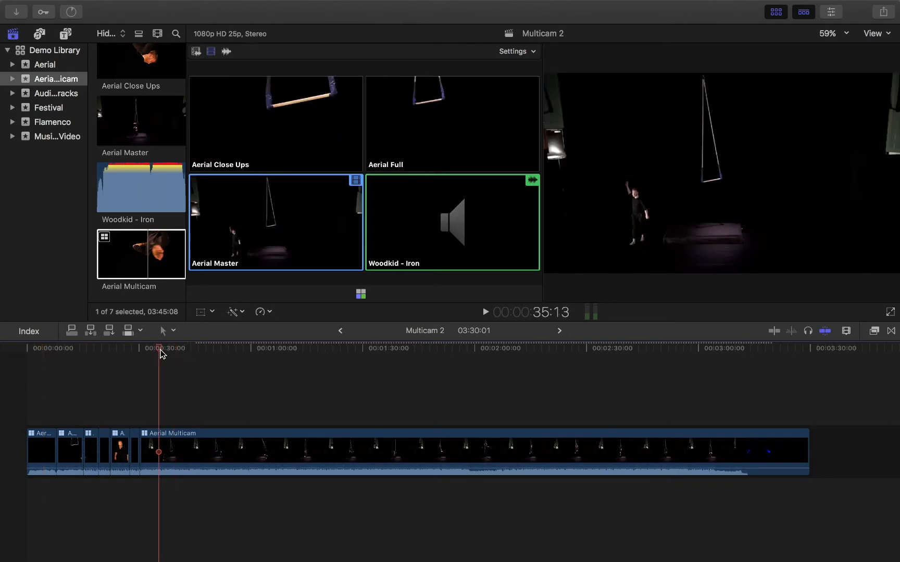
{"action": "key", "text": "c"}
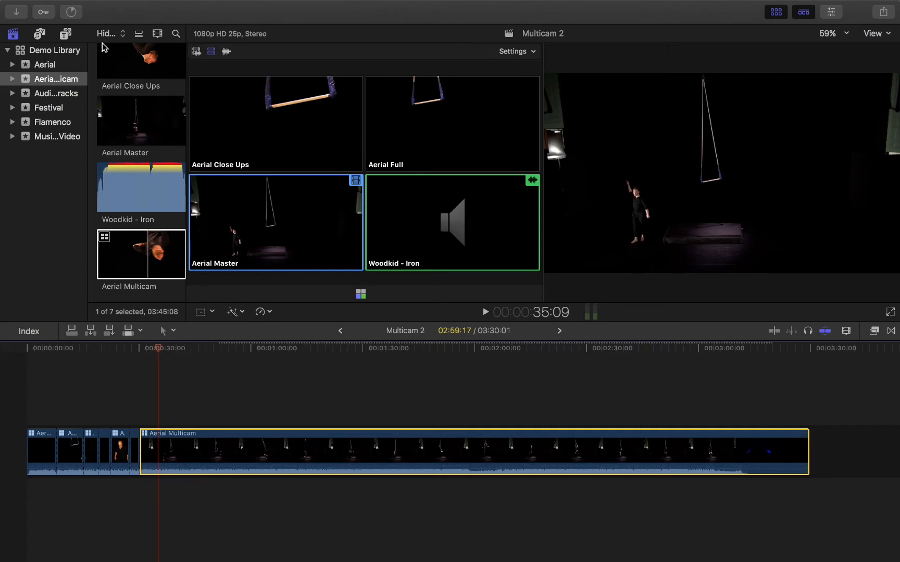
Step: Review the background render and multicam optimized media options in the Playback preferences, and close the preferences
{"action": "mouse_move", "coordinate": [100, 3]}
{"action": "left_click", "coordinate": [64, 8]}
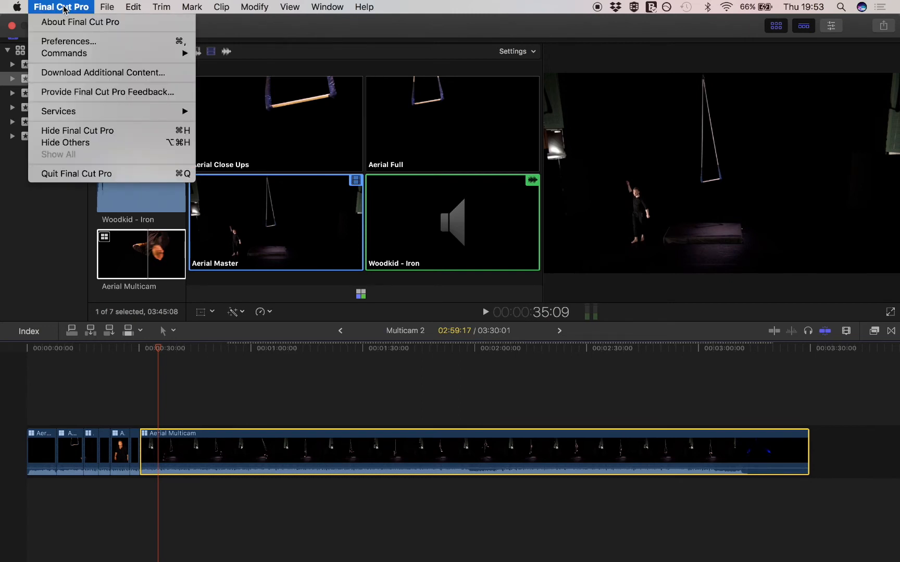
{"action": "left_click", "coordinate": [62, 40]}
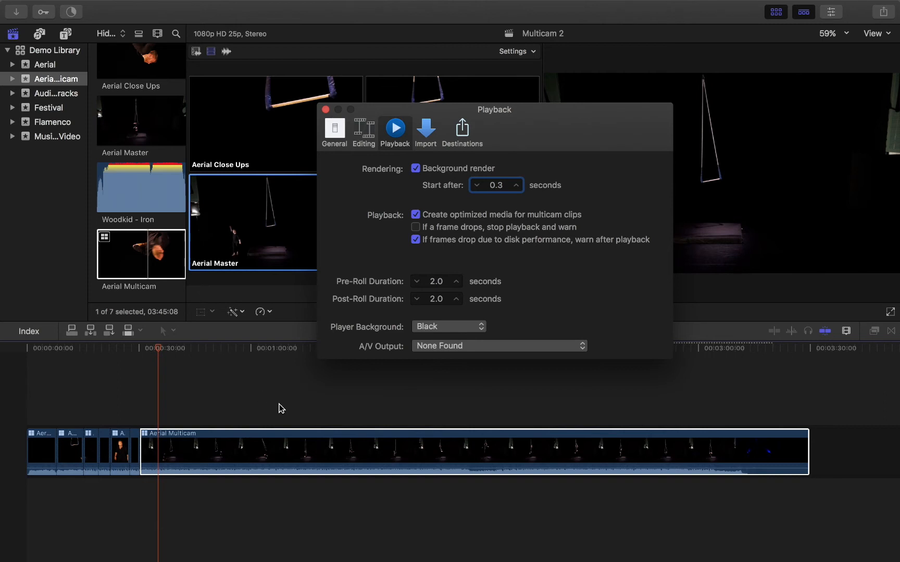
{"action": "left_click", "coordinate": [326, 110]}
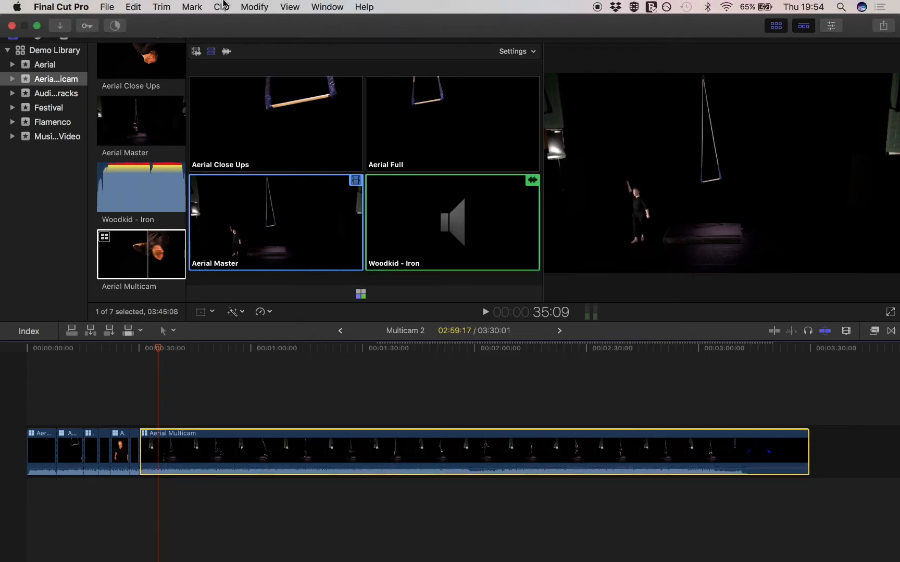
Step: Review the options for deleting all render files, optimized media and proxy media of the event, and cancel without deleting
{"action": "left_click", "coordinate": [106, 6]}
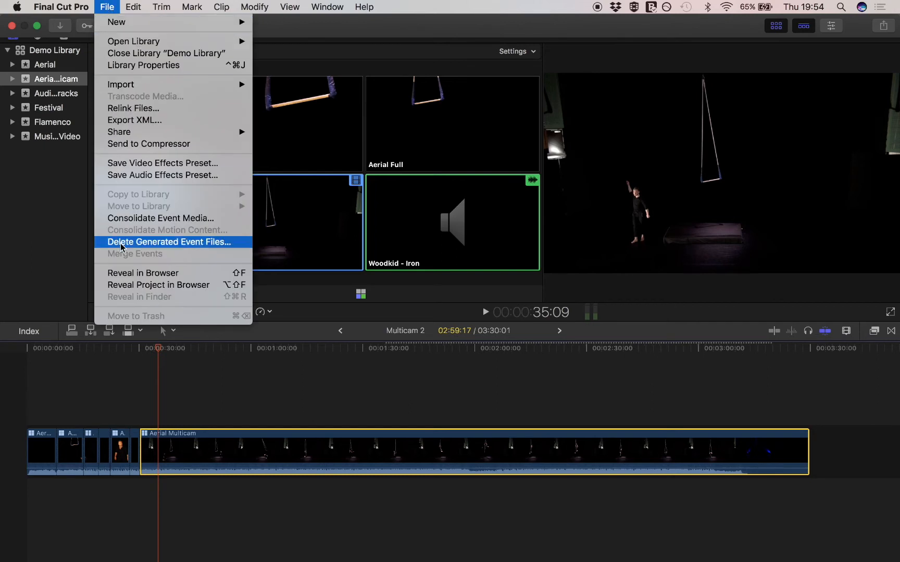
{"action": "left_click", "coordinate": [169, 243]}
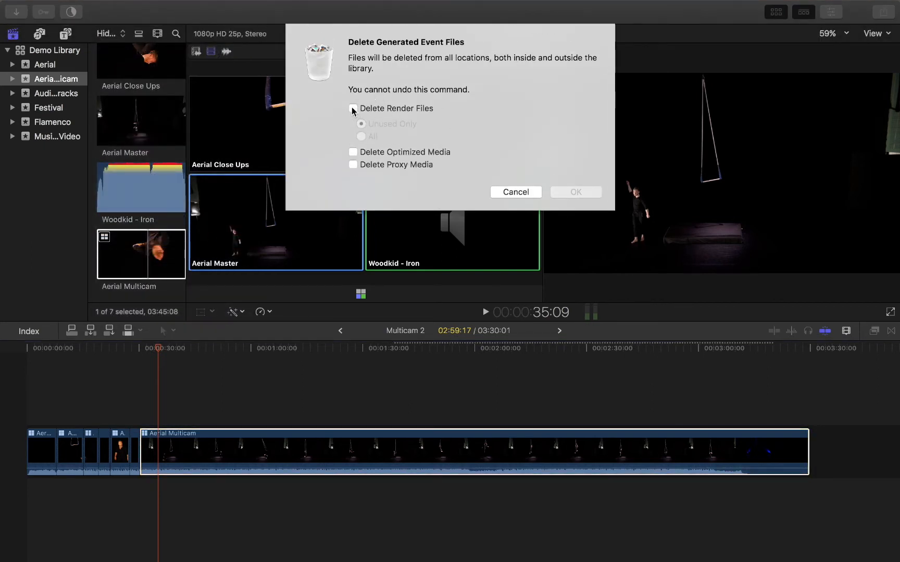
{"action": "left_click", "coordinate": [354, 109]}
{"action": "left_click", "coordinate": [361, 137]}
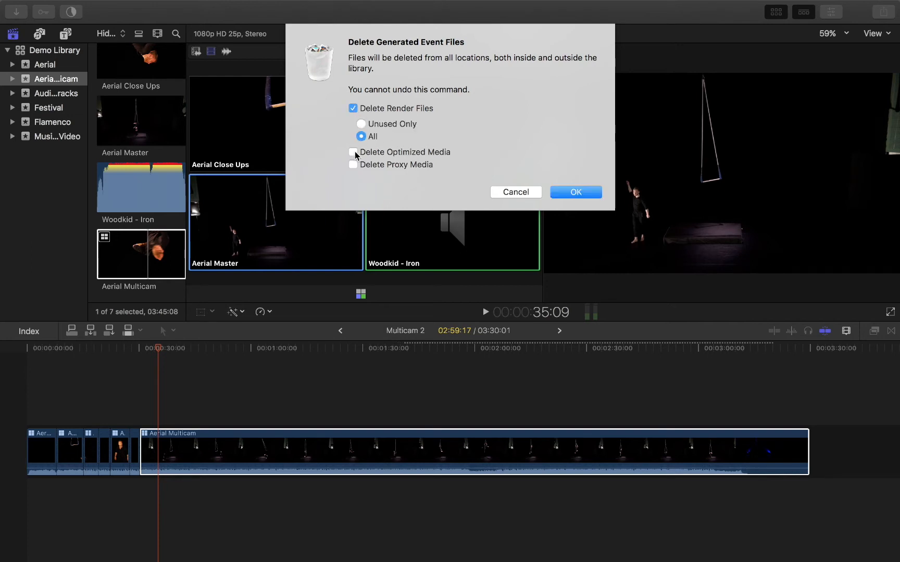
{"action": "left_click", "coordinate": [353, 152]}
{"action": "left_click", "coordinate": [353, 164]}
{"action": "left_click", "coordinate": [504, 194]}
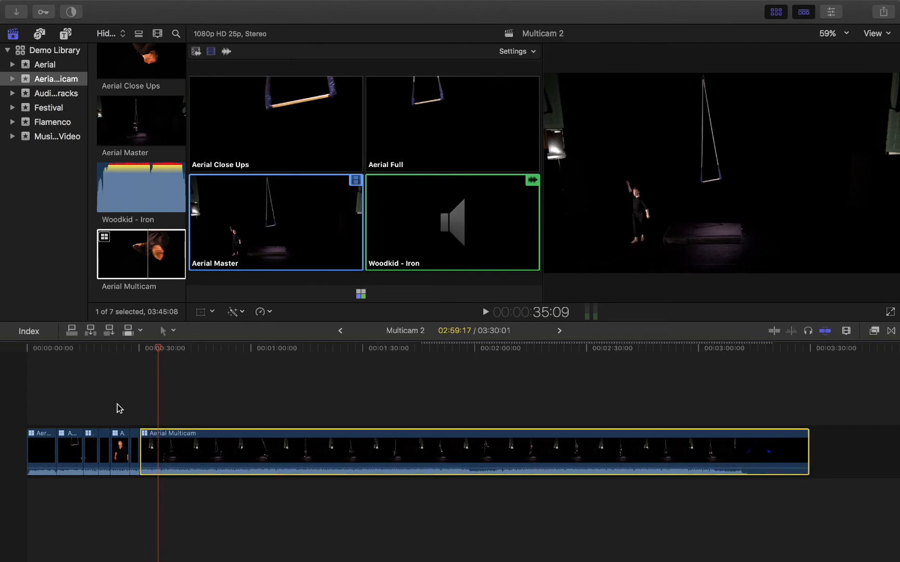
Step: Move the playhead in Multicam 2 back to about 00:00:04:17 in the first segment
{"action": "left_click", "coordinate": [152, 348]}
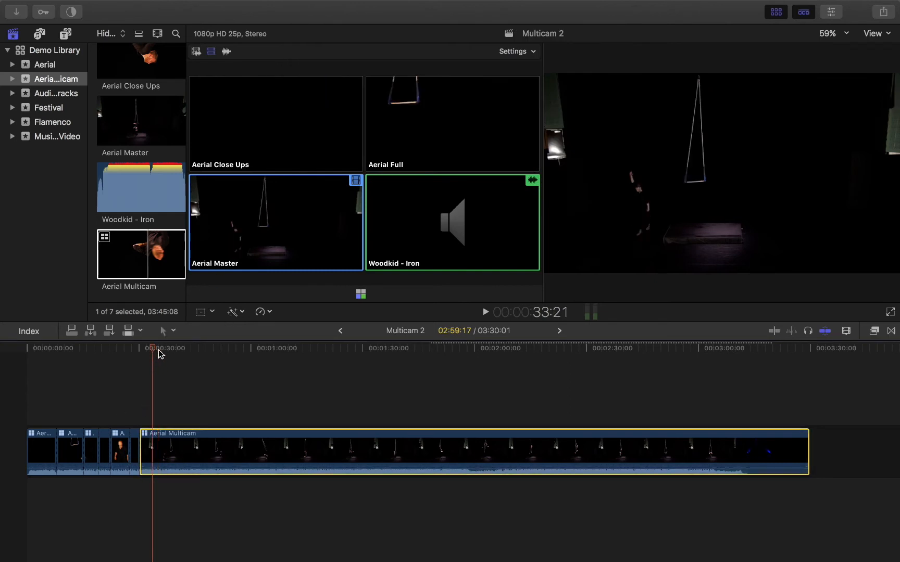
{"action": "left_click", "coordinate": [157, 349]}
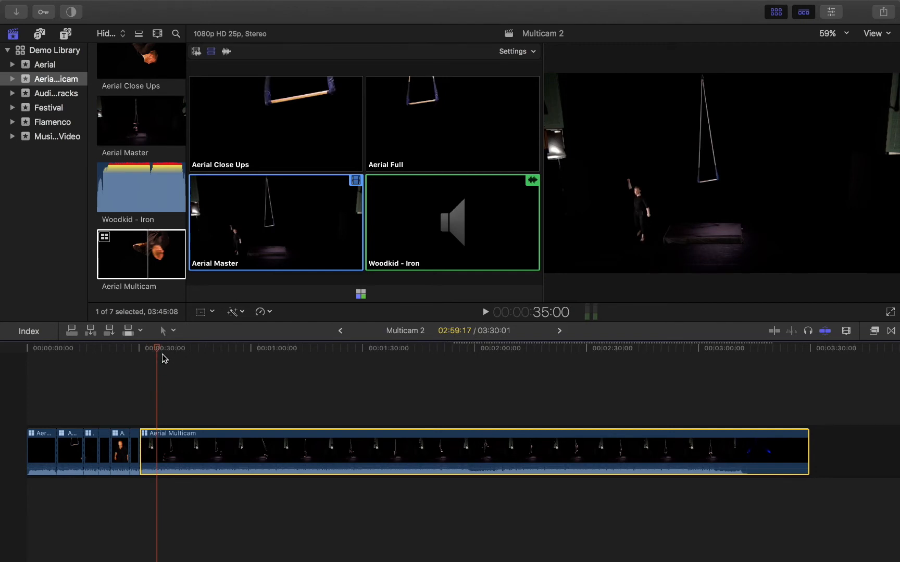
{"action": "left_click_drag", "start_coordinate": [158, 353], "coordinate": [44, 355]}
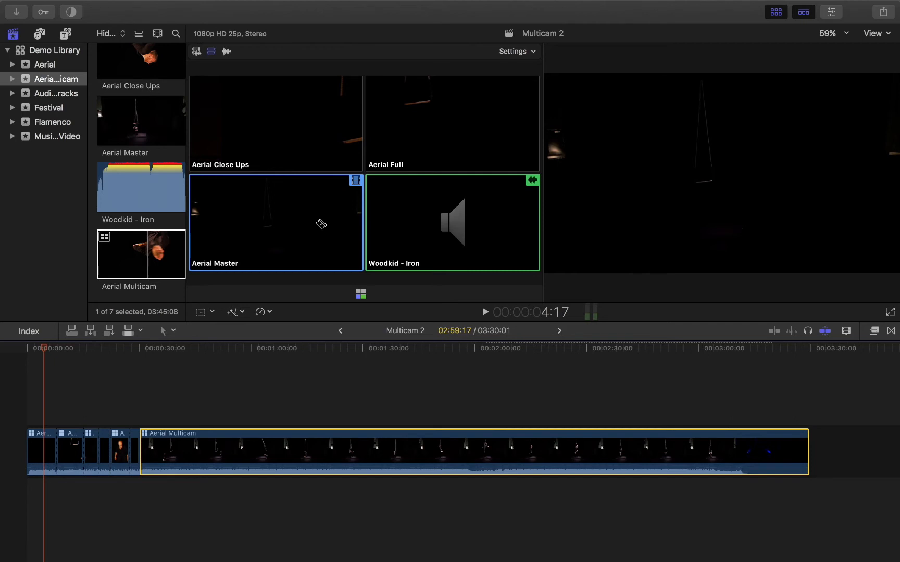
Step: Switch the viewer to proxy media, select the Aerial Full clip in the browser, and return the viewer to Optimized/Original media
{"action": "left_click", "coordinate": [888, 35]}
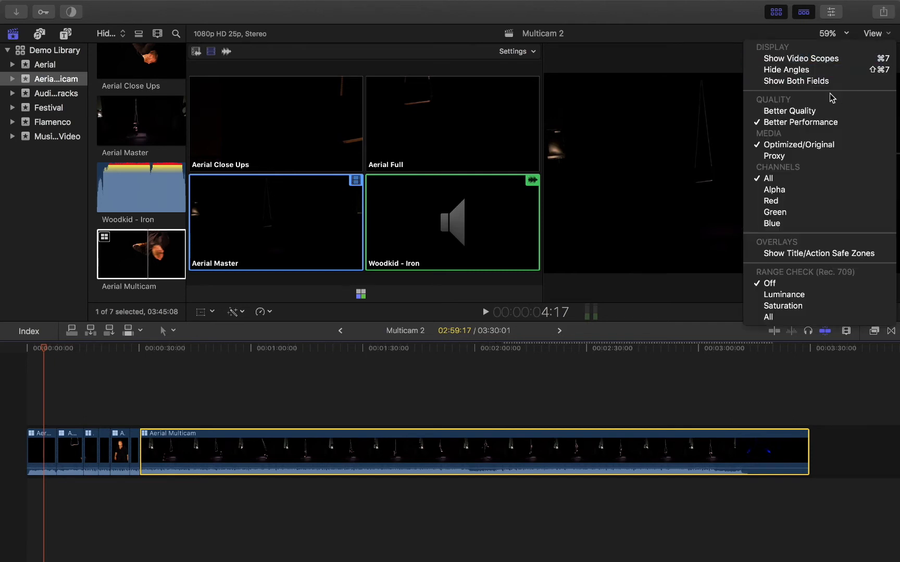
{"action": "left_click", "coordinate": [773, 156]}
{"action": "scroll", "coordinate": [127, 121], "scroll_direction": "down", "scroll_amount": 5}
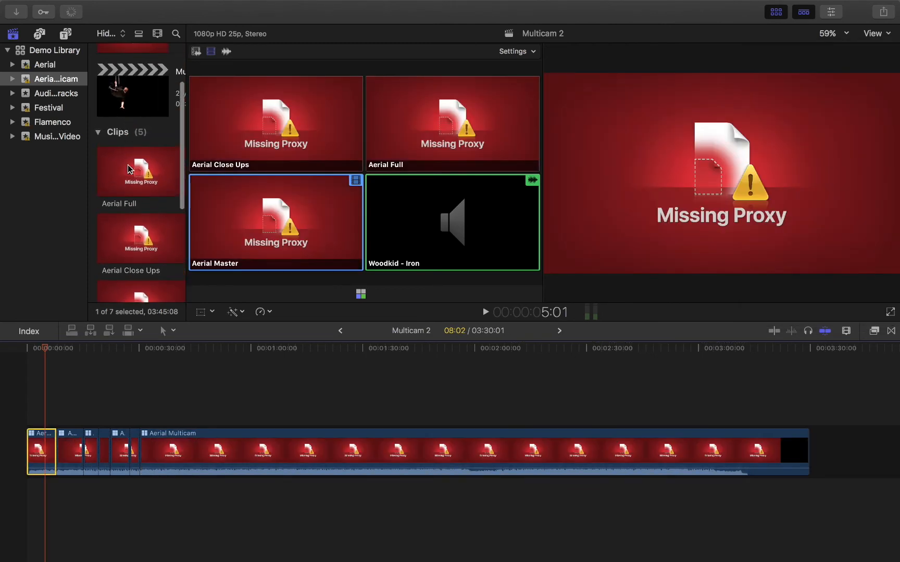
{"action": "left_click", "coordinate": [128, 175]}
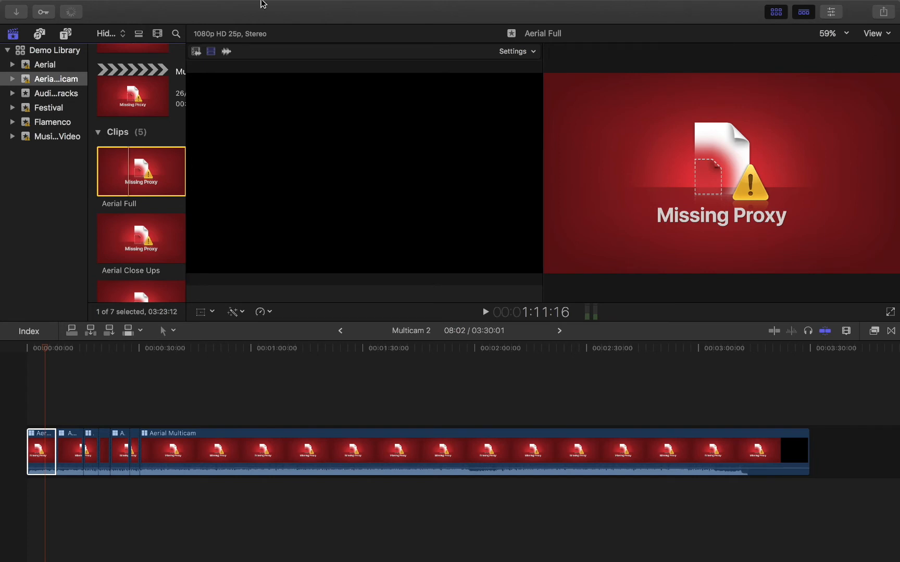
{"action": "left_click", "coordinate": [891, 32]}
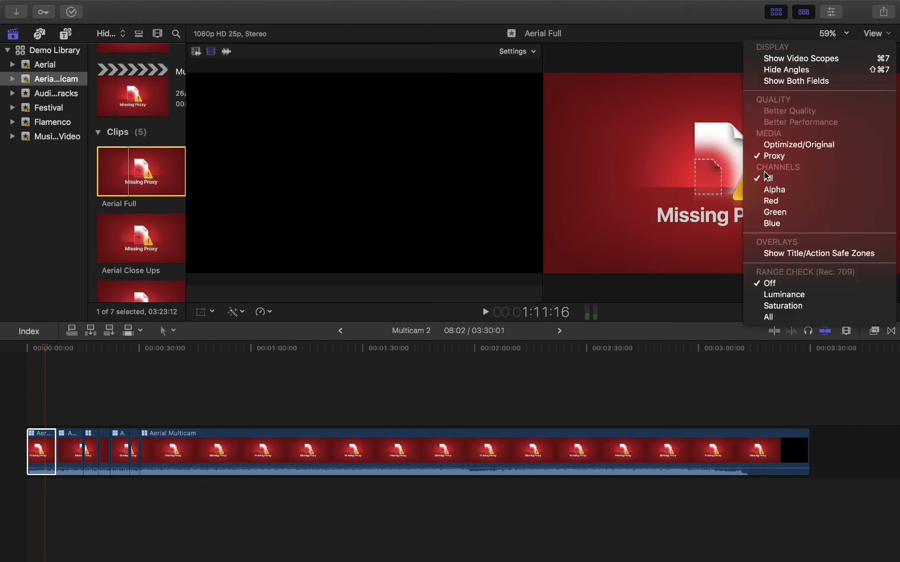
{"action": "left_click", "coordinate": [776, 145]}
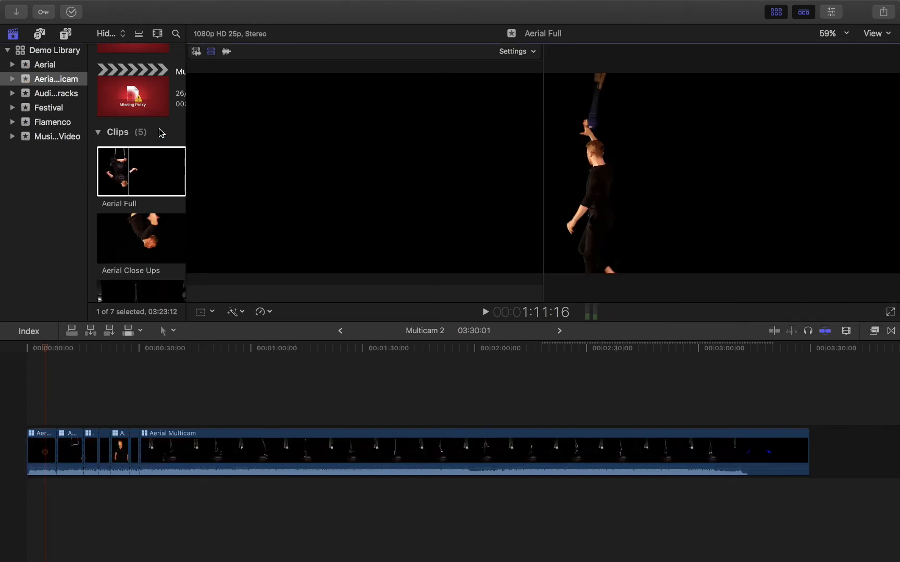
Step: Transcode the Aerial Full, Aerial Close Ups and Aerial Master clips, creating proxy media
{"action": "scroll", "coordinate": [161, 132], "scroll_direction": "up", "scroll_amount": 3}
{"action": "scroll", "coordinate": [161, 132], "scroll_direction": "down", "scroll_amount": 5}
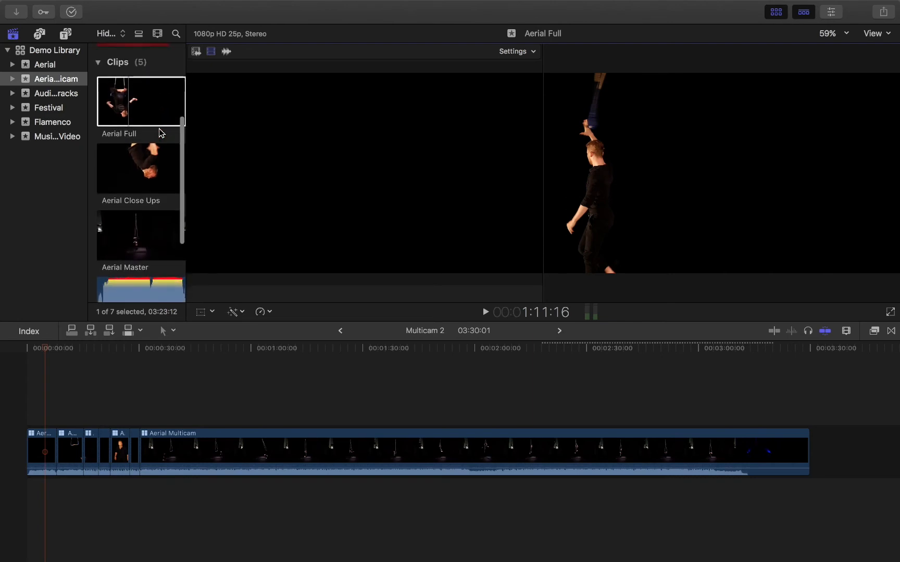
{"action": "left_click", "coordinate": [143, 107]}
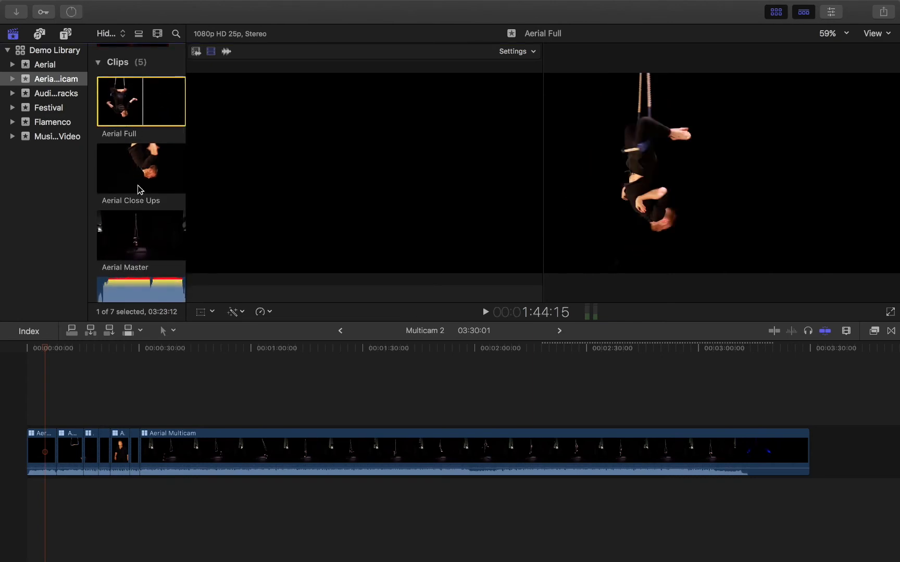
{"action": "left_click", "coordinate": [144, 173], "text": "super"}
{"action": "left_click", "coordinate": [138, 234], "text": "super"}
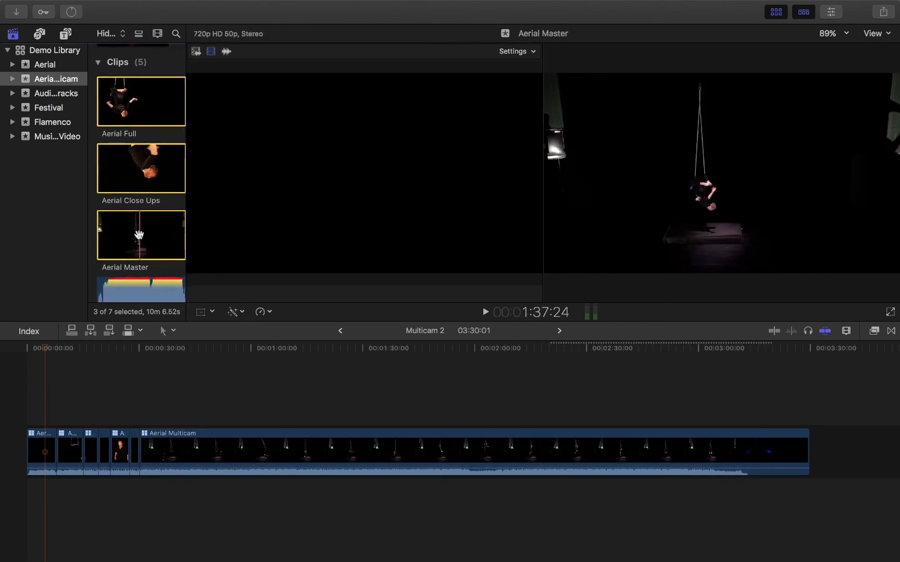
{"action": "right_click", "coordinate": [139, 235]}
{"action": "left_click", "coordinate": [179, 223]}
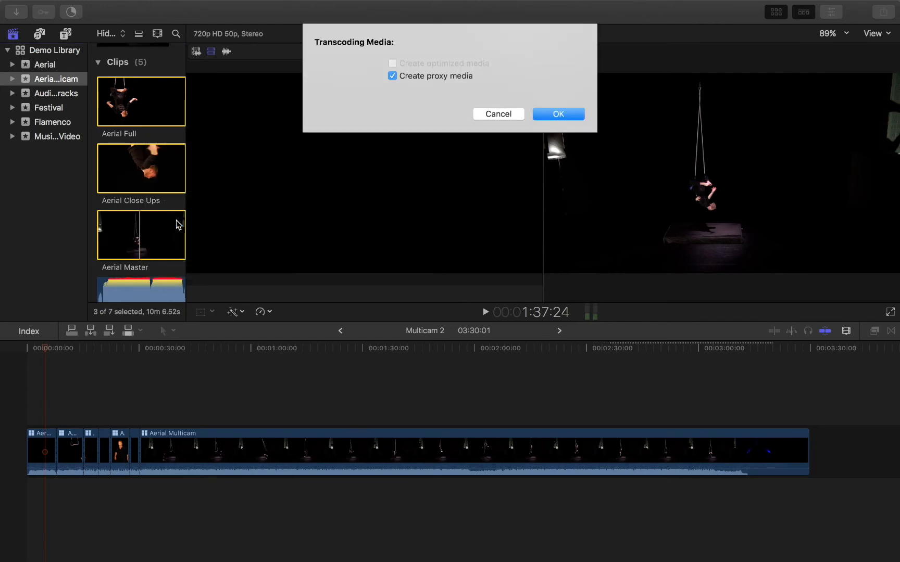
{"action": "left_click", "coordinate": [556, 113]}
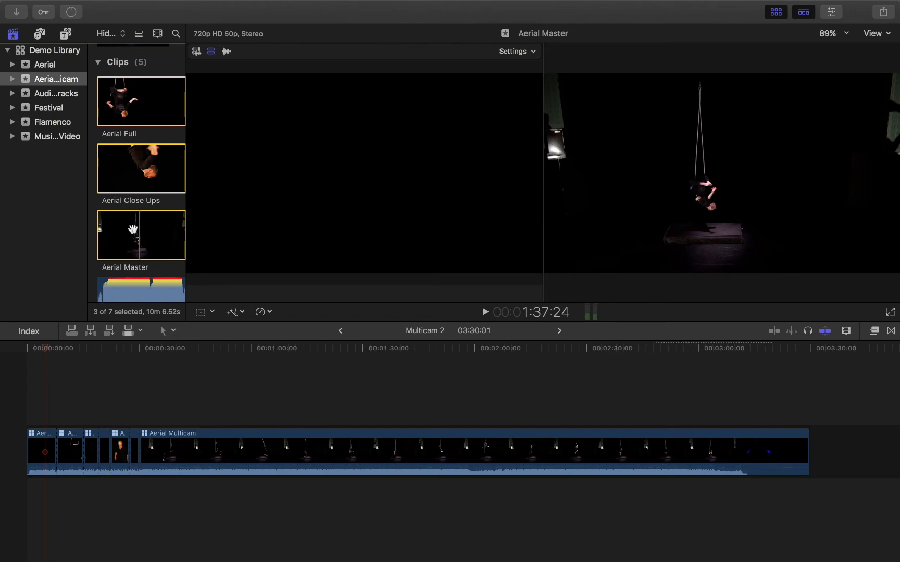
Step: Check the transcoding progress in the Background Tasks and review the viewer's media options, leaving them as they are
{"action": "left_click", "coordinate": [70, 16]}
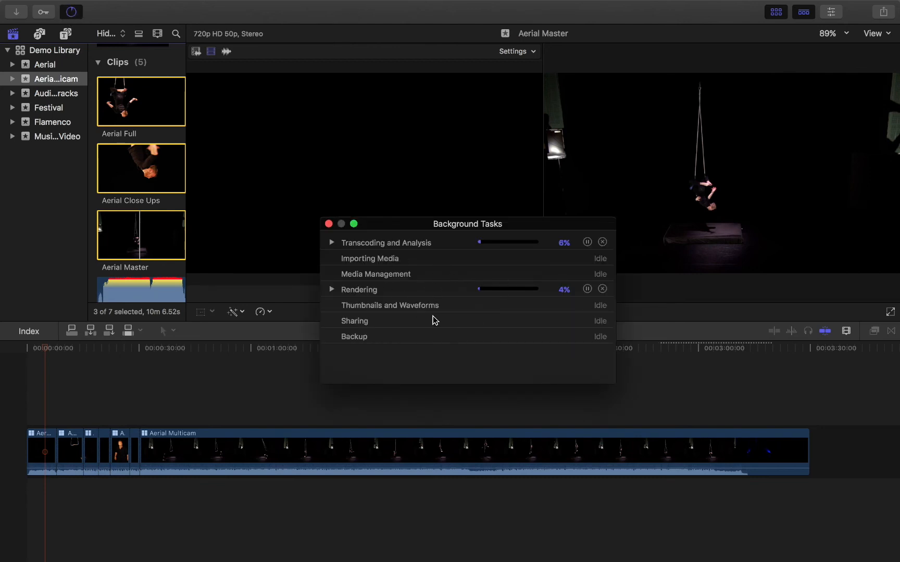
{"action": "left_click", "coordinate": [329, 224]}
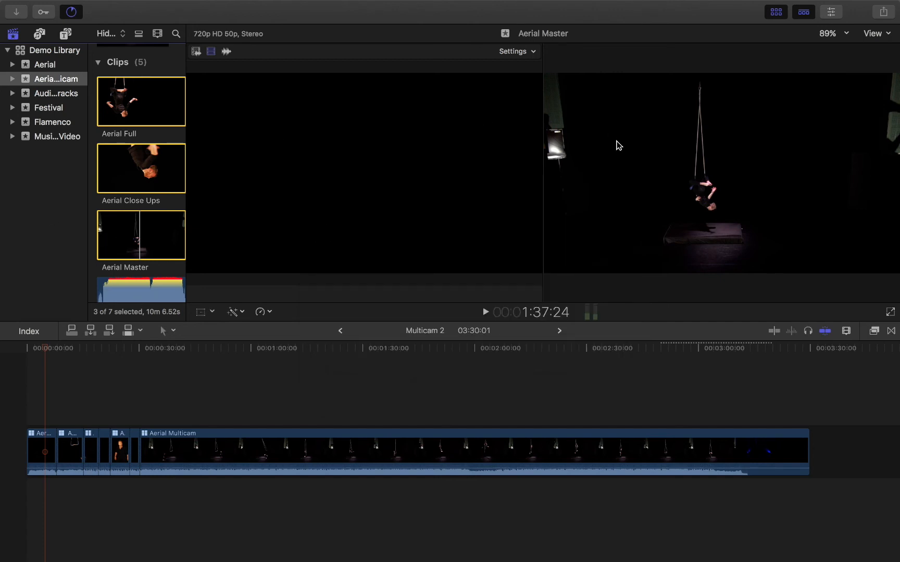
{"action": "left_click", "coordinate": [885, 35]}
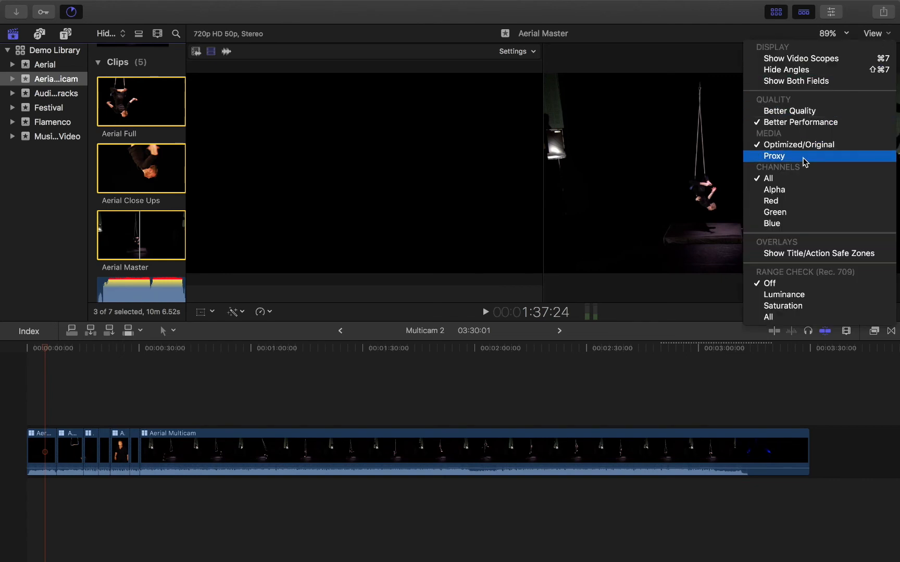
{"action": "left_click", "coordinate": [415, 385]}
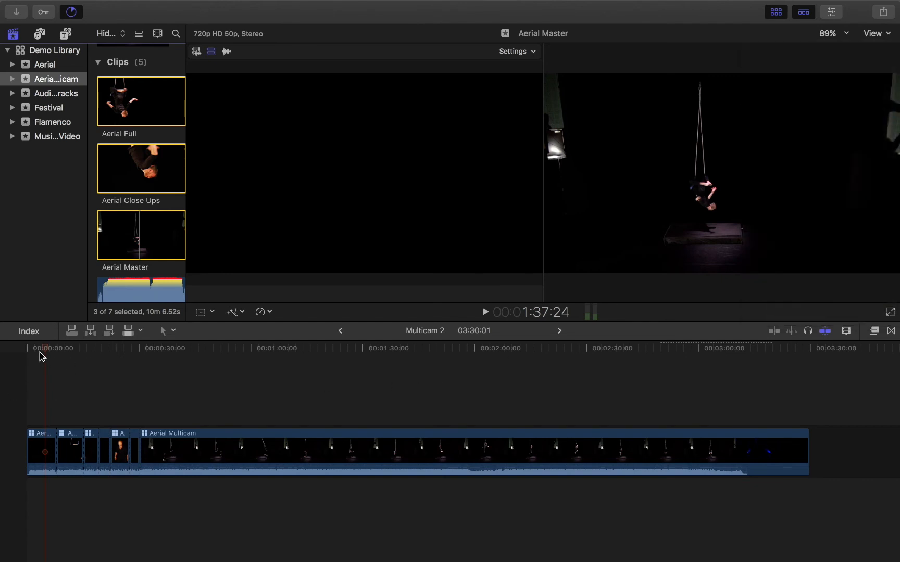
Step: Place the playhead at 00:00:12:05, select the second Aerial Multicam segment, and review the viewer's media options
{"action": "left_click_drag", "start_coordinate": [42, 349], "coordinate": [42, 348]}
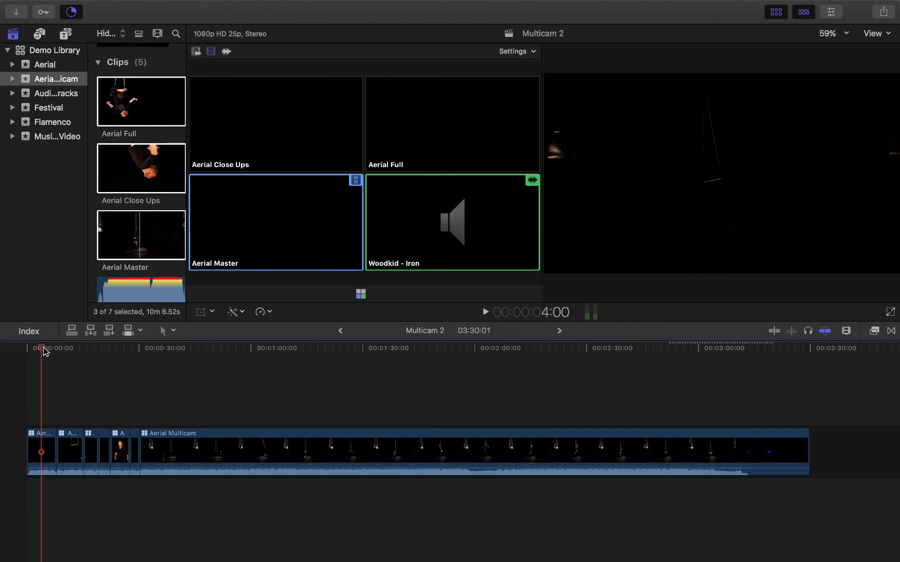
{"action": "left_click_drag", "start_coordinate": [43, 347], "coordinate": [72, 390]}
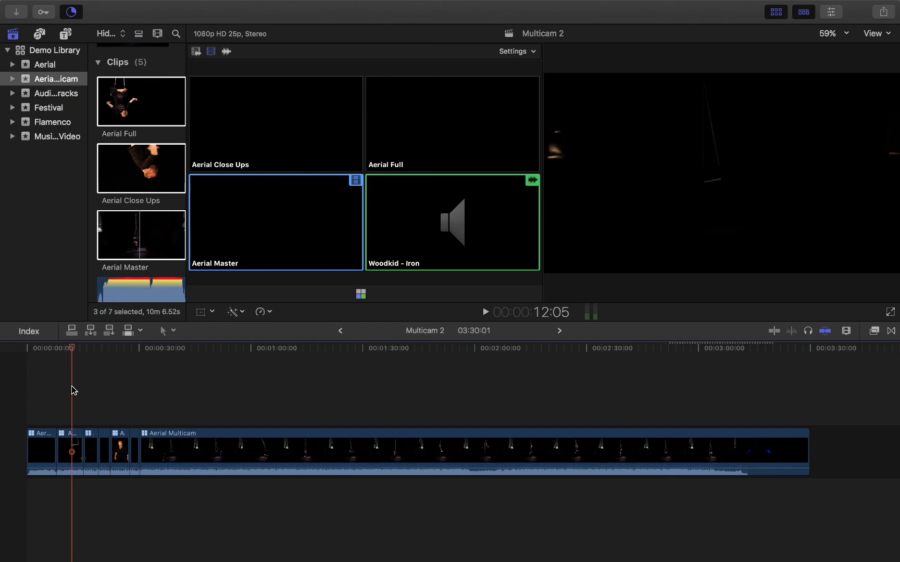
{"action": "left_click", "coordinate": [75, 442]}
{"action": "left_click", "coordinate": [876, 34]}
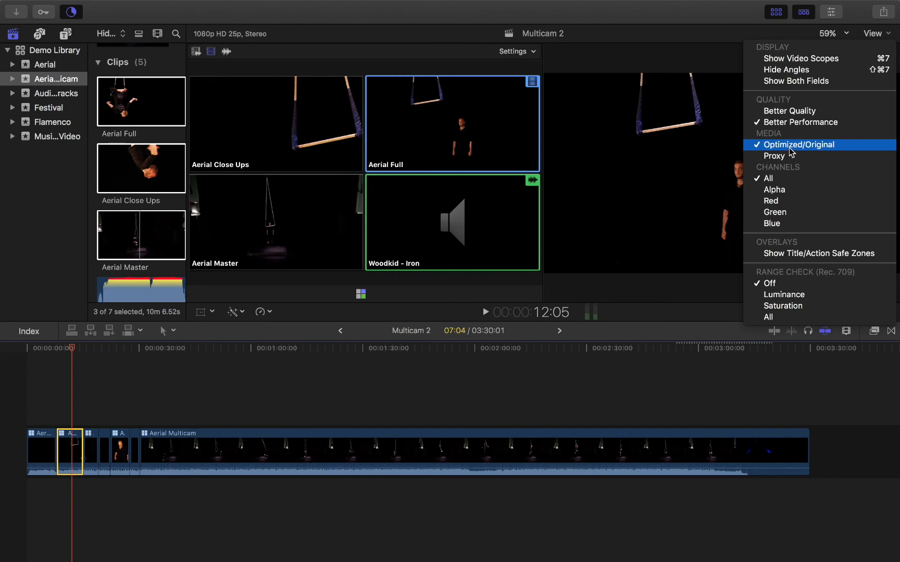
{"action": "left_click", "coordinate": [877, 34]}
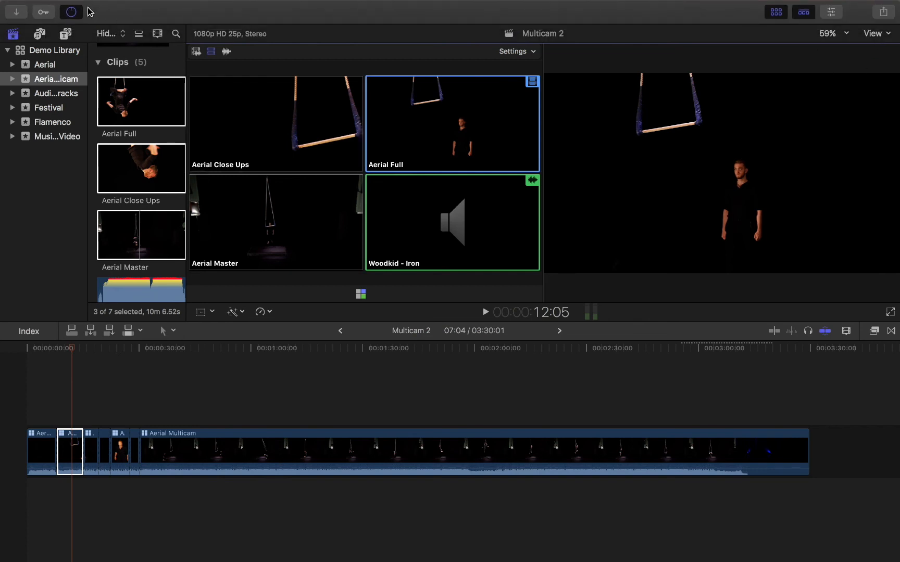
Step: Check the transcoding and rendering progress in the Background Tasks, and move the playhead to about 00:00:03:04
{"action": "left_click", "coordinate": [72, 13]}
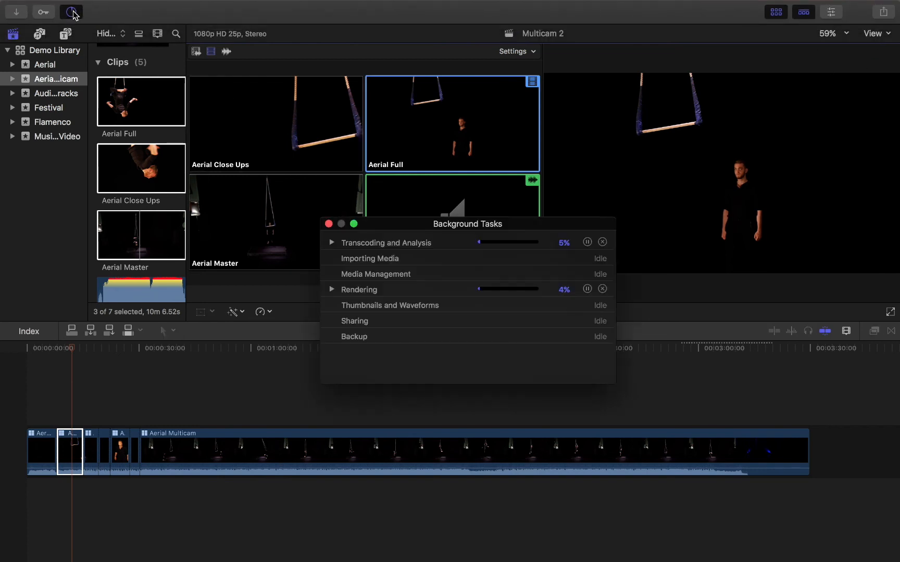
{"action": "left_click", "coordinate": [132, 9]}
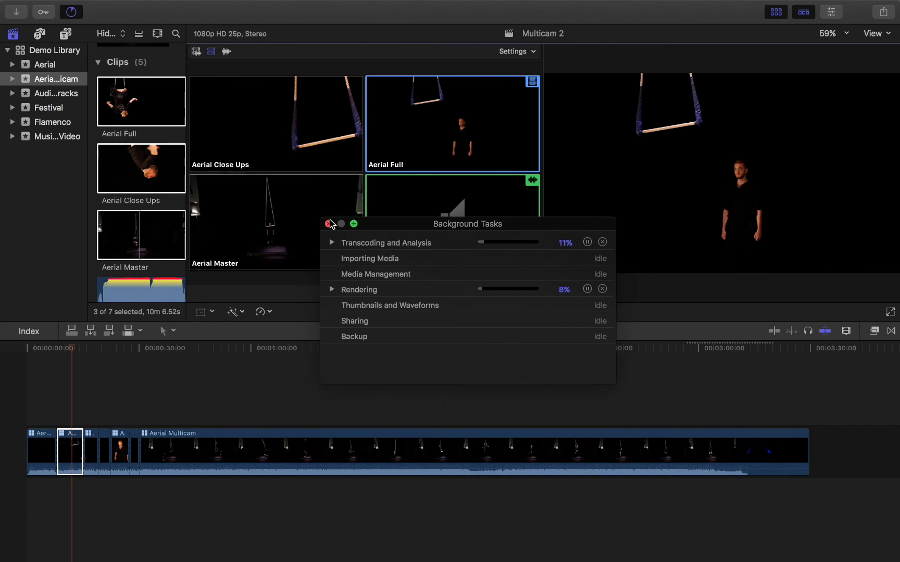
{"action": "left_click", "coordinate": [328, 224]}
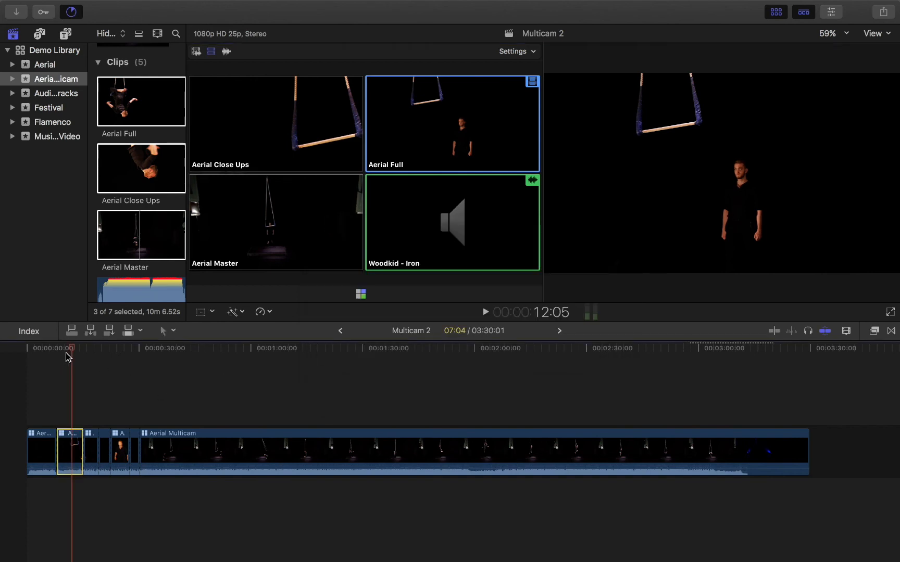
{"action": "left_click_drag", "start_coordinate": [64, 349], "coordinate": [38, 349]}
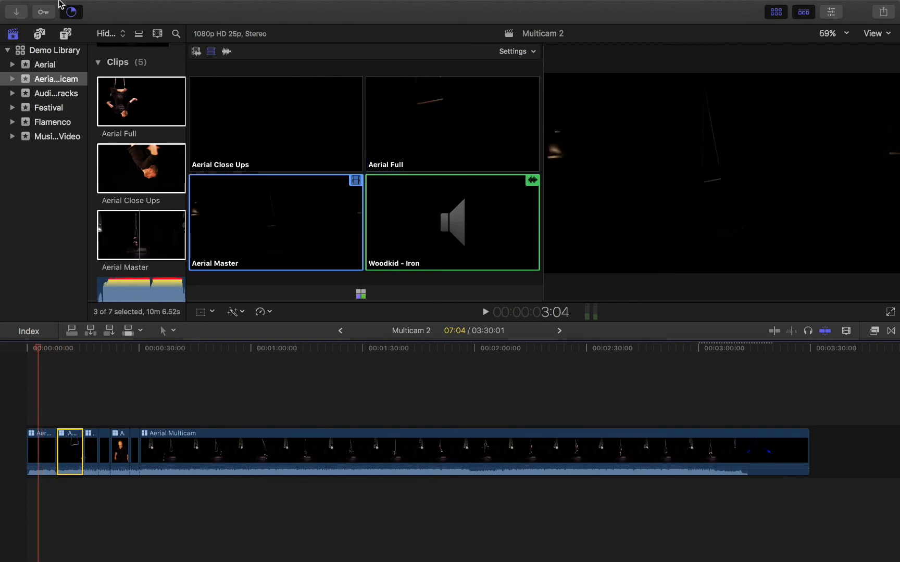
Step: Delete the event's generated optimized media only, and return to the projects in the browser
{"action": "mouse_move", "coordinate": [62, 6]}
{"action": "left_click", "coordinate": [107, 7]}
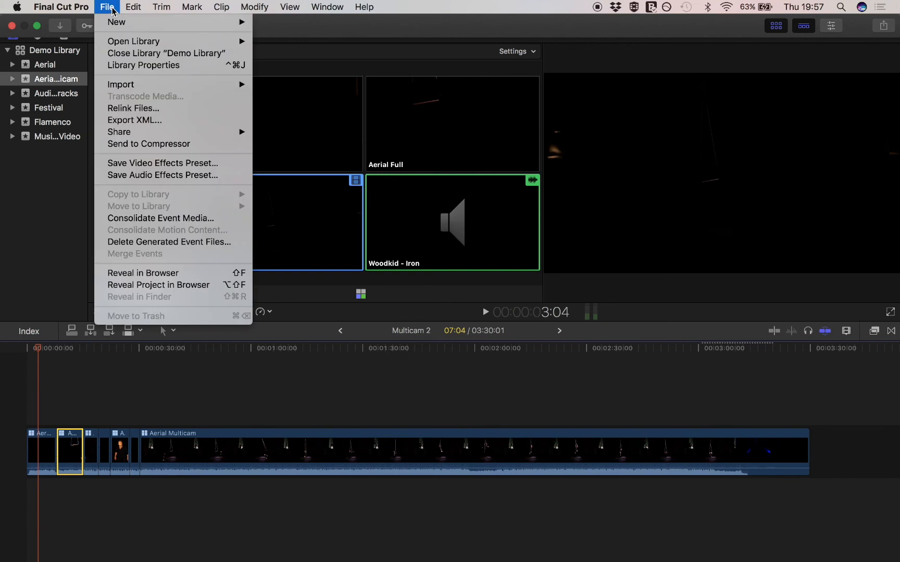
{"action": "left_click", "coordinate": [131, 243]}
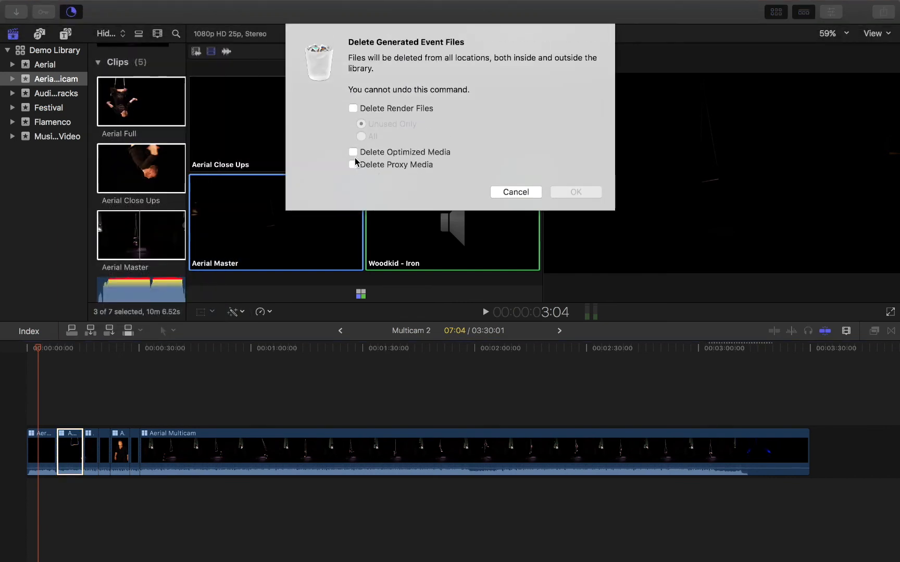
{"action": "left_click", "coordinate": [354, 152]}
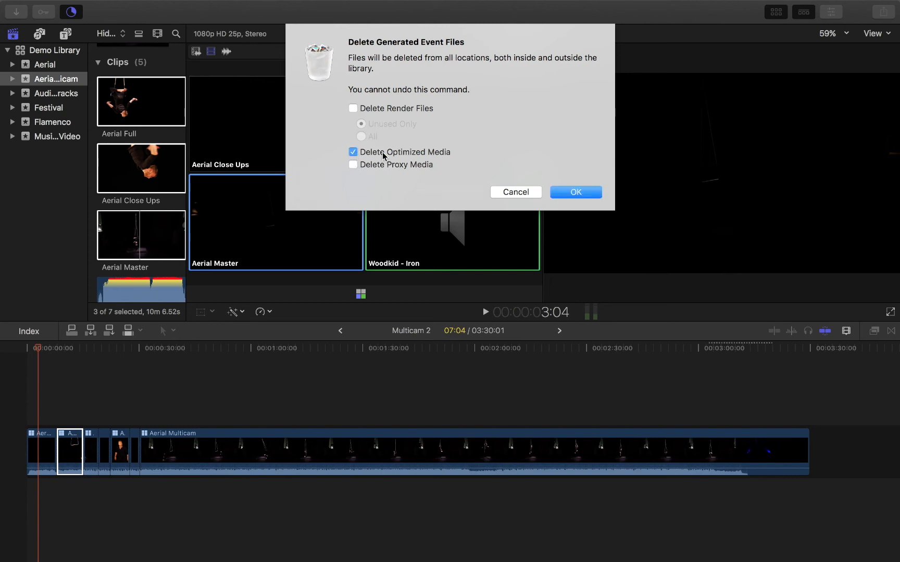
{"action": "left_click", "coordinate": [575, 192]}
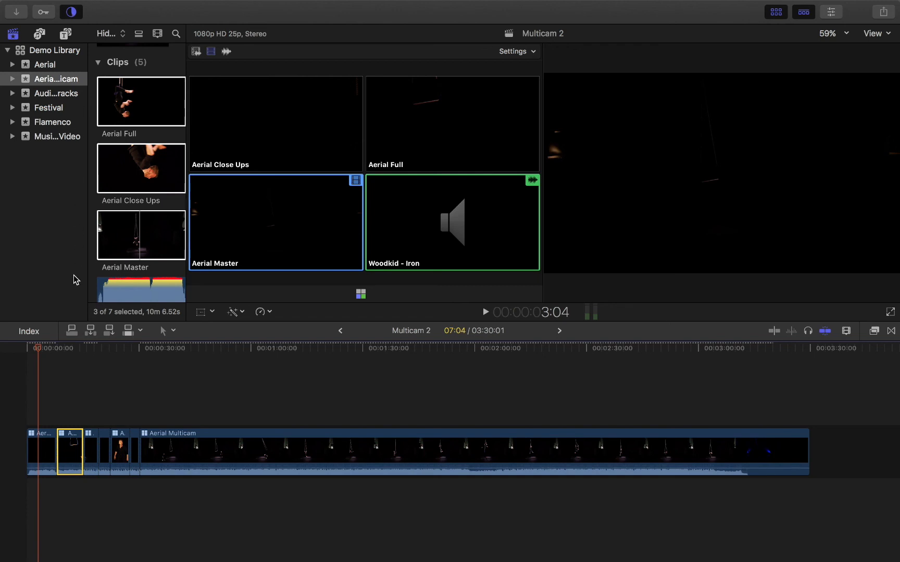
{"action": "scroll", "coordinate": [135, 194], "scroll_direction": "up", "scroll_amount": 5}
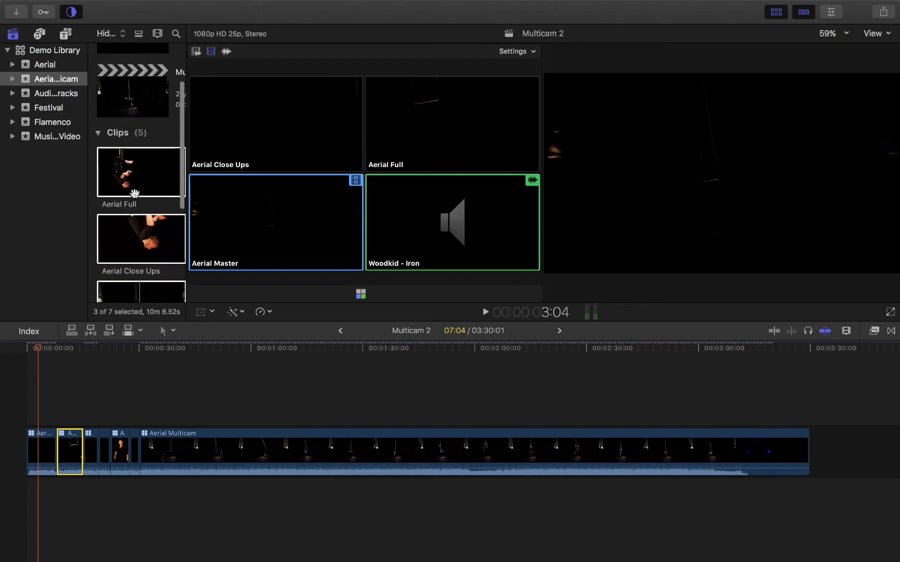
{"action": "scroll", "coordinate": [134, 194], "scroll_direction": "up", "scroll_amount": 3}
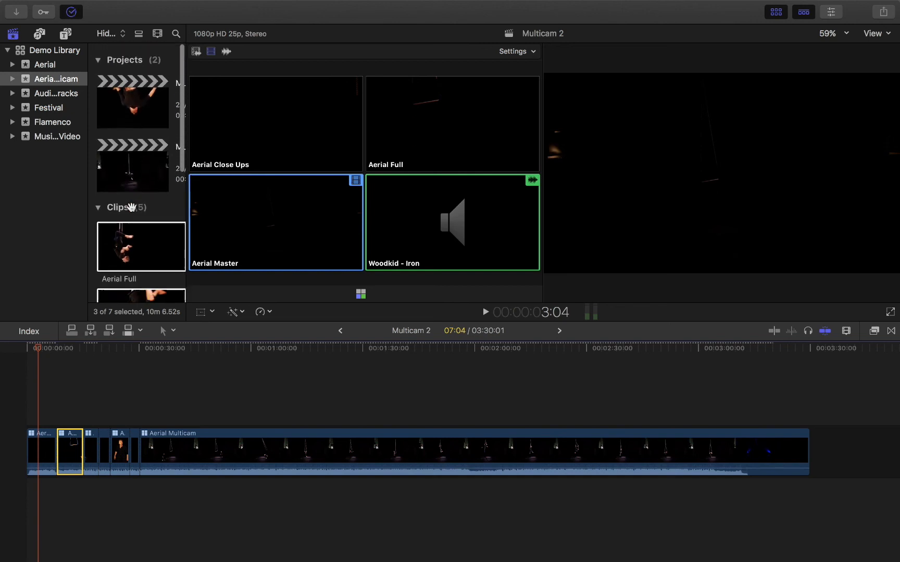